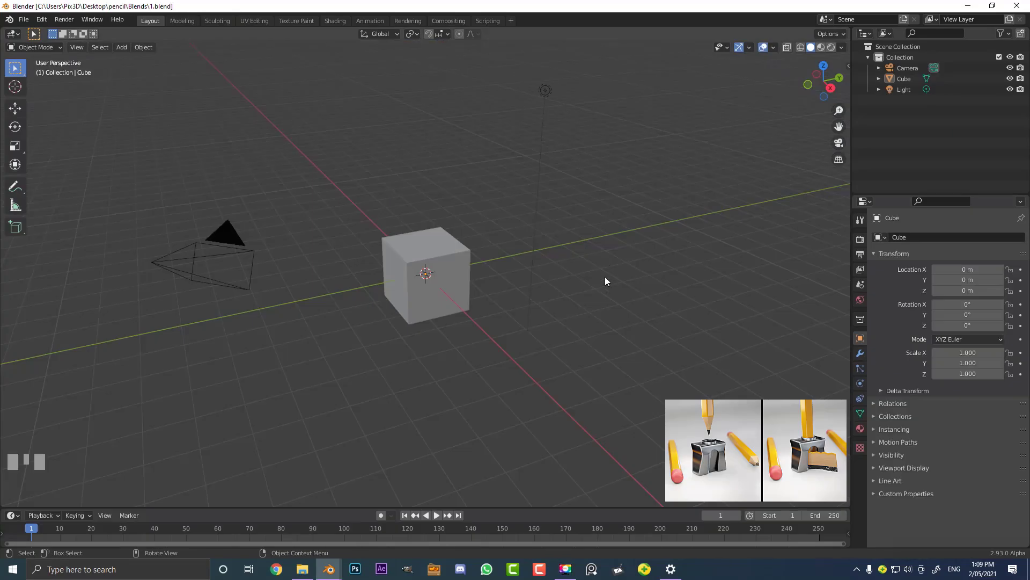
# Delete the default camera, cube and light from the scene
pyautogui.moveTo(722, 398); pyautogui.dragTo(150, 47)
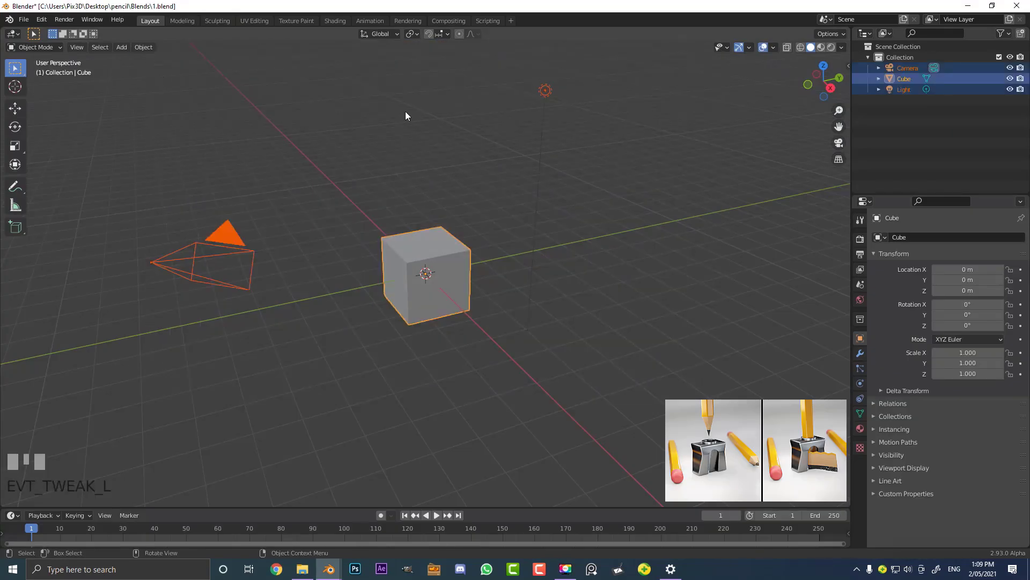
pyautogui.press('x')
pyautogui.click(367, 114)
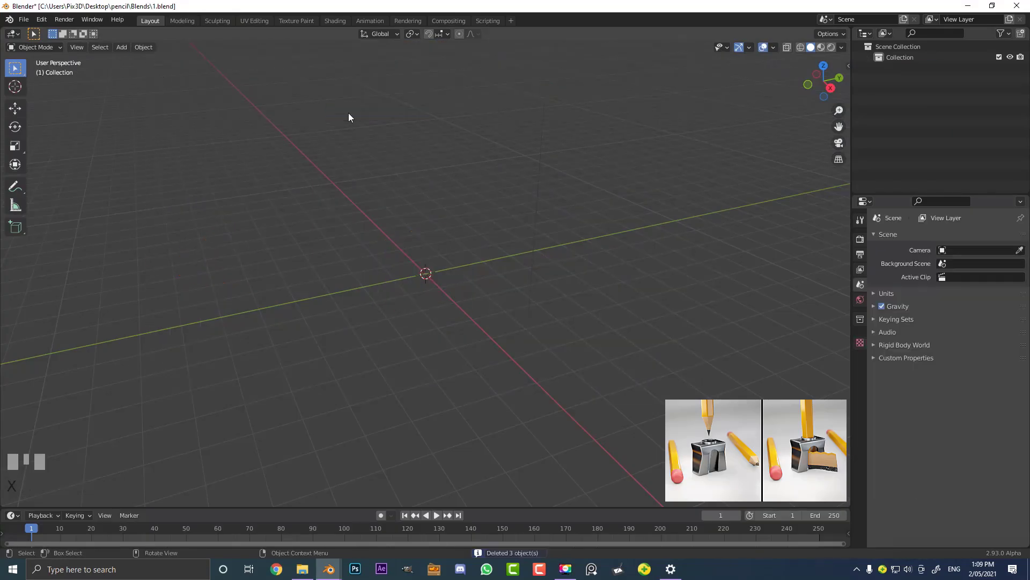
# Add a cylinder mesh with 5 vertices at the world origin
pyautogui.moveTo(413, 242); pyautogui.dragTo(407, 196, button='middle')
pyautogui.hotkey('shift', 'a')
pyautogui.moveTo(384, 160)
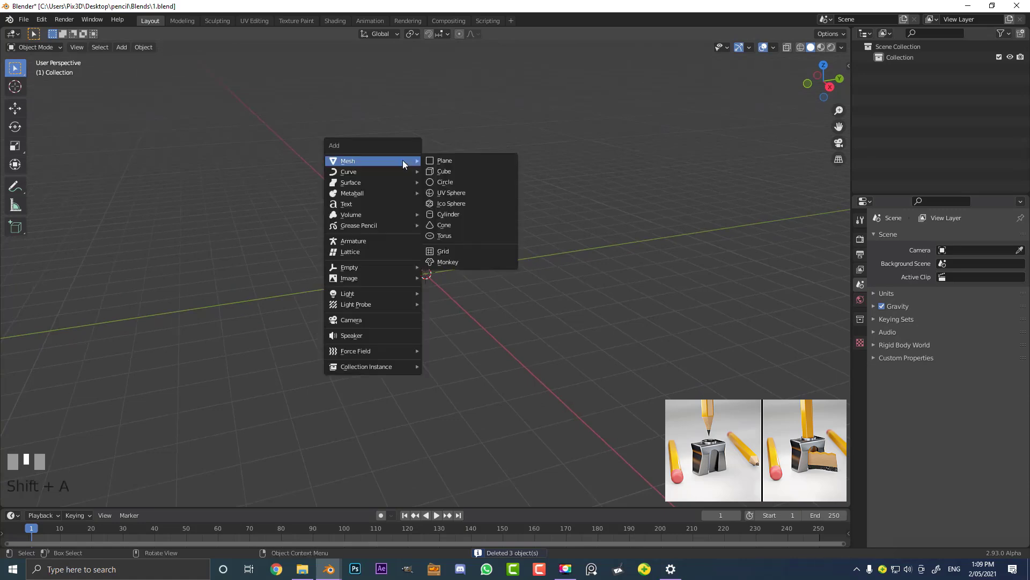
pyautogui.click(463, 214)
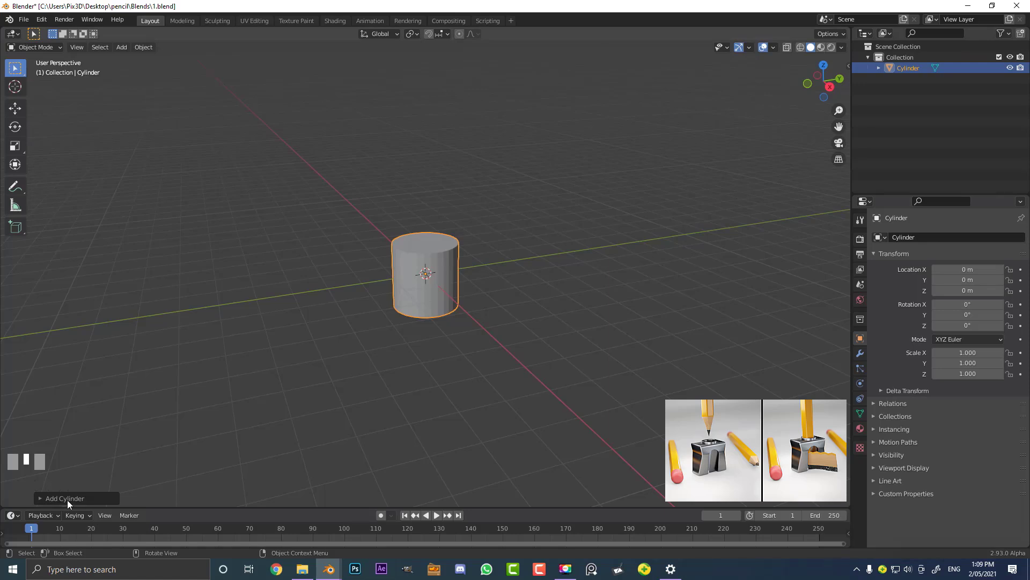
pyautogui.click(45, 498)
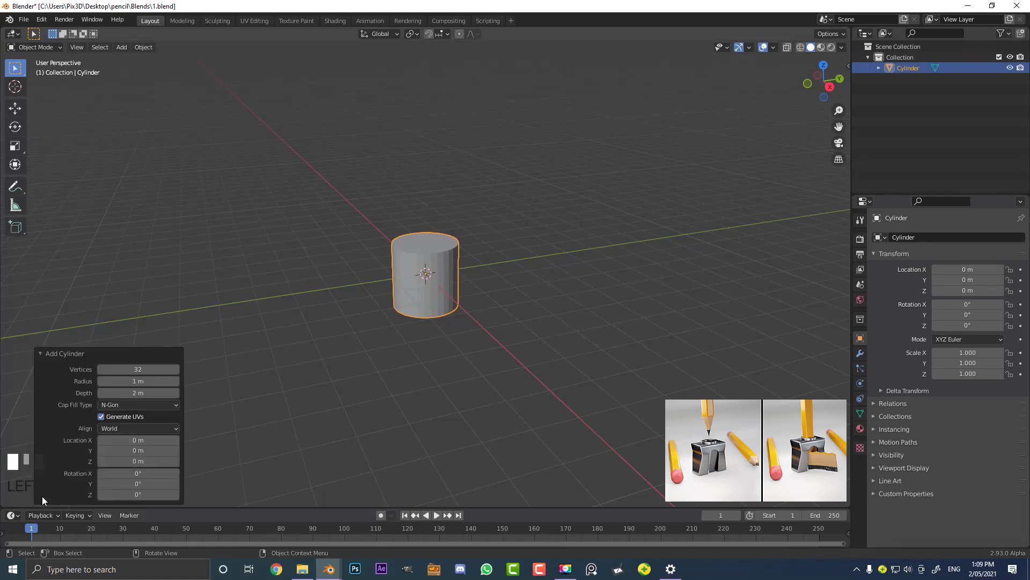
pyautogui.click(143, 369)
pyautogui.press('BackSpace')
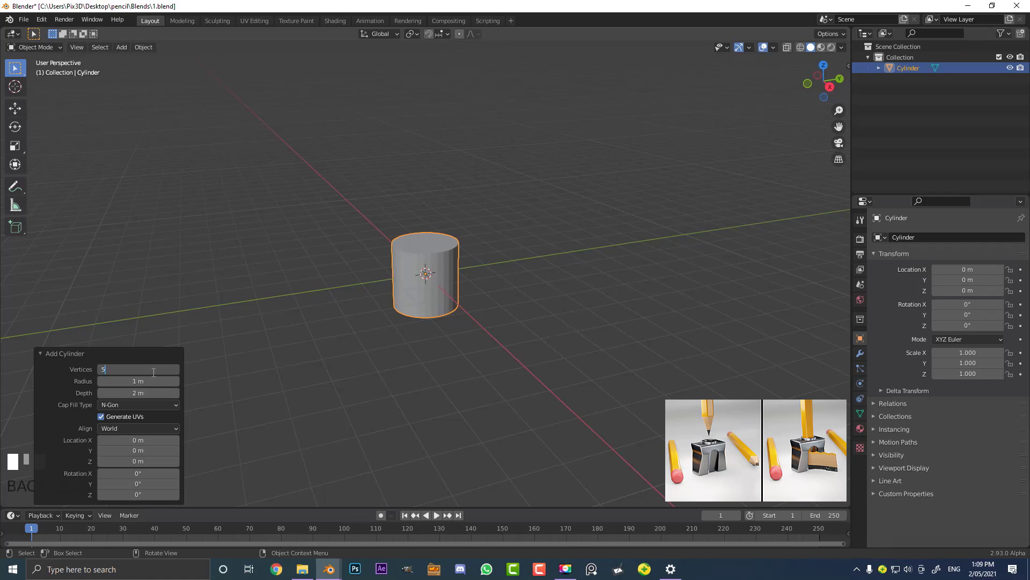
pyautogui.write('5')
pyautogui.press('Return')
pyautogui.moveTo(507, 233); pyautogui.dragTo(408, 300, button='middle')
pyautogui.scroll(5, 472, 245)
pyautogui.moveTo(471, 245); pyautogui.dragTo(425, 179, button='middle')
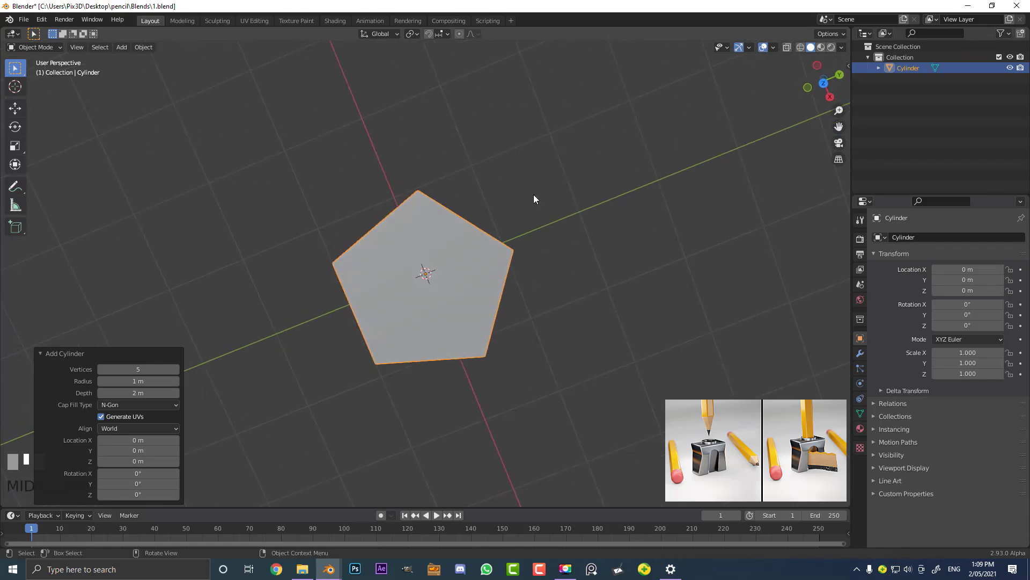
pyautogui.moveTo(438, 326); pyautogui.dragTo(503, 260, button='middle')
pyautogui.click(43, 353)
# In Edit Mode, scale the whole cylinder mesh along Z only to stretch it into a long, thin pencil shaft
pyautogui.scroll(-2, 470, 286)
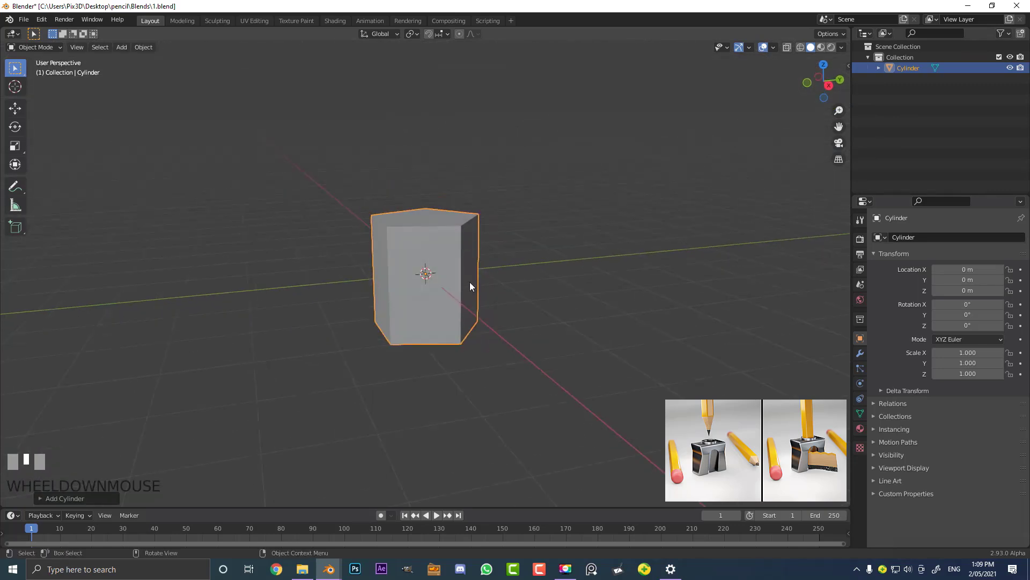
pyautogui.press('KP_1')
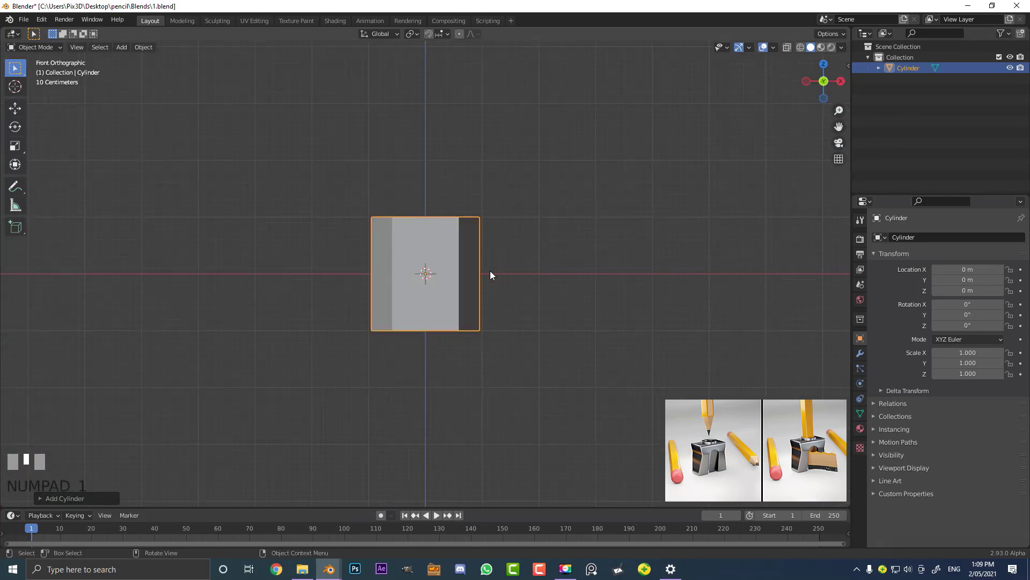
pyautogui.scroll(-3, 458, 283)
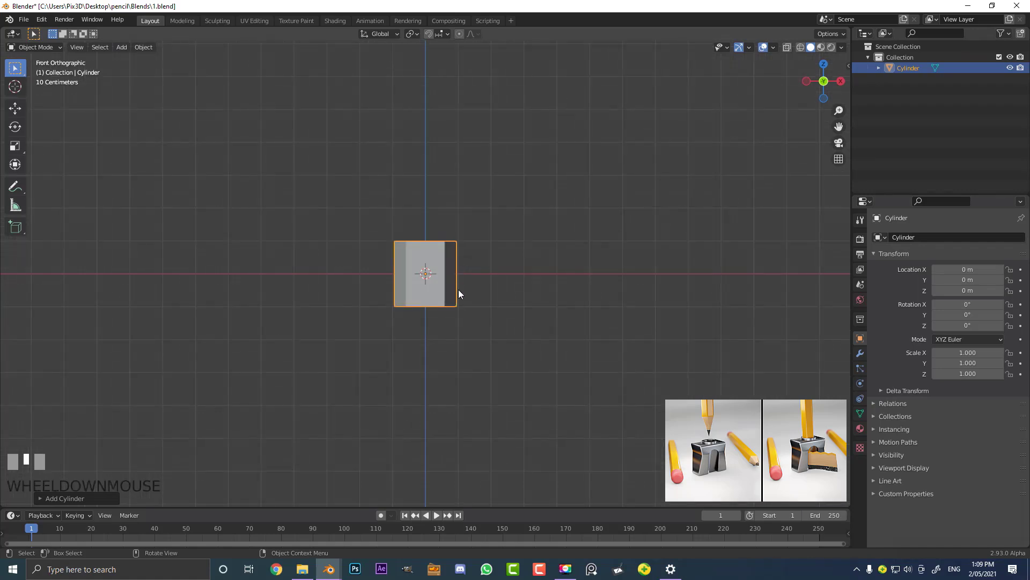
pyautogui.press('Tab')
pyautogui.moveTo(458, 291); pyautogui.dragTo(408, 292, button='middle')
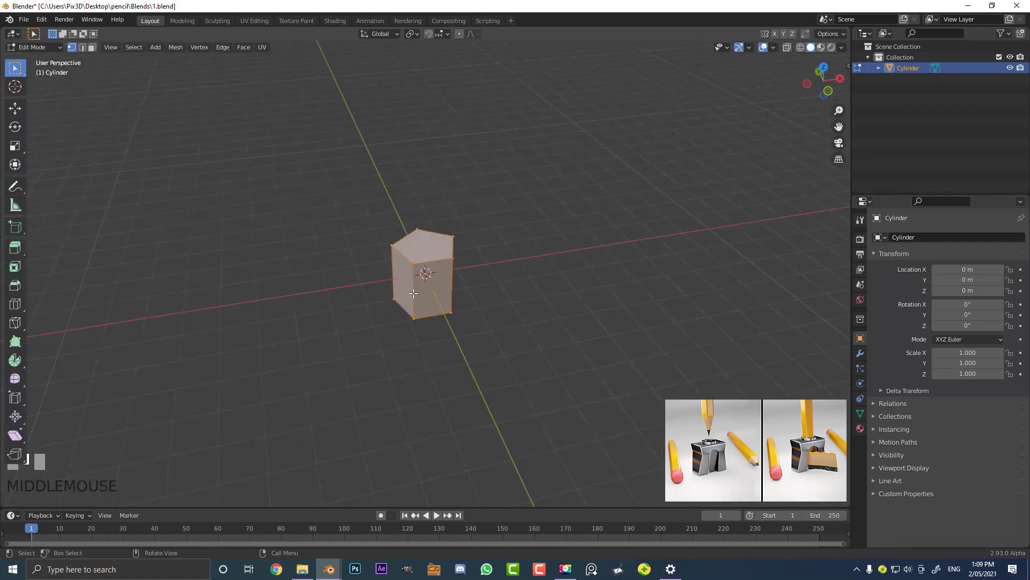
pyautogui.hotkey('alt', 'a')
pyautogui.press('a')
pyautogui.moveTo(437, 337); pyautogui.dragTo(437, 322, button='middle')
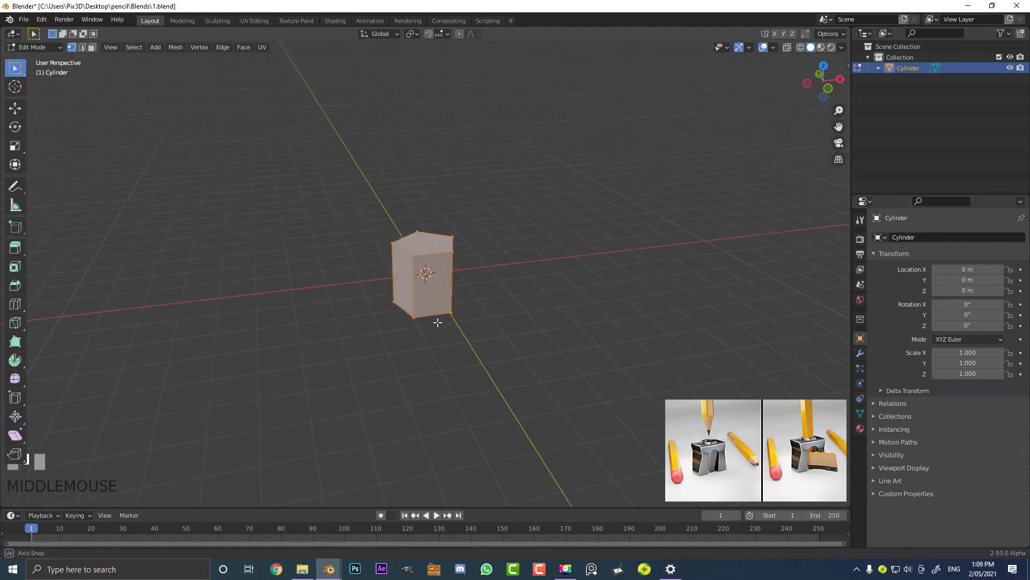
pyautogui.press('s')
pyautogui.press('z')
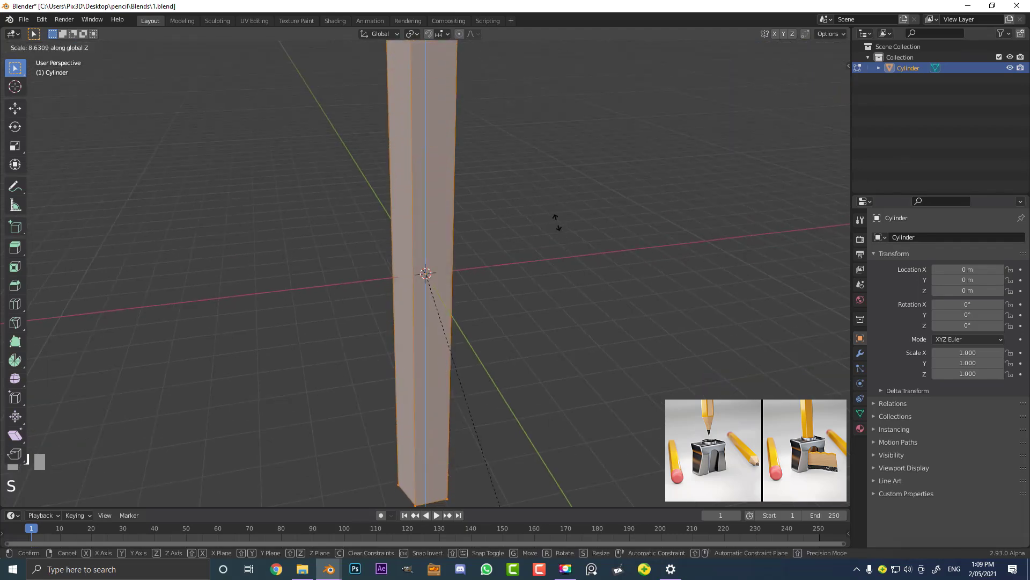
pyautogui.click(492, 287)
pyautogui.scroll(-3, 492, 288)
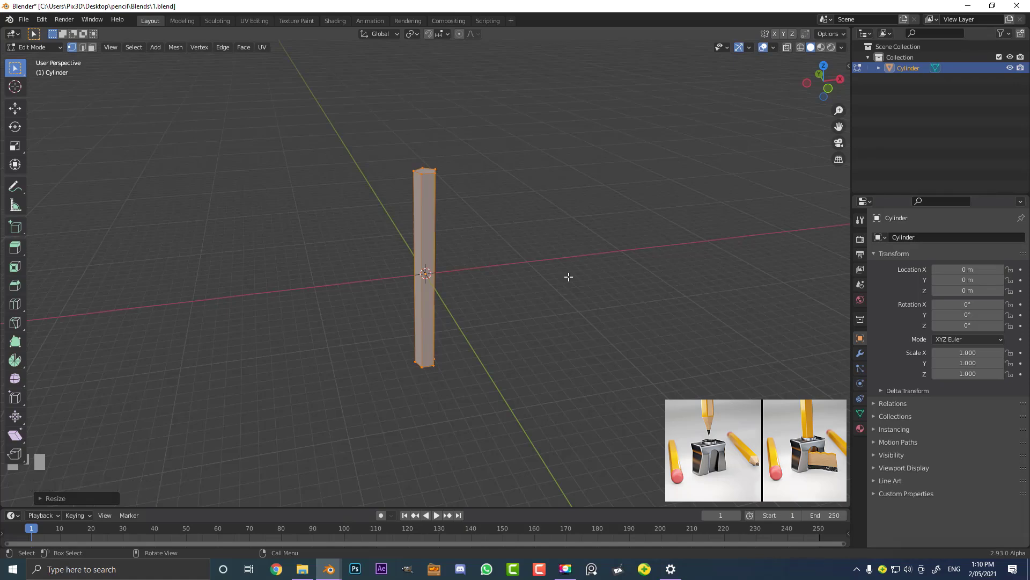
# Delete the pentagonal face at the bottom end of the shaft, using face selection
pyautogui.moveTo(487, 344); pyautogui.dragTo(483, 280, button='middle')
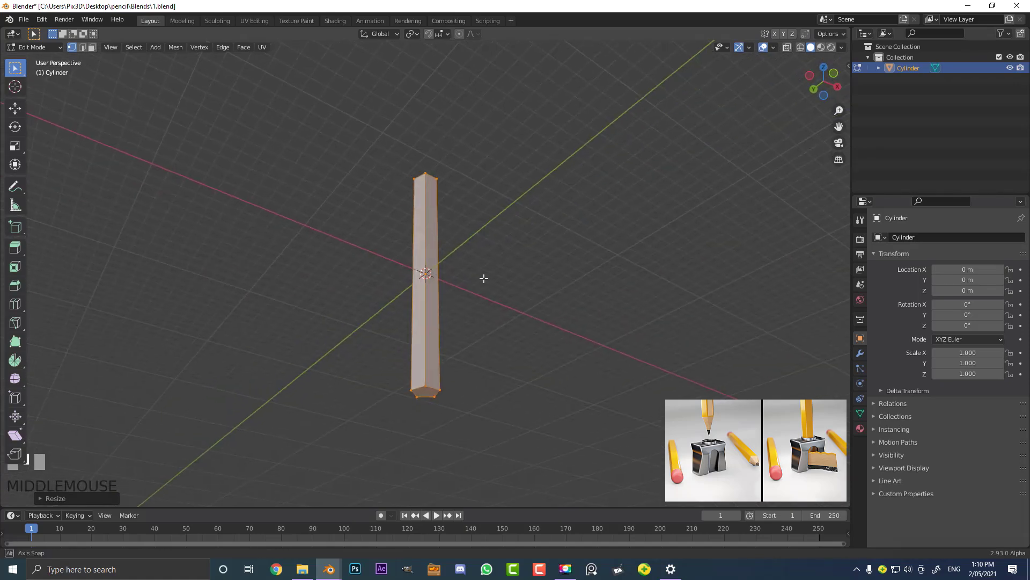
pyautogui.scroll(2, 483, 310)
pyautogui.keyDown('shift'); pyautogui.moveTo(486, 394); pyautogui.dragTo(476, 265, button='middle'); pyautogui.keyUp('shift')
pyautogui.scroll(2, 463, 263)
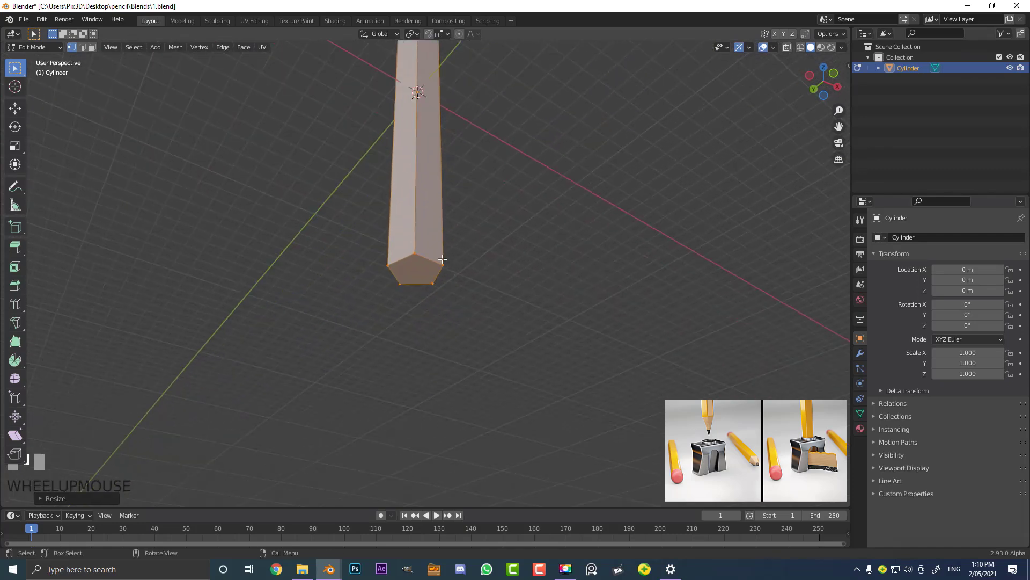
pyautogui.scroll(2, 438, 215)
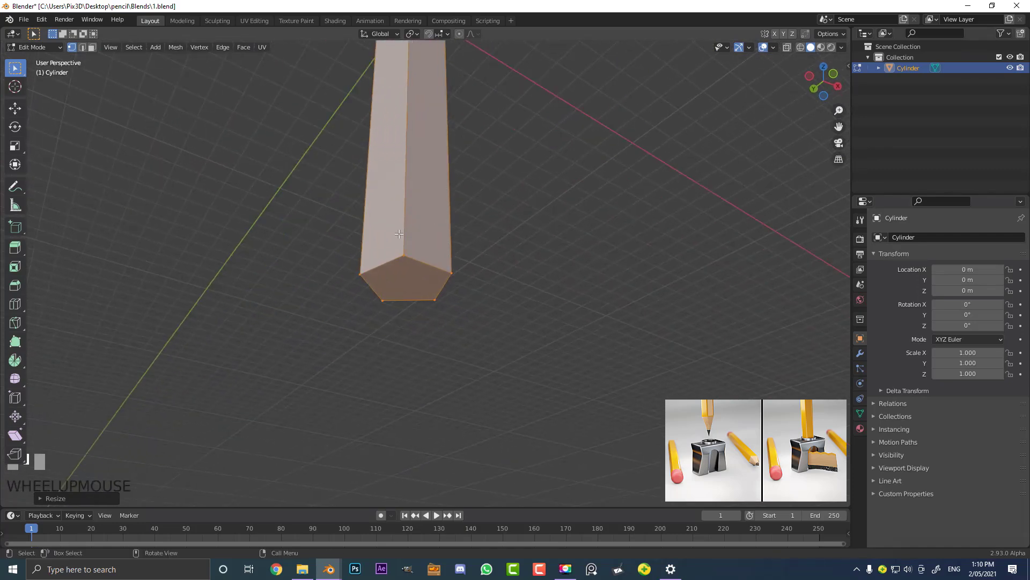
pyautogui.click(92, 47)
pyautogui.click(406, 279)
pyautogui.moveTo(408, 280); pyautogui.dragTo(440, 239, button='middle')
pyautogui.press('x')
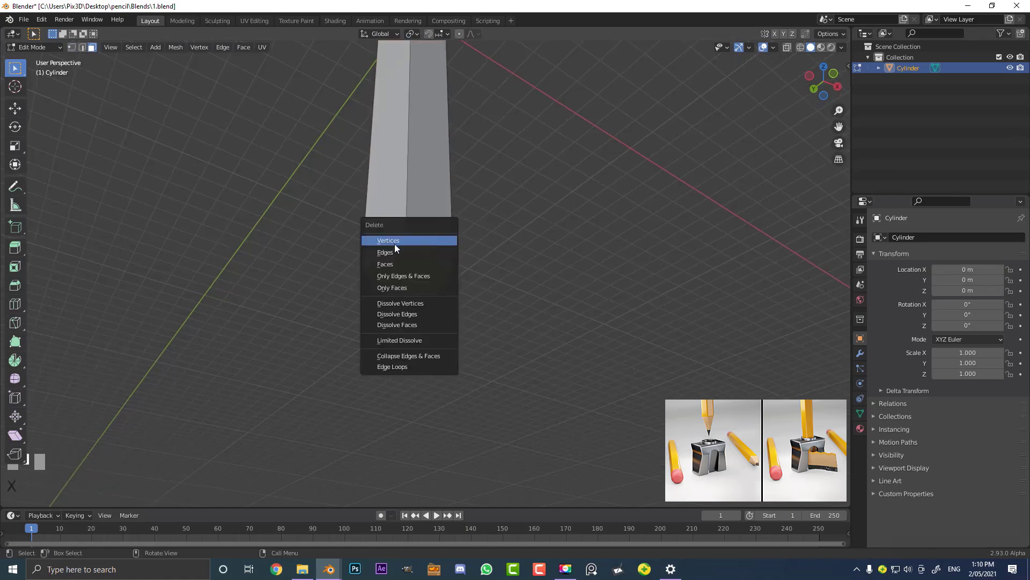
pyautogui.click(391, 263)
# Delete the pentagonal face at the top end of the shaft
pyautogui.scroll(-3, 390, 264)
pyautogui.moveTo(391, 263); pyautogui.dragTo(396, 269, button='middle')
pyautogui.scroll(-2, 402, 204)
pyautogui.click(408, 178)
pyautogui.press('x')
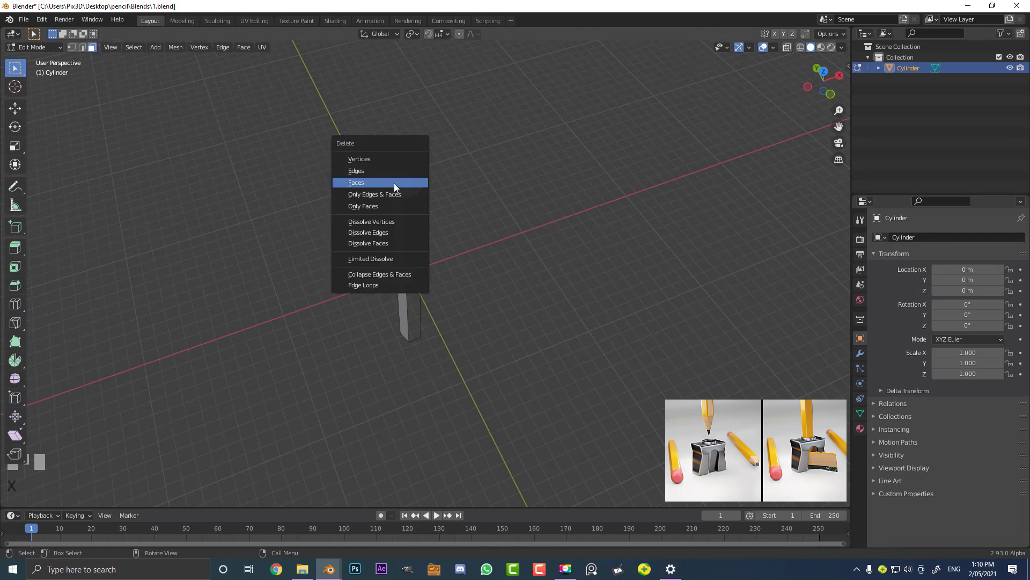
pyautogui.click(361, 183)
# Subdivide all faces of the open-ended shaft with 5 cuts
pyautogui.moveTo(419, 322); pyautogui.dragTo(408, 309, button='middle')
pyautogui.scroll(3, 406, 306)
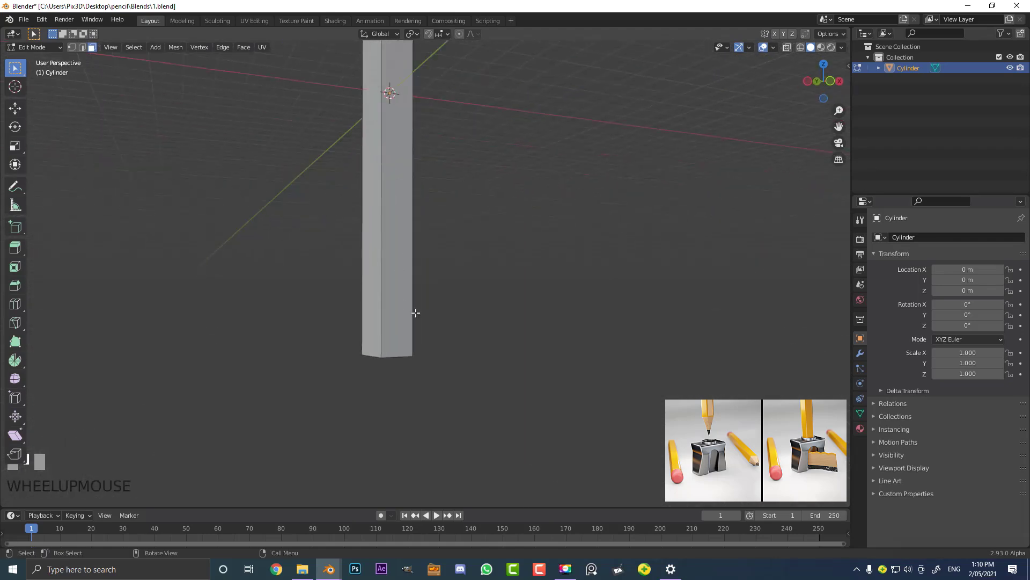
pyautogui.moveTo(427, 230); pyautogui.dragTo(442, 182, button='middle')
pyautogui.press('a')
pyautogui.scroll(2, 442, 182)
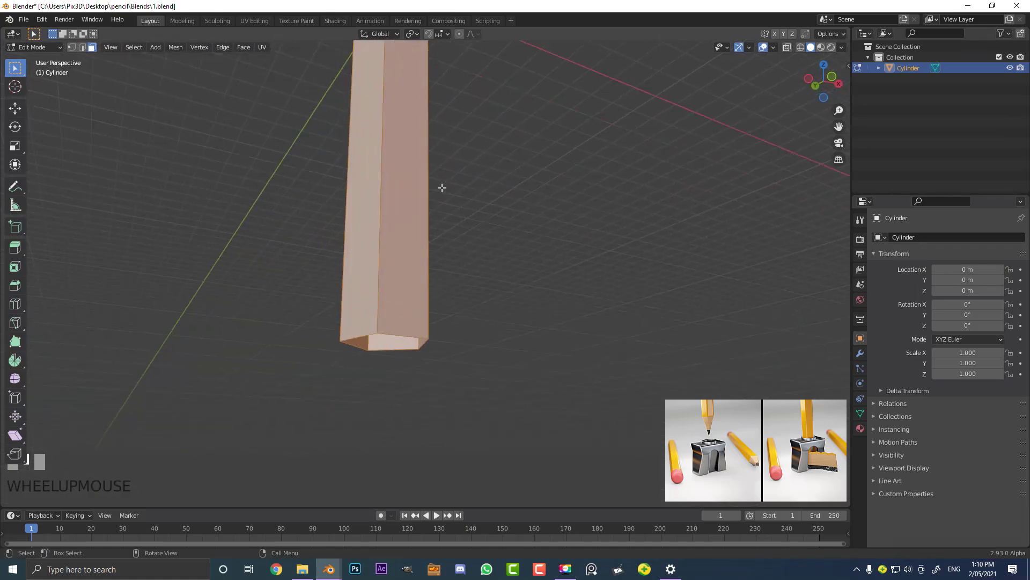
pyautogui.rightClick(359, 222)
pyautogui.click(310, 218)
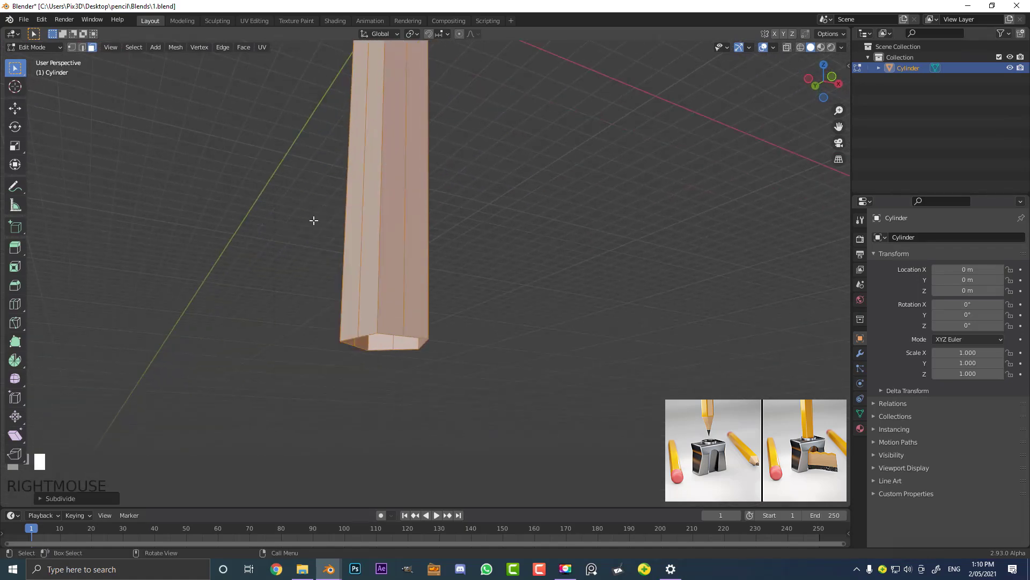
pyautogui.click(46, 497)
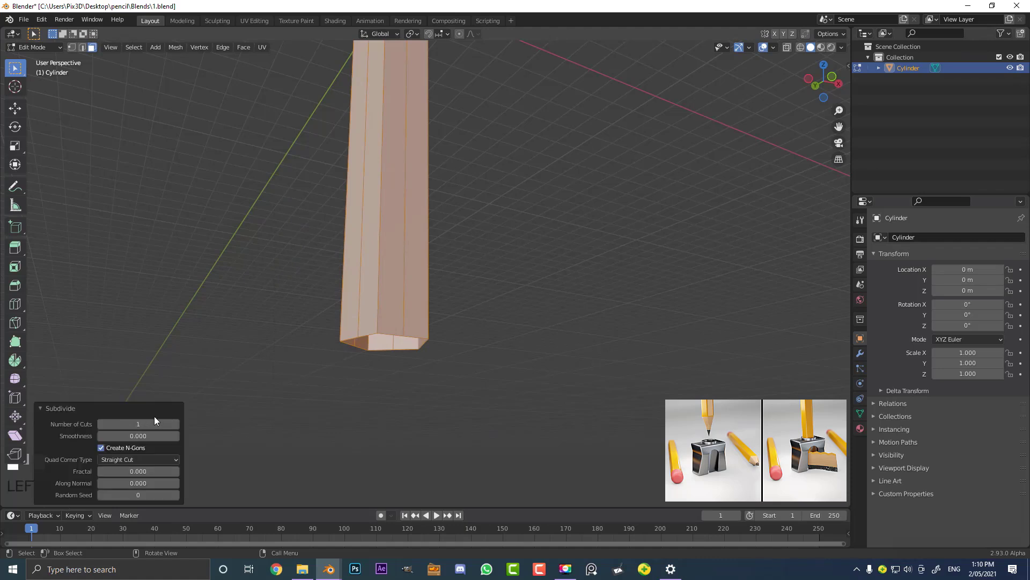
pyautogui.click(176, 424)
pyautogui.click(176, 424)
pyautogui.click(176, 423)
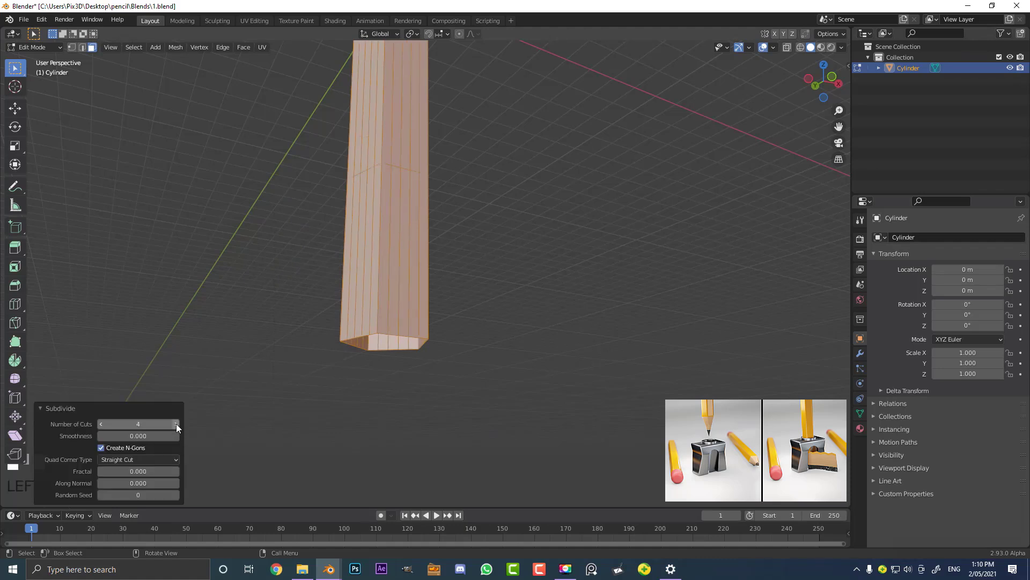
pyautogui.click(176, 423)
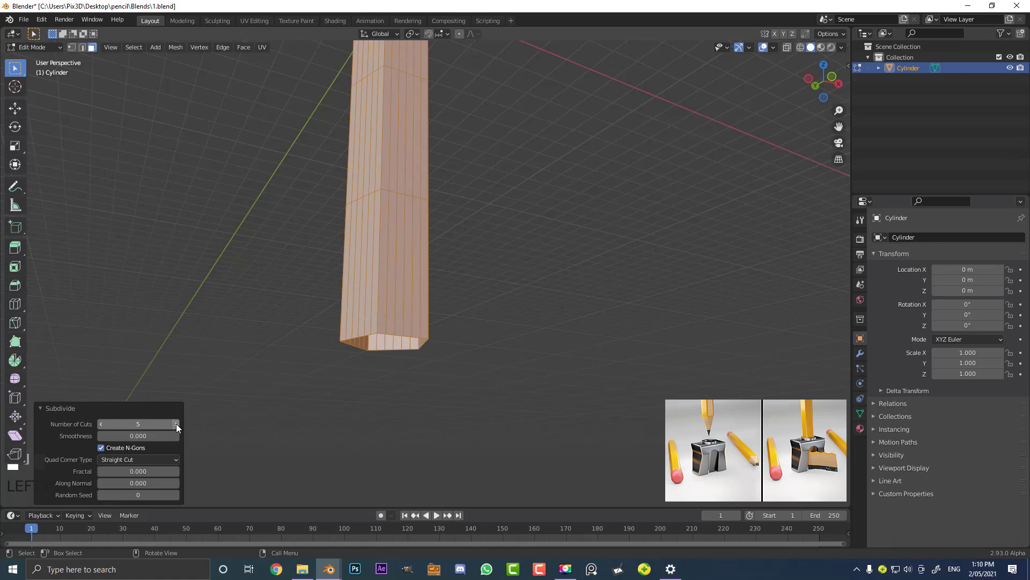
pyautogui.click(44, 406)
# Extrude the open edge loop at the shaft's bottom end straight down along Z by about 3 m, working in front view
pyautogui.moveTo(348, 371); pyautogui.dragTo(436, 316, button='middle')
pyautogui.press('a')
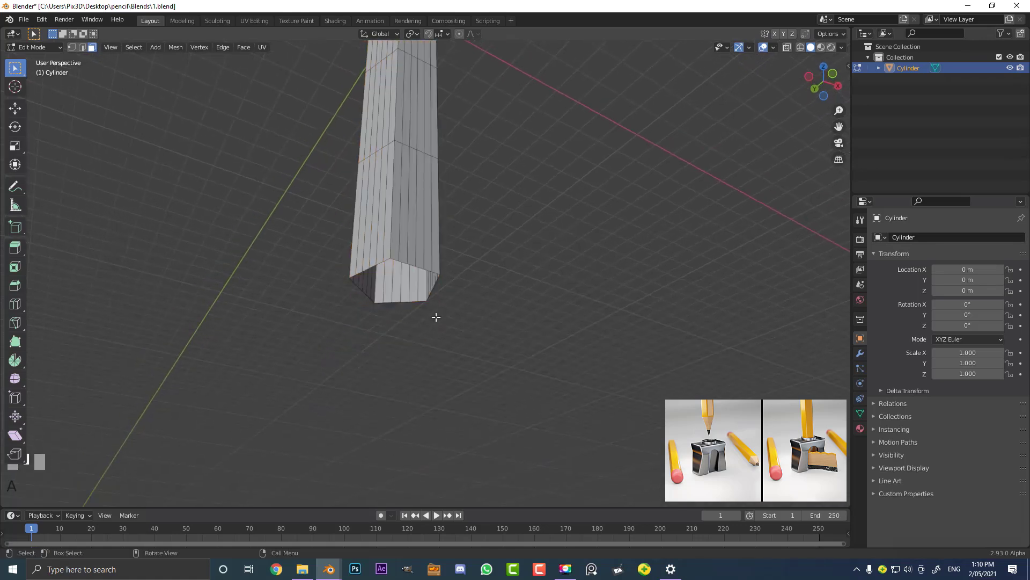
pyautogui.click(82, 47)
pyautogui.scroll(3, 363, 272)
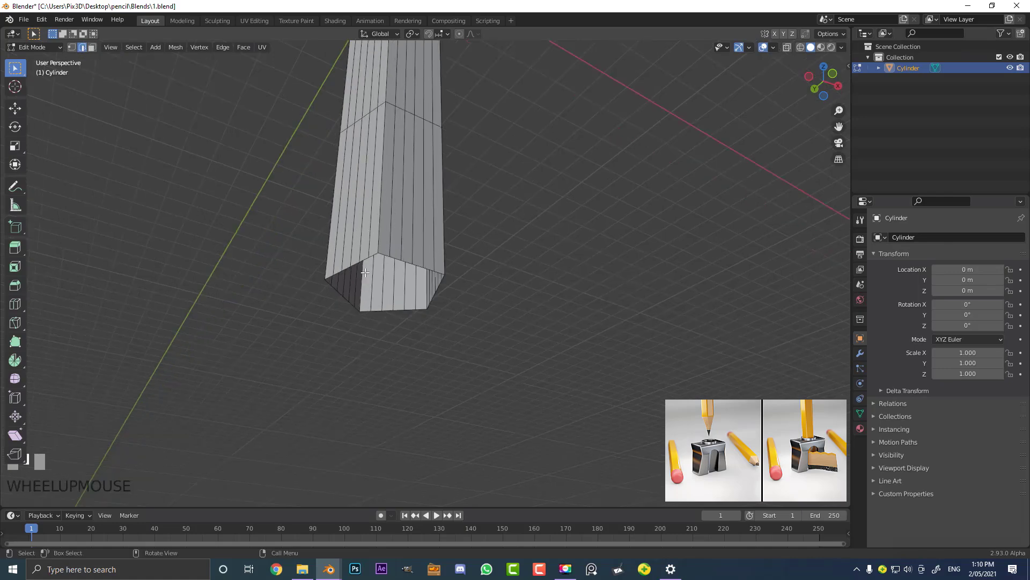
pyautogui.keyDown('alt'); pyautogui.keyDown('shift'); pyautogui.click(397, 256); pyautogui.keyUp('shift'); pyautogui.keyUp('alt')
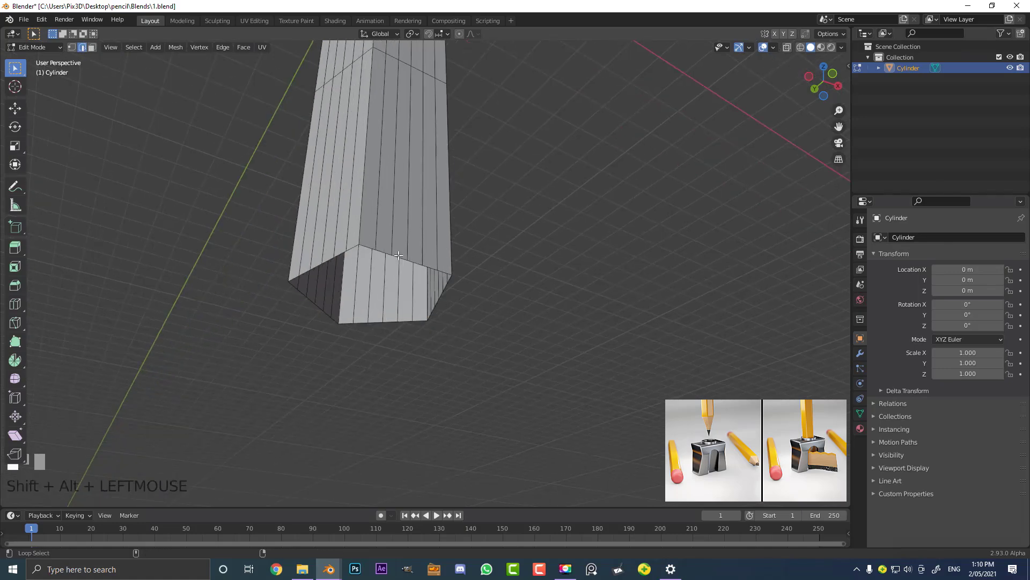
pyautogui.scroll(2, 453, 297)
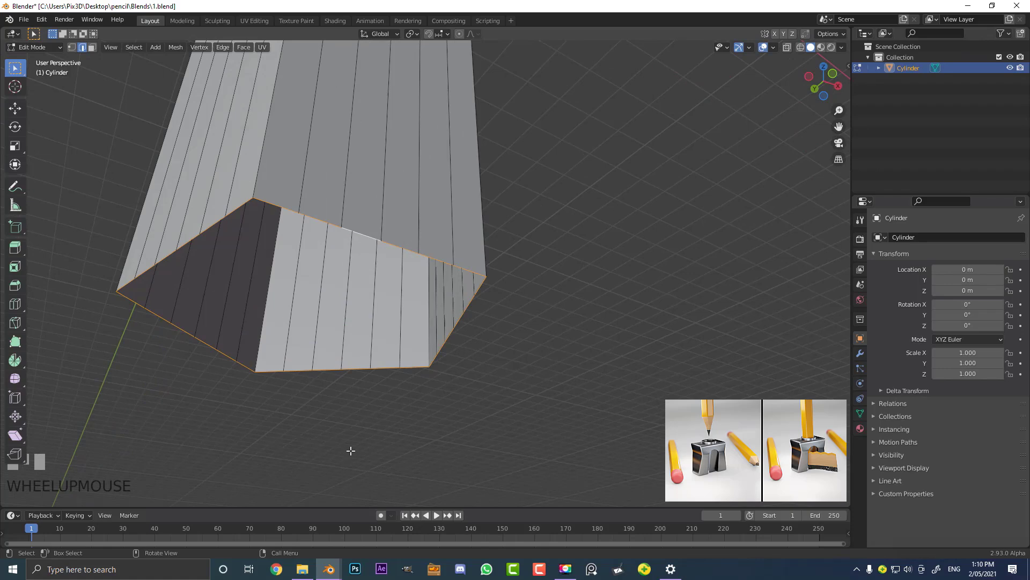
pyautogui.scroll(-4, 376, 424)
pyautogui.scroll(3, 398, 389)
pyautogui.press('KP_1')
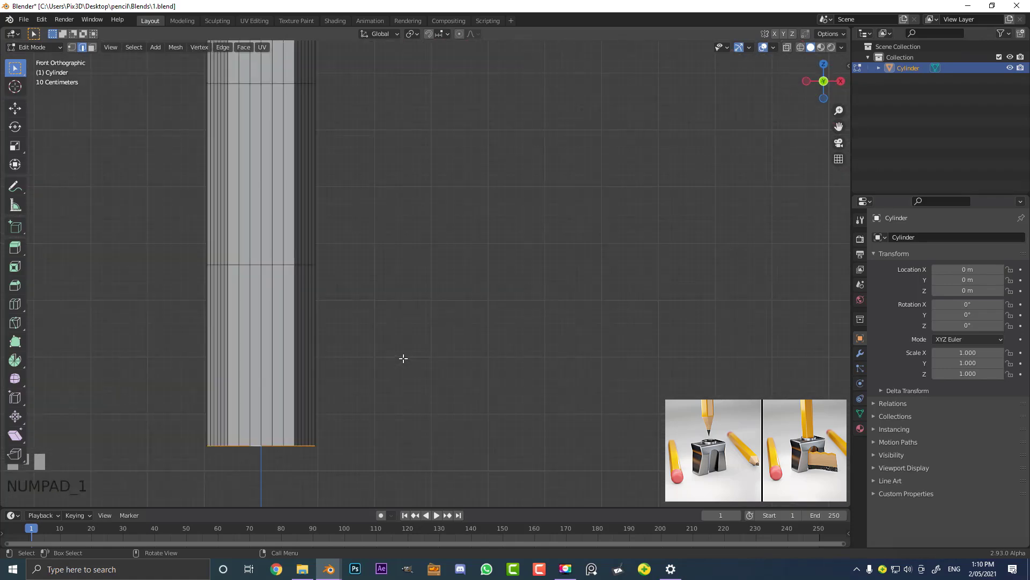
pyautogui.keyDown('shift'); pyautogui.moveTo(393, 359); pyautogui.dragTo(322, 396, button='middle'); pyautogui.keyUp('shift')
pyautogui.scroll(2, 346, 350)
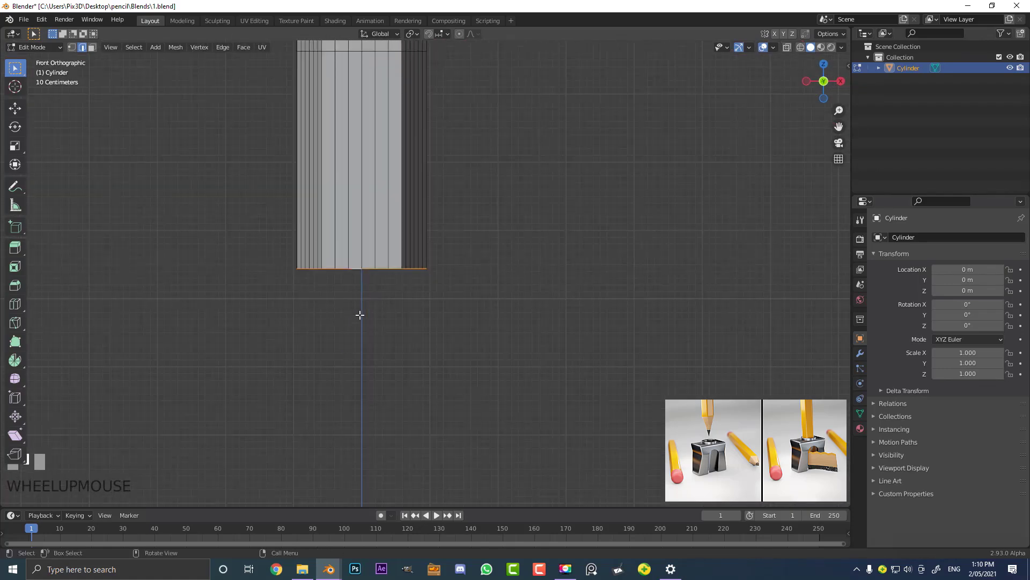
pyautogui.press('e')
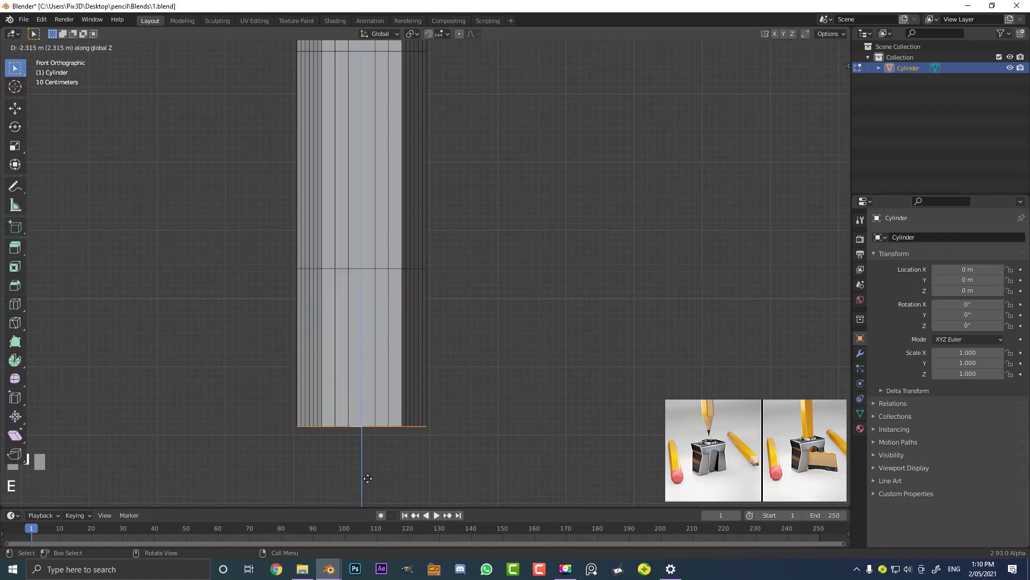
pyautogui.click(392, 57)
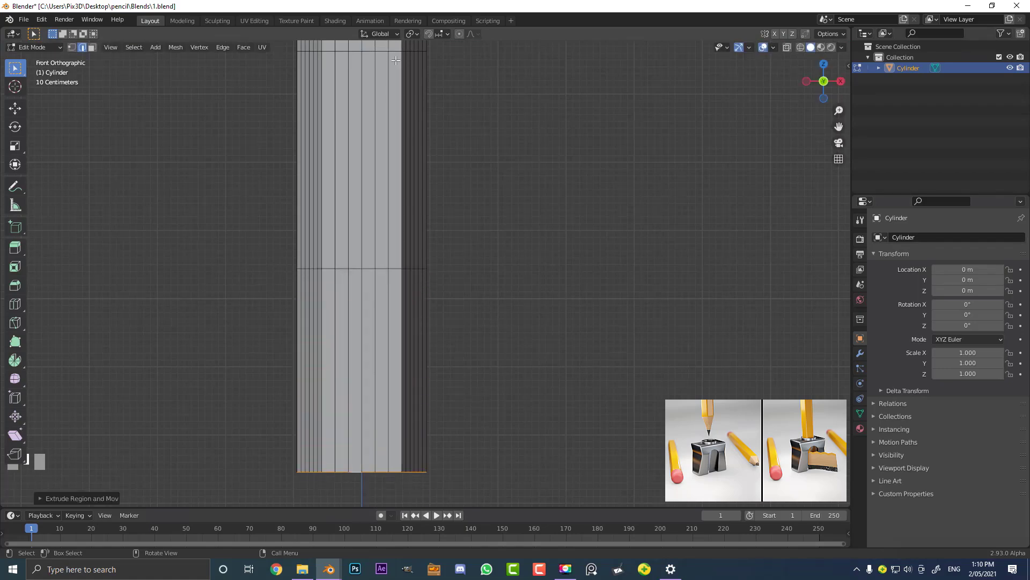
# Scale the extruded bottom edge loop to about 0.2 to taper the section into a pencil point
pyautogui.scroll(-2, 570, 343)
pyautogui.scroll(2, 571, 343)
pyautogui.press('s')
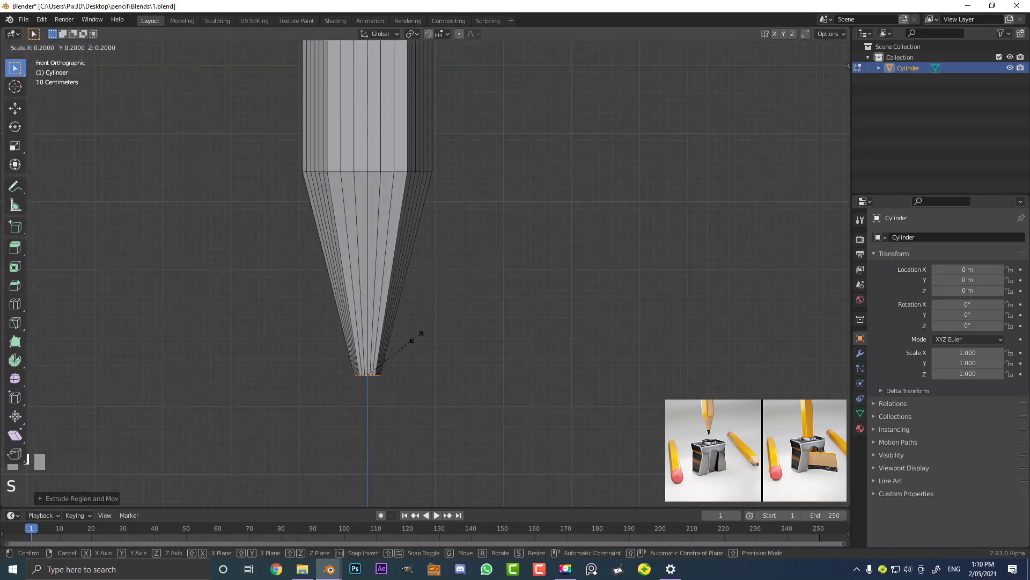
pyautogui.click(382, 374)
# Examine the tapered pencil point from below in both Object Mode and Edit Mode
pyautogui.scroll(-4, 408, 328)
pyautogui.moveTo(417, 306); pyautogui.dragTo(436, 293, button='middle')
pyautogui.moveTo(465, 171)
pyautogui.keyDown('shift'); pyautogui.mouseDown(button='middle')
pyautogui.moveTo(454, 208)
pyautogui.moveTo(463, 241)
pyautogui.moveTo(474, 212)
pyautogui.moveTo(363, 208)
pyautogui.moveTo(377, 255)
pyautogui.moveTo(311, 163)
pyautogui.mouseUp(button='middle'); pyautogui.keyUp('shift')
pyautogui.press('Tab')
pyautogui.moveTo(311, 200)
pyautogui.mouseDown(button='middle')
pyautogui.moveTo(382, 109)
pyautogui.moveTo(321, 145)
pyautogui.moveTo(378, 128)
pyautogui.moveTo(527, 119)
pyautogui.moveTo(384, 185)
pyautogui.moveTo(354, 234)
pyautogui.moveTo(468, 136)
pyautogui.moveTo(345, 221)
pyautogui.mouseUp(button='middle')
pyautogui.press('Tab')
pyautogui.scroll(2, 353, 234)
pyautogui.scroll(-4, 370, 262)
pyautogui.scroll(2, 345, 221)
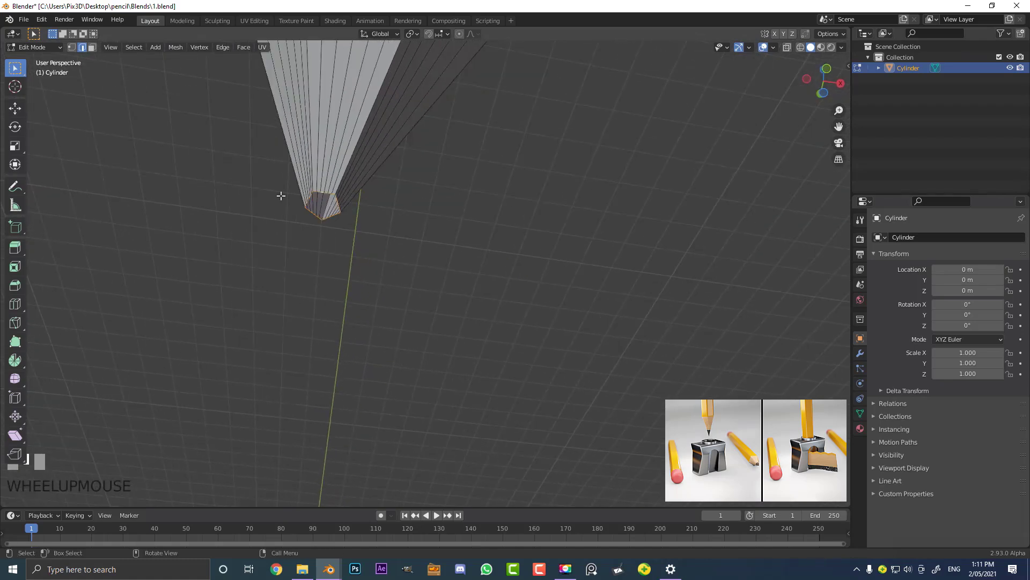
# Round the selected edge loop at the open pencil tip into a circle with To Sphere
pyautogui.scroll(3, 281, 195)
pyautogui.keyDown('shift'); pyautogui.moveTo(274, 172); pyautogui.dragTo(304, 179, button='middle'); pyautogui.keyUp('shift')
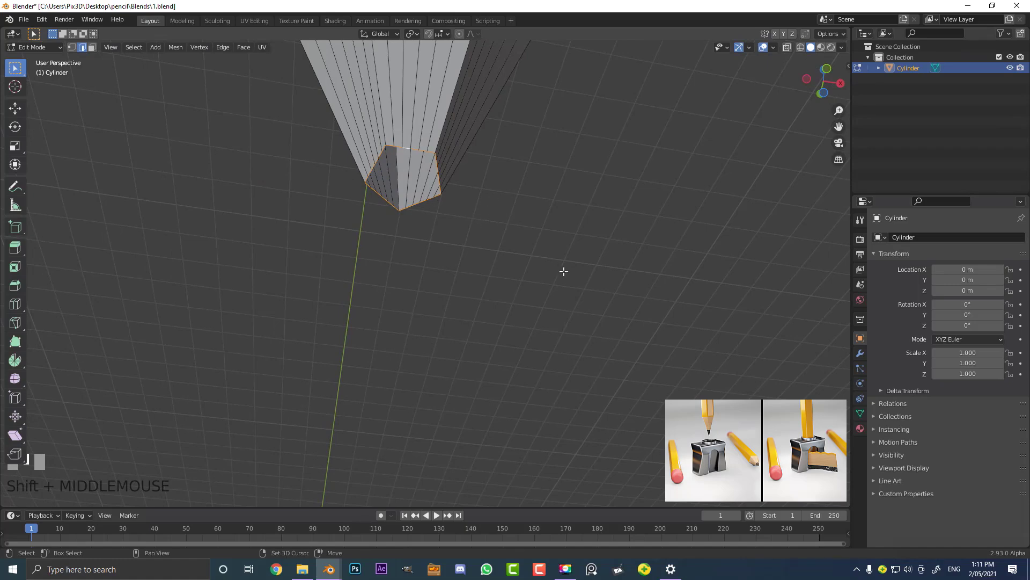
pyautogui.hotkey('shift', 'alt', 's')
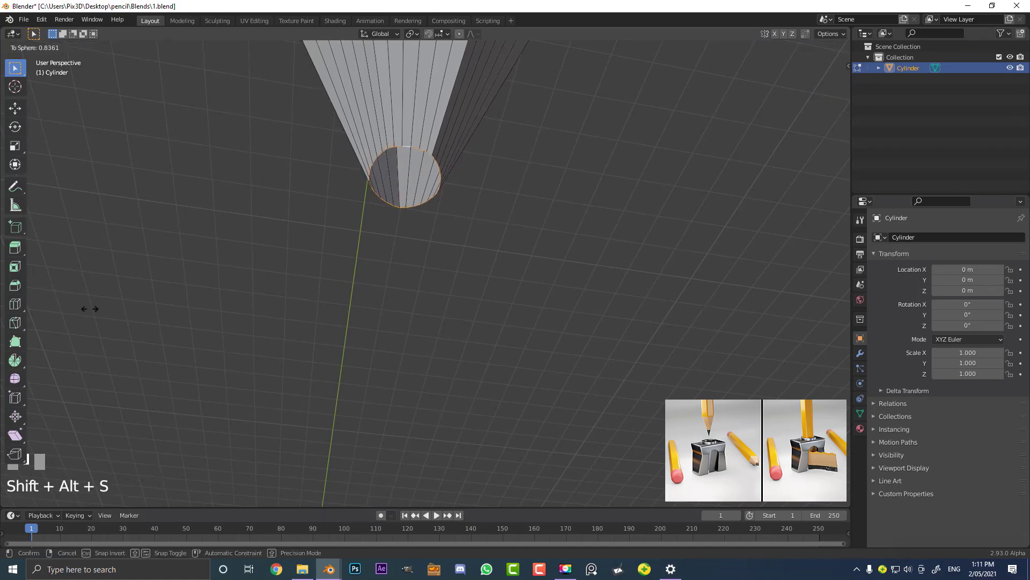
pyautogui.click(631, 290)
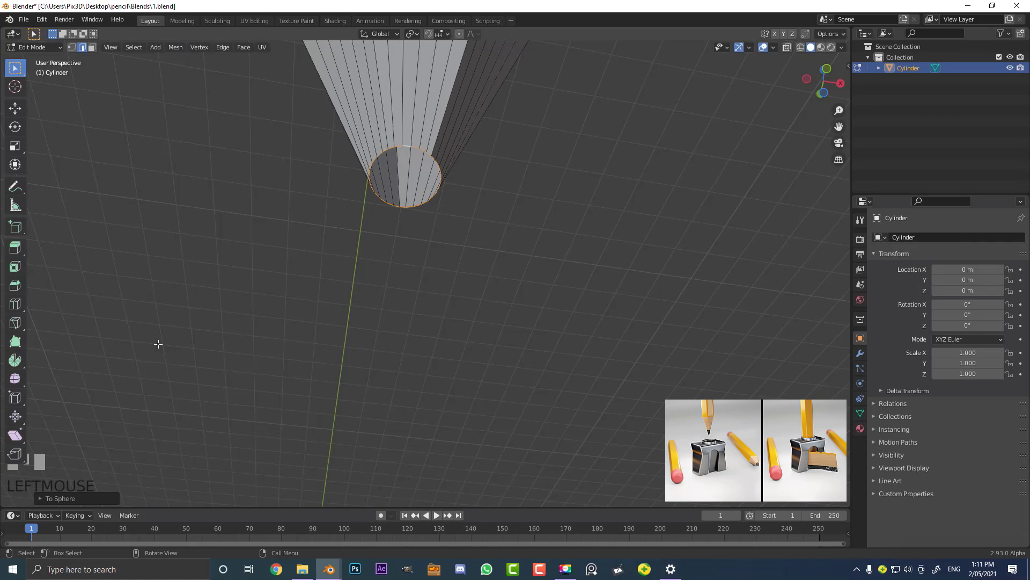
# Add a single loop cut around the middle of the pencil's tapered section
pyautogui.moveTo(475, 141)
pyautogui.mouseDown(button='middle')
pyautogui.moveTo(447, 179)
pyautogui.moveTo(393, 198)
pyautogui.moveTo(417, 214)
pyautogui.mouseUp(button='middle')
pyautogui.scroll(1, 416, 215)
pyautogui.keyDown('shift'); pyautogui.moveTo(409, 346); pyautogui.dragTo(401, 232, button='middle'); pyautogui.keyUp('shift')
pyautogui.scroll(1, 368, 235)
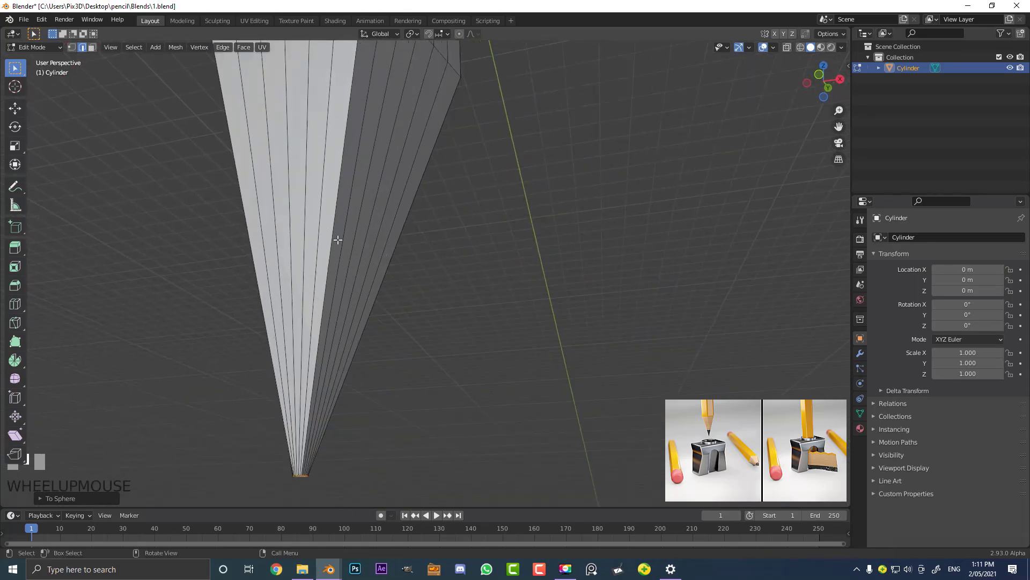
pyautogui.press('ctrl')
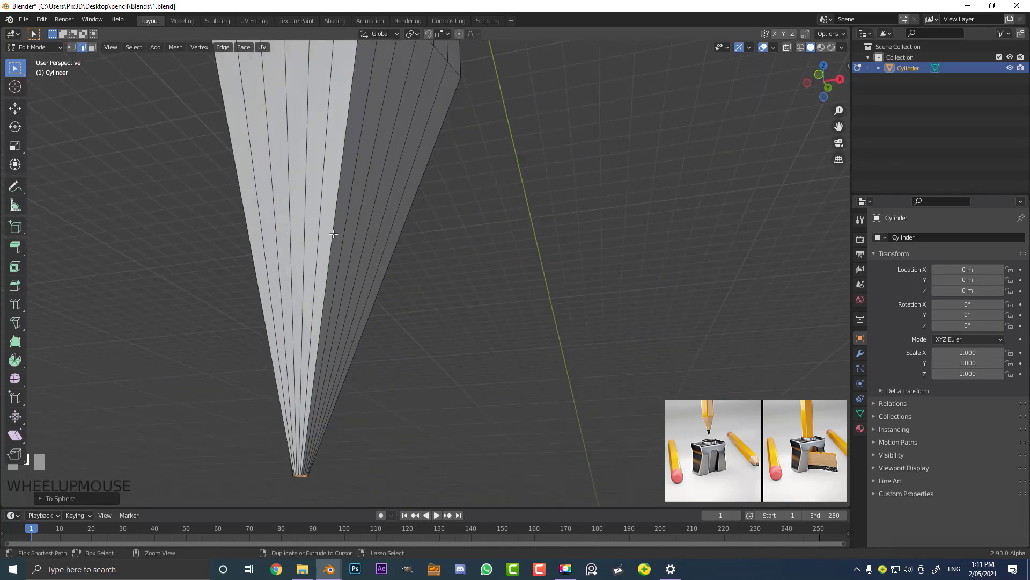
pyautogui.hotkey('ctrl', 'r')
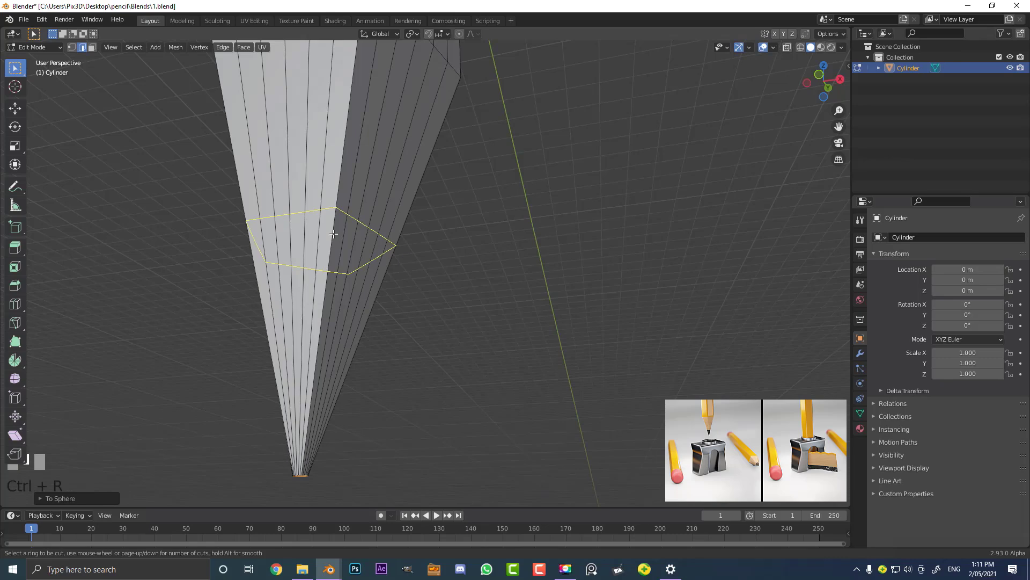
pyautogui.doubleClick(333, 230)
pyautogui.scroll(-4, 333, 230)
# Edge-slide the new loop up the taper by about 0.8 so it sits just below the shaft
pyautogui.moveTo(333, 231); pyautogui.dragTo(332, 253, button='middle')
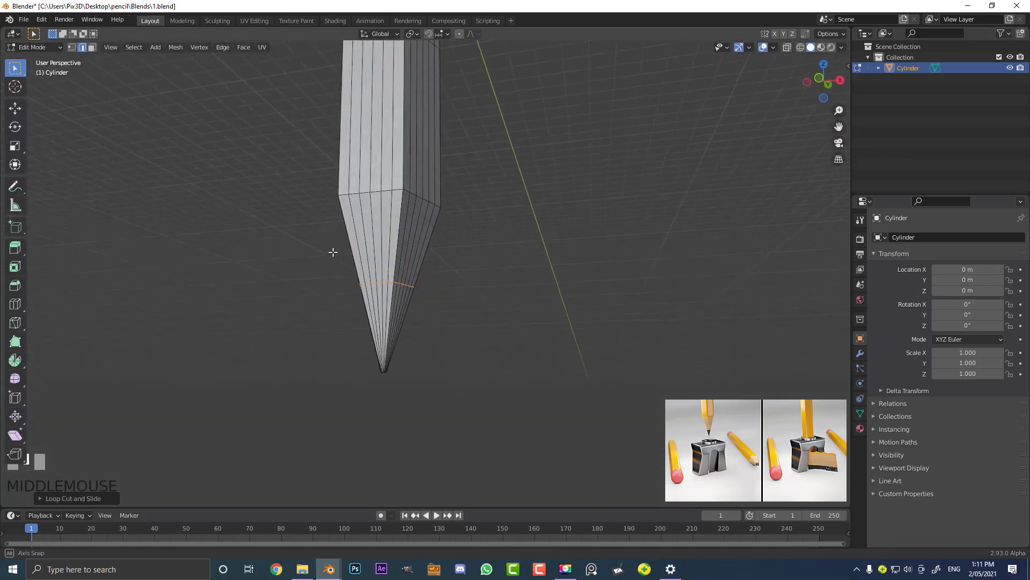
pyautogui.press('g')
pyautogui.press('g')
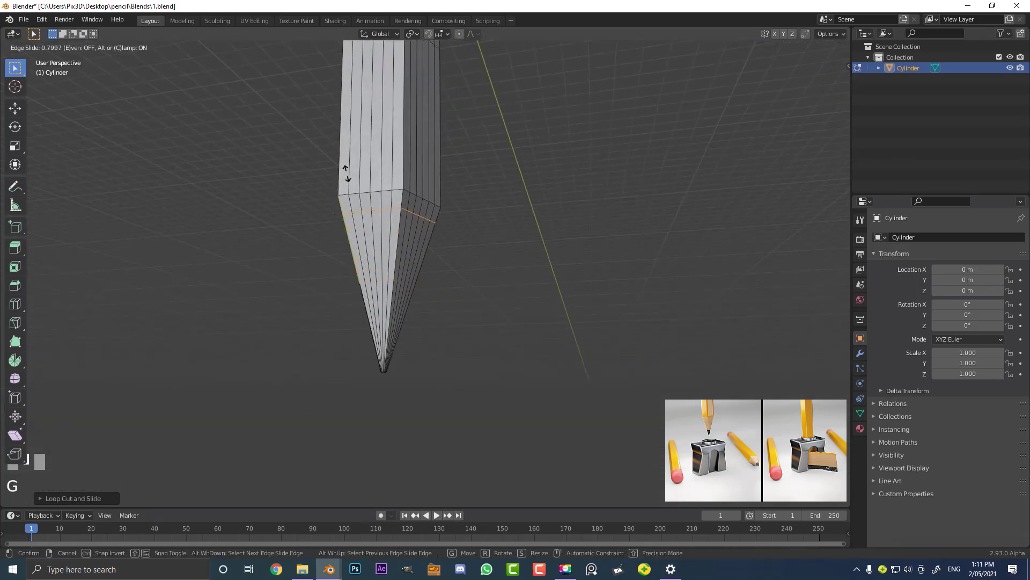
pyautogui.click(346, 175)
# Round the loop just below the shaft into a circle with To Sphere
pyautogui.moveTo(428, 200); pyautogui.dragTo(414, 154, button='middle')
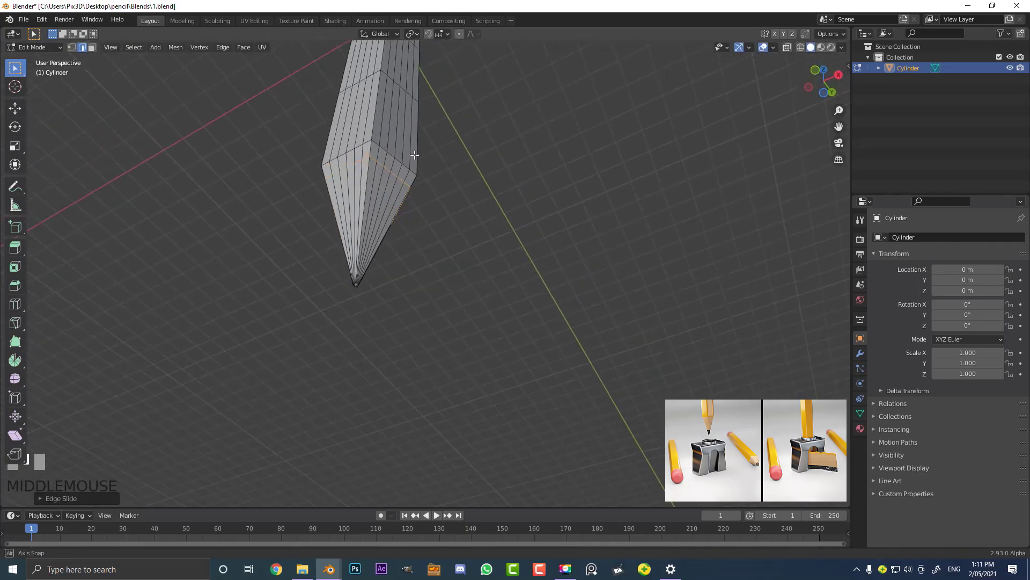
pyautogui.scroll(2, 415, 155)
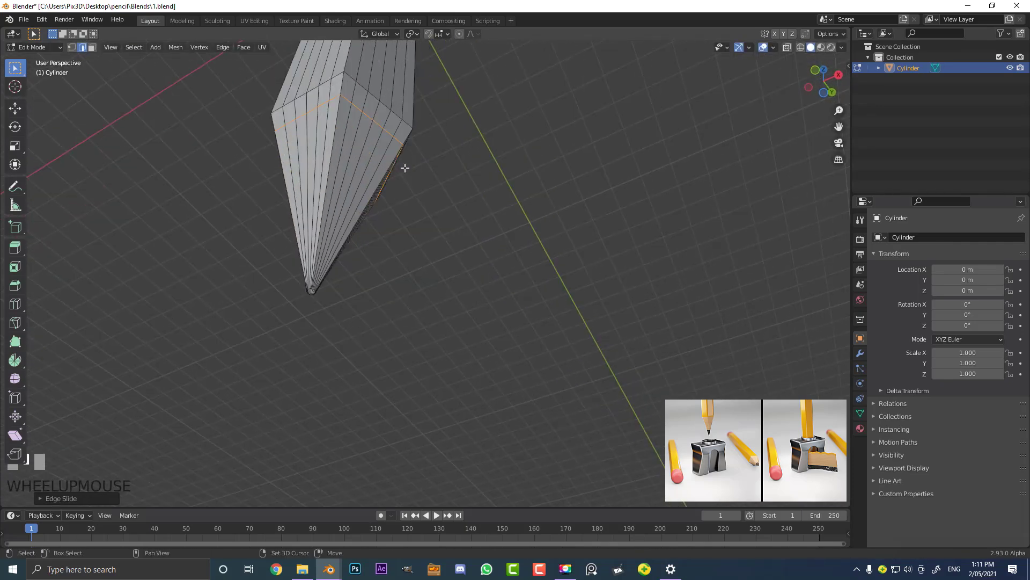
pyautogui.hotkey('shift', 'alt', 's')
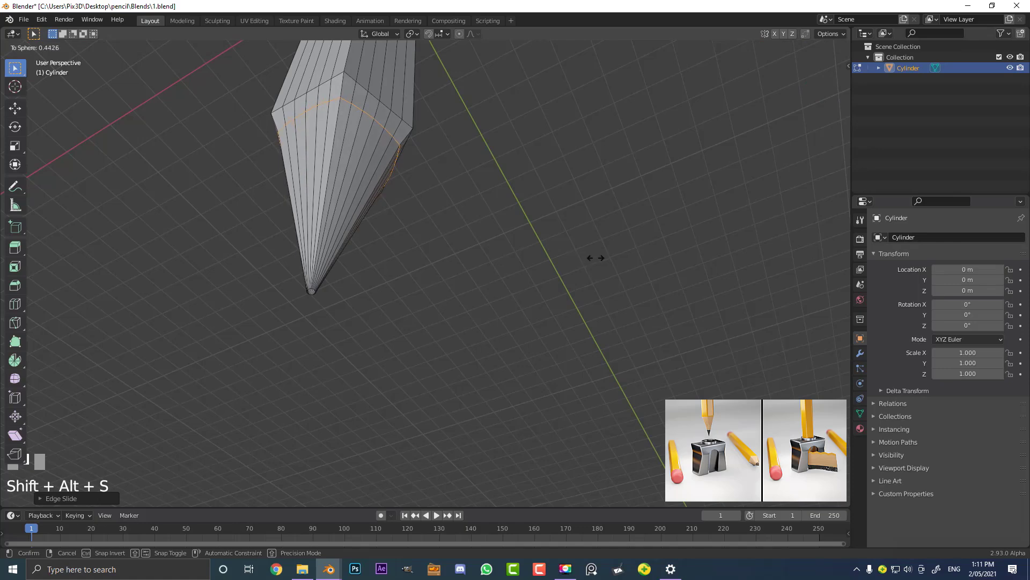
pyautogui.click(600, 247)
# Scale the rounded loop below the shaft up to about 1.06, working in front view
pyautogui.moveTo(600, 246); pyautogui.dragTo(499, 111, button='middle')
pyautogui.press('KP_1')
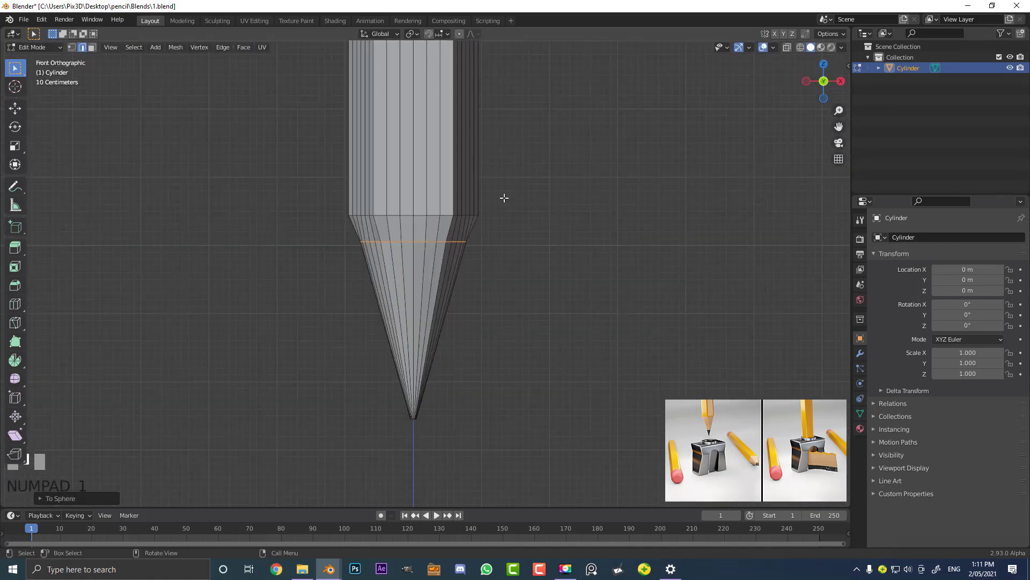
pyautogui.scroll(1, 557, 314)
pyautogui.press('s')
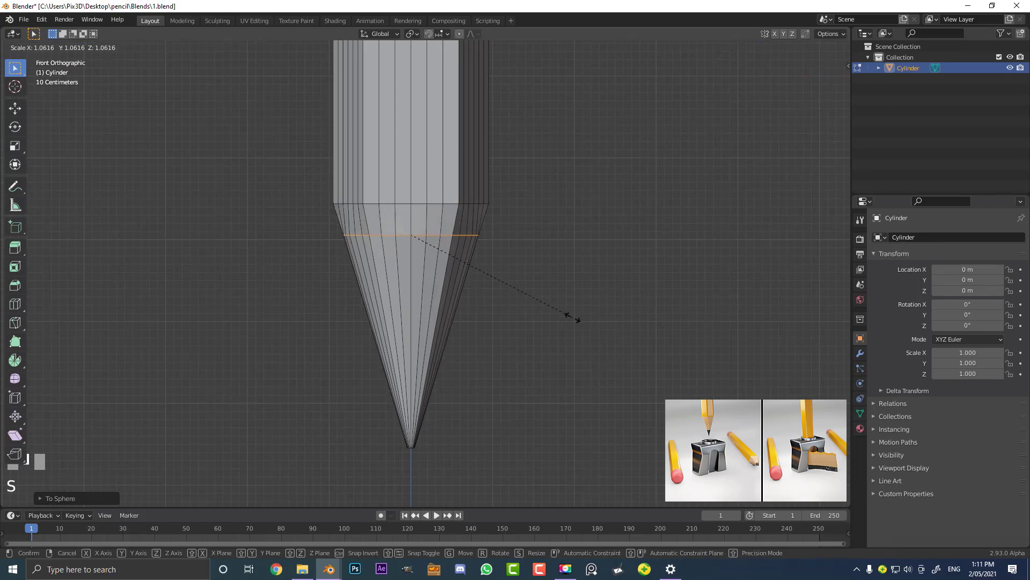
pyautogui.click(570, 316)
# Add another centred loop cut between the upper rounded loop and the pencil tip
pyautogui.moveTo(570, 316); pyautogui.dragTo(274, 216, button='middle')
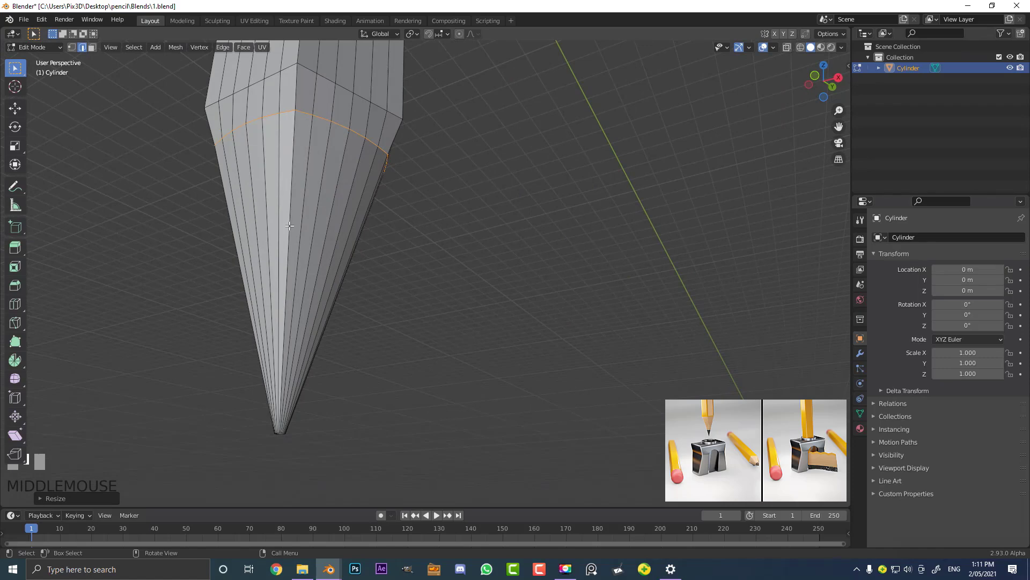
pyautogui.hotkey('ctrl', 'r')
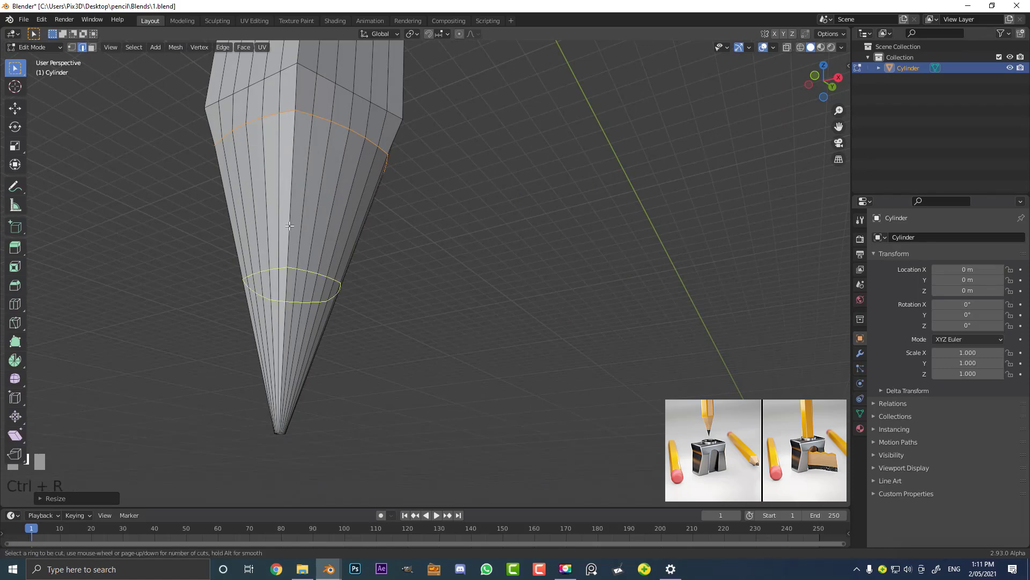
pyautogui.click(290, 226)
pyautogui.click(290, 226)
# Round the loop halfway down the taper into a circle with To Sphere
pyautogui.moveTo(334, 284); pyautogui.dragTo(356, 261, button='middle')
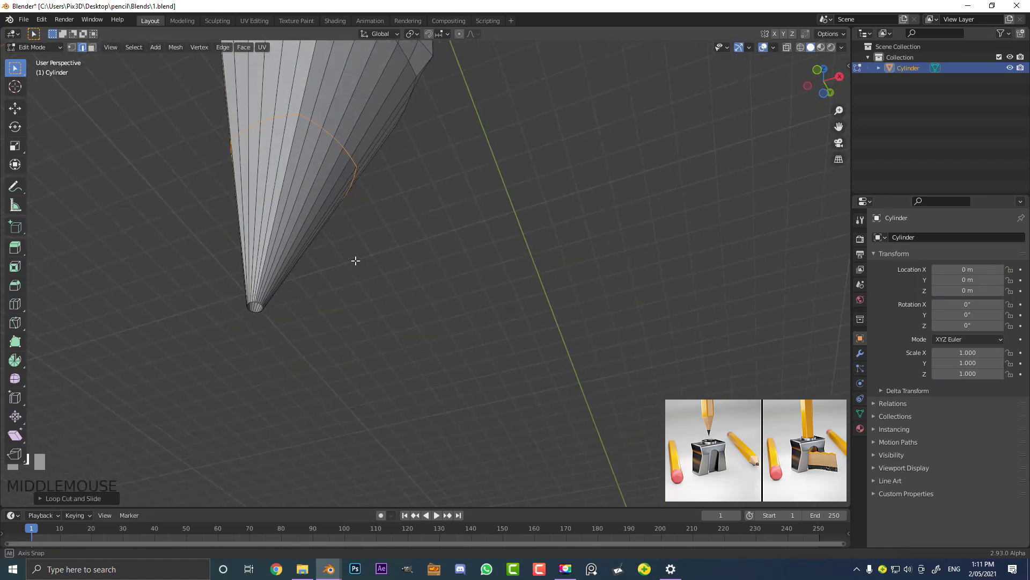
pyautogui.hotkey('shift', 'alt', 's')
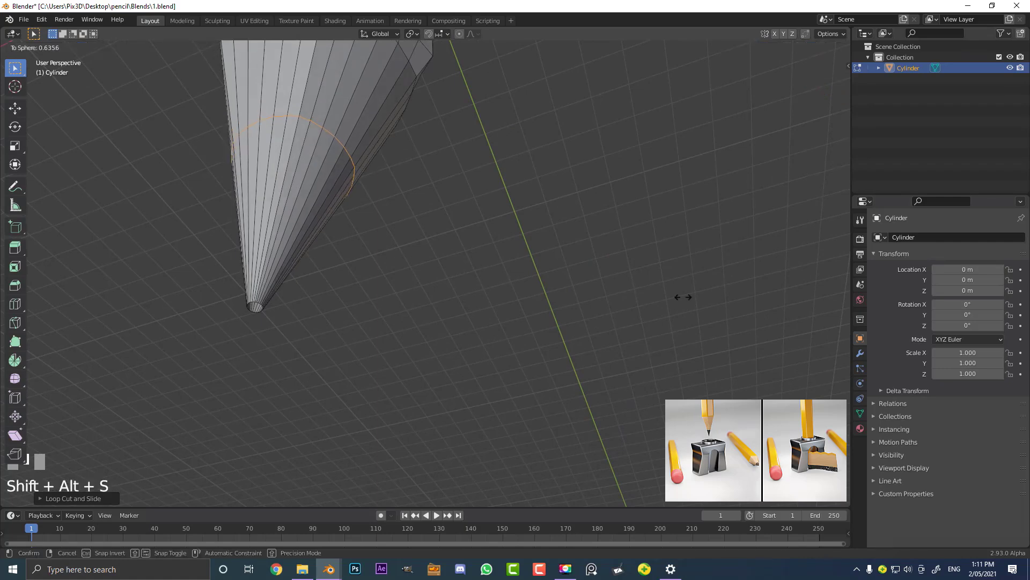
pyautogui.click(271, 349)
# Return to Object Mode, check the faceted taper, and shade the pencil smooth
pyautogui.moveTo(270, 349); pyautogui.dragTo(310, 325, button='middle')
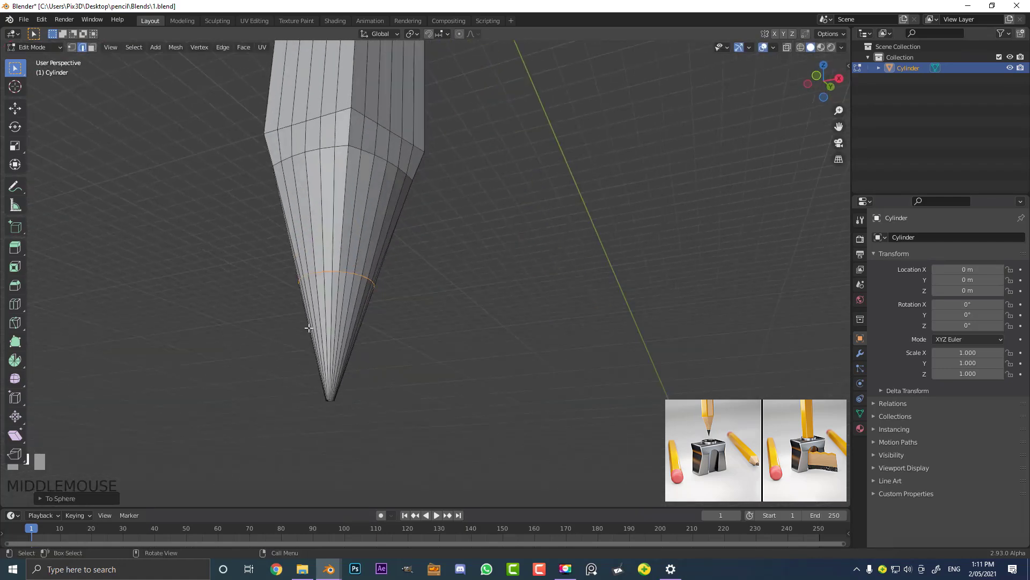
pyautogui.press('Tab')
pyautogui.moveTo(377, 364); pyautogui.dragTo(316, 353, button='middle')
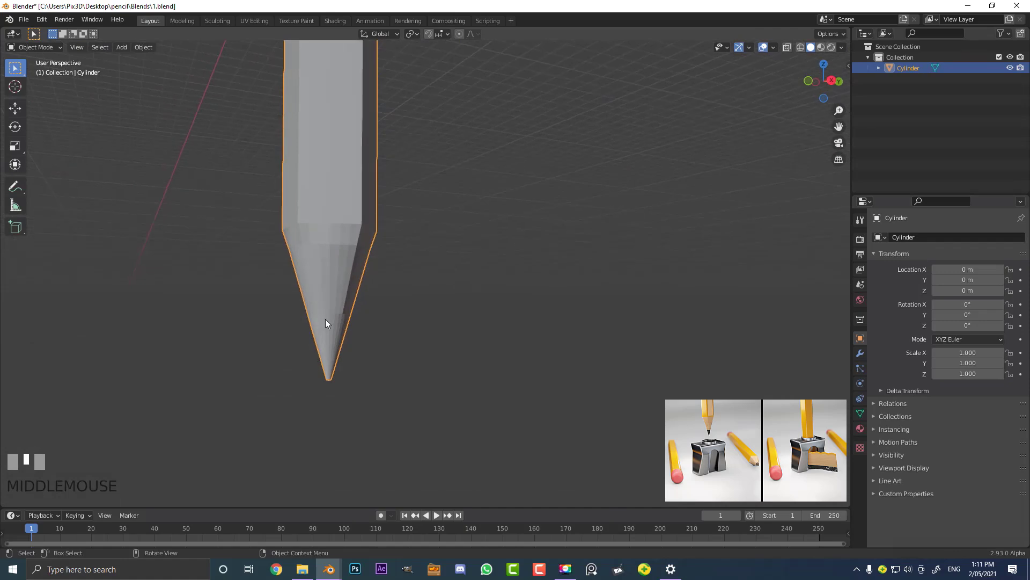
pyautogui.moveTo(357, 283)
pyautogui.mouseDown(button='middle')
pyautogui.moveTo(396, 161)
pyautogui.moveTo(398, 272)
pyautogui.moveTo(425, 285)
pyautogui.mouseUp(button='middle')
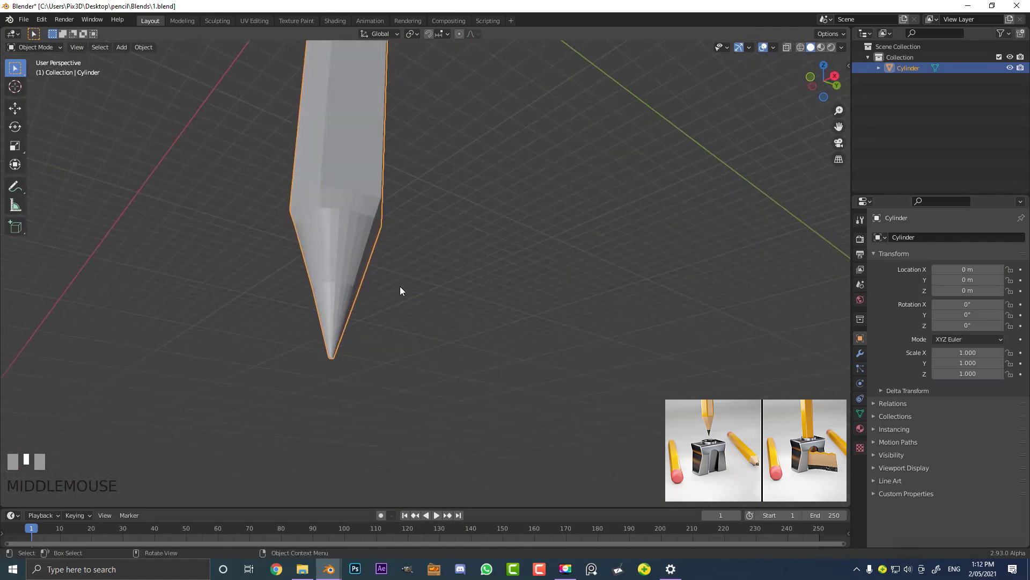
pyautogui.moveTo(354, 236); pyautogui.dragTo(391, 306, button='middle')
pyautogui.scroll(2, 366, 299)
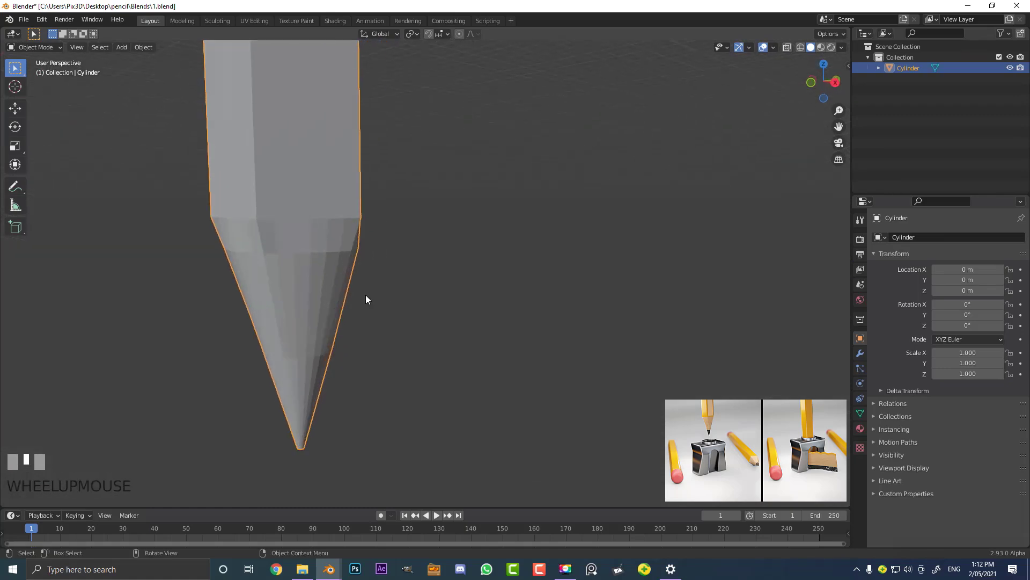
pyautogui.click(143, 47)
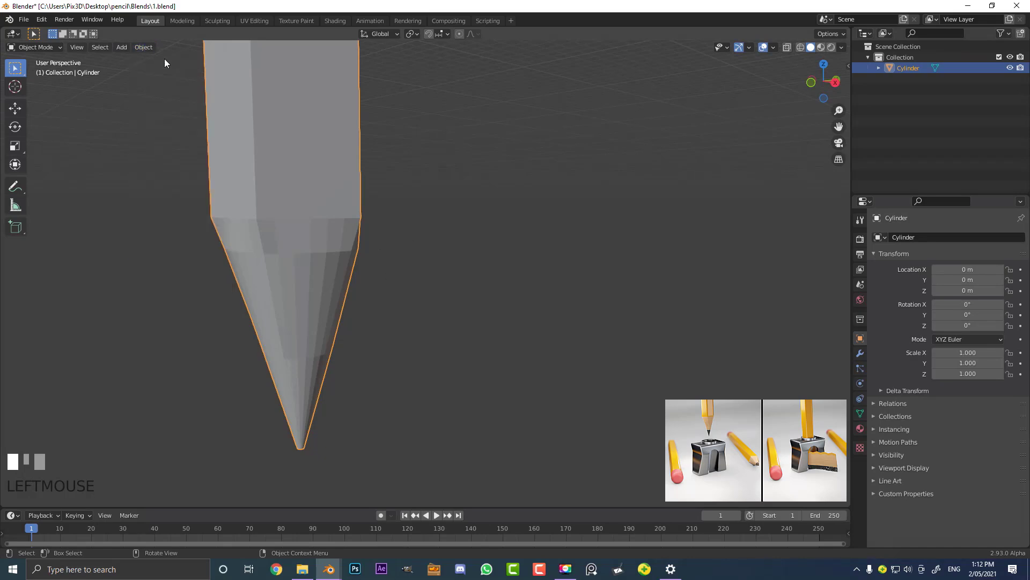
pyautogui.click(144, 47)
pyautogui.click(155, 261)
# Create a new material on the pencil and name it PENCIL SKIN
pyautogui.scroll(-2, 347, 230)
pyautogui.moveTo(346, 229)
pyautogui.mouseDown(button='middle')
pyautogui.moveTo(409, 133)
pyautogui.moveTo(417, 191)
pyautogui.mouseUp(button='middle')
pyautogui.scroll(1, 416, 198)
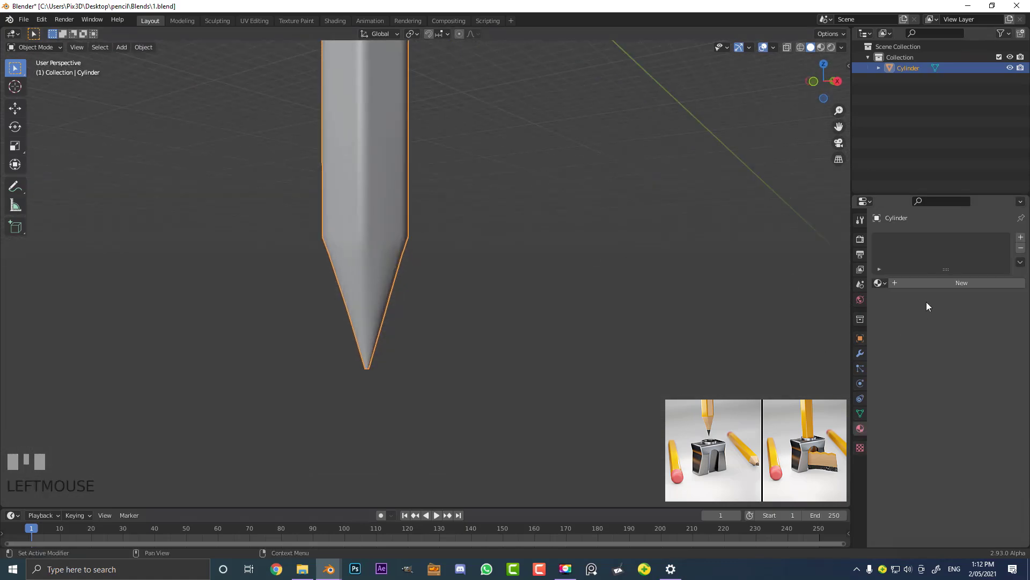
pyautogui.click(936, 283)
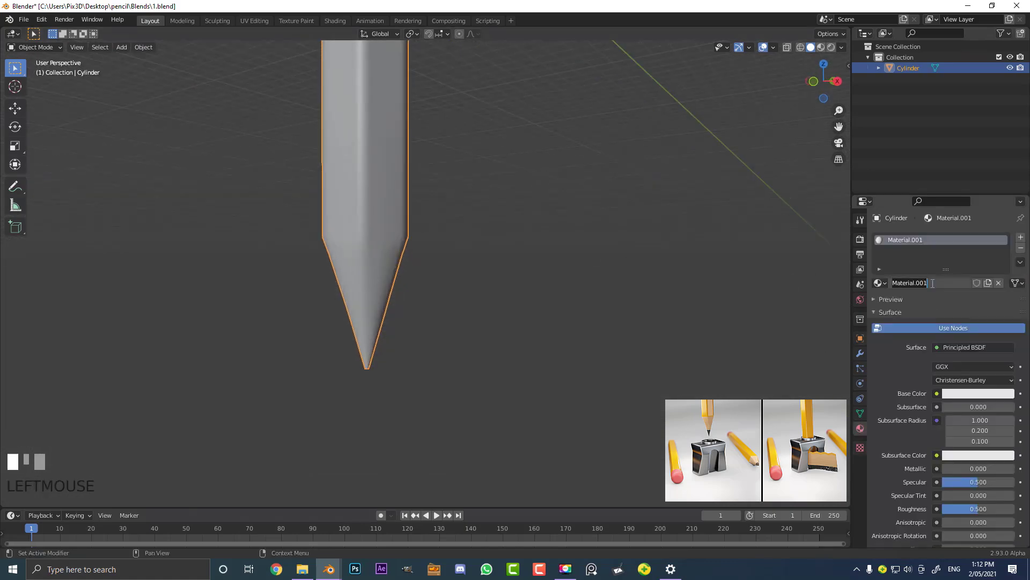
pyautogui.write('PENCIL SKIN')
pyautogui.press('Return')
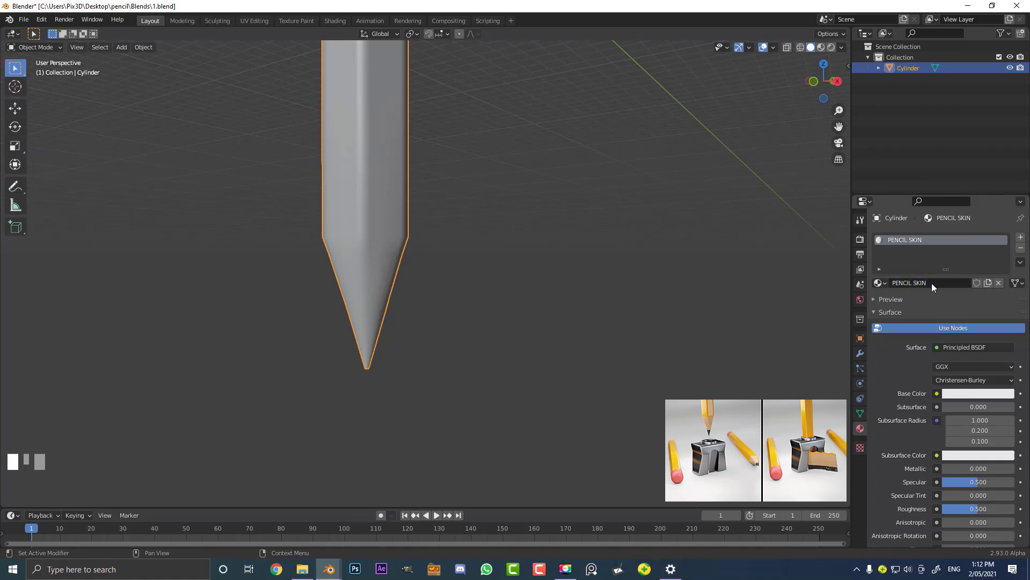
# Set the PENCIL SKIN material's viewport display color to a yellow-orange
pyautogui.click(886, 311)
pyautogui.click(890, 477)
pyautogui.scroll(-1, 916, 472)
pyautogui.click(955, 489)
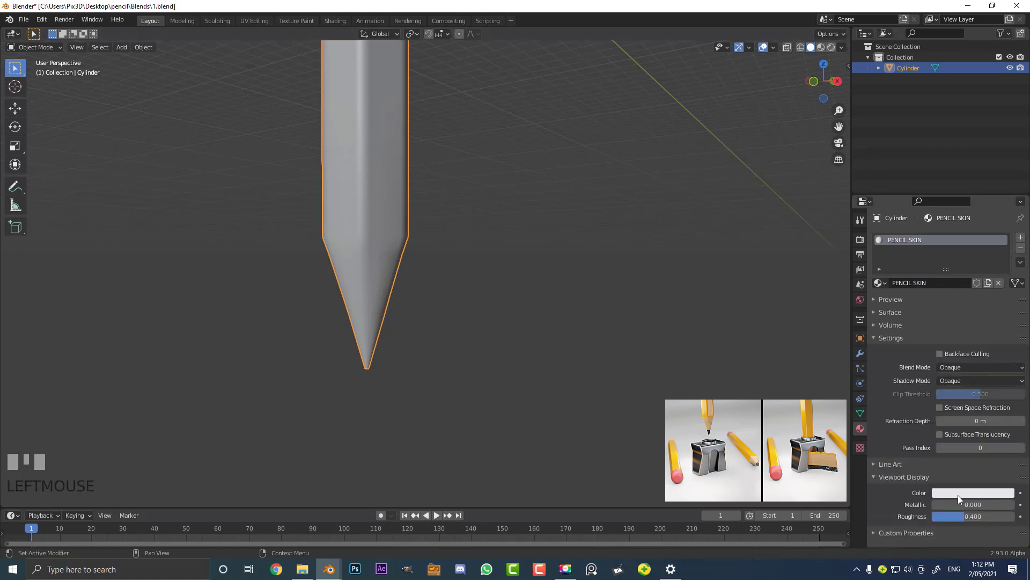
pyautogui.click(959, 496)
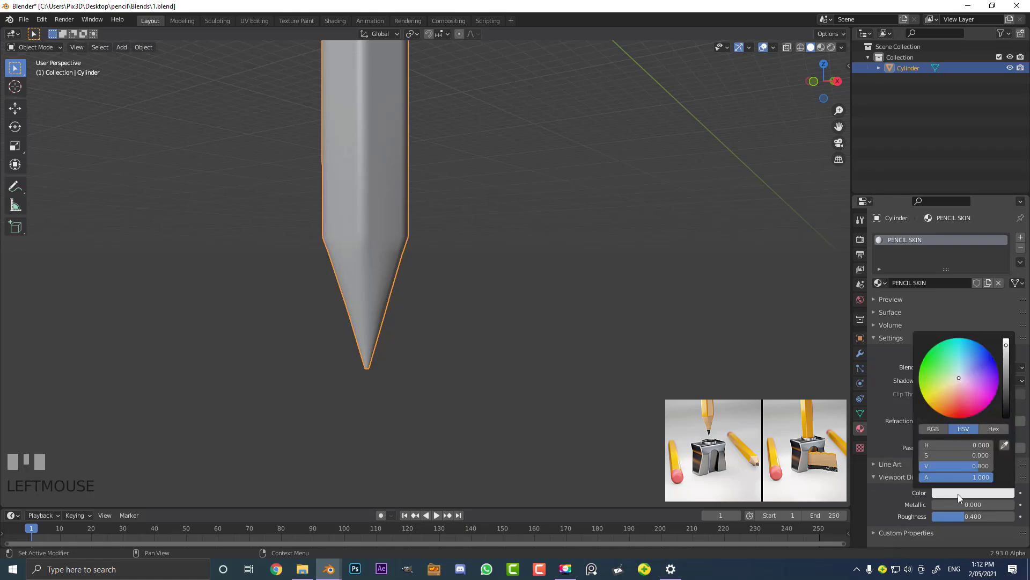
pyautogui.click(936, 399)
pyautogui.moveTo(935, 399); pyautogui.dragTo(937, 403)
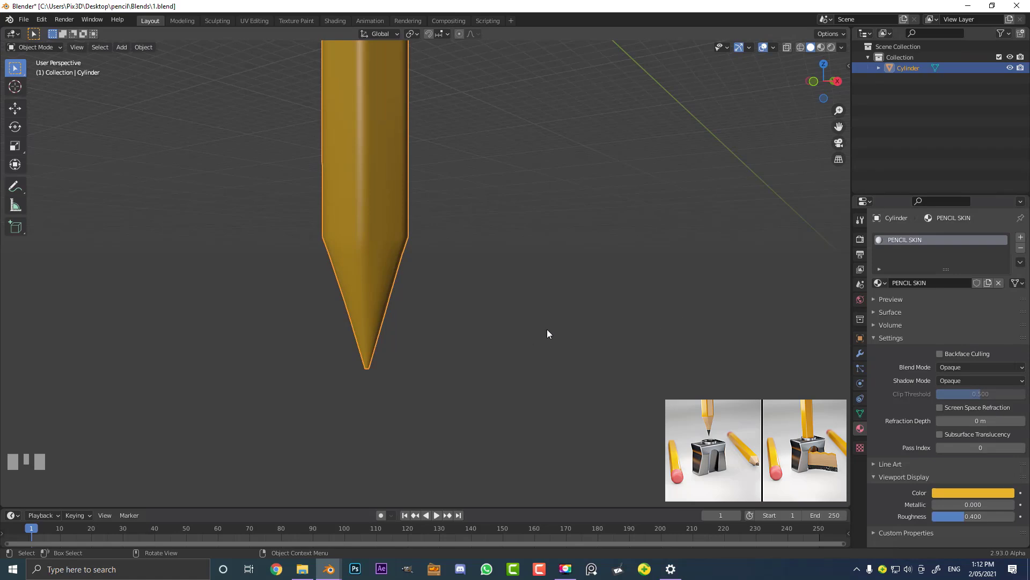
# Add a second material slot to the pencil with a new material named WOOD
pyautogui.moveTo(433, 258)
pyautogui.mouseDown(button='middle')
pyautogui.moveTo(416, 257)
pyautogui.moveTo(421, 274)
pyautogui.mouseUp(button='middle')
pyautogui.click(1021, 238)
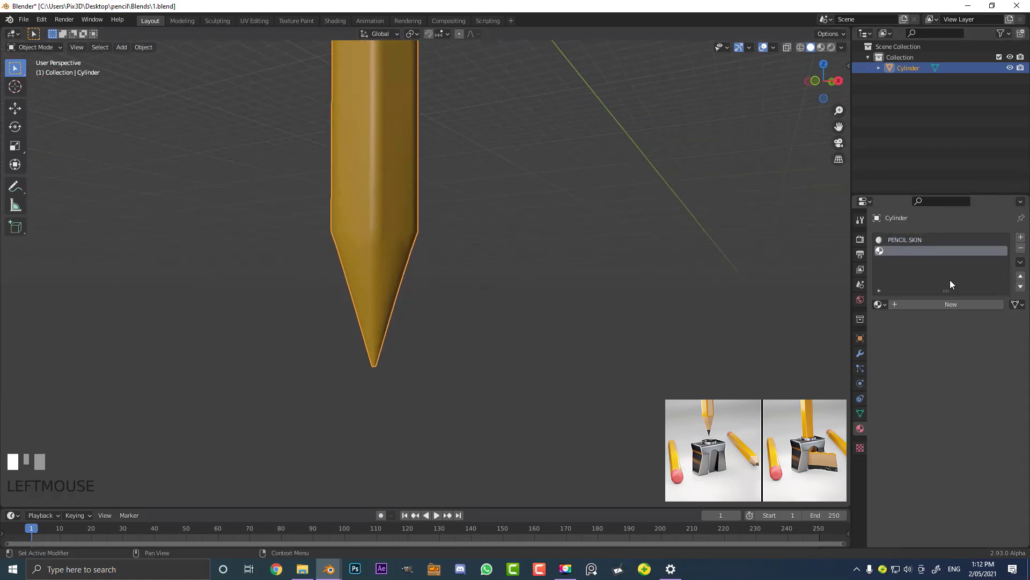
pyautogui.click(946, 304)
pyautogui.click(926, 305)
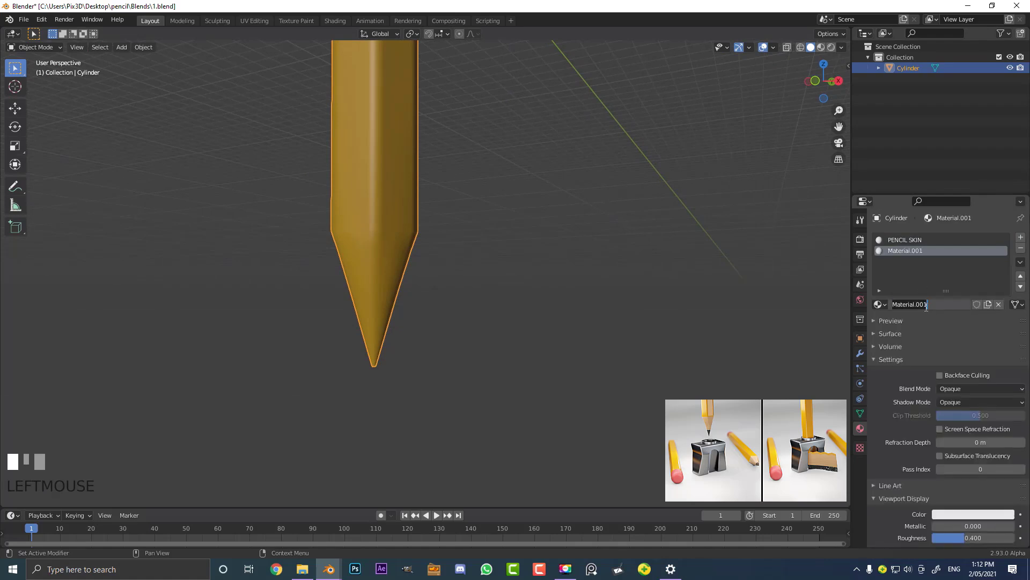
pyautogui.write('WOOD')
pyautogui.press('Return')
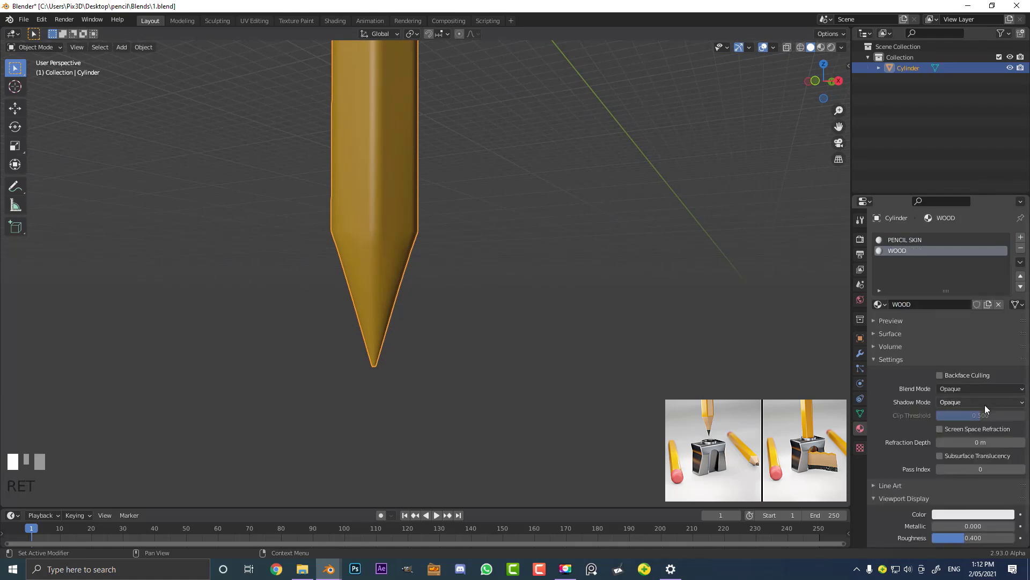
# Set the WOOD material's viewport display color to a light peach tone
pyautogui.scroll(-1, 893, 326)
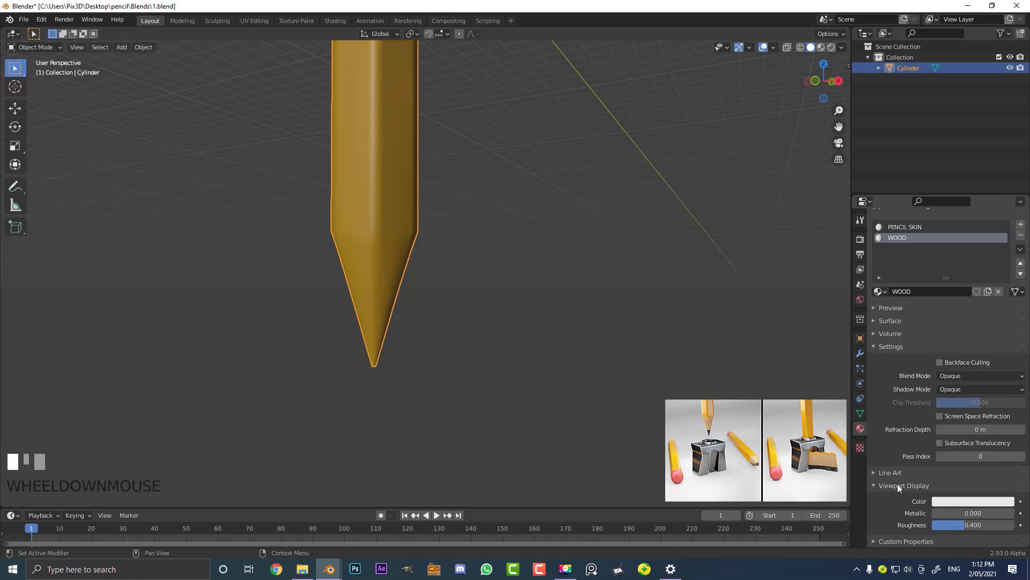
pyautogui.click(978, 500)
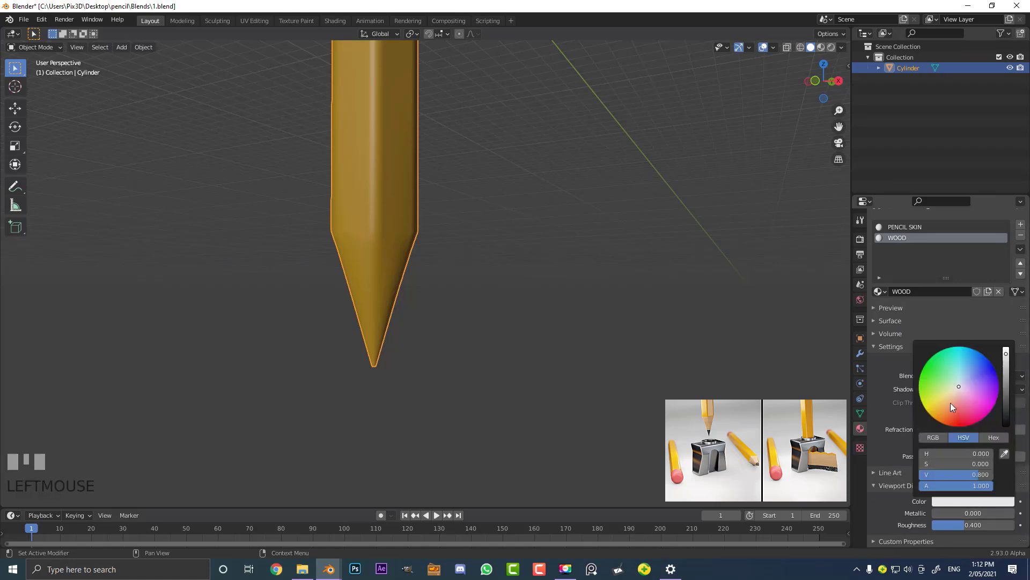
pyautogui.click(946, 403)
pyautogui.moveTo(944, 403); pyautogui.dragTo(950, 399)
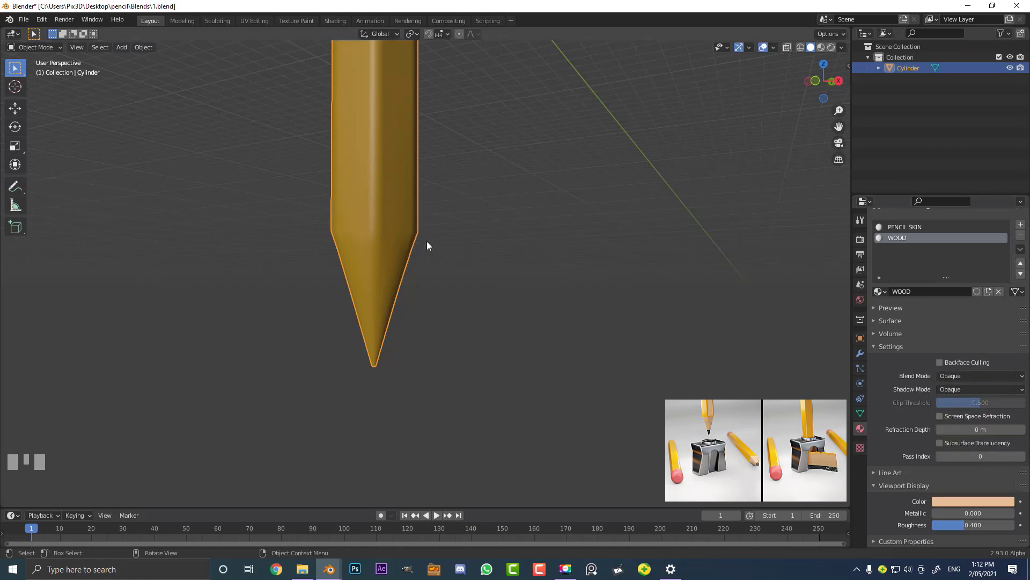
# Assign the WOOD material to all faces of the pencil's tapered tip
pyautogui.press('Tab')
pyautogui.moveTo(427, 242)
pyautogui.mouseDown(button='middle')
pyautogui.moveTo(427, 270)
pyautogui.moveTo(441, 251)
pyautogui.mouseUp(button='middle')
pyautogui.press('KP_1')
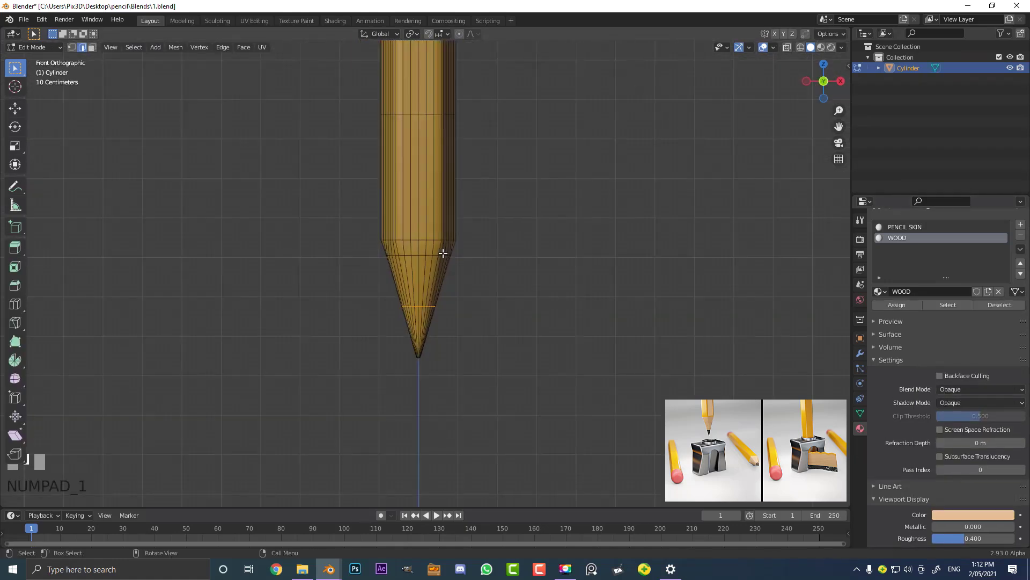
pyautogui.scroll(2, 431, 273)
pyautogui.press('z')
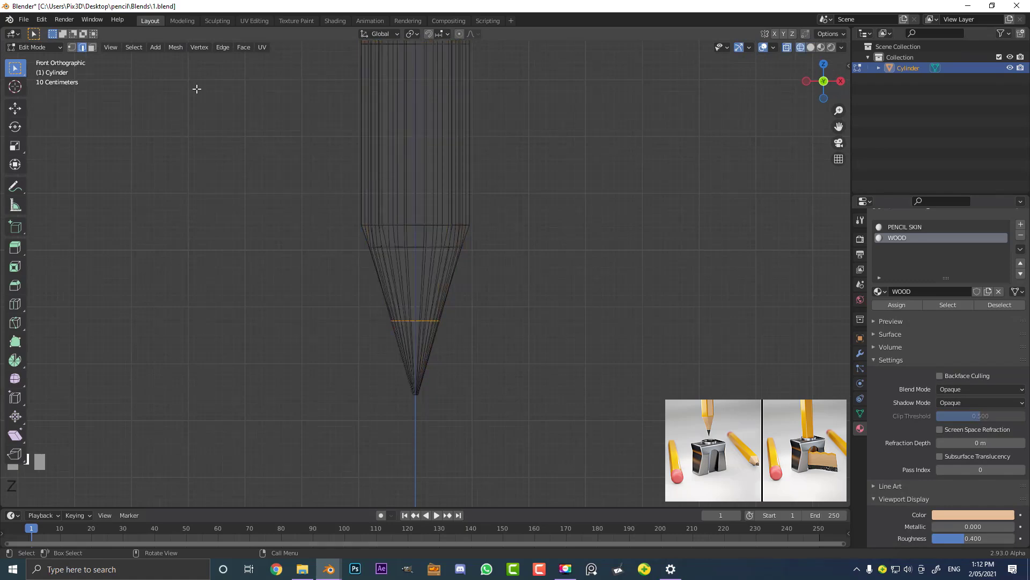
pyautogui.click(71, 47)
pyautogui.moveTo(304, 418); pyautogui.dragTo(547, 220)
pyautogui.scroll(-2, 476, 250)
pyautogui.scroll(1, 527, 250)
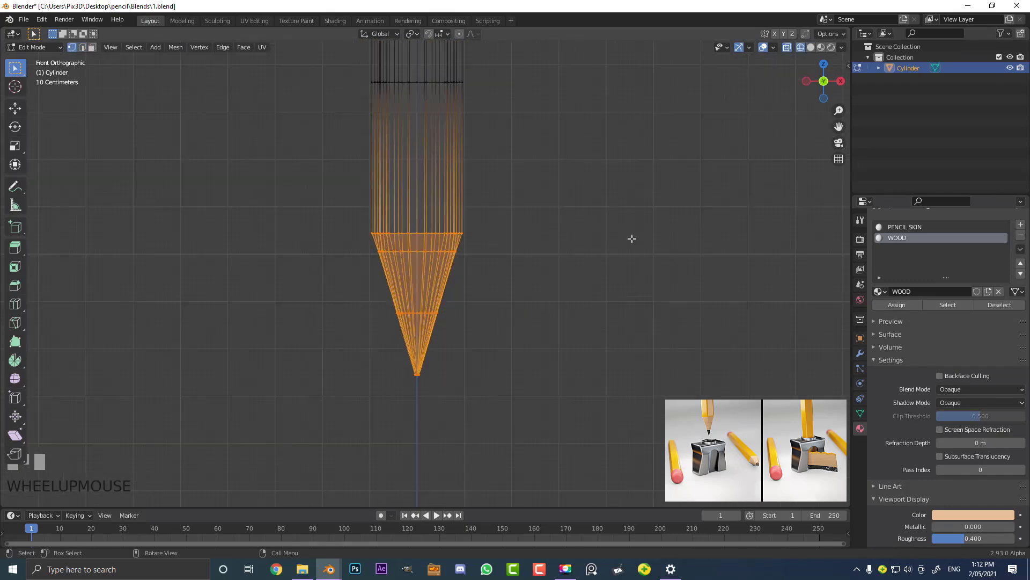
pyautogui.click(900, 303)
pyautogui.press('z')
pyautogui.click(531, 239)
# Add an edge loop around the lowest section of the wood cone and slide it closer to the tip
pyautogui.moveTo(515, 272)
pyautogui.mouseDown(button='middle')
pyautogui.moveTo(461, 236)
pyautogui.moveTo(448, 288)
pyautogui.moveTo(396, 287)
pyautogui.moveTo(388, 260)
pyautogui.mouseUp(button='middle')
pyautogui.scroll(-3, 396, 298)
pyautogui.scroll(3, 394, 266)
pyautogui.keyDown('shift'); pyautogui.moveTo(420, 412); pyautogui.dragTo(424, 252, button='middle'); pyautogui.keyUp('shift')
pyautogui.scroll(3, 371, 287)
pyautogui.moveTo(364, 292)
pyautogui.mouseDown(button='middle')
pyautogui.moveTo(373, 281)
pyautogui.moveTo(375, 288)
pyautogui.mouseUp(button='middle')
pyautogui.scroll(2, 396, 249)
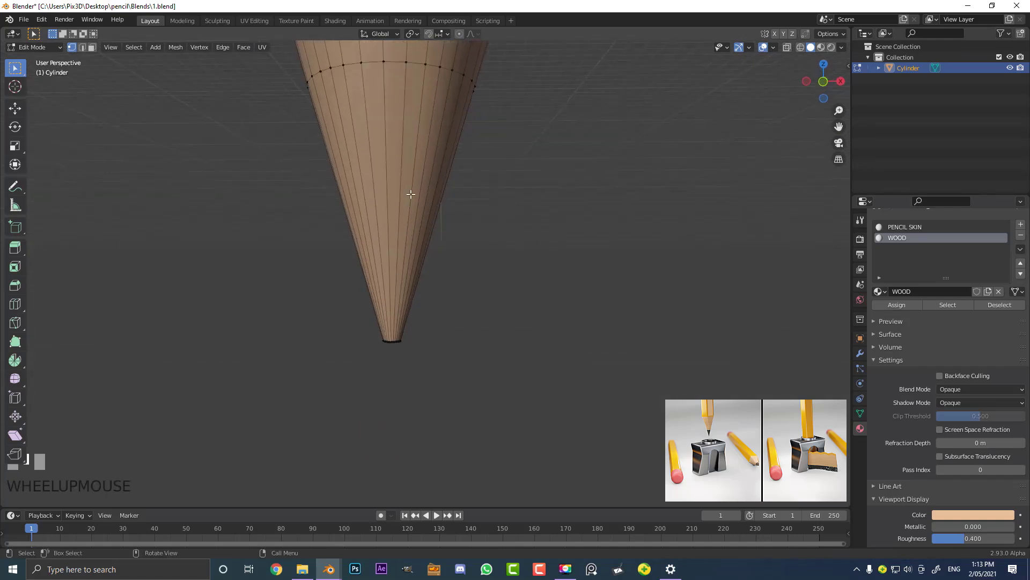
pyautogui.hotkey('ctrl', 'r')
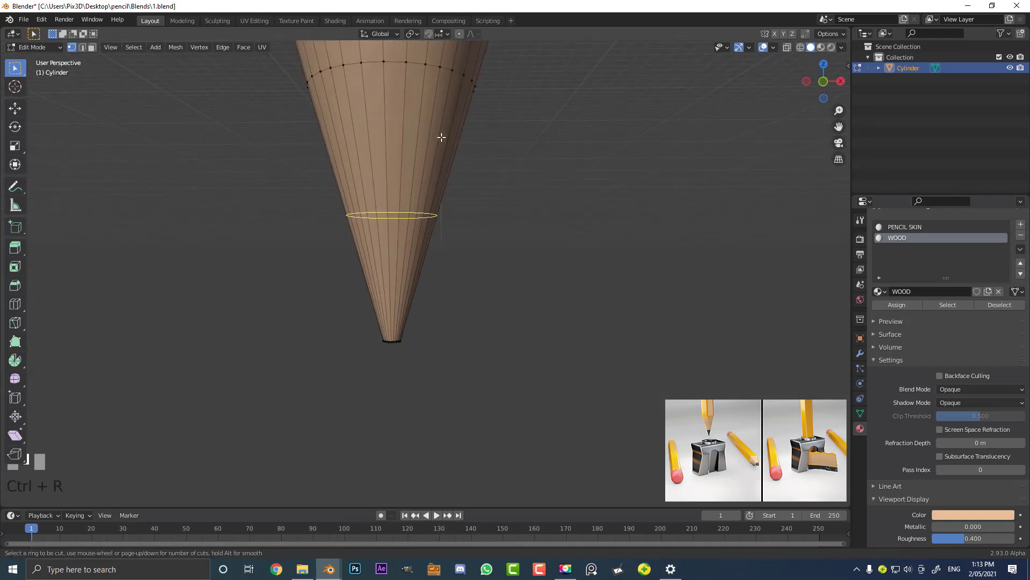
pyautogui.doubleClick(431, 208)
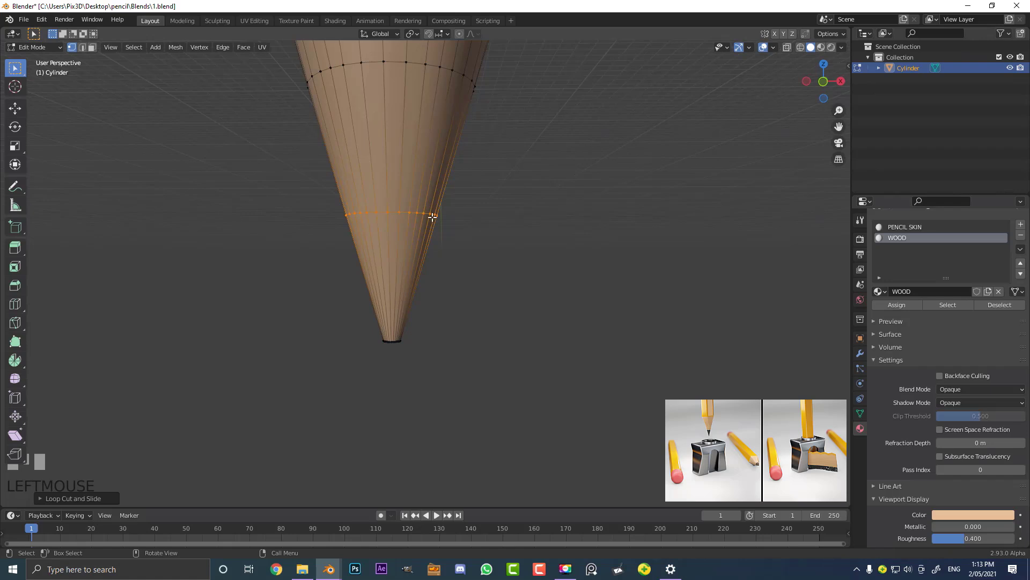
pyautogui.press('g')
pyautogui.press('g')
pyautogui.click(435, 262)
# Move the open edge loop at the pencil's tip down along Z and scale it in to a fine point
pyautogui.keyDown('shift'); pyautogui.moveTo(436, 261); pyautogui.dragTo(295, 166, button='middle'); pyautogui.keyUp('shift')
pyautogui.keyDown('alt'); pyautogui.keyDown('shift'); pyautogui.click(292, 146); pyautogui.keyUp('shift'); pyautogui.keyUp('alt')
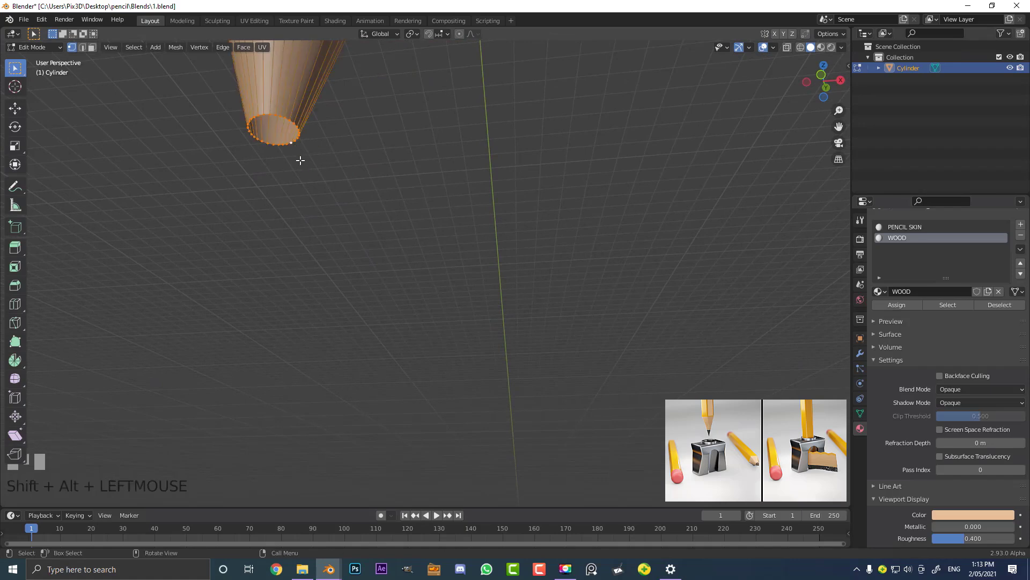
pyautogui.press('KP_1')
pyautogui.scroll(-3, 445, 359)
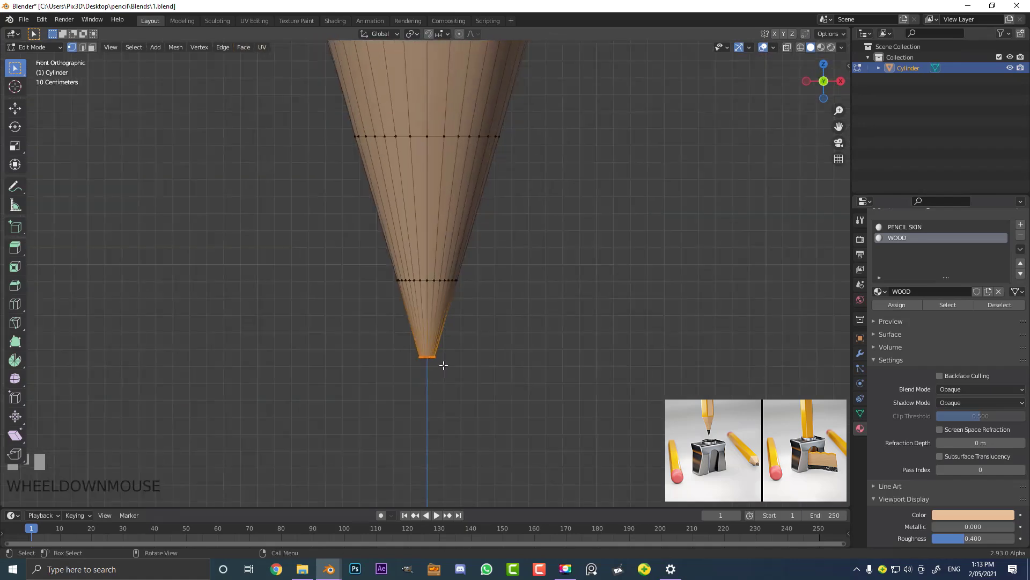
pyautogui.press('g')
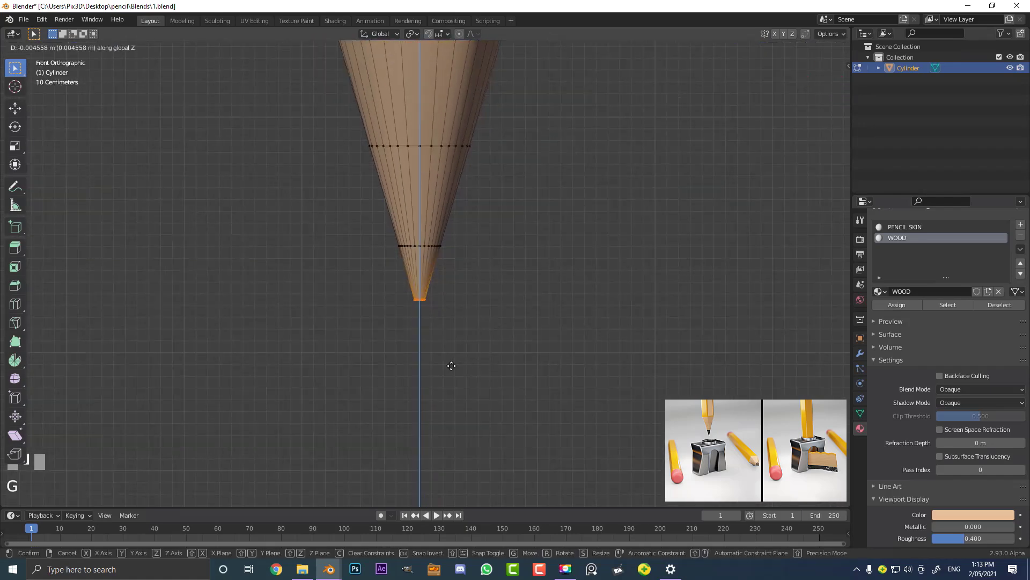
pyautogui.click(478, 391)
pyautogui.scroll(2, 478, 391)
pyautogui.press('s')
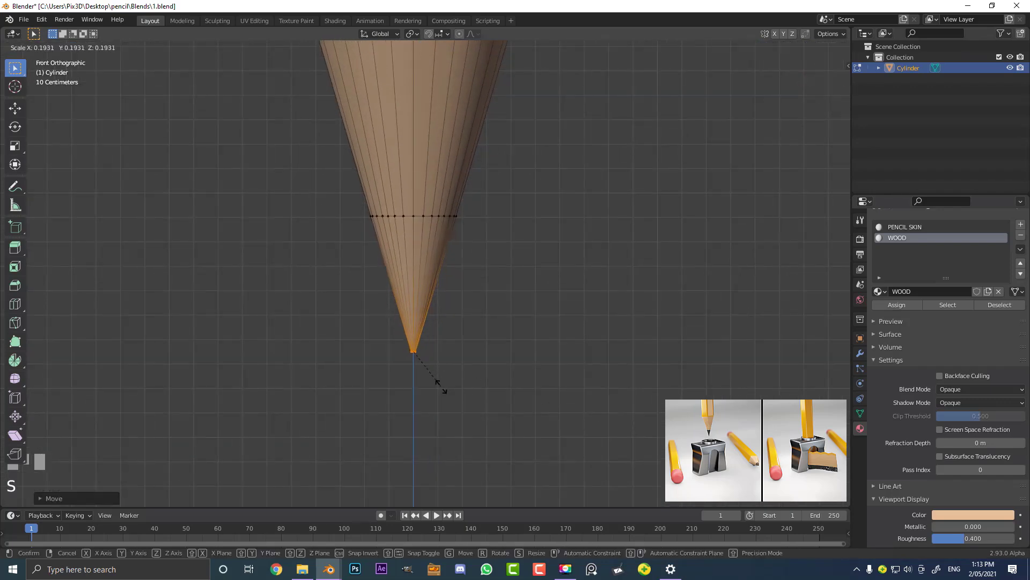
pyautogui.click(418, 375)
# Add a third material slot with a new material named LEAD and assign it to the faces between the point and its nearest edge loop
pyautogui.moveTo(419, 375); pyautogui.dragTo(427, 333, button='middle')
pyautogui.scroll(-4, 375, 175)
pyautogui.keyDown('shift'); pyautogui.moveTo(477, 150); pyautogui.dragTo(486, 209, button='middle'); pyautogui.keyUp('shift')
pyautogui.scroll(5, 489, 225)
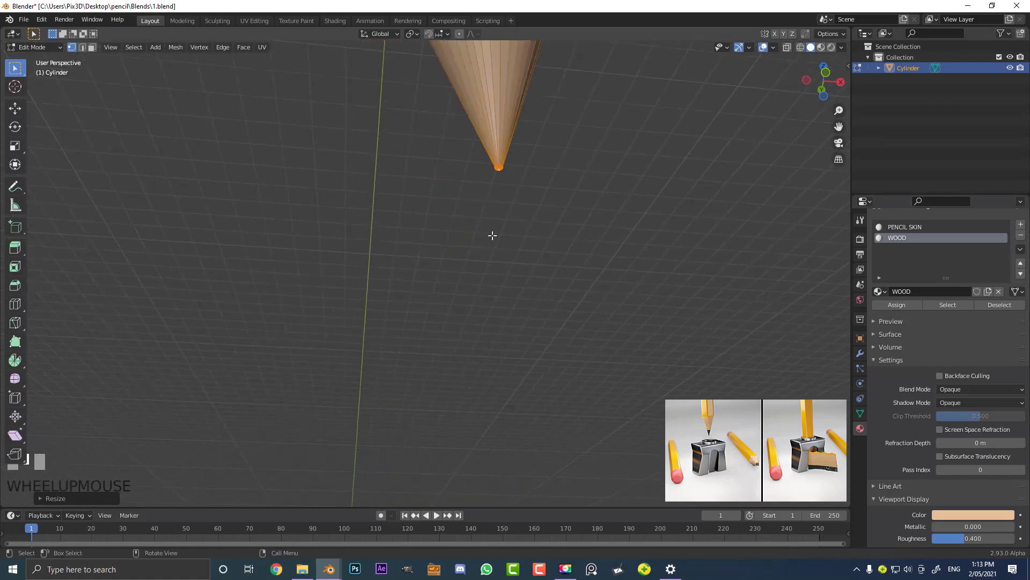
pyautogui.keyDown('shift'); pyautogui.moveTo(557, 122); pyautogui.dragTo(490, 271, button='middle'); pyautogui.keyUp('shift')
pyautogui.scroll(-2, 489, 270)
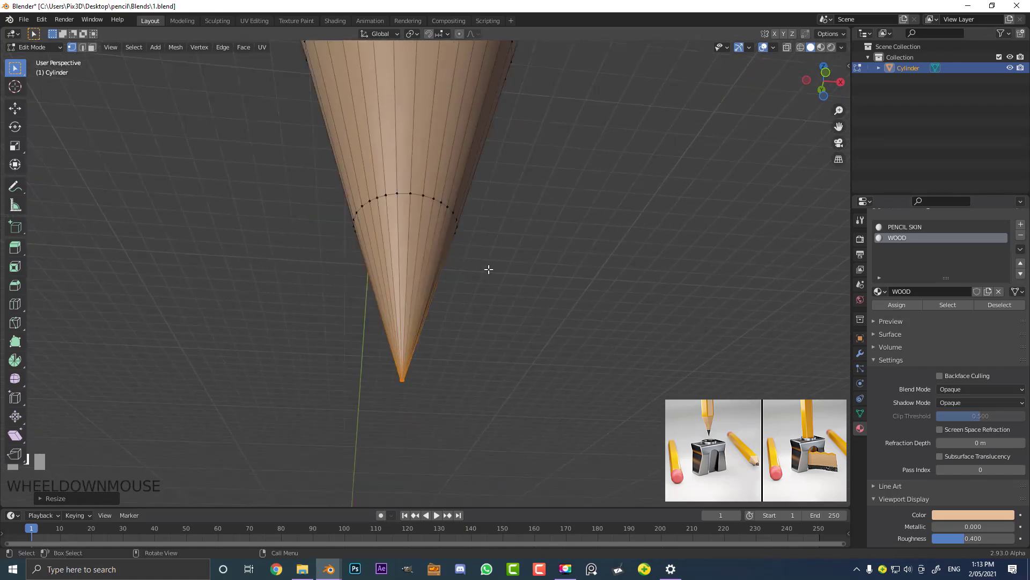
pyautogui.press('ctrl+KP_Add')
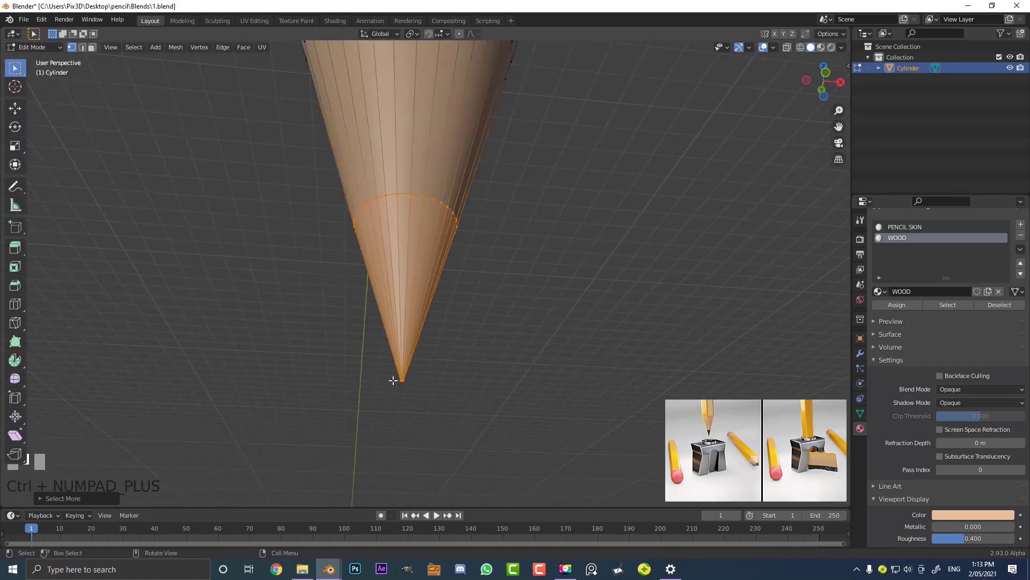
pyautogui.scroll(-3, 449, 228)
pyautogui.moveTo(465, 213); pyautogui.dragTo(436, 248, button='middle')
pyautogui.scroll(3, 436, 249)
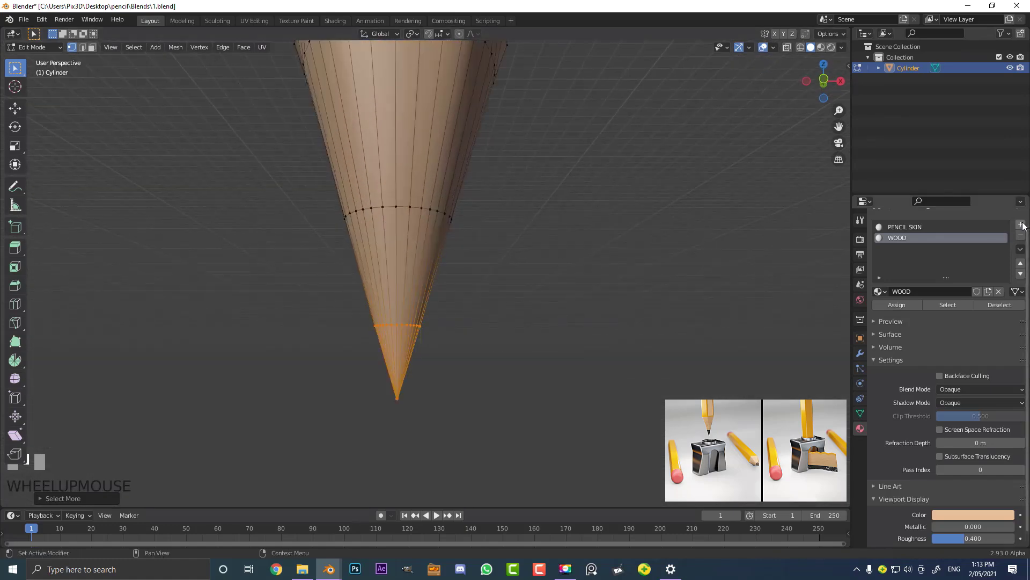
pyautogui.click(1021, 226)
pyautogui.click(955, 301)
pyautogui.click(923, 304)
pyautogui.write('L')
pyautogui.press('Return')
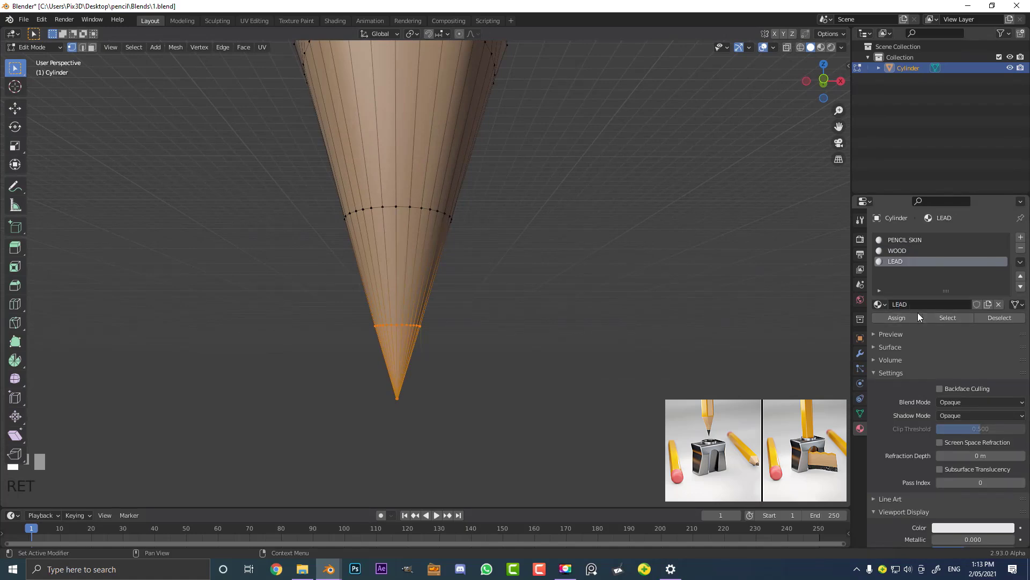
pyautogui.click(912, 315)
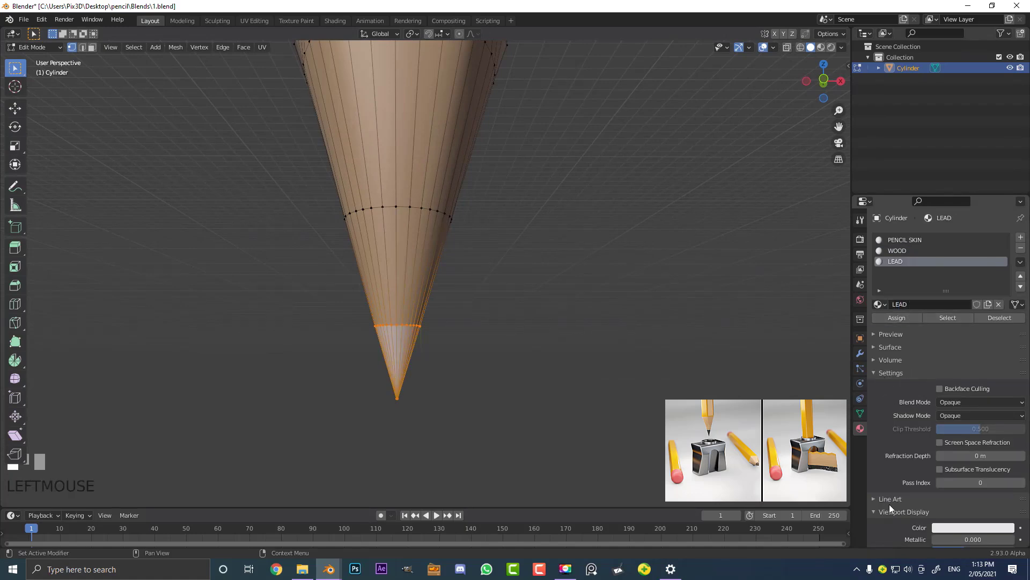
# Set the LEAD material's viewport display color to near black
pyautogui.scroll(-2, 890, 504)
pyautogui.click(960, 502)
pyautogui.moveTo(1006, 404); pyautogui.dragTo(1006, 422)
pyautogui.scroll(-2, 456, 407)
pyautogui.scroll(2, 415, 302)
# Slide the edge loop between lead and wood up the cone by a factor of about 0.38 to lengthen the lead
pyautogui.hotkey('alt', 'a')
pyautogui.keyDown('alt'); pyautogui.keyDown('shift'); pyautogui.click(406, 324); pyautogui.keyUp('shift'); pyautogui.keyUp('alt')
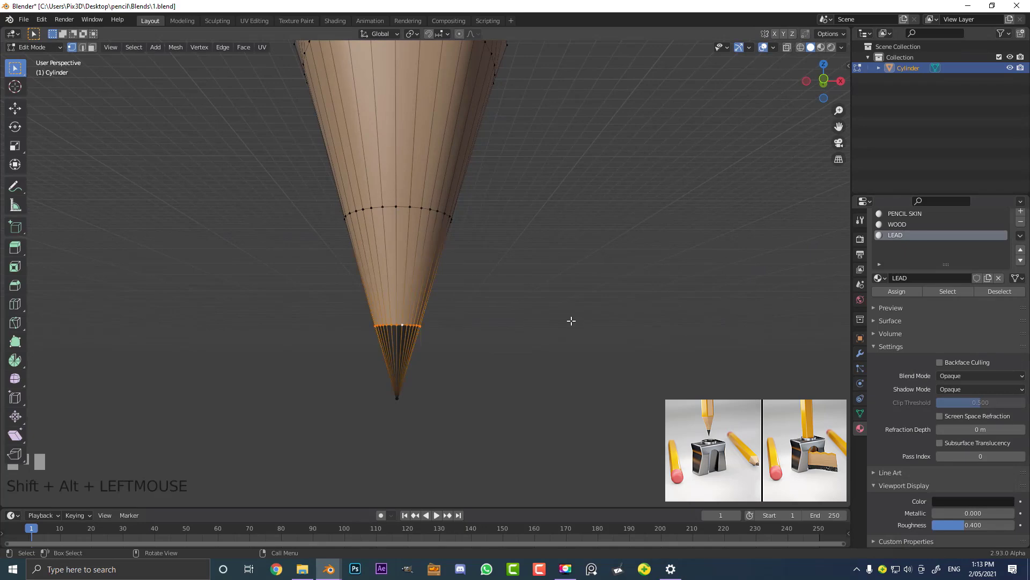
pyautogui.press('KP_1')
pyautogui.scroll(2, 497, 345)
pyautogui.scroll(-3, 419, 311)
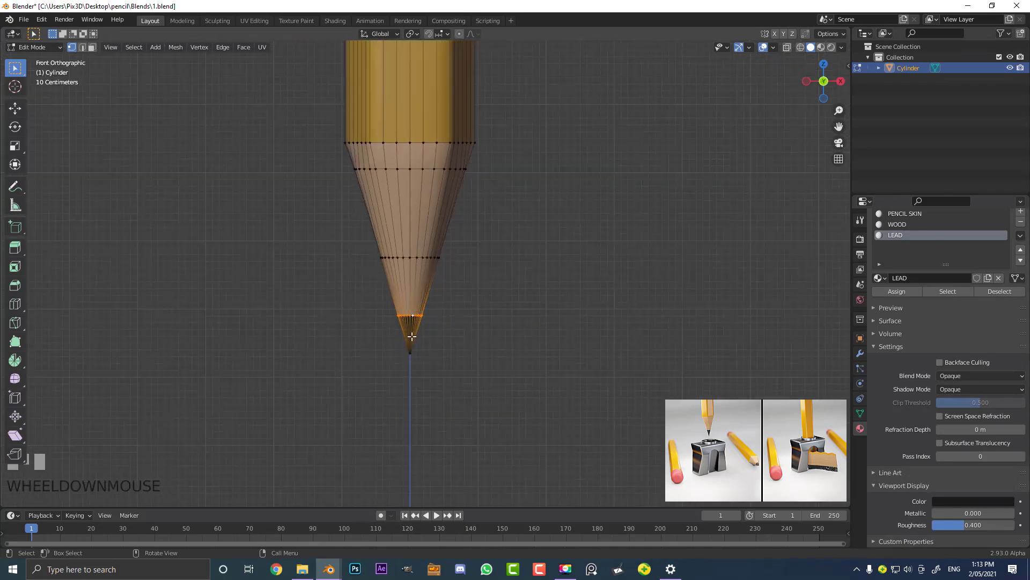
pyautogui.scroll(3, 417, 339)
pyautogui.scroll(1, 416, 370)
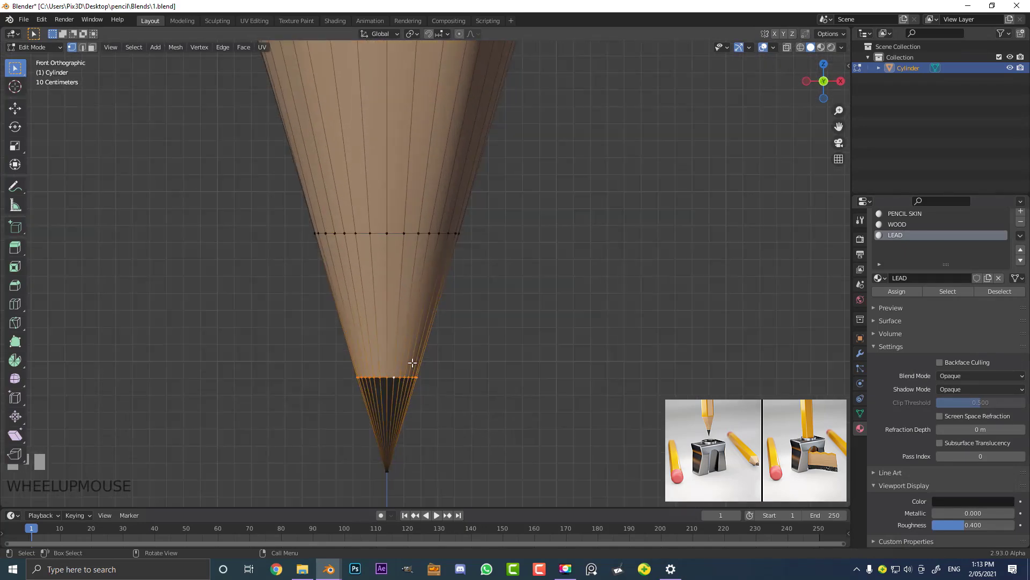
pyautogui.press('g')
pyautogui.press('g')
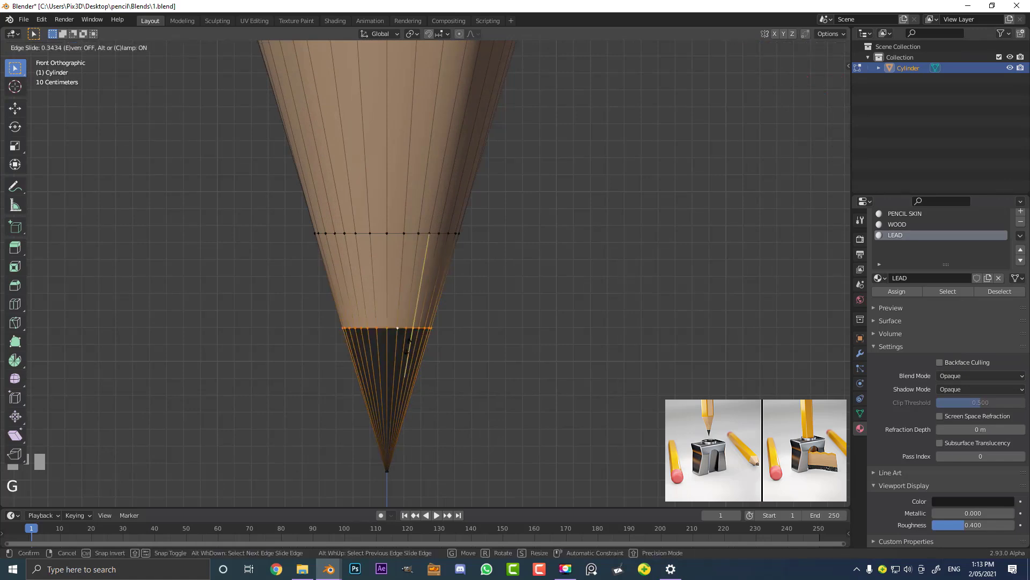
pyautogui.click(409, 340)
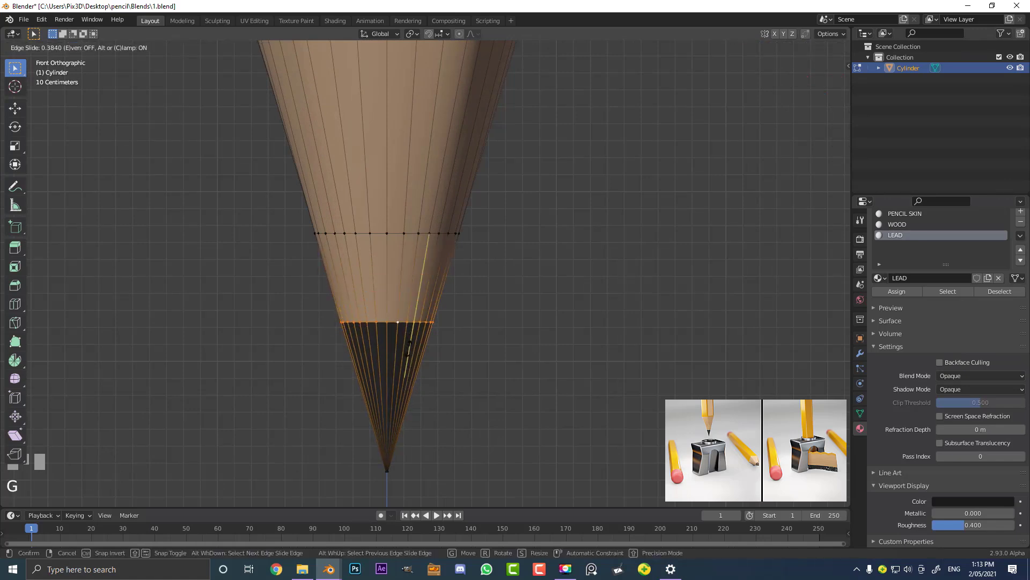
pyautogui.press('Tab')
# Extrude the open edge loop at the pencil's upper end in place and scale it inward to about 0.82
pyautogui.scroll(-4, 453, 271)
pyautogui.scroll(-2, 528, 245)
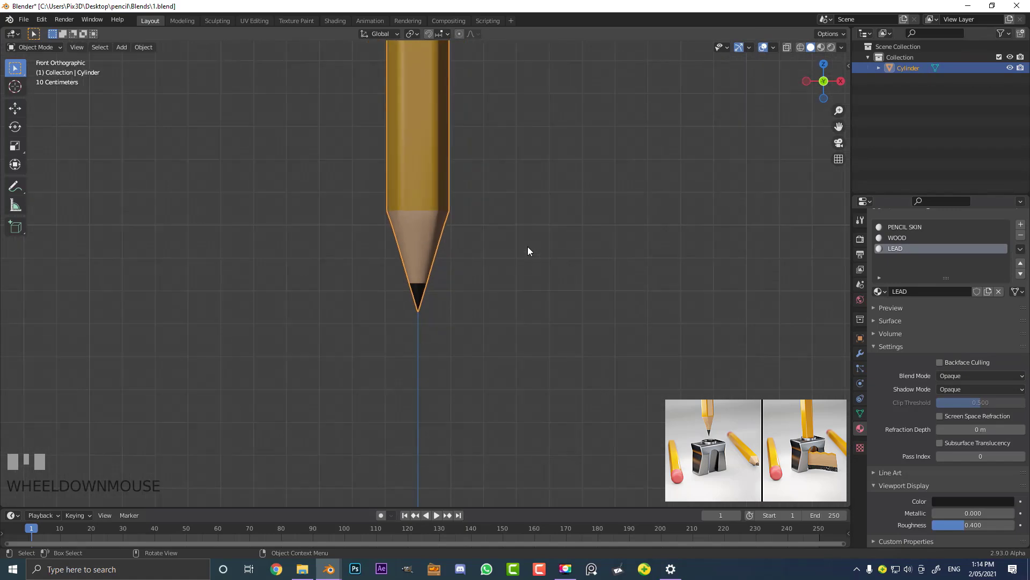
pyautogui.moveTo(433, 242)
pyautogui.mouseDown(button='middle')
pyautogui.moveTo(460, 154)
pyautogui.moveTo(314, 189)
pyautogui.moveTo(391, 249)
pyautogui.moveTo(391, 188)
pyautogui.mouseUp(button='middle')
pyautogui.scroll(1, 437, 141)
pyautogui.keyDown('shift'); pyautogui.moveTo(436, 142); pyautogui.dragTo(449, 372, button='middle'); pyautogui.keyUp('shift')
pyautogui.scroll(6, 381, 115)
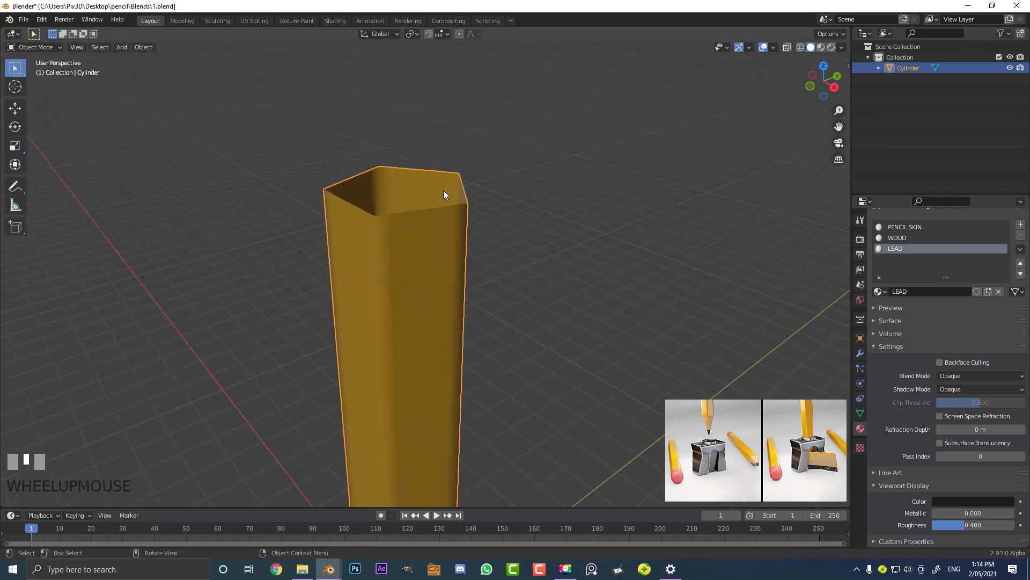
pyautogui.press('Tab')
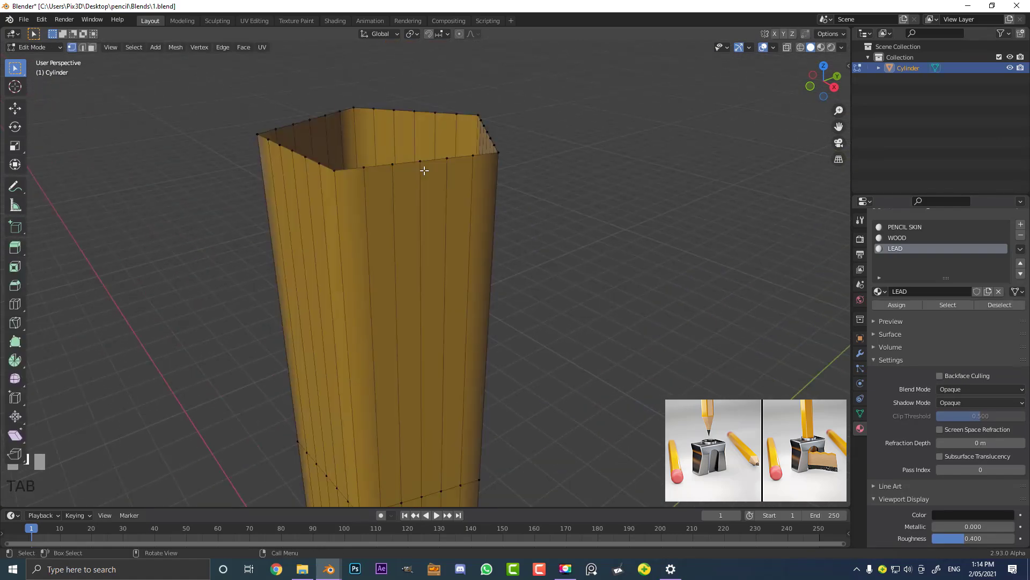
pyautogui.press('a')
pyautogui.keyDown('alt'); pyautogui.keyDown('shift'); pyautogui.click(376, 167); pyautogui.keyUp('shift'); pyautogui.keyUp('alt')
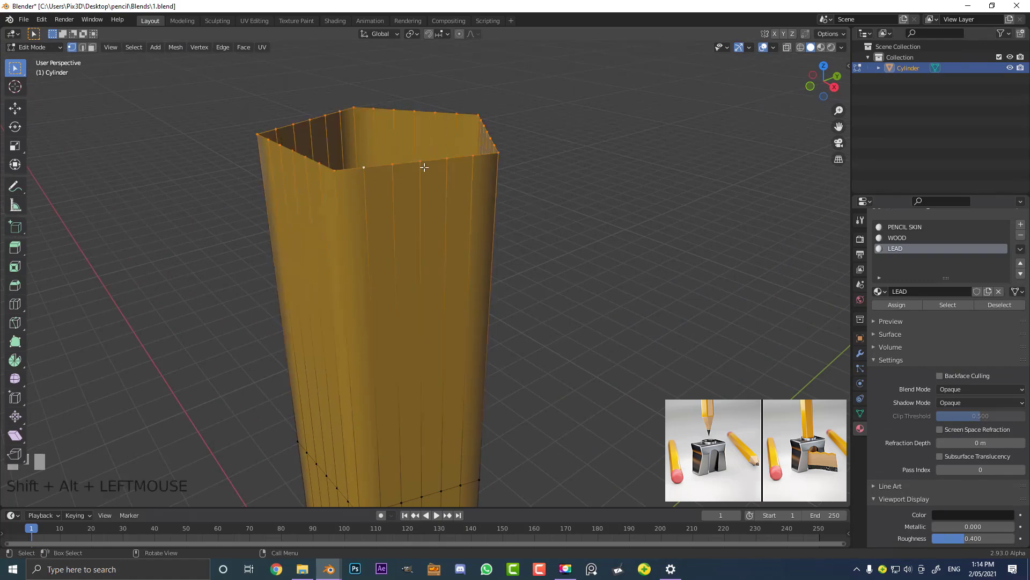
pyautogui.press('e')
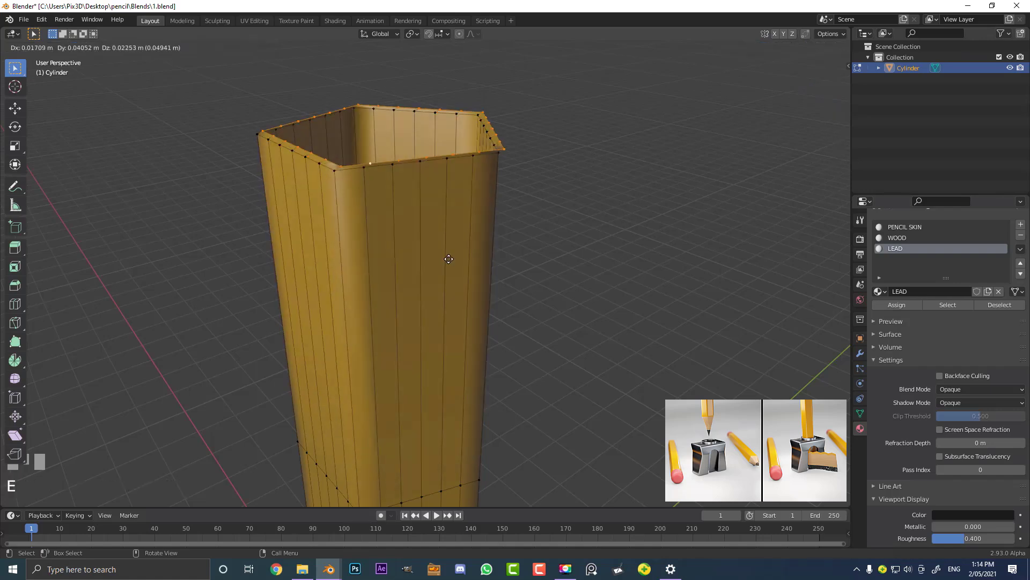
pyautogui.rightClick(452, 258)
pyautogui.press('s')
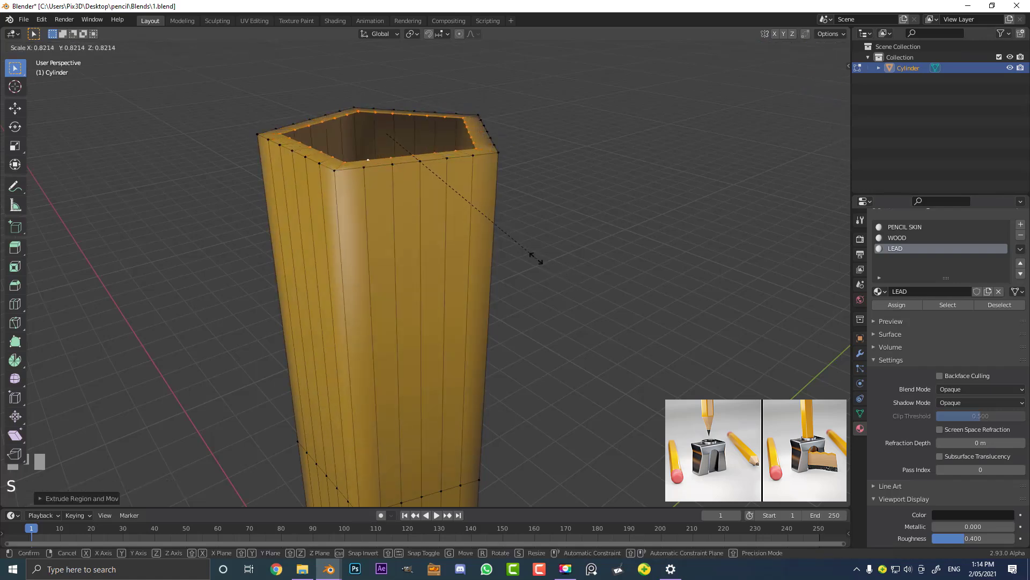
pyautogui.click(534, 254)
# Round the inner loop into a circle with To Sphere and extrude it slightly upward along Z
pyautogui.hotkey('shift', 'alt', 's')
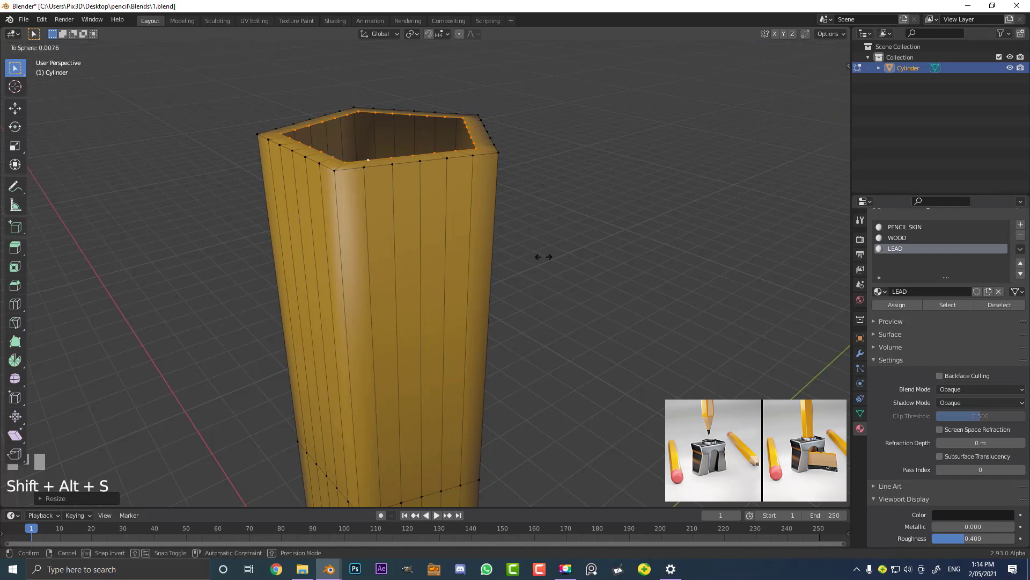
pyautogui.click(688, 365)
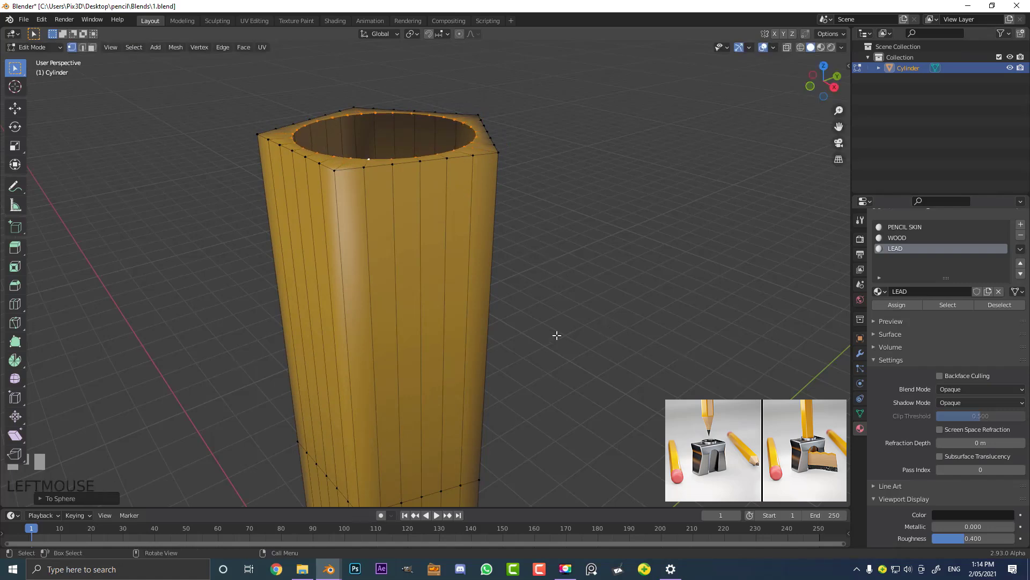
pyautogui.press('e')
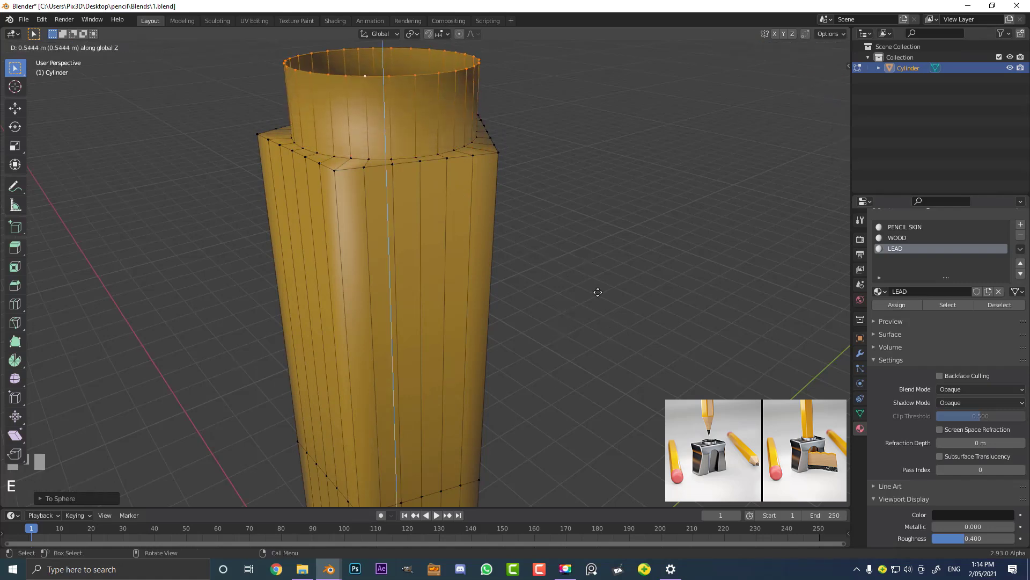
pyautogui.click(616, 320)
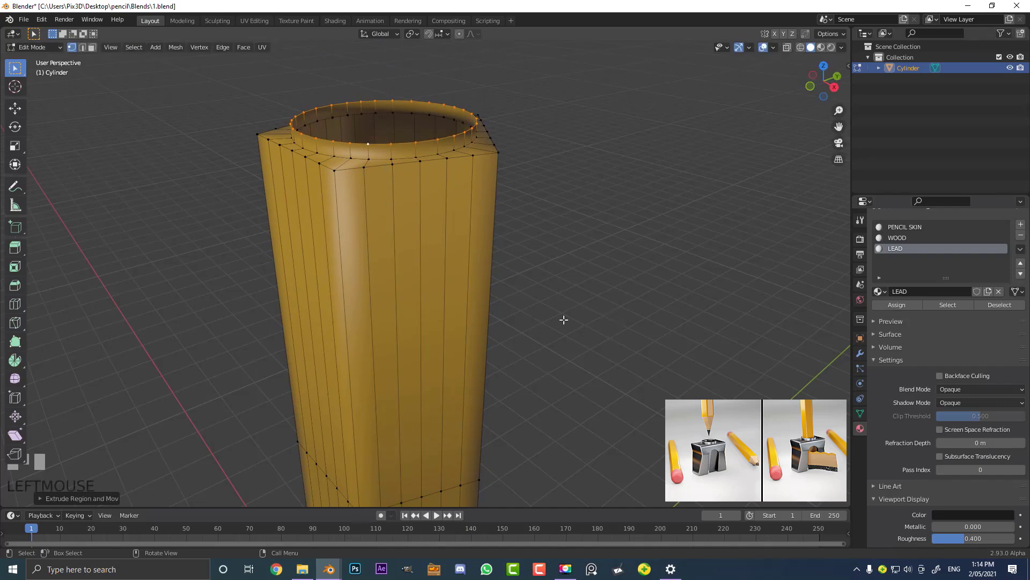
# Extrude the raised circular rim outward by scaling it to about 1.32, forming a flat ring
pyautogui.press('e')
pyautogui.press('s')
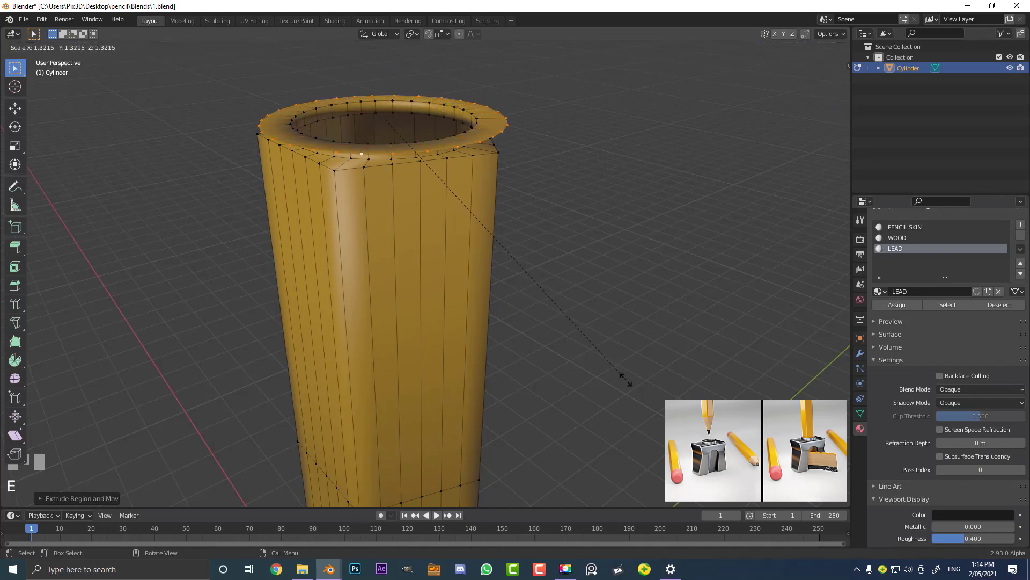
pyautogui.click(620, 373)
# Extrude the ring's outer edge upward into a short cylinder for the eraser end and fill its open top with a face
pyautogui.scroll(-5, 540, 348)
pyautogui.press('e')
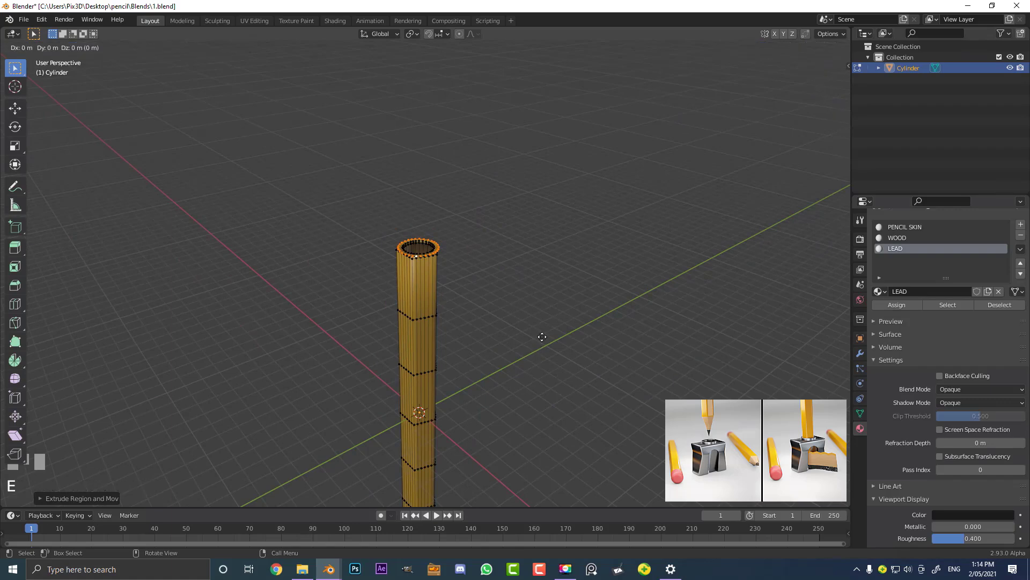
pyautogui.click(558, 315)
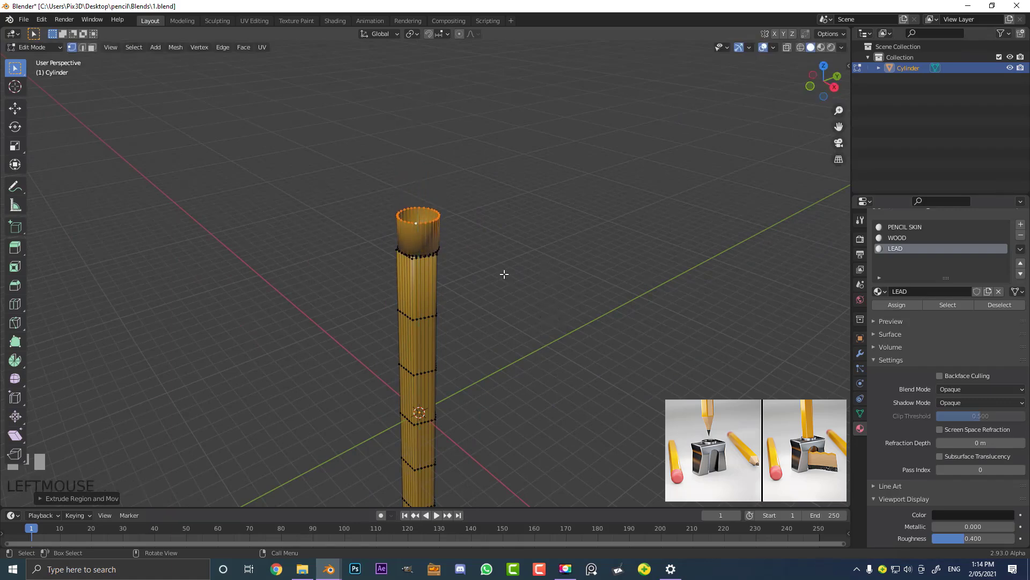
pyautogui.scroll(3, 503, 272)
pyautogui.press('f')
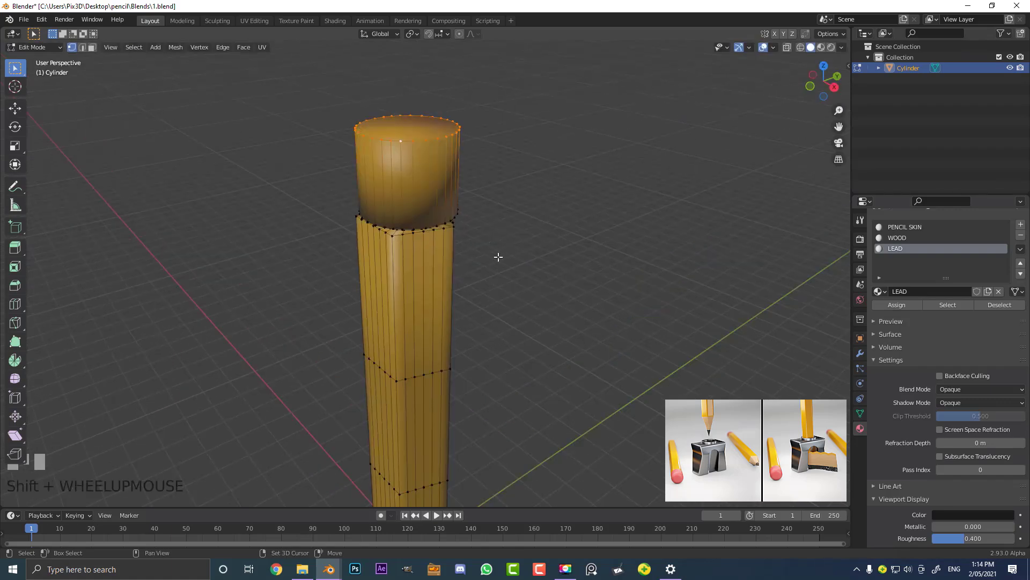
# Bevel the eraser's top rim with 4 segments and a width of about 0.43 m
pyautogui.scroll(2, 490, 298)
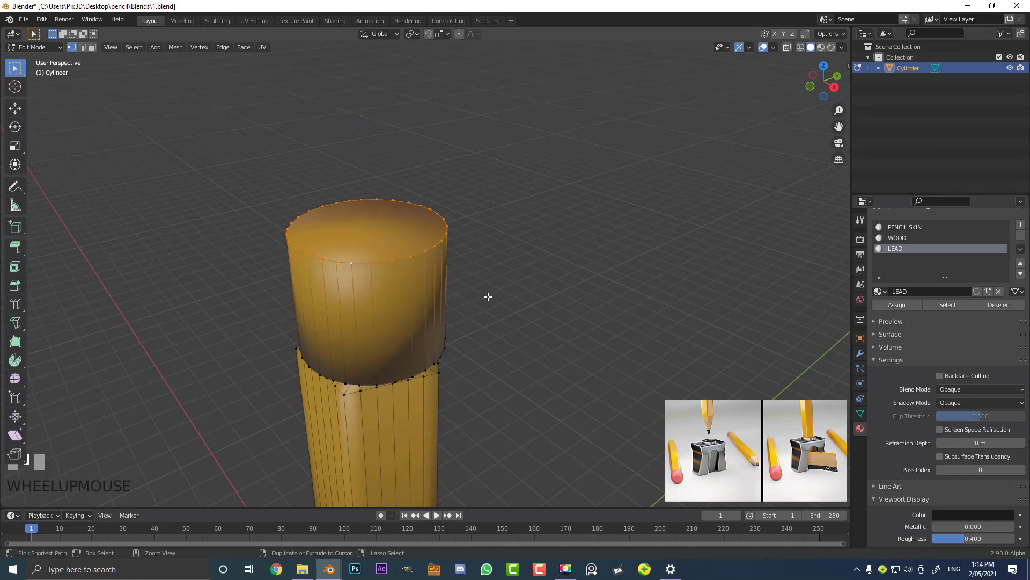
pyautogui.hotkey('ctrl', 'b')
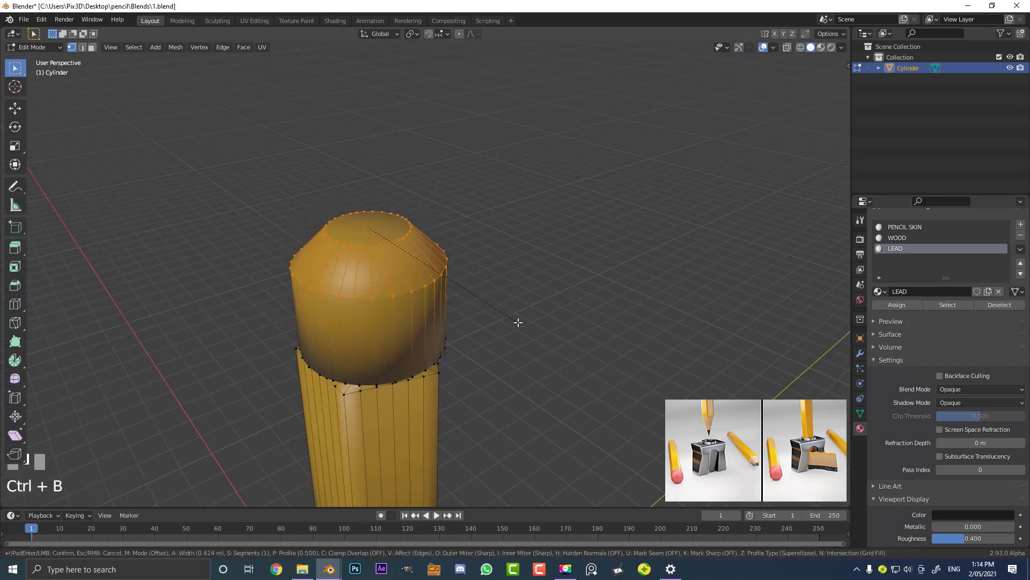
pyautogui.scroll(3, 518, 322)
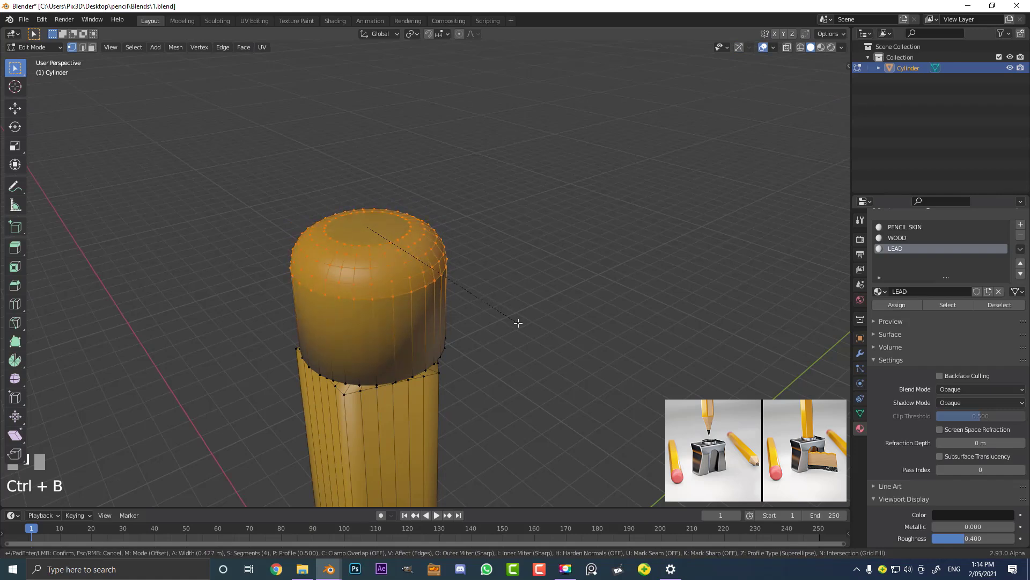
pyautogui.click(518, 322)
# Expand the selection over the whole eraser and assign it a new material named EARASER
pyautogui.press('ctrl+KP_Add')
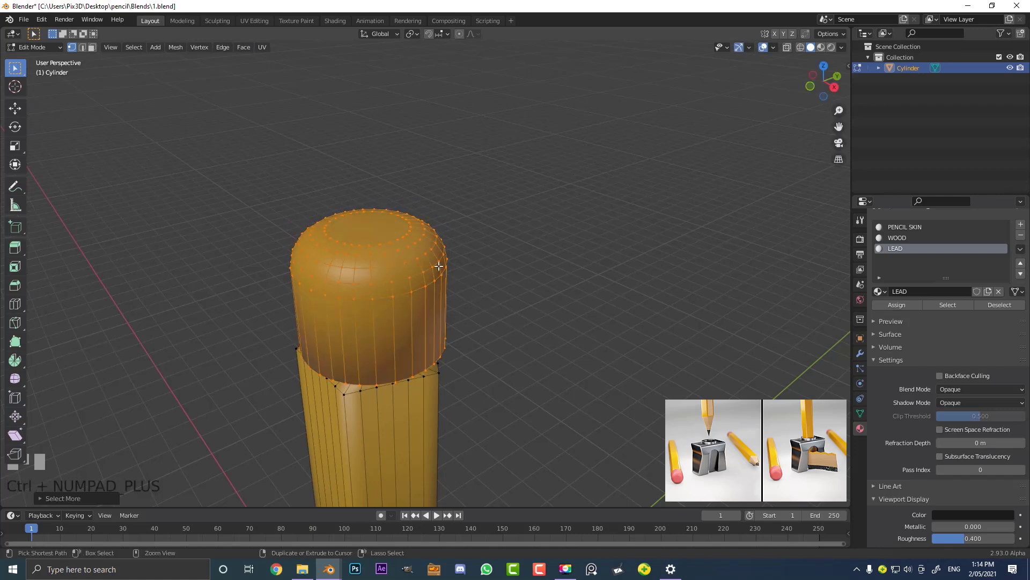
pyautogui.scroll(-4, 413, 196)
pyautogui.moveTo(413, 195); pyautogui.dragTo(423, 195, button='middle')
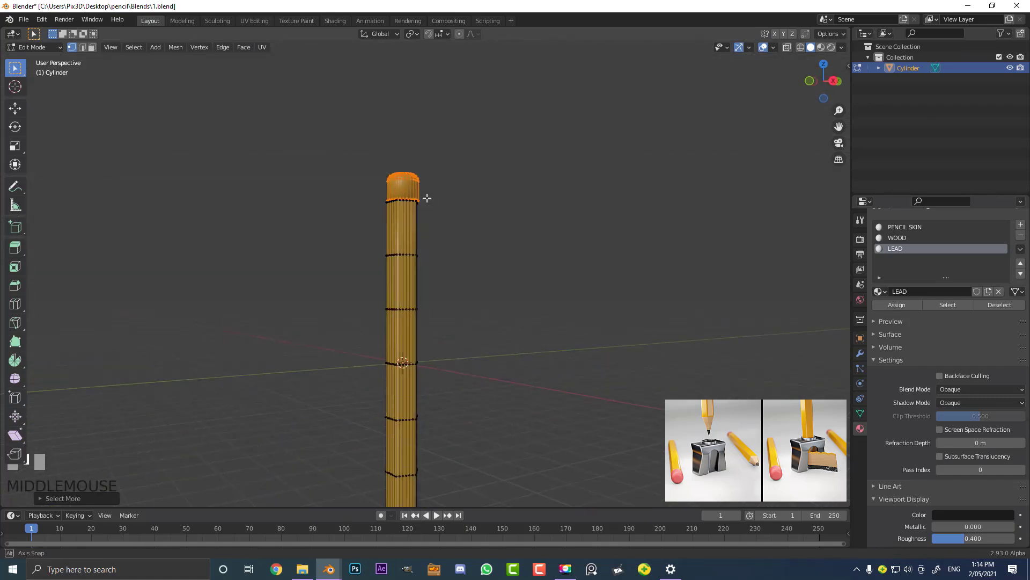
pyautogui.scroll(4, 421, 196)
pyautogui.scroll(-3, 419, 198)
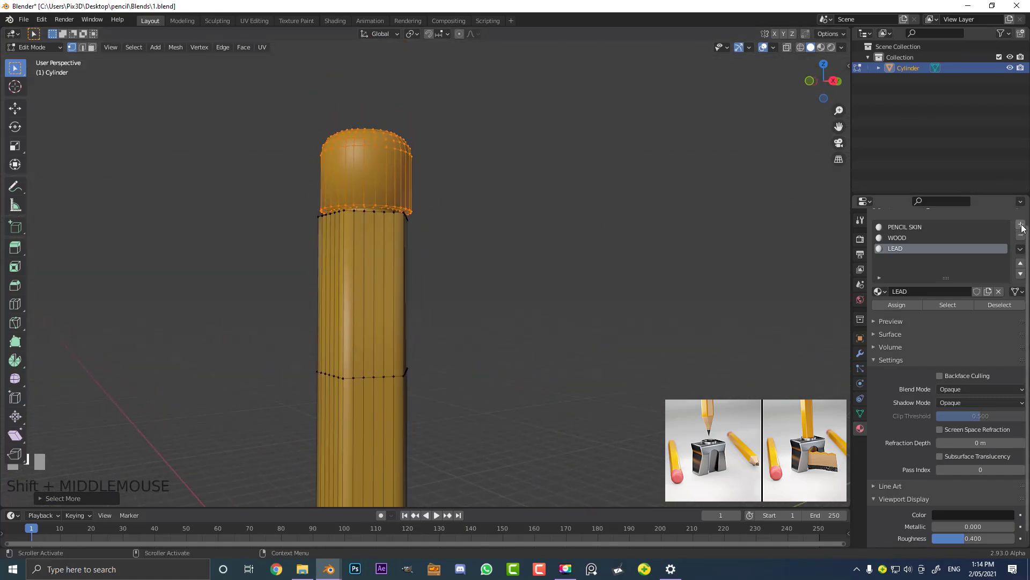
pyautogui.click(1021, 224)
pyautogui.click(948, 303)
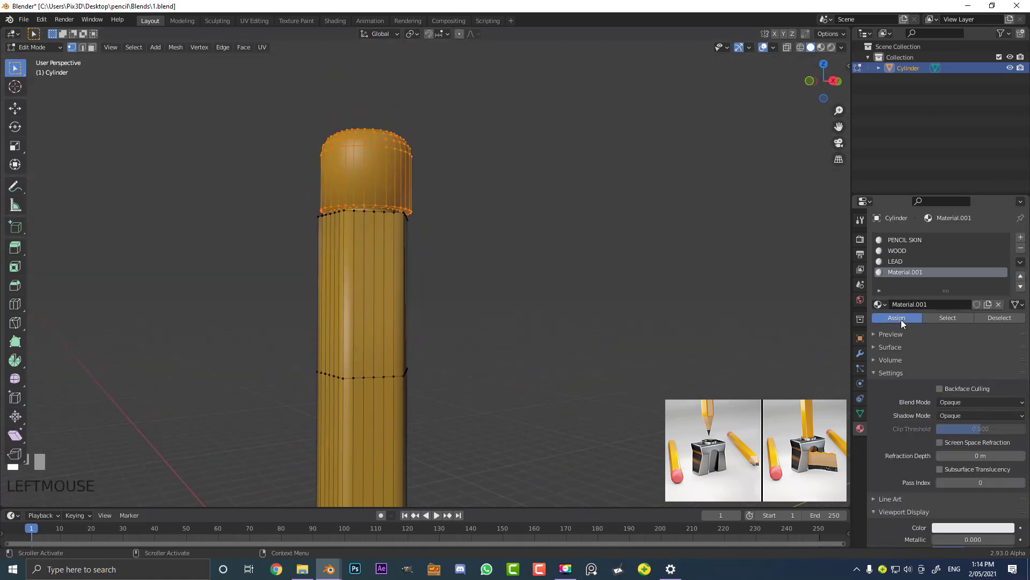
pyautogui.click(919, 305)
pyautogui.write('EARASER')
pyautogui.press('Return')
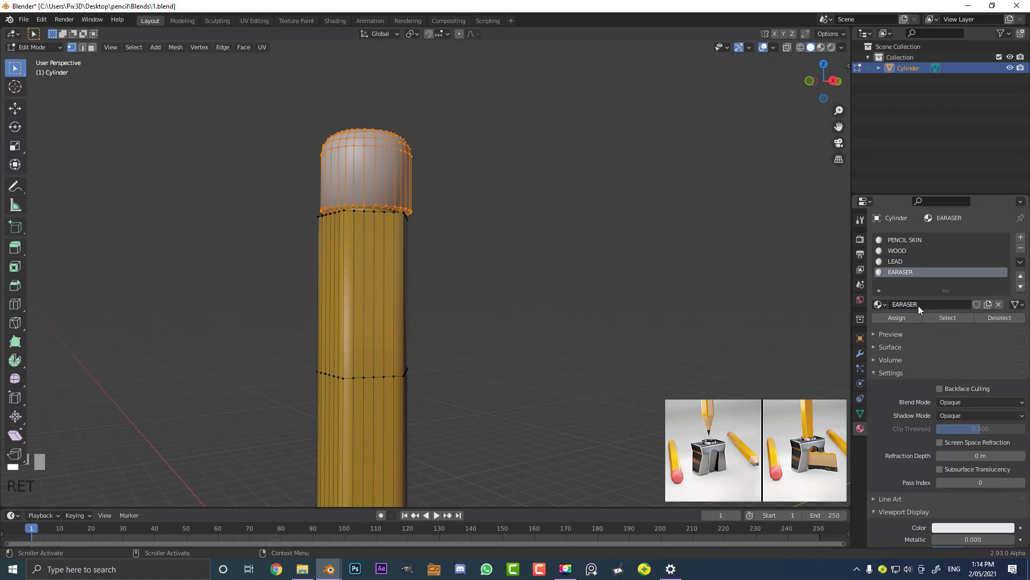
# Set the EARASER material's viewport display color to red, with hue 0 and value 0.8
pyautogui.scroll(-1, 949, 451)
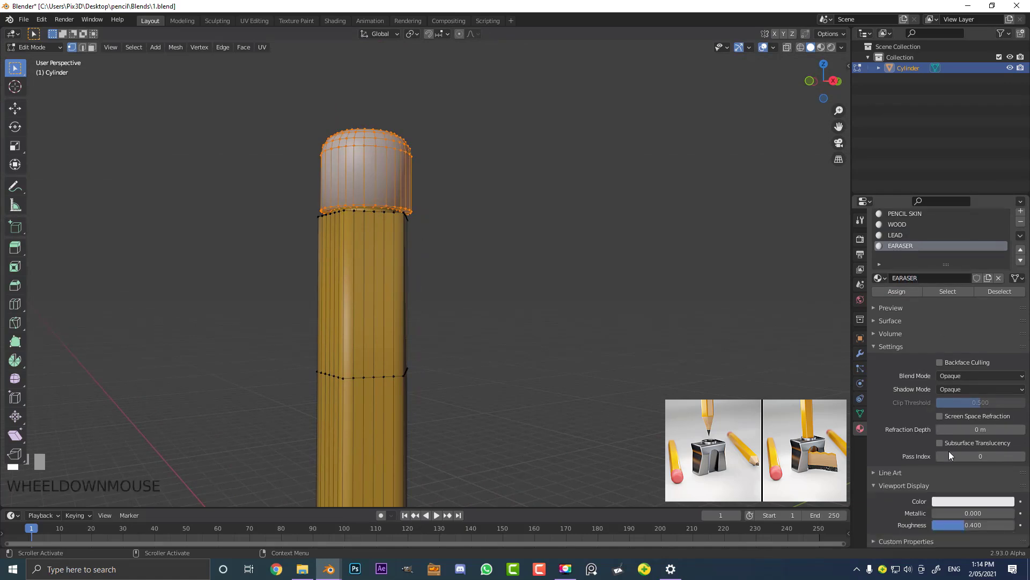
pyautogui.click(950, 502)
pyautogui.moveTo(959, 386); pyautogui.dragTo(959, 411)
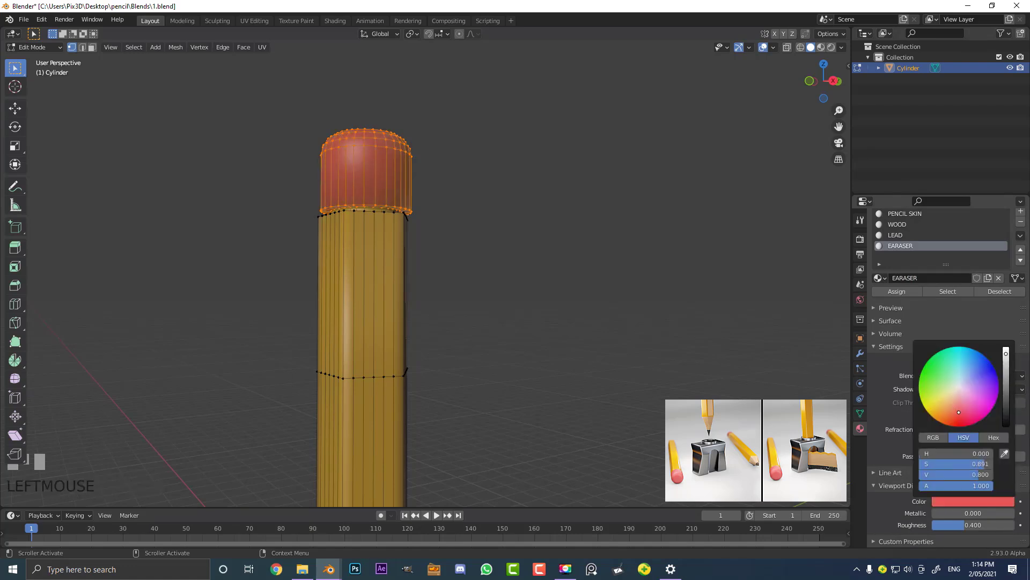
pyautogui.scroll(-3, 487, 231)
pyautogui.press('Tab')
# Lengthen the eraser by raising its rounded top vertices about 0.69 m along Z, selecting them in wireframe from the front
pyautogui.press('KP_1')
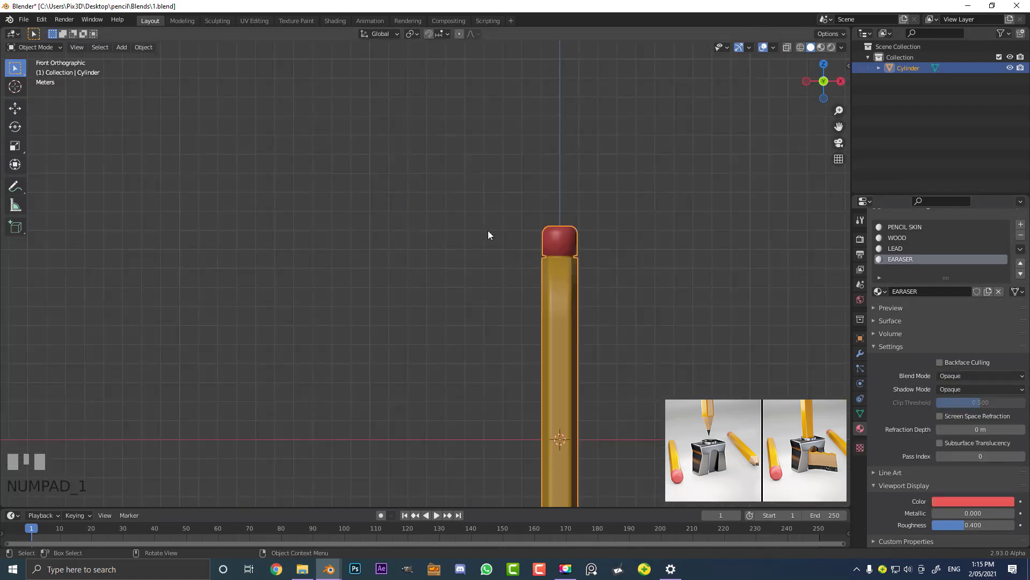
pyautogui.scroll(3, 488, 234)
pyautogui.keyDown('shift'); pyautogui.moveTo(454, 233); pyautogui.dragTo(171, 292, button='middle'); pyautogui.keyUp('shift')
pyautogui.scroll(2, 172, 292)
pyautogui.press('Tab')
pyautogui.press('z')
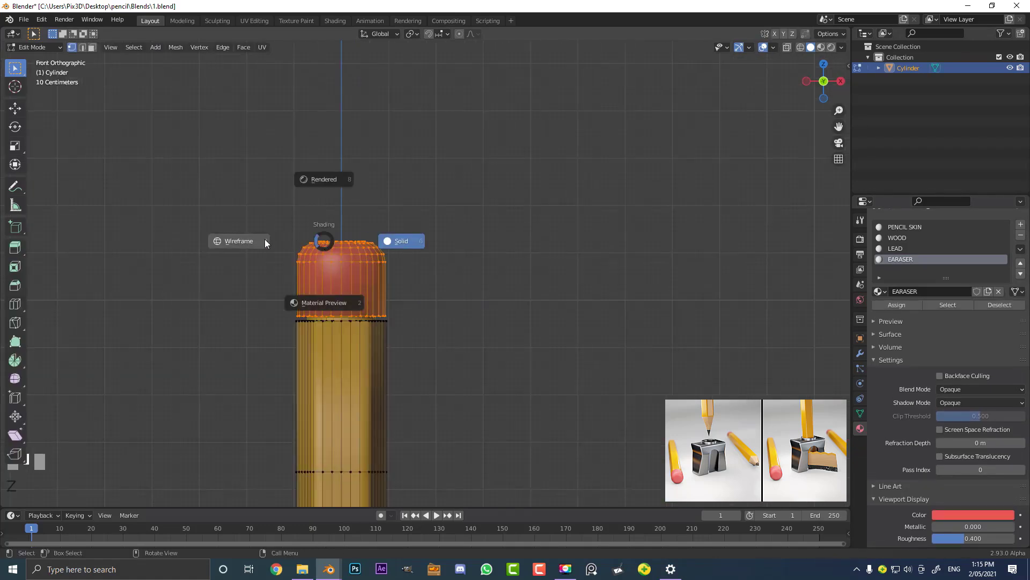
pyautogui.click(272, 239)
pyautogui.moveTo(260, 202); pyautogui.dragTo(405, 285)
pyautogui.press('g')
pyautogui.press('z')
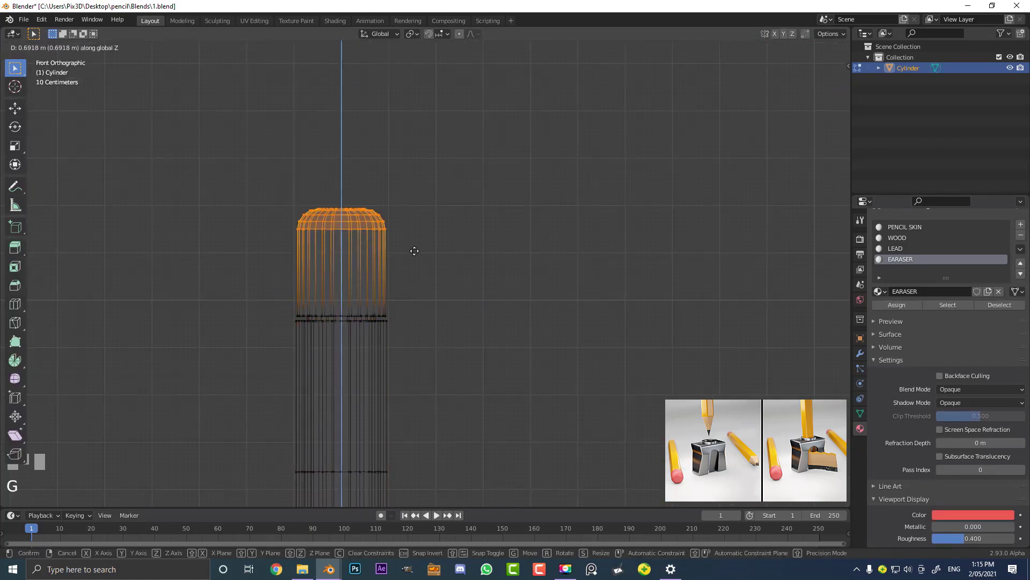
pyautogui.click(414, 251)
pyautogui.press('z')
pyautogui.click(337, 350)
pyautogui.press('Tab')
pyautogui.scroll(1, 269, 336)
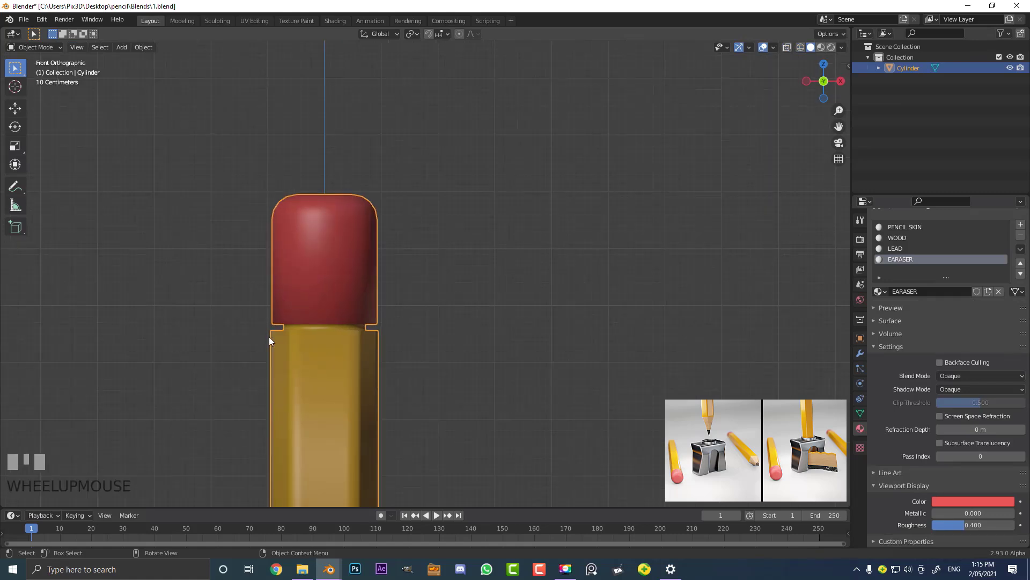
# Add one horizontal loop cut around the eraser and slide it down close to its base
pyautogui.moveTo(319, 317); pyautogui.dragTo(389, 369, button='middle')
pyautogui.scroll(-2, 389, 367)
pyautogui.scroll(4, 429, 390)
pyautogui.press('Tab')
pyautogui.hotkey('ctrl', '4')
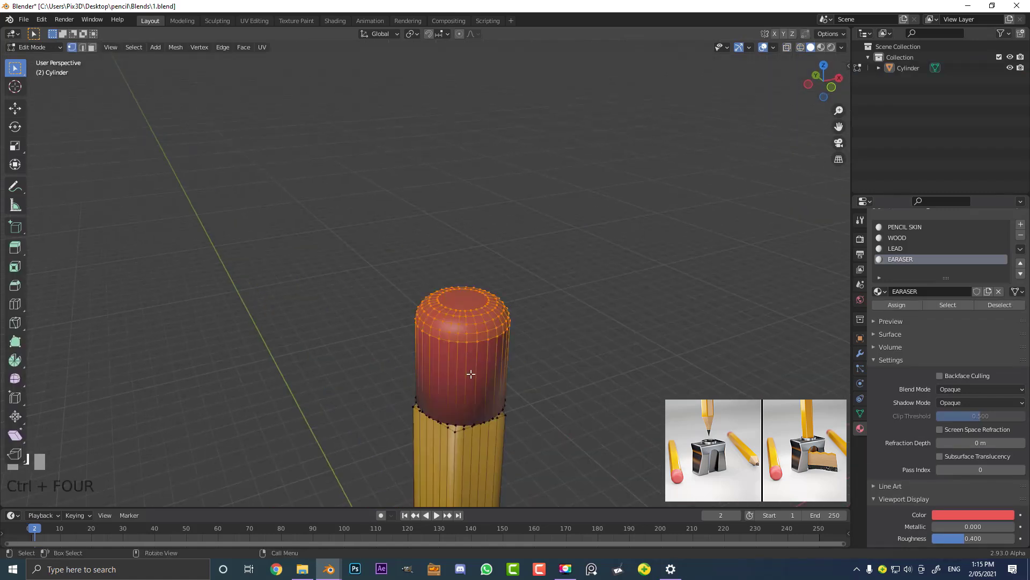
pyautogui.hotkey('ctrl', 'r')
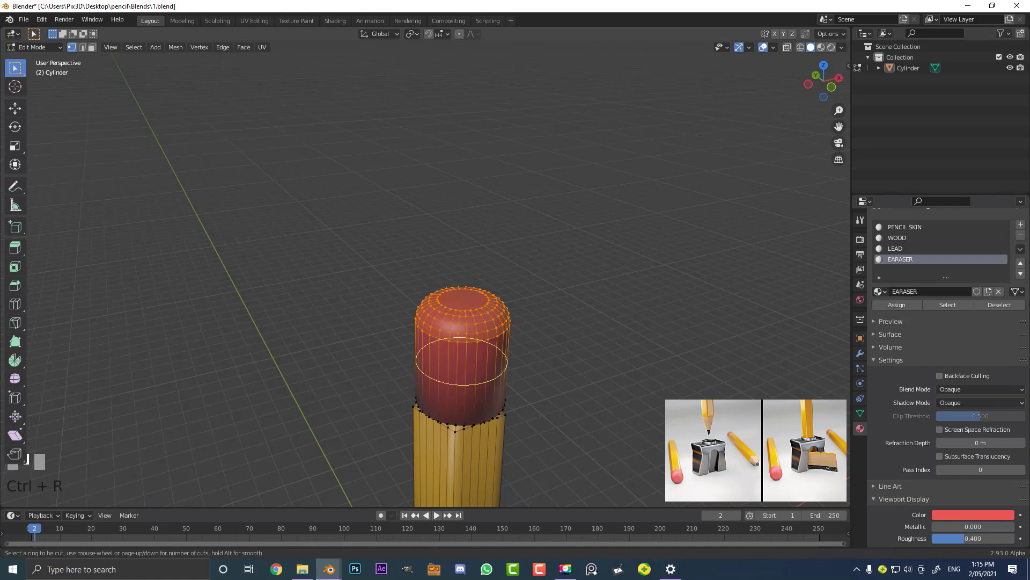
pyautogui.click(419, 373)
pyautogui.click(450, 389)
pyautogui.press('Tab')
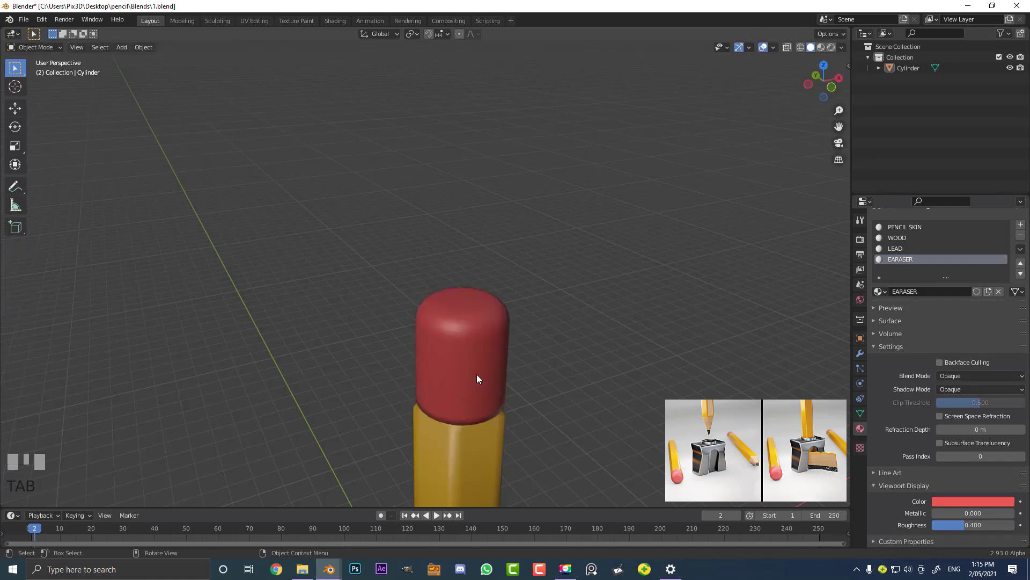
# Examine the whole pencil from the front and in perspective
pyautogui.press('KP_1')
pyautogui.scroll(-4, 412, 394)
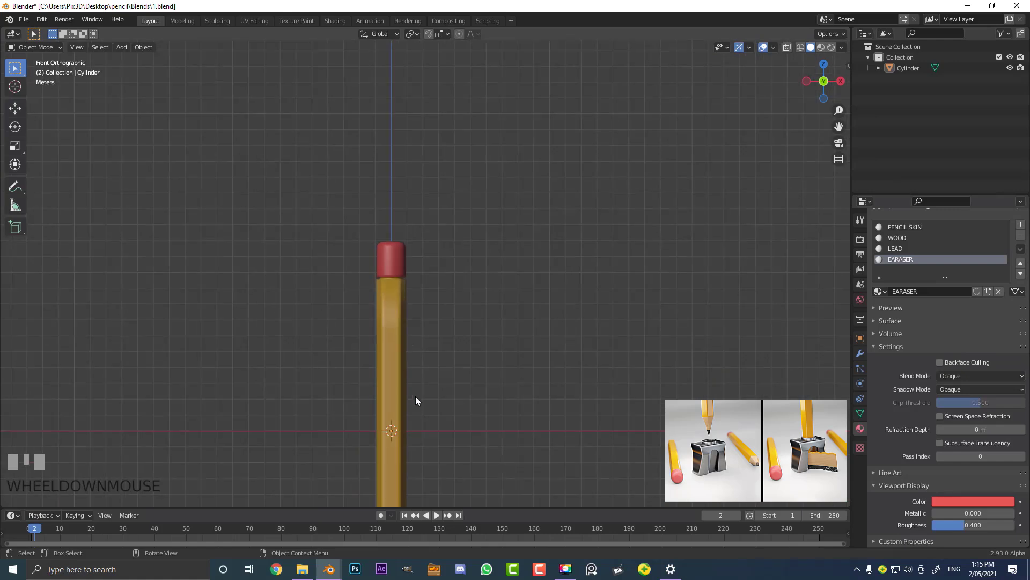
pyautogui.moveTo(432, 416)
pyautogui.keyDown('shift'); pyautogui.mouseDown(button='middle')
pyautogui.moveTo(456, 409)
pyautogui.moveTo(467, 283)
pyautogui.mouseUp(button='middle'); pyautogui.keyUp('shift')
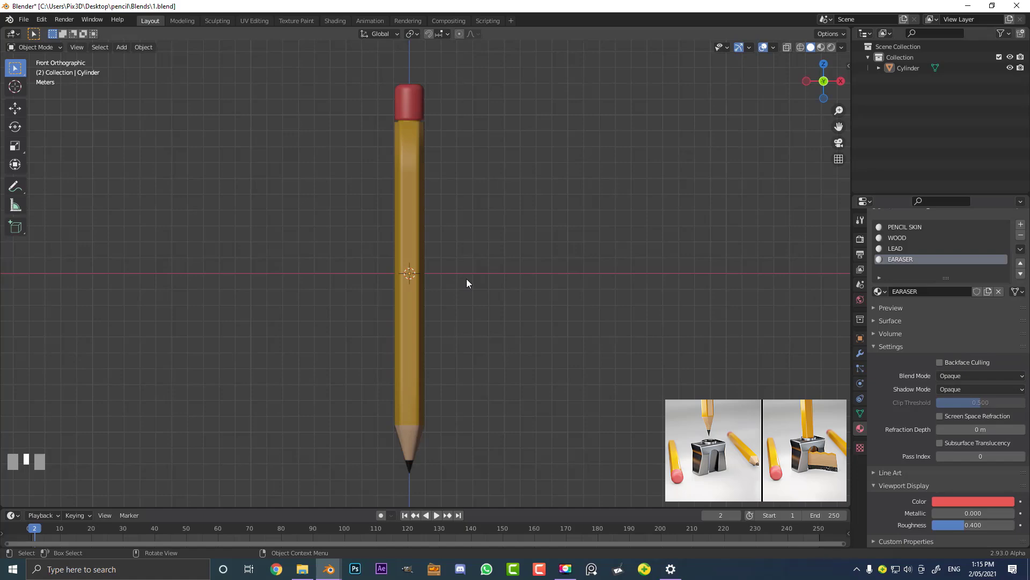
pyautogui.scroll(-3, 501, 236)
pyautogui.moveTo(490, 260); pyautogui.dragTo(414, 292, button='middle')
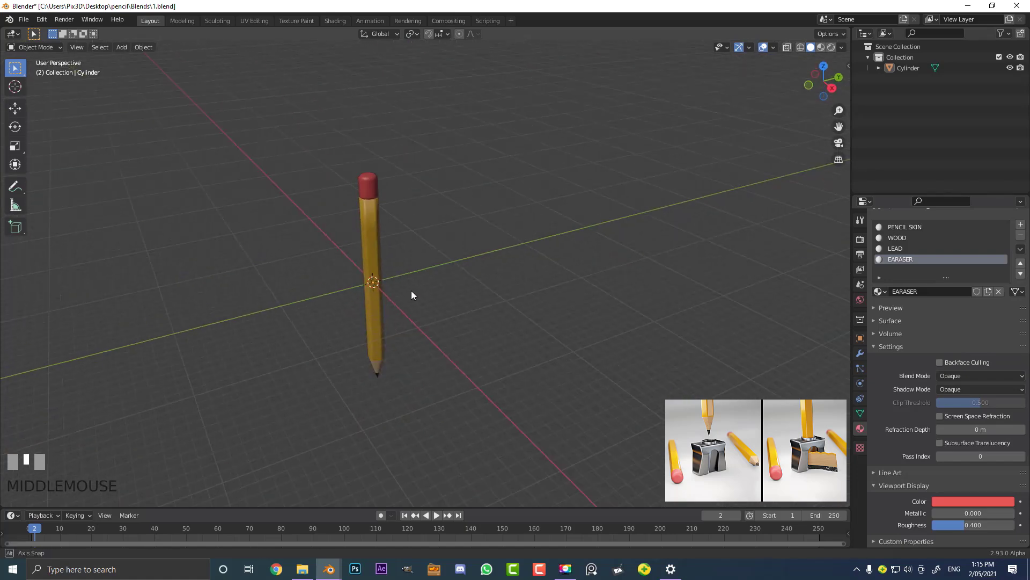
pyautogui.scroll(2, 406, 267)
pyautogui.press('KP_1')
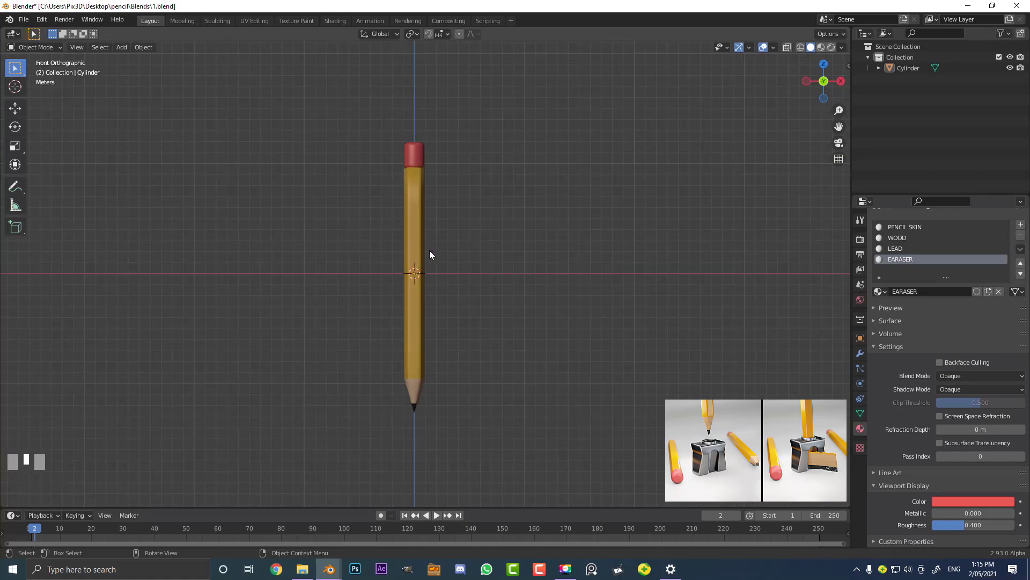
pyautogui.scroll(1, 452, 247)
# Move the pencil's entire mesh up along Z in Edit Mode so its lead tip sits at the object's origin
pyautogui.click(417, 225)
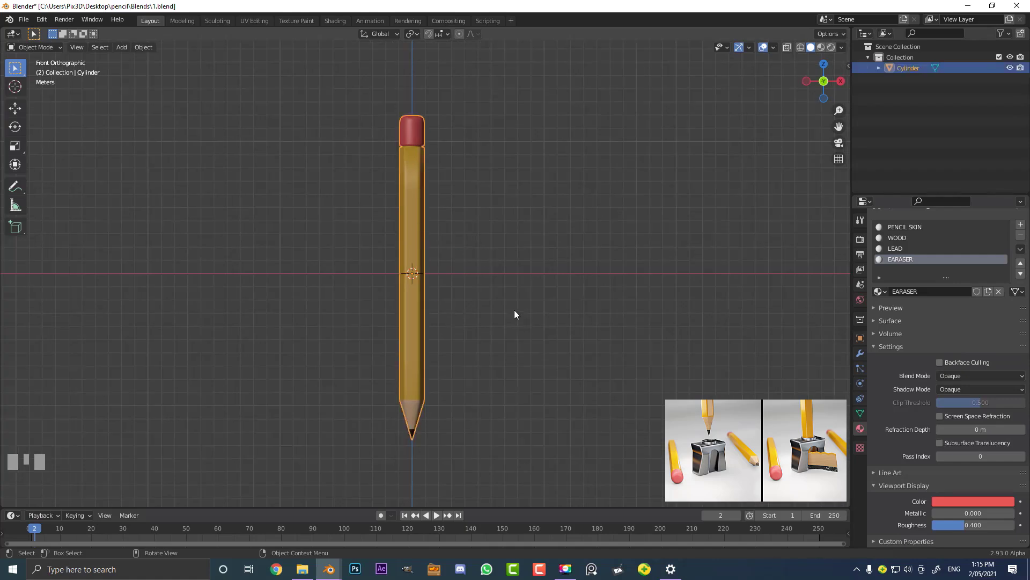
pyautogui.press('Tab')
pyautogui.press('a')
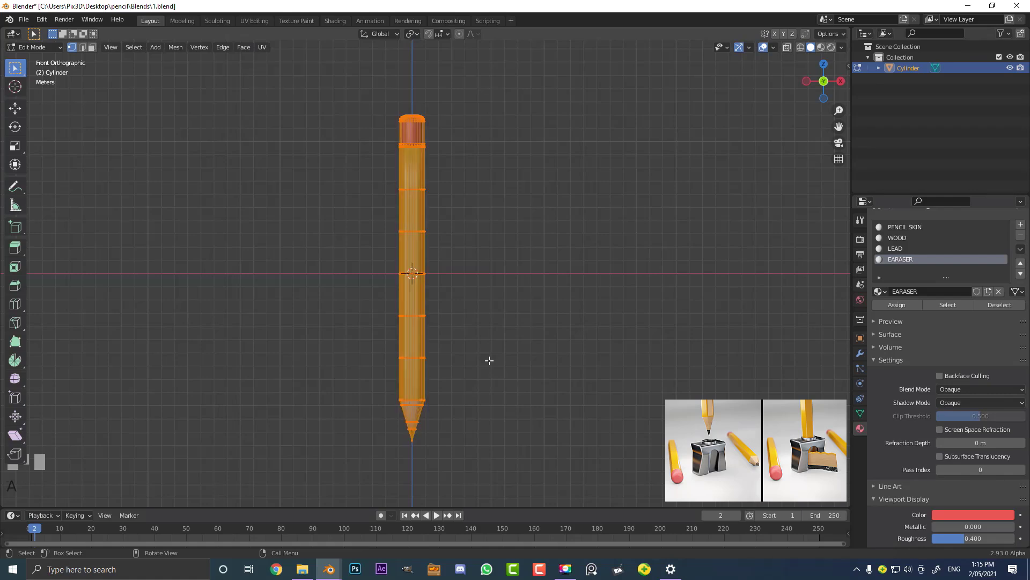
pyautogui.press('g')
pyautogui.press('z')
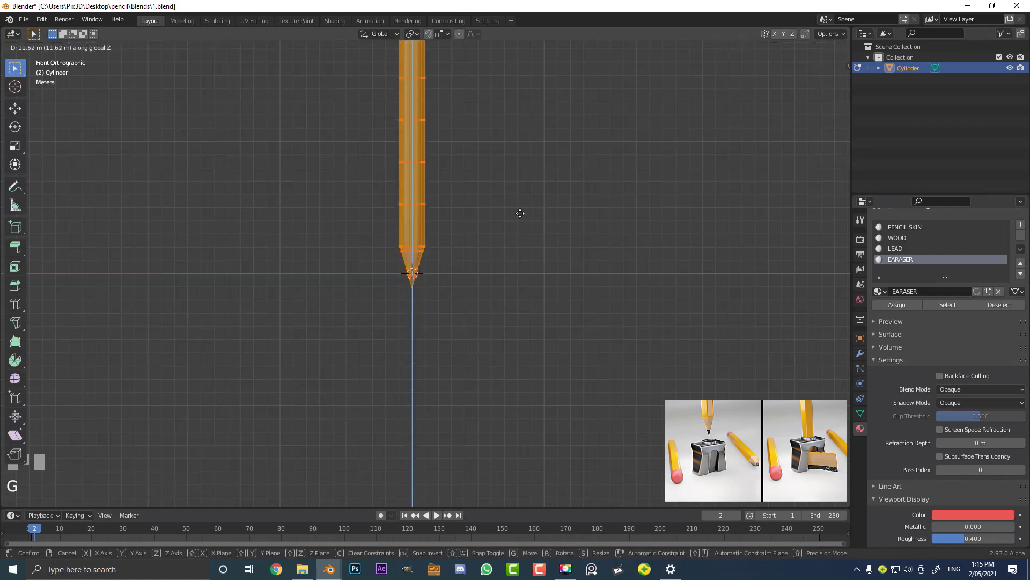
pyautogui.click(522, 204)
pyautogui.scroll(8, 510, 196)
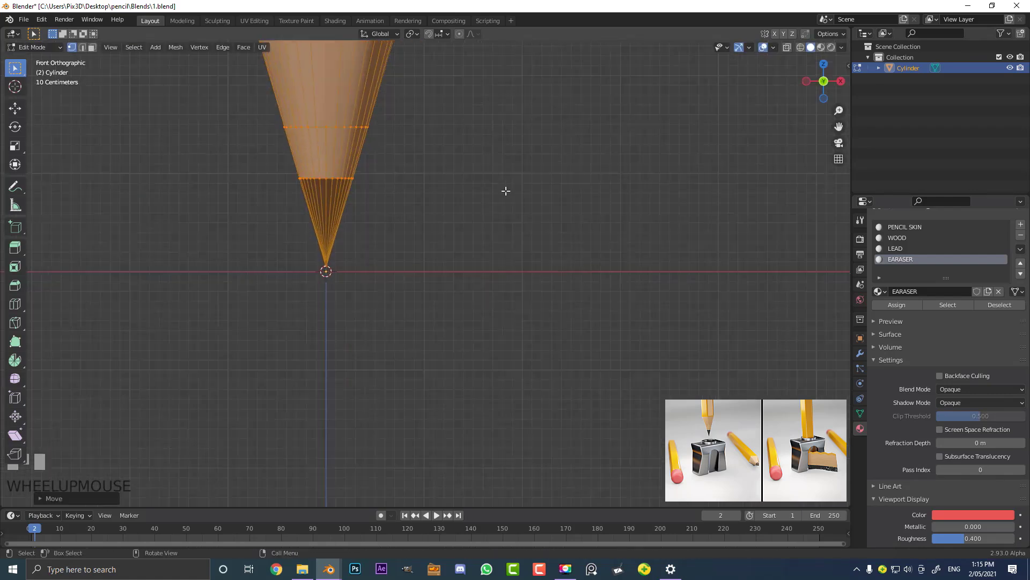
pyautogui.scroll(2, 344, 273)
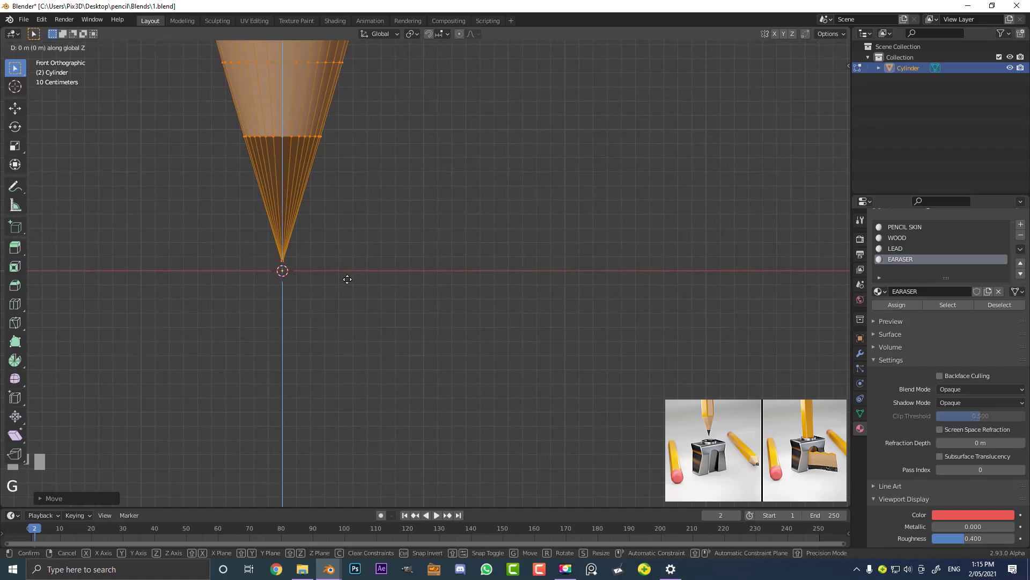
pyautogui.moveTo(347, 283)
pyautogui.mouseDown(button='middle')
pyautogui.moveTo(531, 214)
pyautogui.moveTo(516, 250)
pyautogui.moveTo(384, 361)
pyautogui.moveTo(386, 315)
pyautogui.moveTo(260, 371)
pyautogui.moveTo(346, 296)
pyautogui.moveTo(347, 283)
pyautogui.moveTo(226, 298)
pyautogui.moveTo(211, 312)
pyautogui.moveTo(253, 310)
pyautogui.mouseUp(button='middle')
pyautogui.press('Tab')
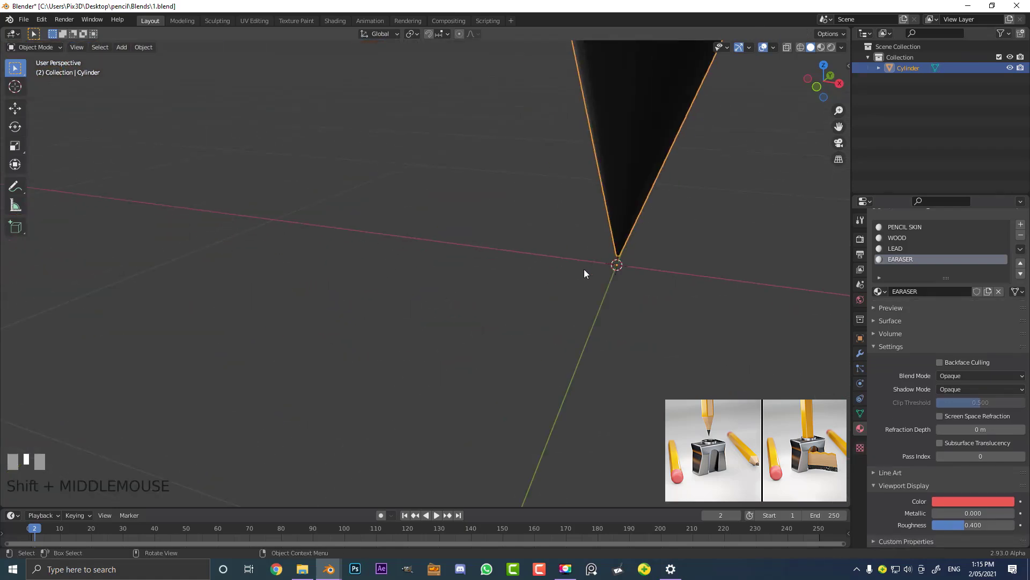
# Try rotating the pencil about the origin at its tip
pyautogui.scroll(-5, 563, 270)
pyautogui.keyDown('shift'); pyautogui.moveTo(477, 248); pyautogui.dragTo(461, 318, button='middle'); pyautogui.keyUp('shift')
pyautogui.scroll(-2, 573, 288)
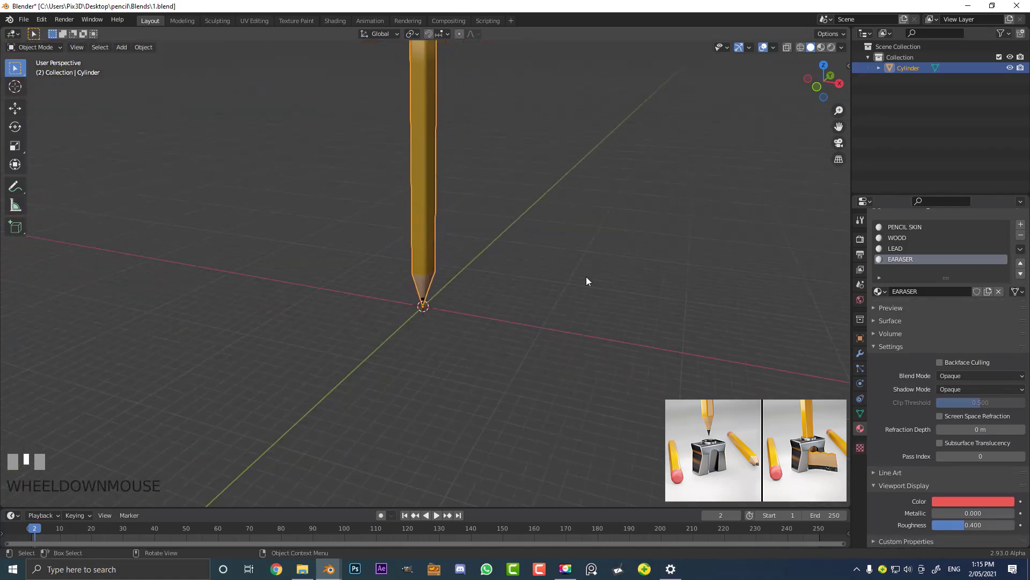
pyautogui.press('r')
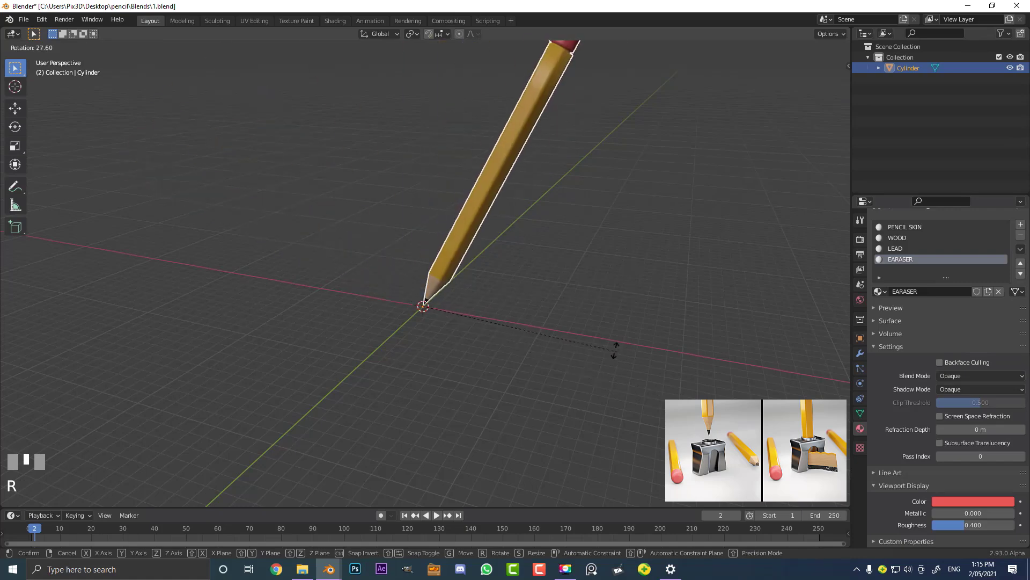
pyautogui.rightClick(619, 339)
# Add a cube mesh at the world origin under the pencil tip as the base for the sharpener
pyautogui.press('KP_1')
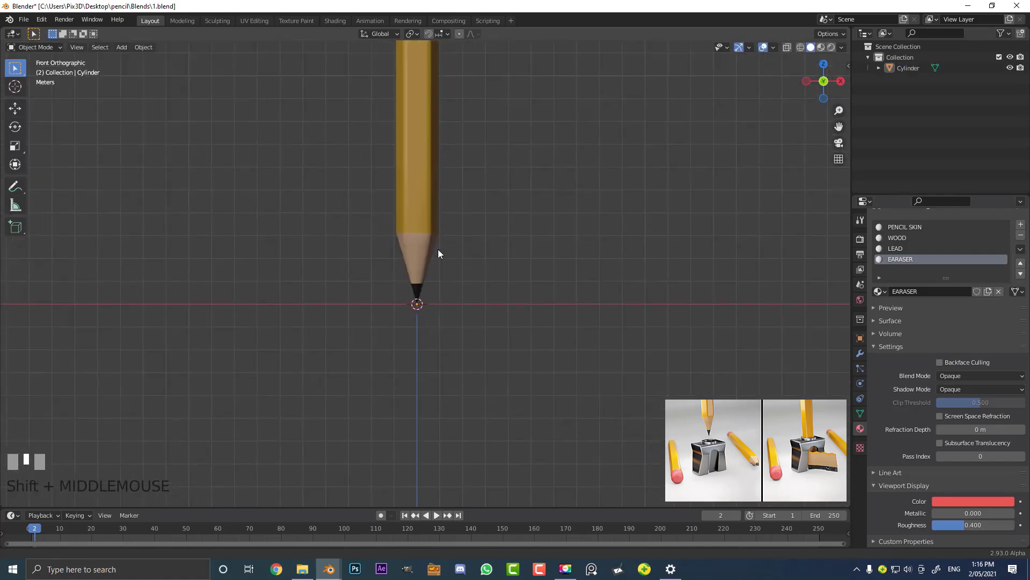
pyautogui.keyDown('shift'); pyautogui.moveTo(438, 249); pyautogui.dragTo(419, 276, button='middle'); pyautogui.keyUp('shift')
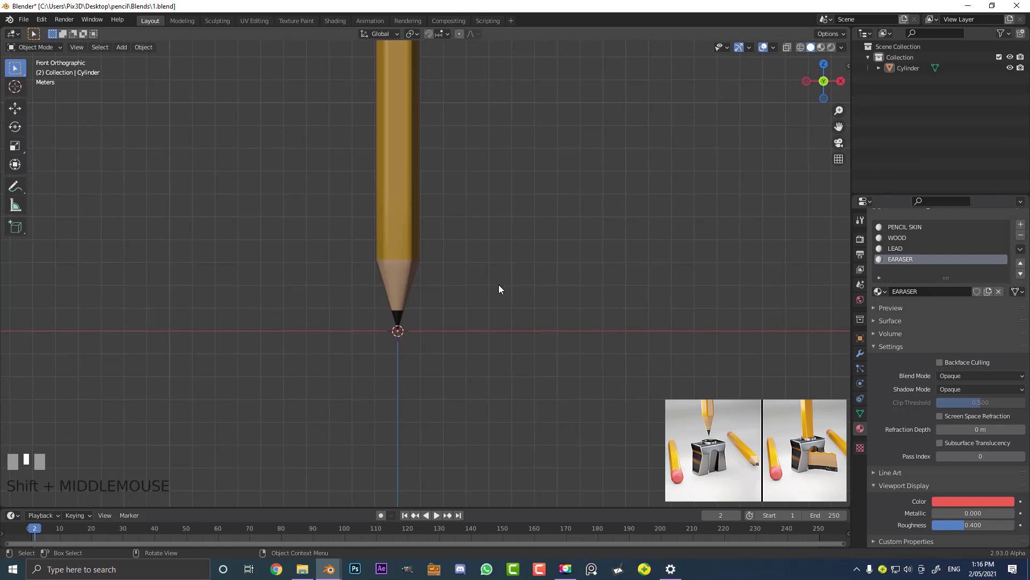
pyautogui.click(485, 240)
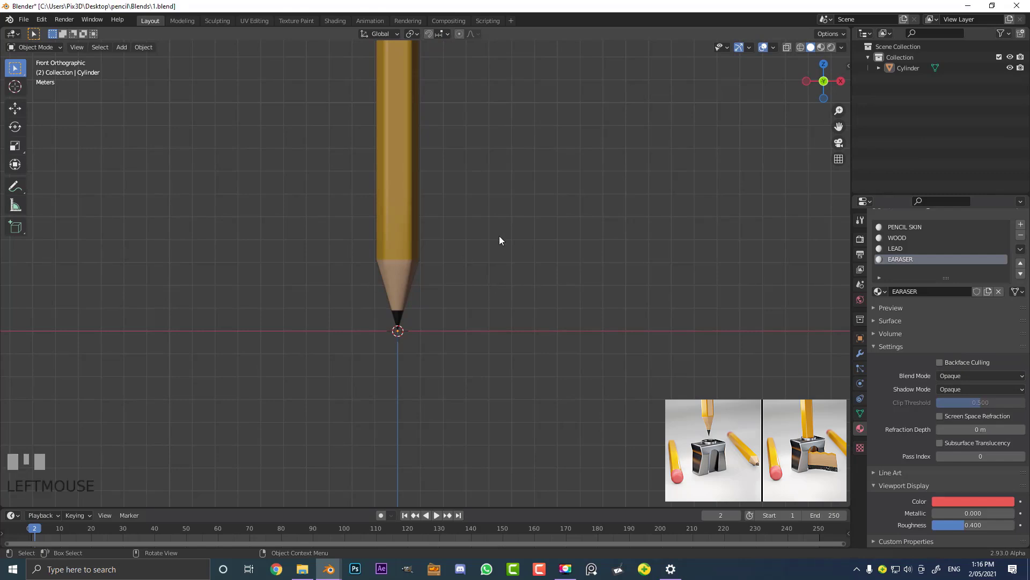
pyautogui.hotkey('shift', 'a')
pyautogui.moveTo(461, 221)
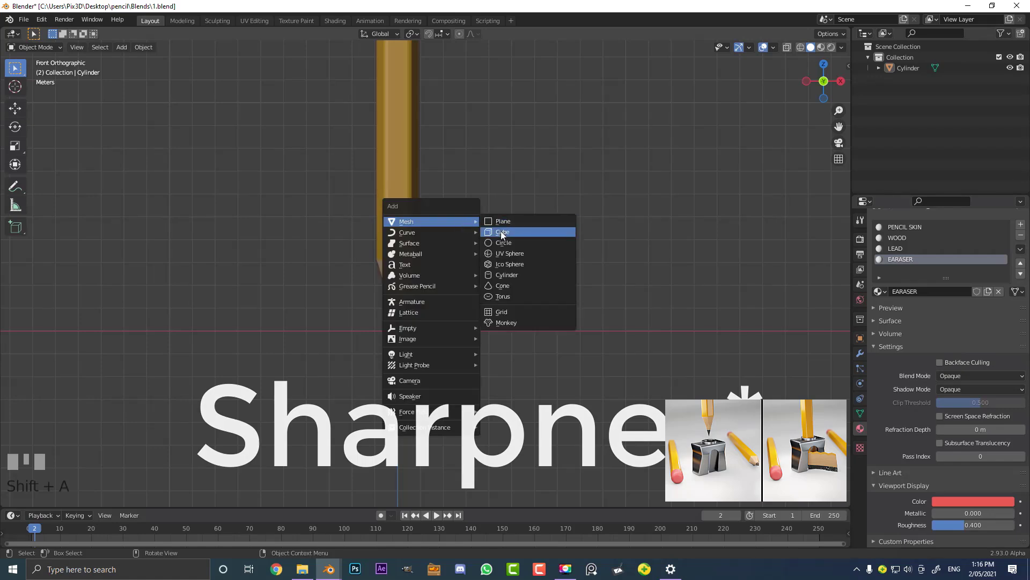
pyautogui.click(501, 231)
pyautogui.scroll(8, 466, 276)
pyautogui.keyDown('shift'); pyautogui.moveTo(417, 374); pyautogui.dragTo(450, 258, button='middle'); pyautogui.keyUp('shift')
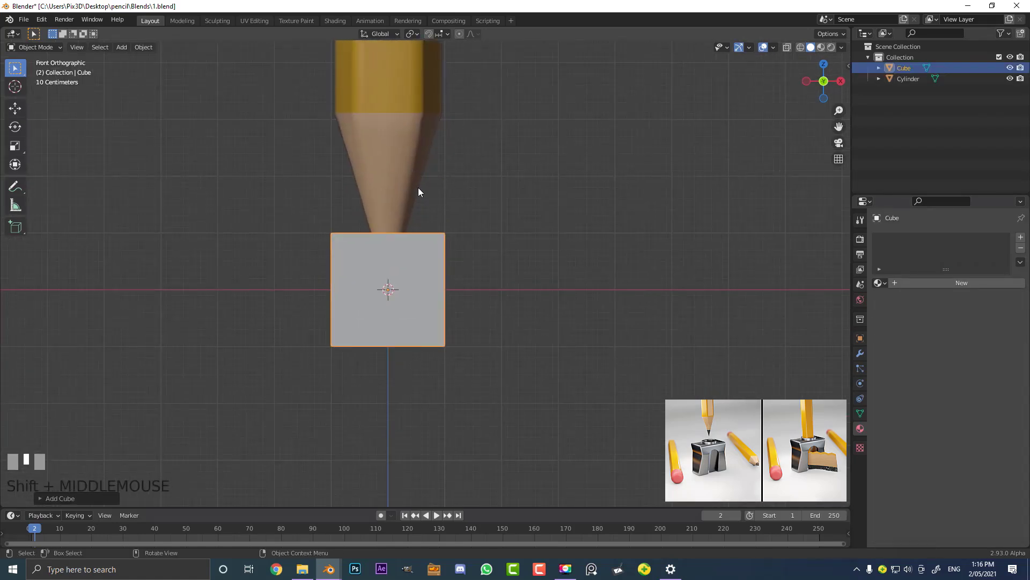
# Scale the pencil down uniformly to about 0.23 of its size and apply its scale
pyautogui.click(426, 150)
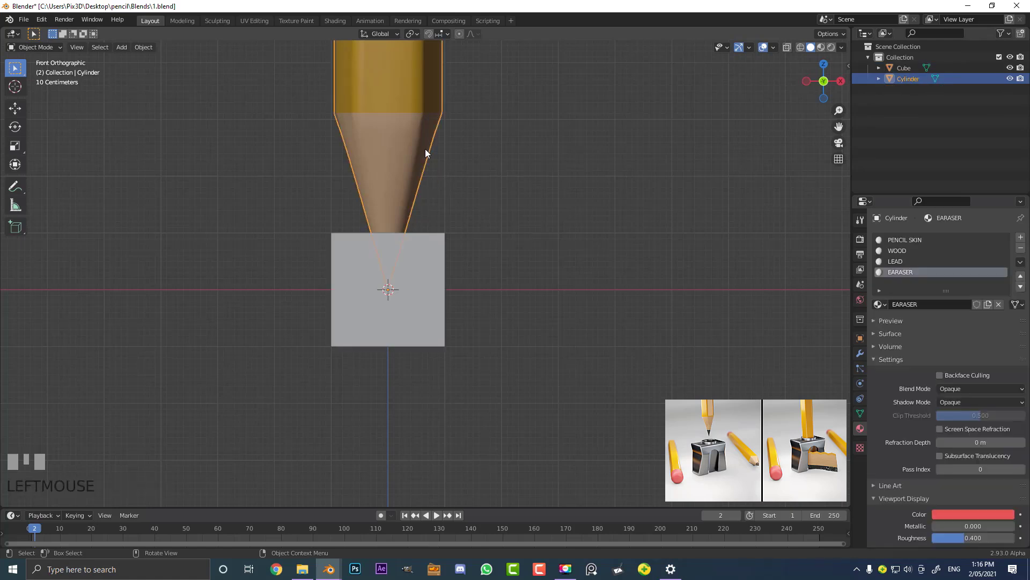
pyautogui.scroll(-4, 435, 173)
pyautogui.scroll(3, 440, 215)
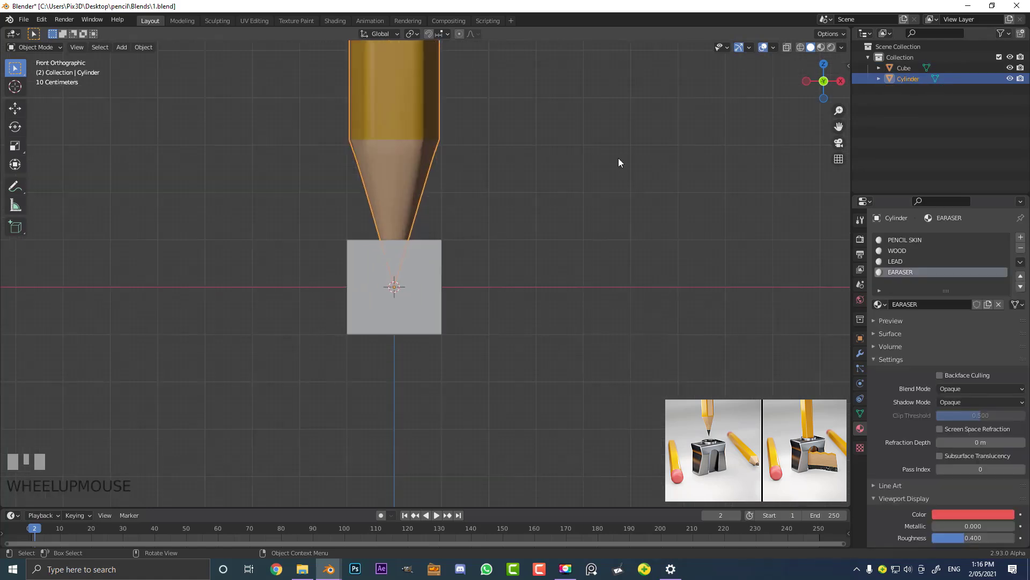
pyautogui.press('s')
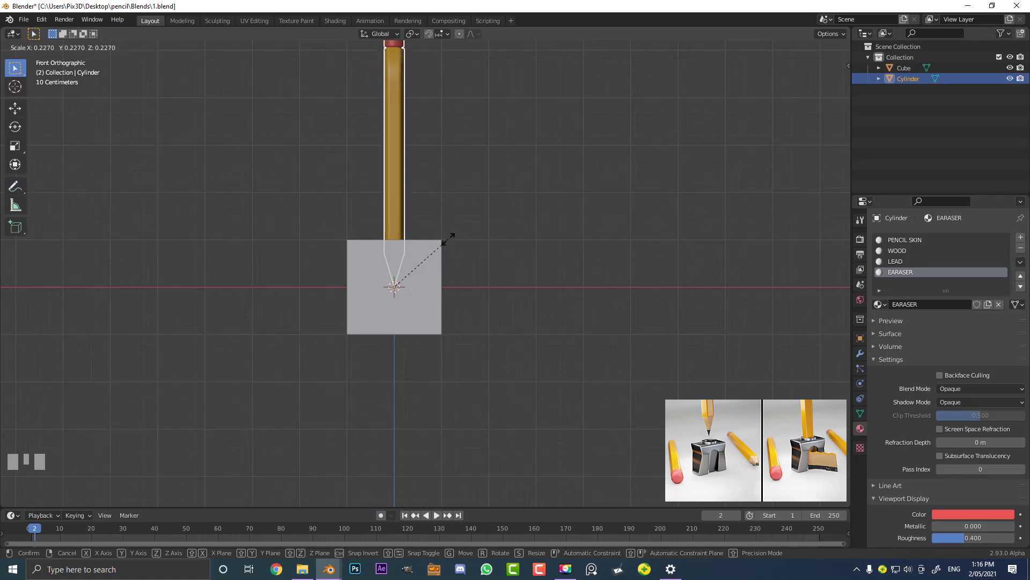
pyautogui.click(450, 237)
pyautogui.scroll(3, 406, 178)
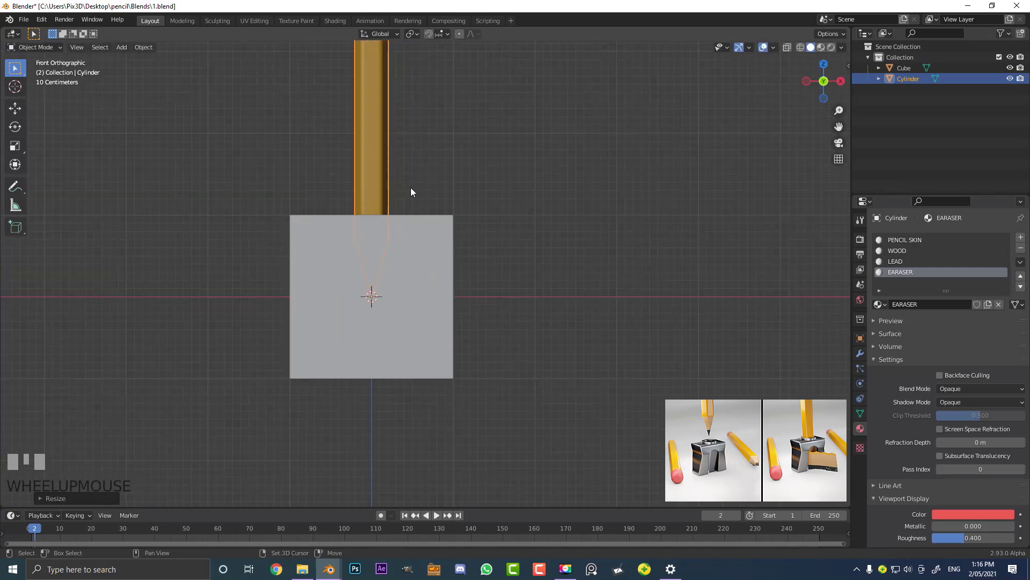
pyautogui.scroll(-3, 503, 292)
pyautogui.moveTo(503, 294); pyautogui.dragTo(468, 365, button='middle')
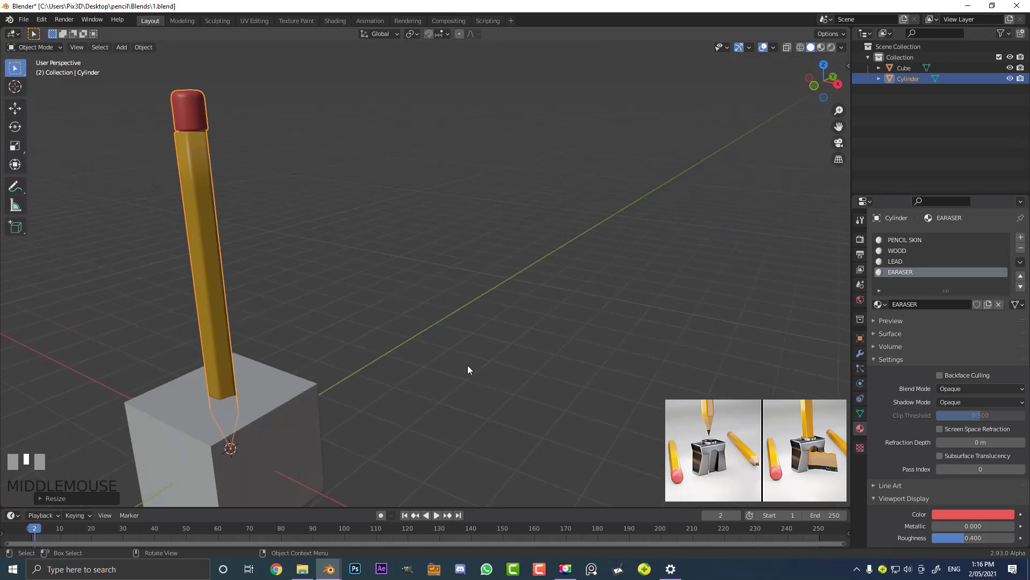
pyautogui.press('KP_1')
pyautogui.scroll(3, 417, 242)
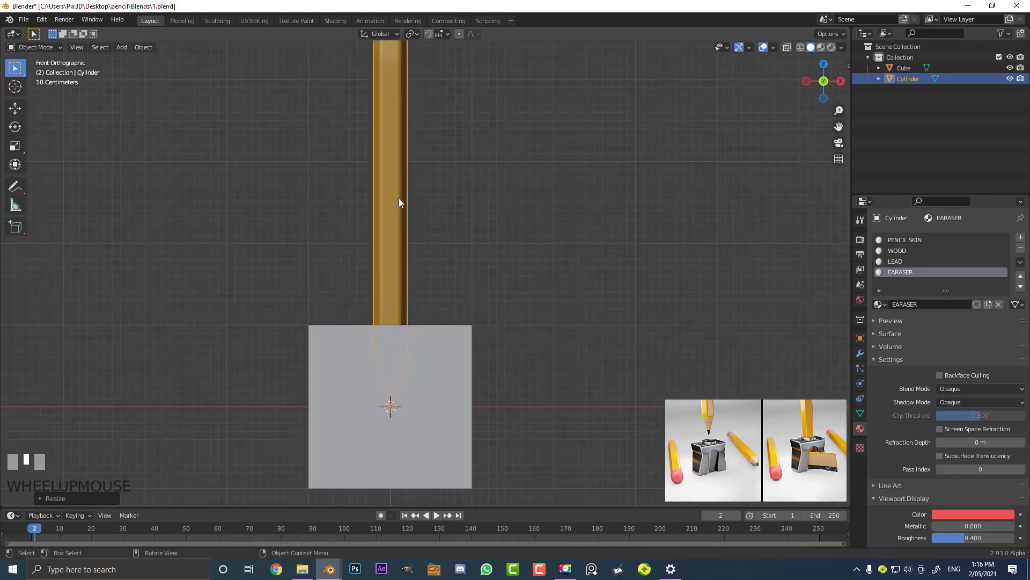
pyautogui.hotkey('ctrl', 'a')
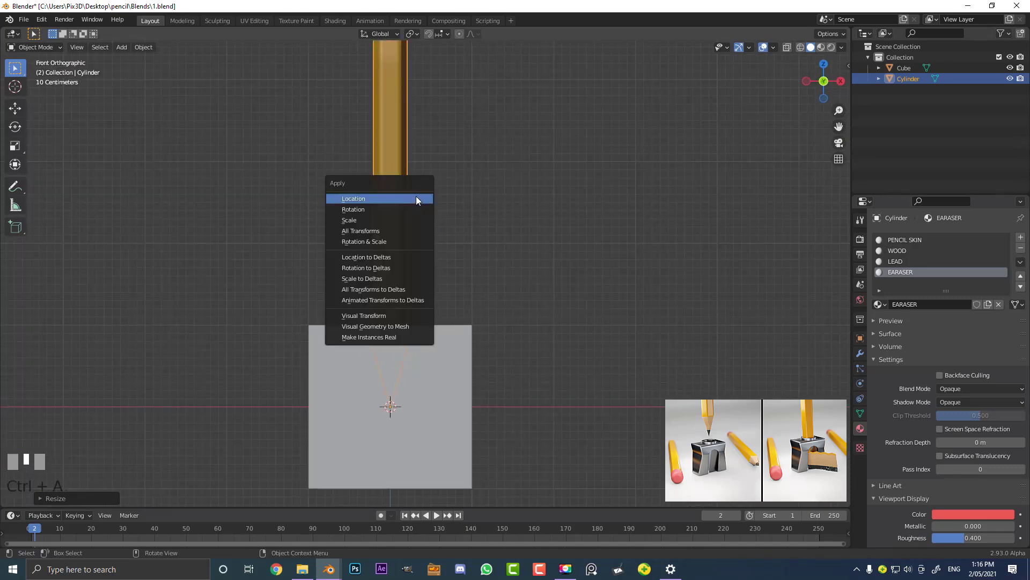
pyautogui.click(375, 220)
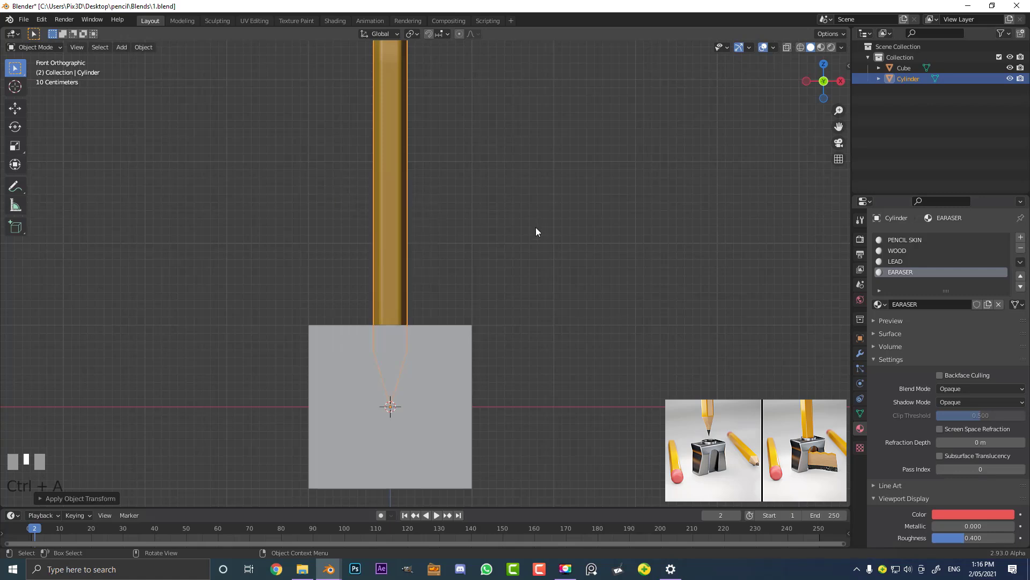
# Move the cube's entire mesh up 1 m along Z in Edit Mode so its base sits at the object's origin
pyautogui.scroll(-3, 483, 258)
pyautogui.click(427, 317)
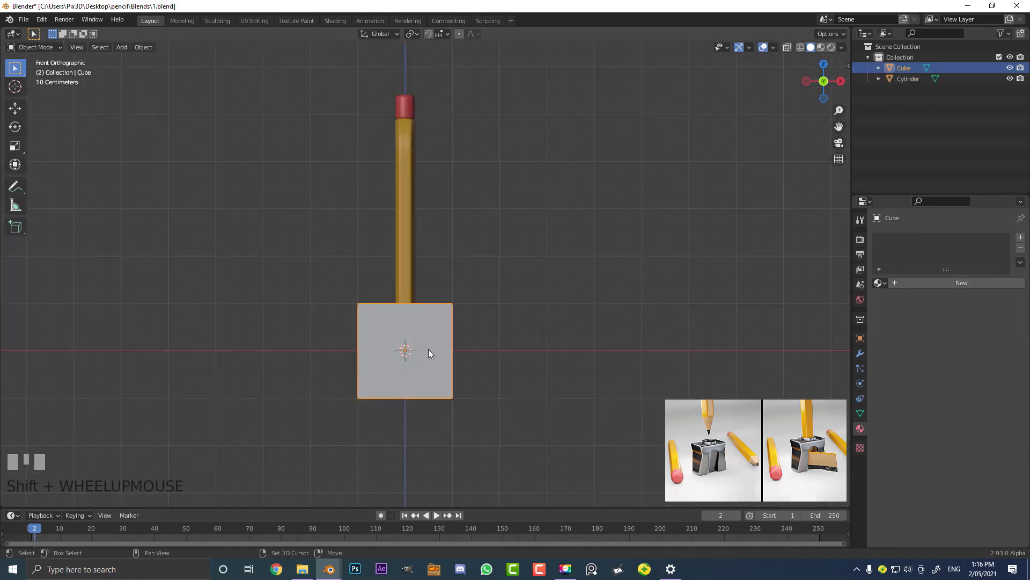
pyautogui.keyDown('shift'); pyautogui.moveTo(430, 349); pyautogui.dragTo(423, 320, button='middle'); pyautogui.keyUp('shift')
pyautogui.scroll(1, 429, 317)
pyautogui.press('Tab')
pyautogui.scroll(2, 450, 311)
pyautogui.press('z')
pyautogui.click(378, 317)
pyautogui.press('g')
pyautogui.press('z')
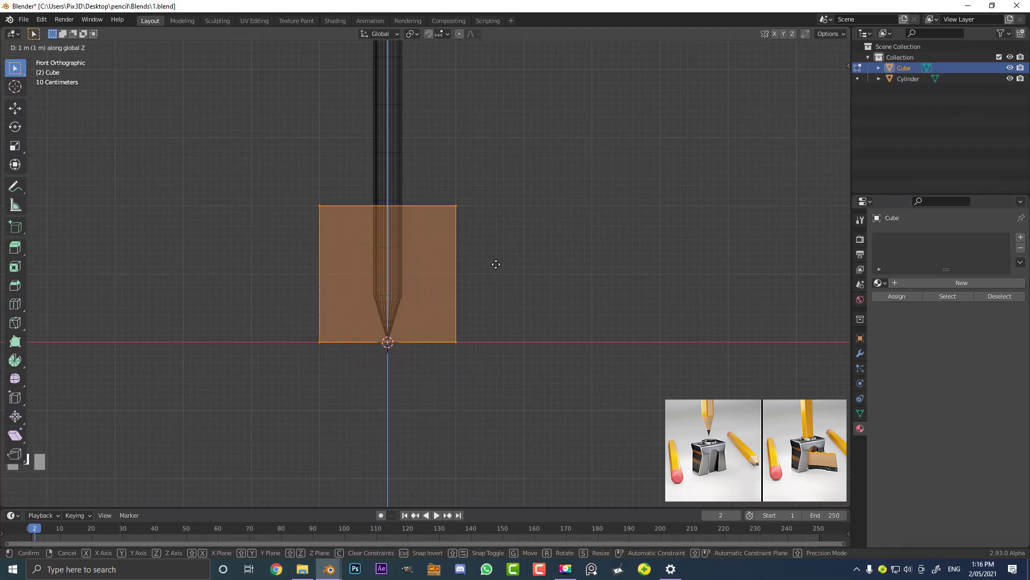
pyautogui.click(494, 266)
# Narrow the cube's mesh along Y to about 0.42 of its depth
pyautogui.moveTo(493, 266); pyautogui.dragTo(421, 288, button='middle')
pyautogui.press('z')
pyautogui.click(452, 291)
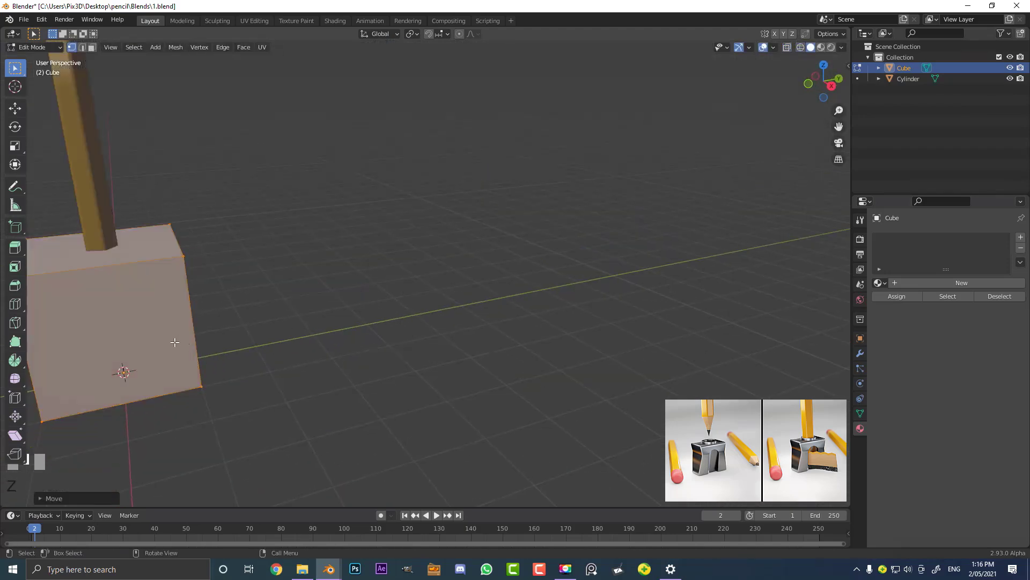
pyautogui.press('KP_3')
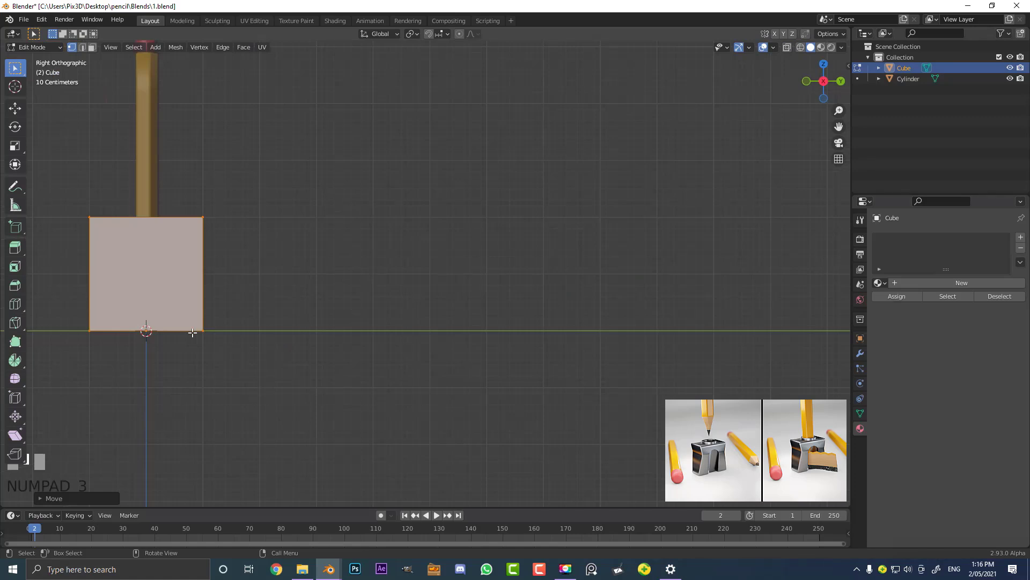
pyautogui.scroll(4, 352, 340)
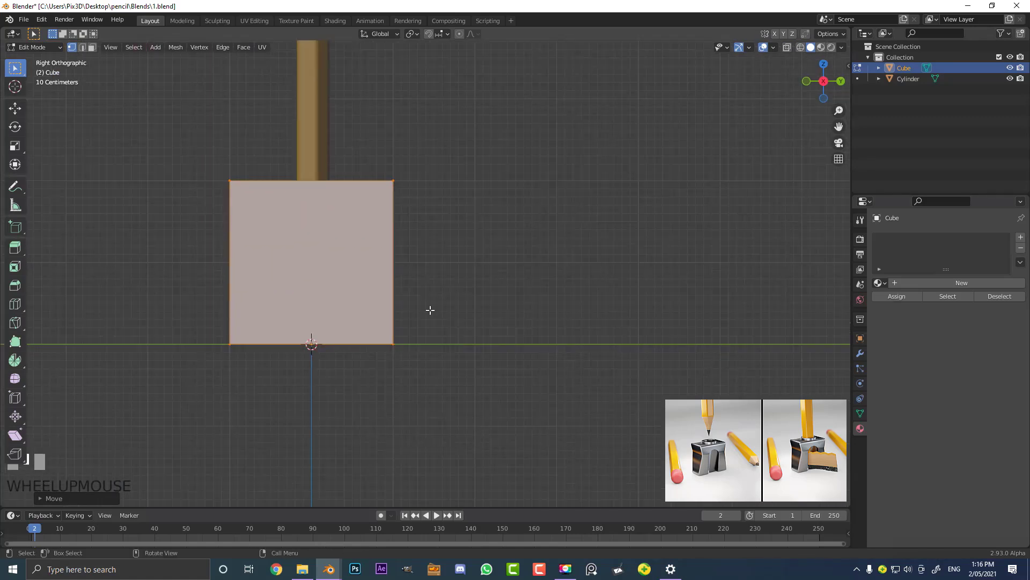
pyautogui.scroll(1, 430, 310)
pyautogui.press('s')
pyautogui.press('y')
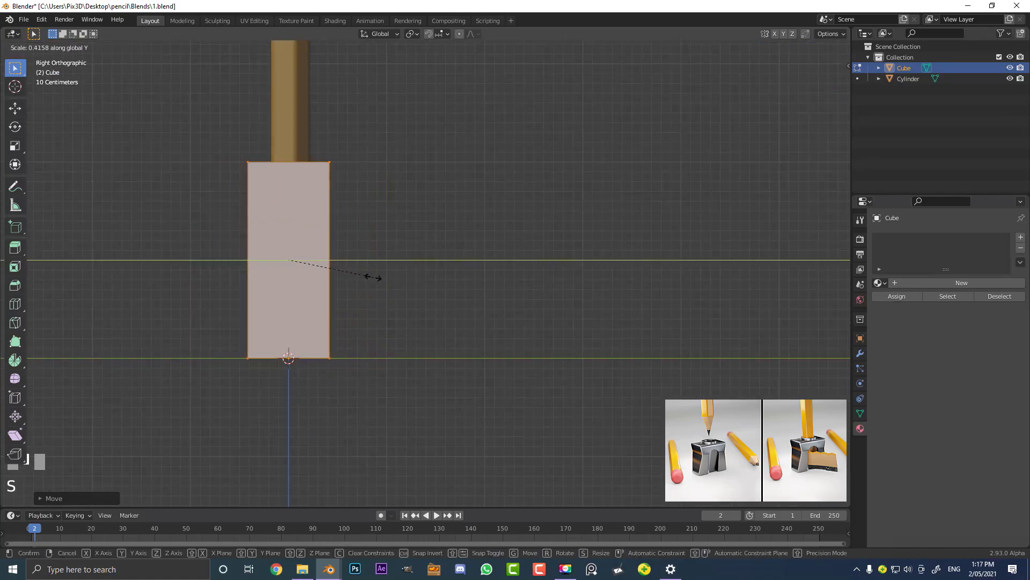
pyautogui.click(373, 276)
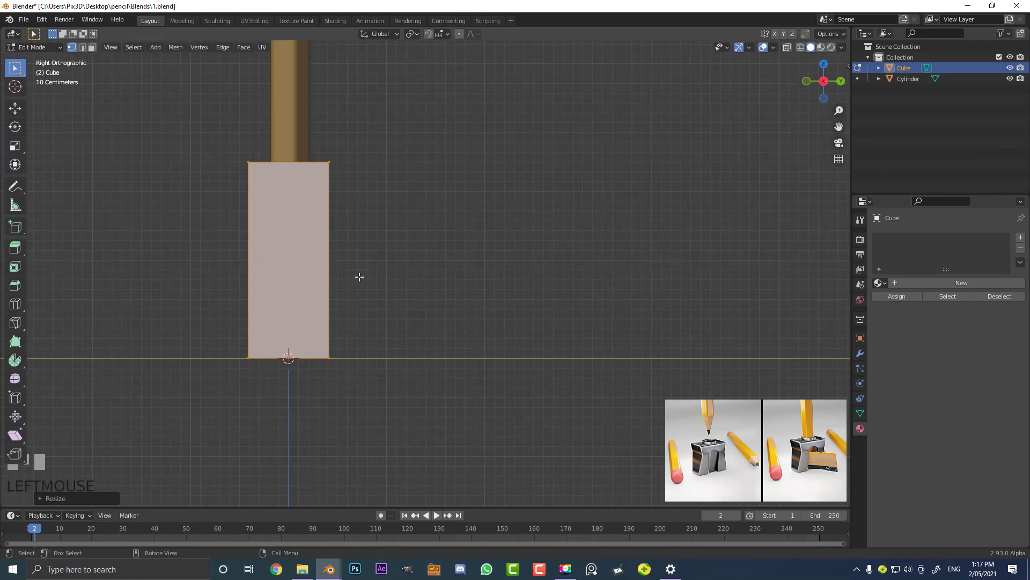
pyautogui.click(373, 276)
# Lower the block's top vertices along Z by about 1 m, keeping the top above the pencil's tapered section
pyautogui.press('KP_1')
pyautogui.press('z')
pyautogui.click(208, 234)
pyautogui.moveTo(235, 119); pyautogui.dragTo(529, 221)
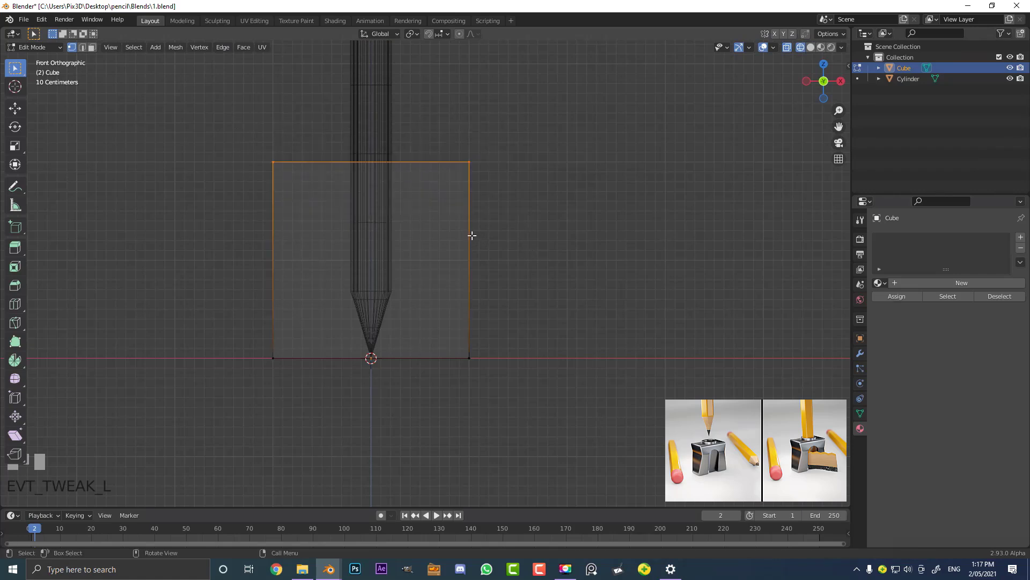
pyautogui.press('g')
pyautogui.press('z')
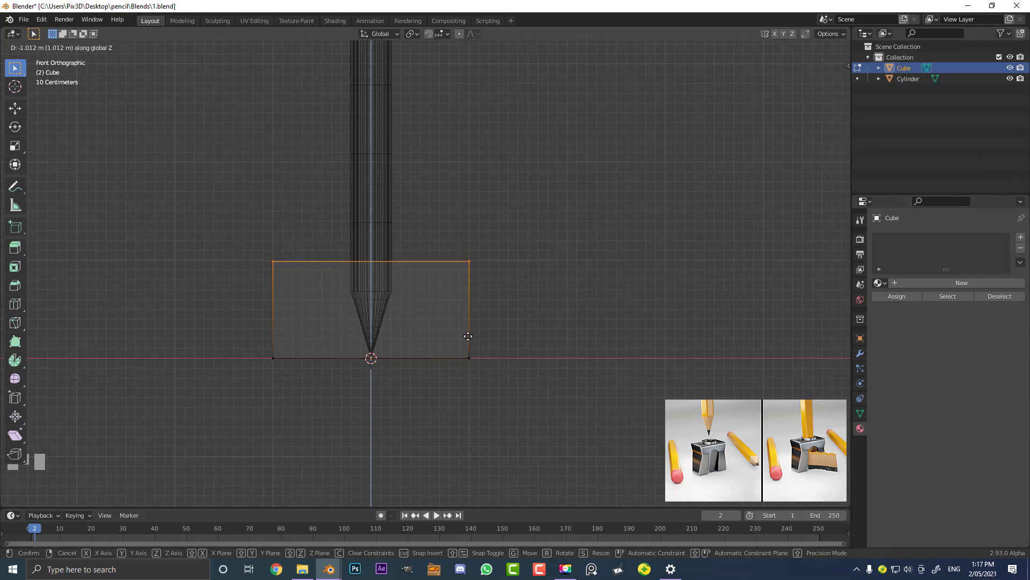
pyautogui.click(467, 339)
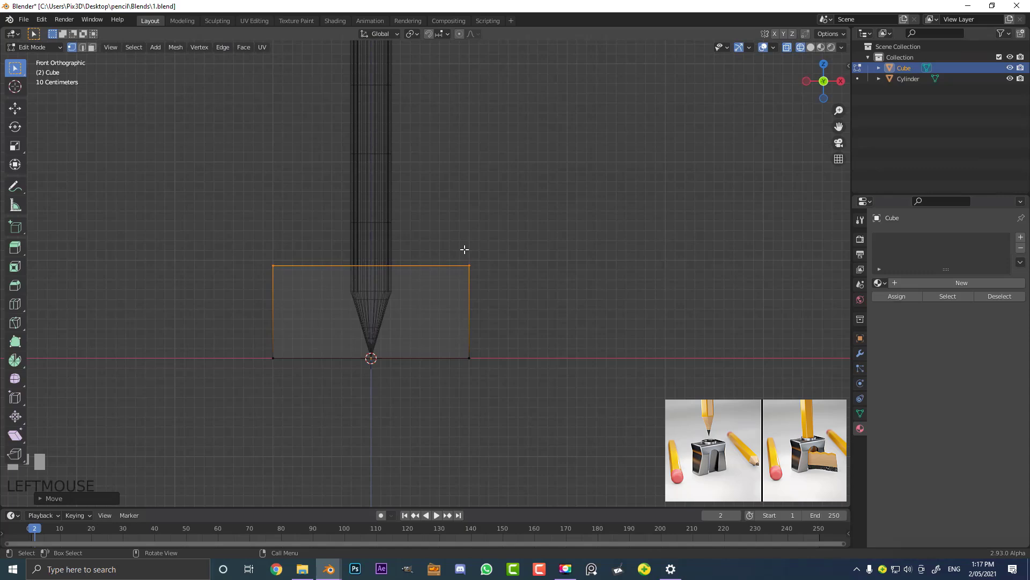
# Scale the whole block mesh along X to slightly less than half its width
pyautogui.press('KP_1')
pyautogui.scroll(2, 452, 414)
pyautogui.moveTo(77, 173)
pyautogui.mouseDown()
pyautogui.moveTo(235, 322)
pyautogui.moveTo(543, 443)
pyautogui.mouseUp()
pyautogui.press('z')
pyautogui.click(455, 264)
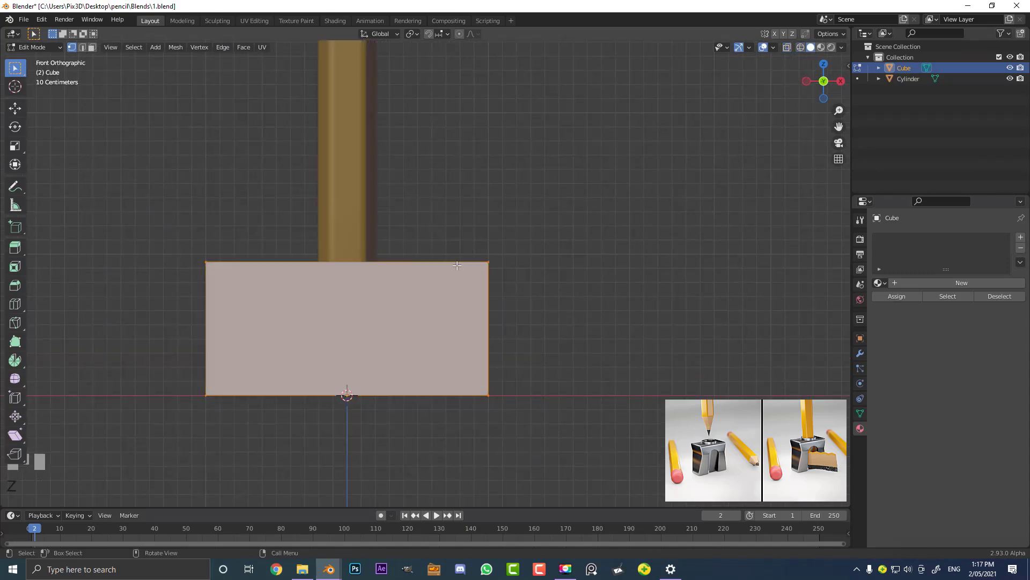
pyautogui.scroll(-3, 552, 329)
pyautogui.scroll(1, 563, 346)
pyautogui.press('s')
pyautogui.press('x')
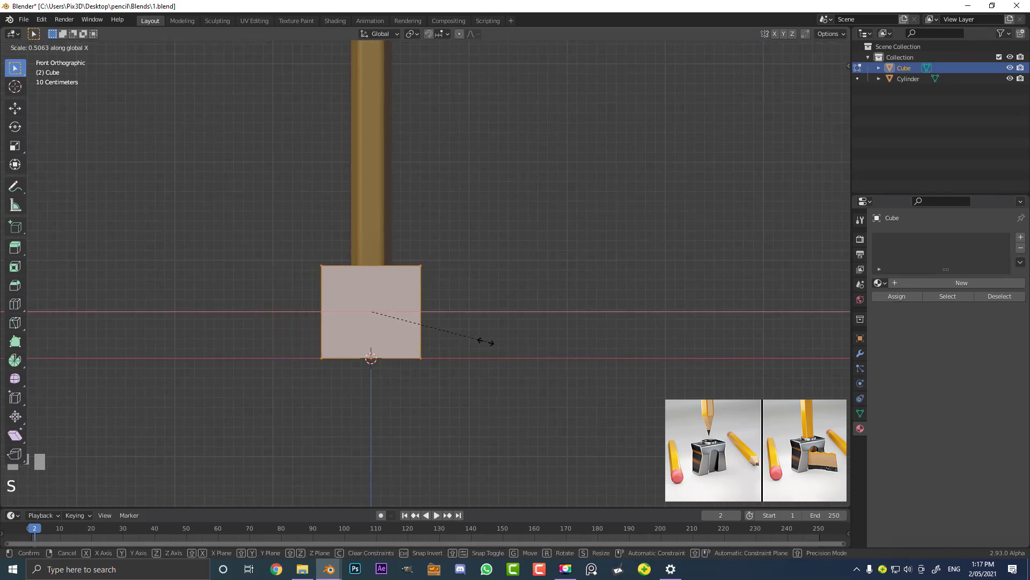
pyautogui.click(472, 340)
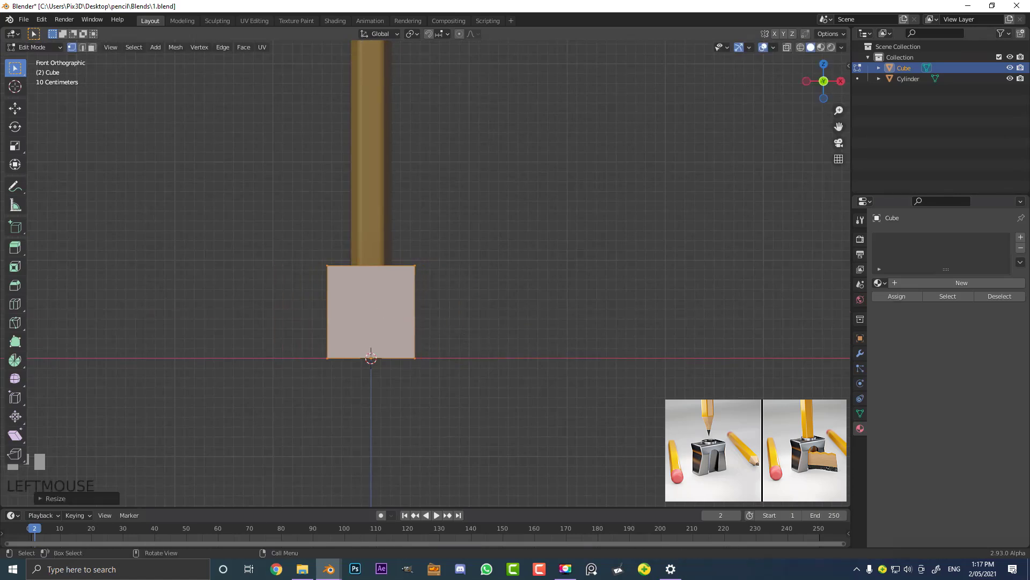
# Add a horizontal loop cut around the block at mid-height
pyautogui.scroll(3, 425, 273)
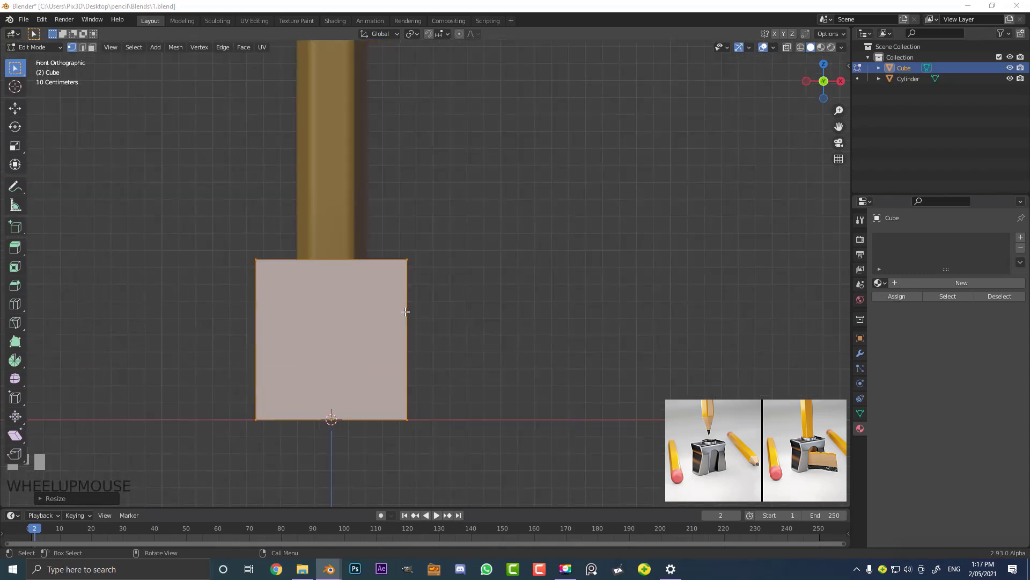
pyautogui.click(410, 311)
pyautogui.keyDown('shift'); pyautogui.moveTo(388, 332); pyautogui.dragTo(424, 304, button='middle'); pyautogui.keyUp('shift')
pyautogui.scroll(2, 424, 303)
pyautogui.press('z')
pyautogui.click(375, 306)
pyautogui.scroll(2, 453, 288)
pyautogui.scroll(-2, 437, 301)
pyautogui.scroll(1, 473, 290)
pyautogui.scroll(1, 481, 279)
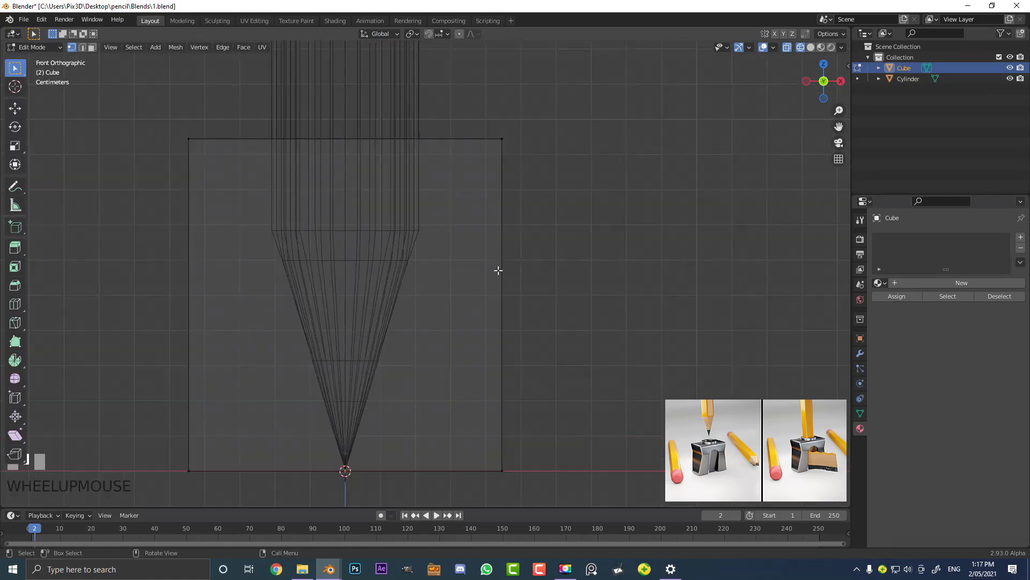
pyautogui.press('ctrl')
pyautogui.hotkey('ctrl', 'r')
pyautogui.click(512, 268)
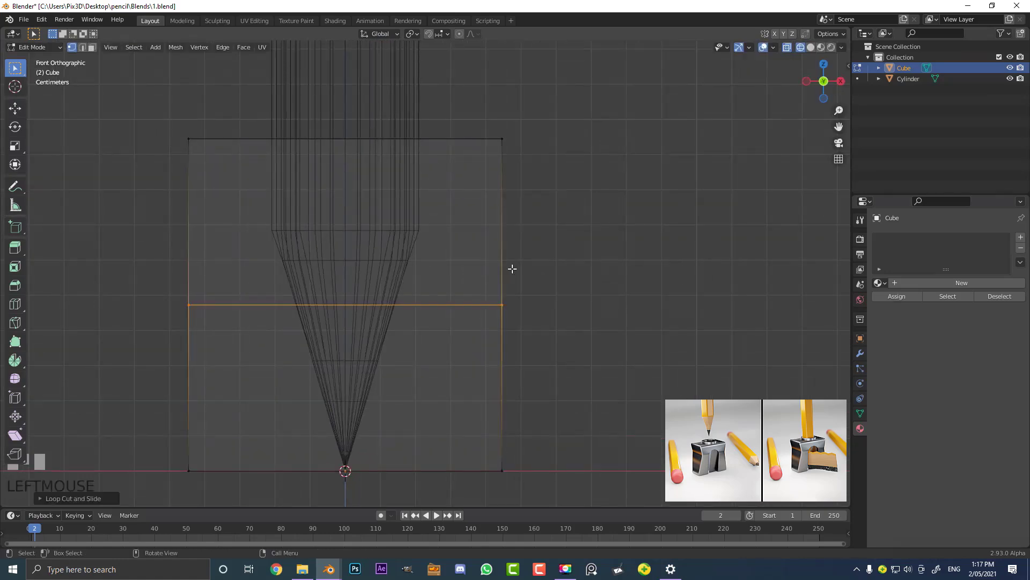
# Raise the block's horizontal edge loop to just below the shoulder where the pencil starts to taper
pyautogui.press('g')
pyautogui.press('g')
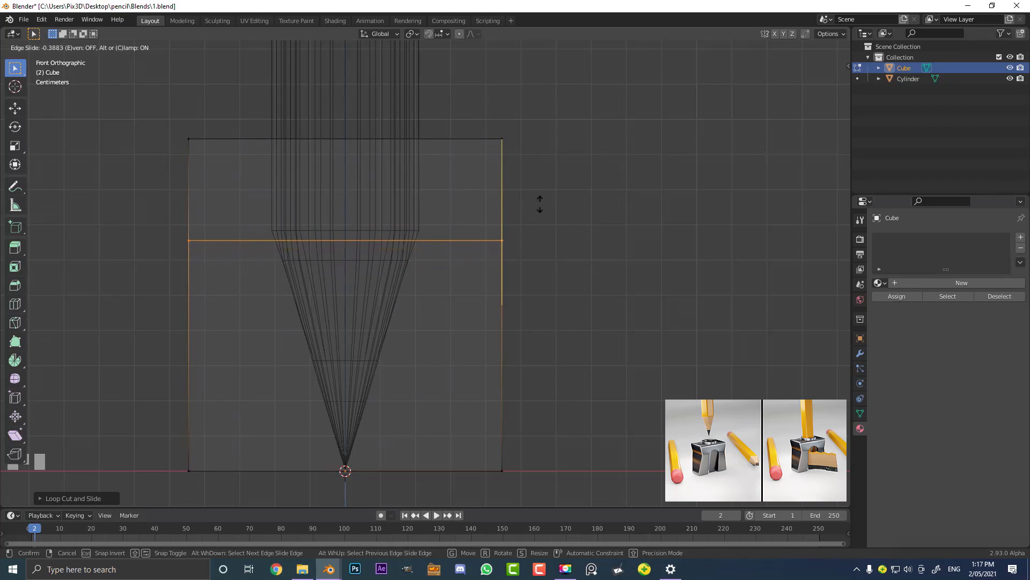
pyautogui.click(541, 200)
pyautogui.press('g')
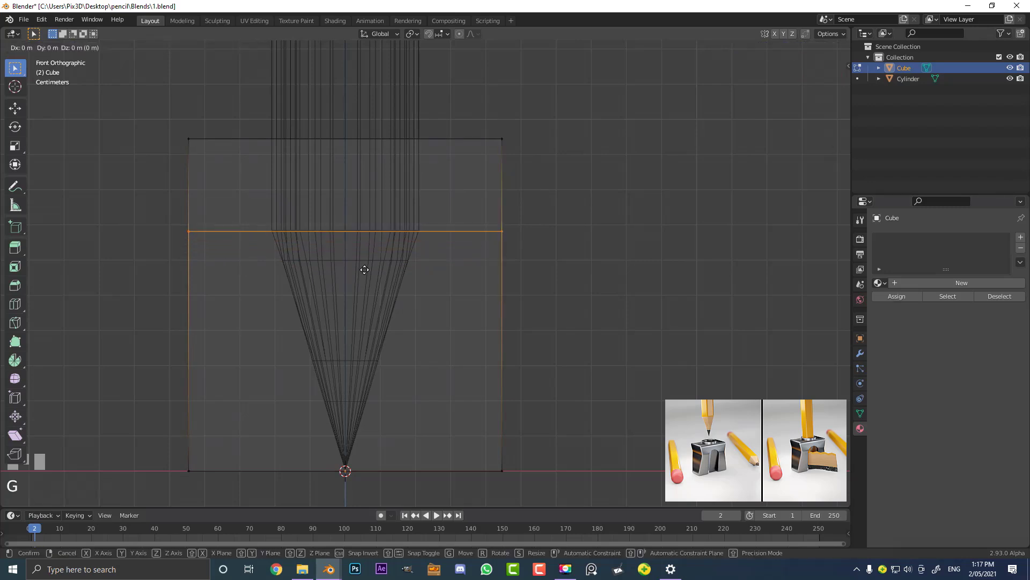
pyautogui.press('z')
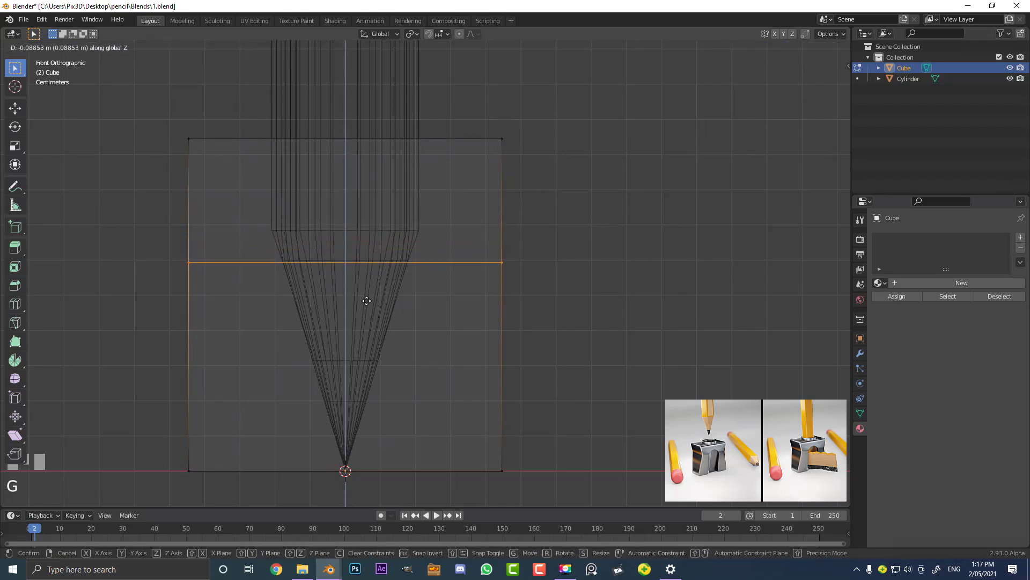
pyautogui.click(367, 298)
# Move all vertices of the block's front side inward along Y by about 0.17 m, closer to the pencil
pyautogui.moveTo(367, 297); pyautogui.dragTo(508, 272, button='middle')
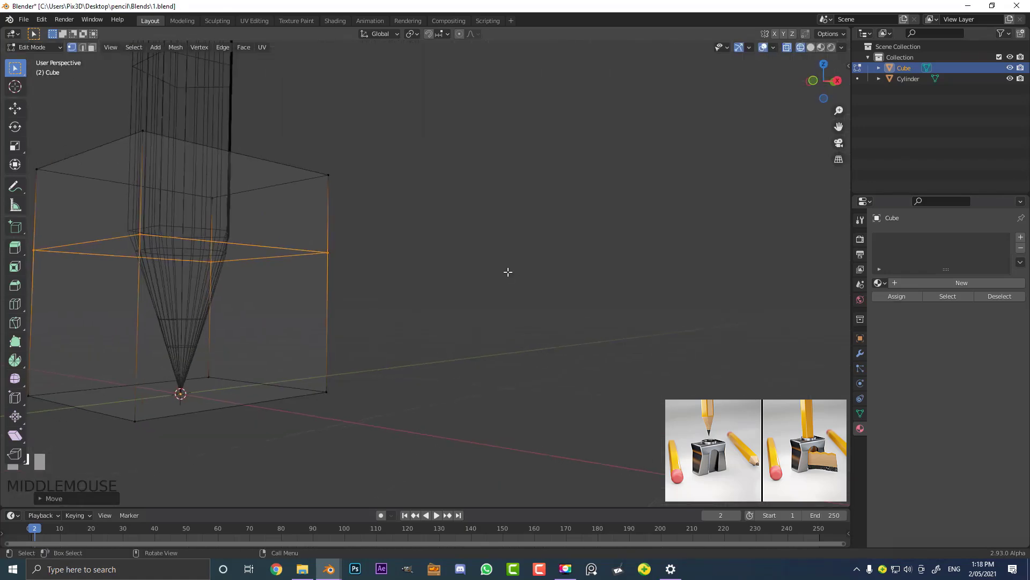
pyautogui.press('KP_3')
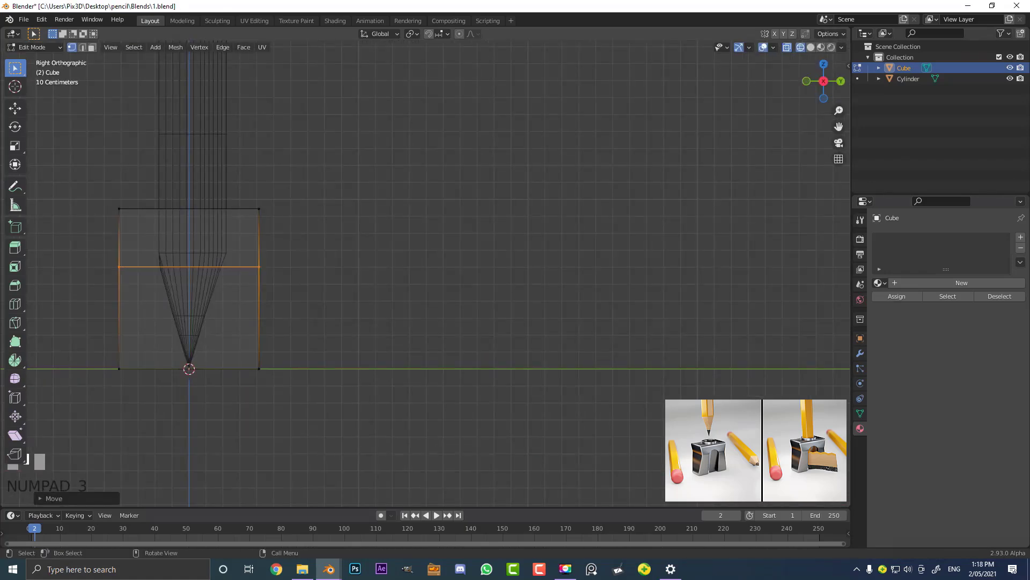
pyautogui.click(66, 386)
pyautogui.moveTo(70, 411); pyautogui.dragTo(146, 172)
pyautogui.moveTo(391, 288)
pyautogui.keyDown('shift'); pyautogui.mouseDown(button='middle')
pyautogui.moveTo(546, 311)
pyautogui.moveTo(564, 329)
pyautogui.mouseUp(button='middle'); pyautogui.keyUp('shift')
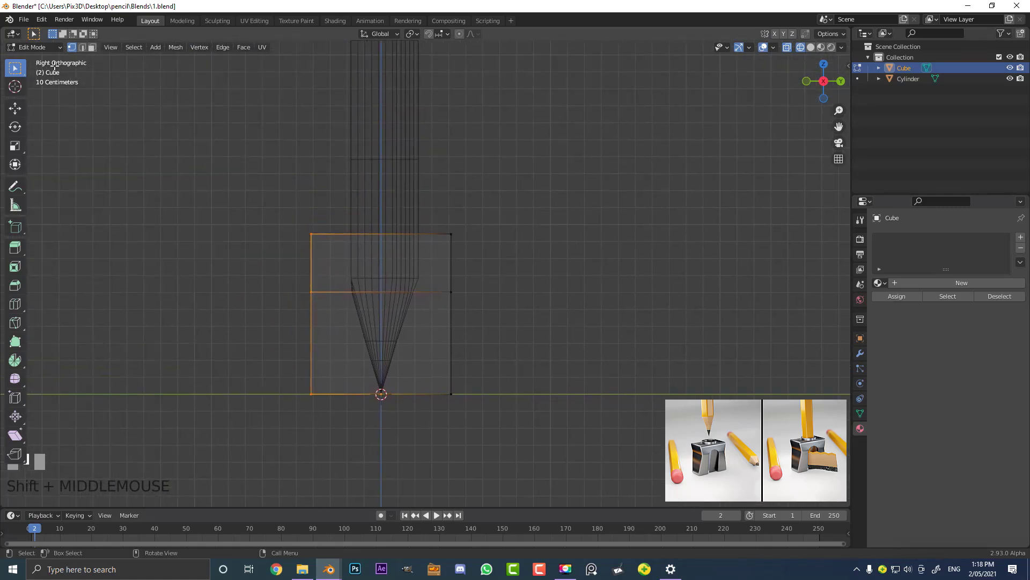
pyautogui.press('KP_3')
pyautogui.moveTo(224, 450); pyautogui.dragTo(342, 142)
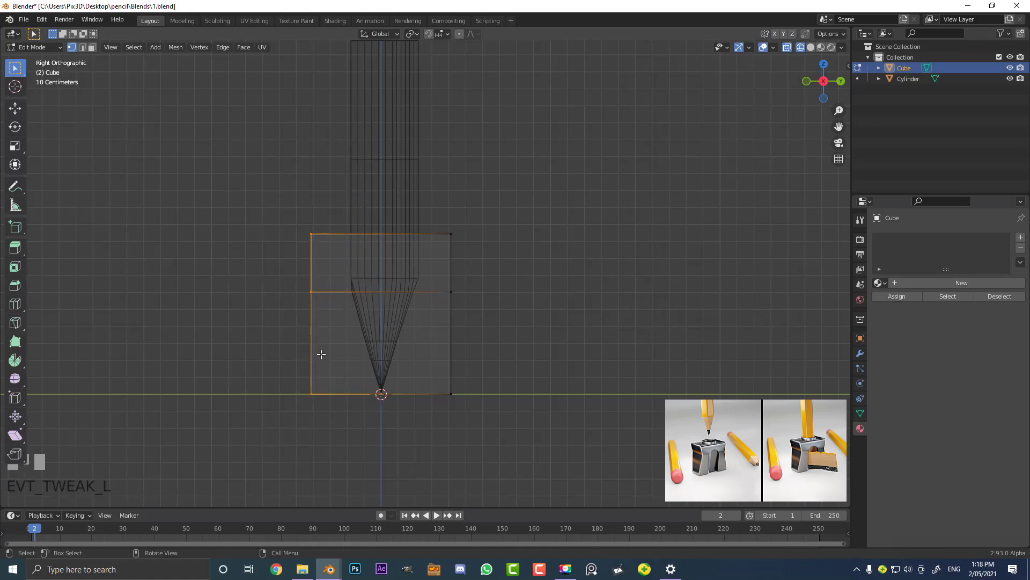
pyautogui.press('g')
pyautogui.press('y')
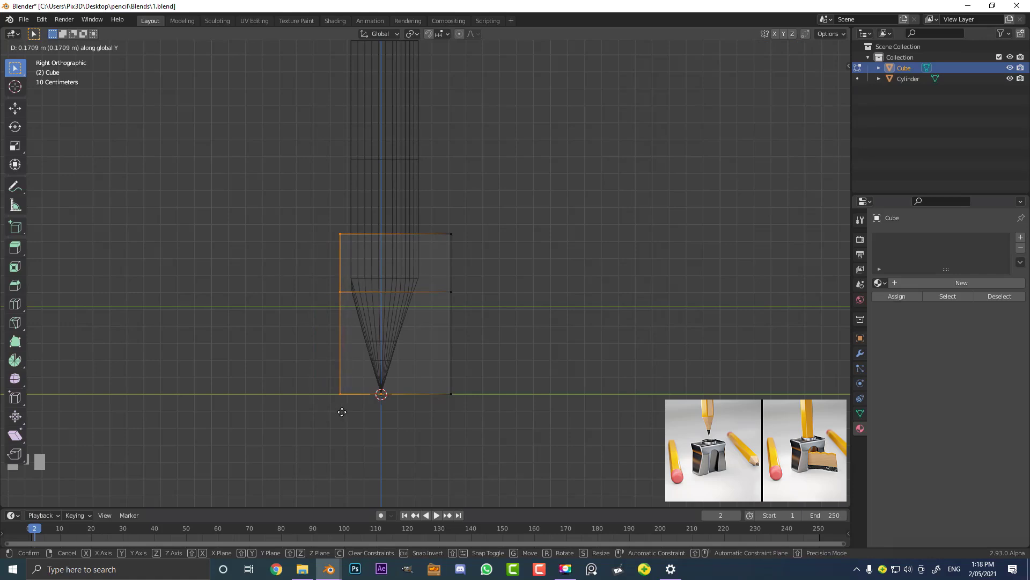
pyautogui.click(341, 412)
# Move the block's bottom front vertices about 0.2 m along Y toward the pencil tip to slope the lower front face
pyautogui.moveTo(259, 424); pyautogui.dragTo(372, 363)
pyautogui.moveTo(354, 375); pyautogui.dragTo(387, 387, button='middle')
pyautogui.press('KP_3')
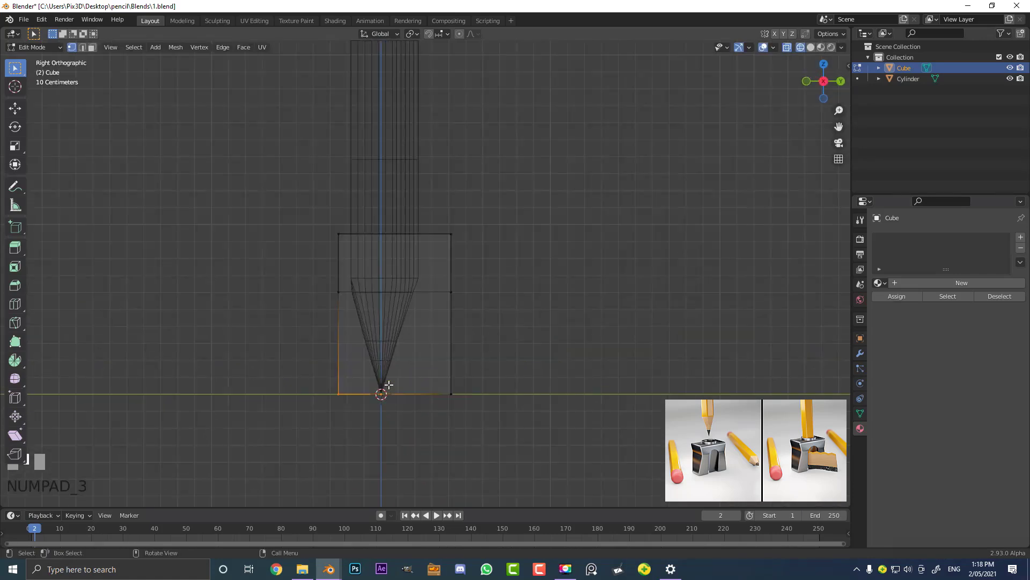
pyautogui.press('g')
pyautogui.press('y')
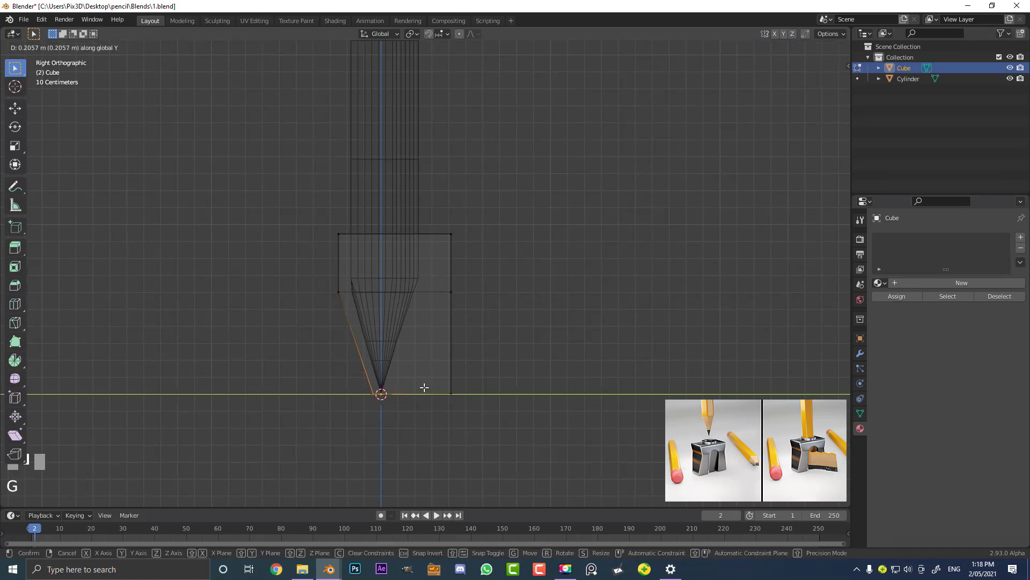
pyautogui.click(424, 387)
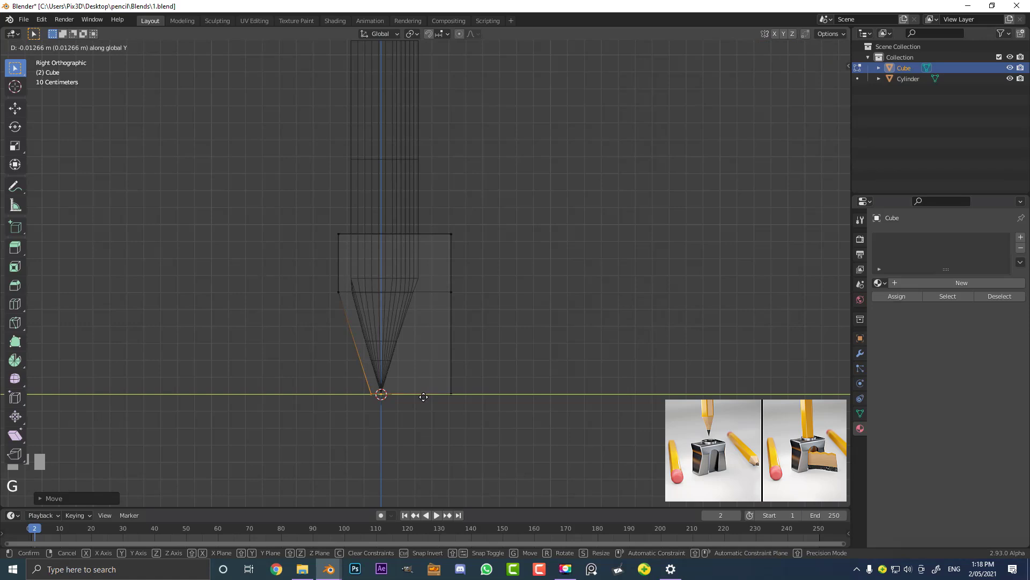
# Move all vertices of the block's back side inward along Y by about 0.07 m, closer to the pencil
pyautogui.scroll(2, 320, 331)
pyautogui.keyDown('shift'); pyautogui.moveTo(320, 332); pyautogui.dragTo(365, 270, button='middle'); pyautogui.keyUp('shift')
pyautogui.scroll(2, 349, 234)
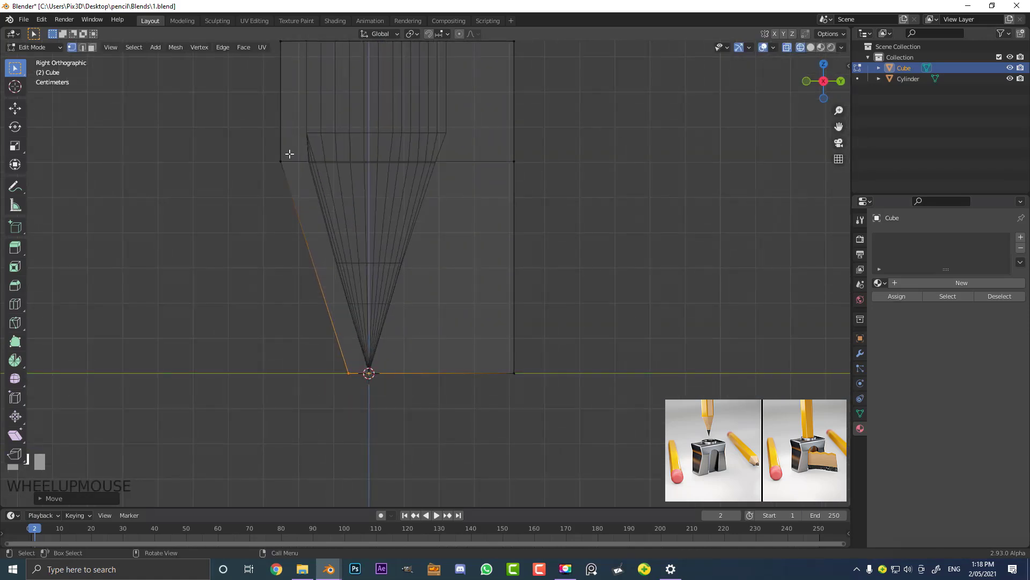
pyautogui.moveTo(289, 452); pyautogui.dragTo(345, 121)
pyautogui.moveTo(246, 145); pyautogui.dragTo(378, 405)
pyautogui.moveTo(399, 299); pyautogui.dragTo(458, 306, button='middle')
pyautogui.press('KP_3')
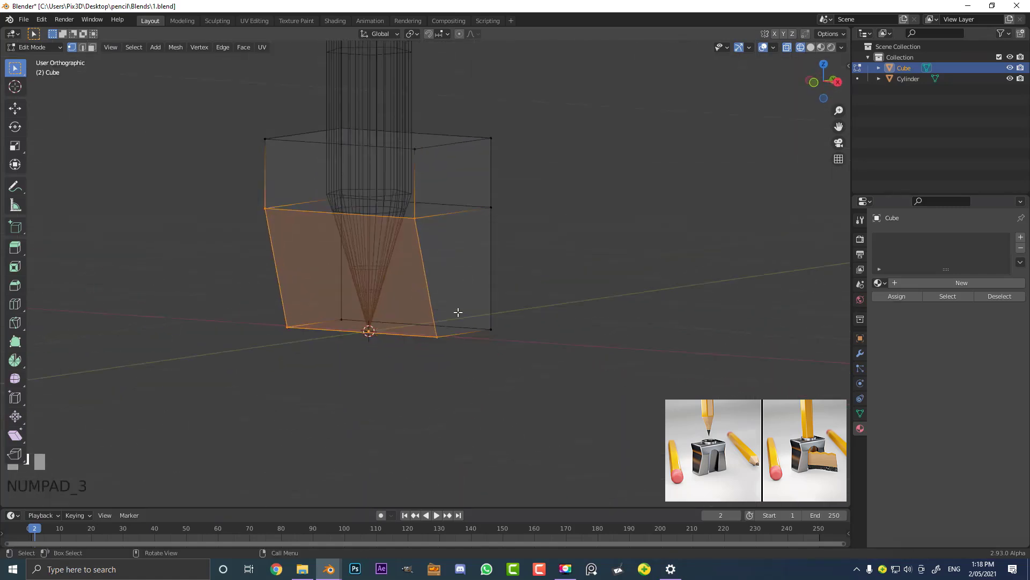
pyautogui.moveTo(533, 397); pyautogui.dragTo(430, 70)
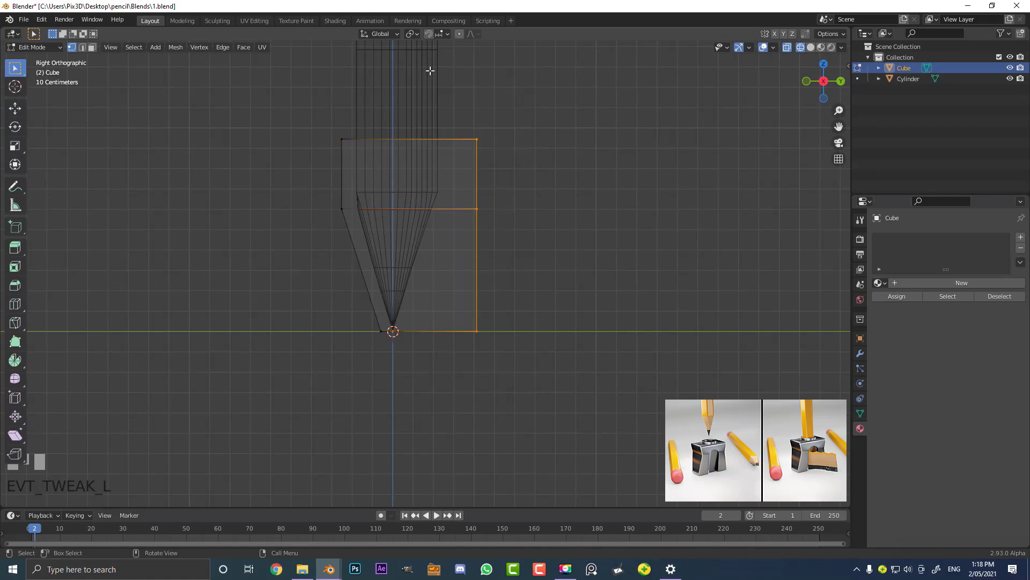
pyautogui.press('g')
pyautogui.press('y')
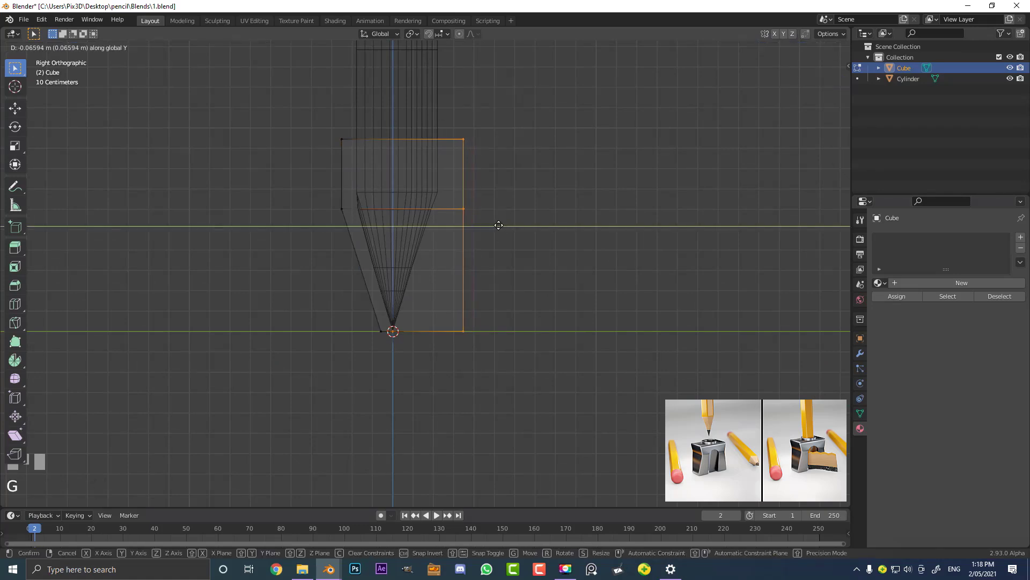
pyautogui.click(500, 225)
# Leave mesh editing on the block and display the scene in solid shading from the front
pyautogui.press('KP_1')
pyautogui.press('z')
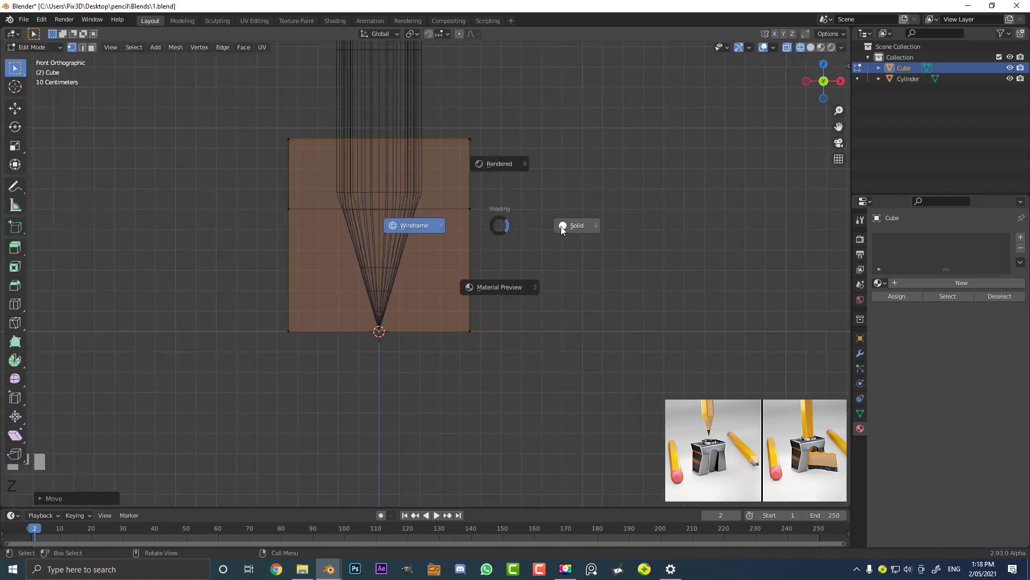
pyautogui.click(561, 226)
pyautogui.scroll(-1, 420, 206)
pyautogui.scroll(-1, 420, 206)
pyautogui.press('z')
pyautogui.click(556, 221)
pyautogui.moveTo(556, 220)
pyautogui.mouseDown(button='middle')
pyautogui.moveTo(551, 212)
pyautogui.moveTo(544, 239)
pyautogui.mouseUp(button='middle')
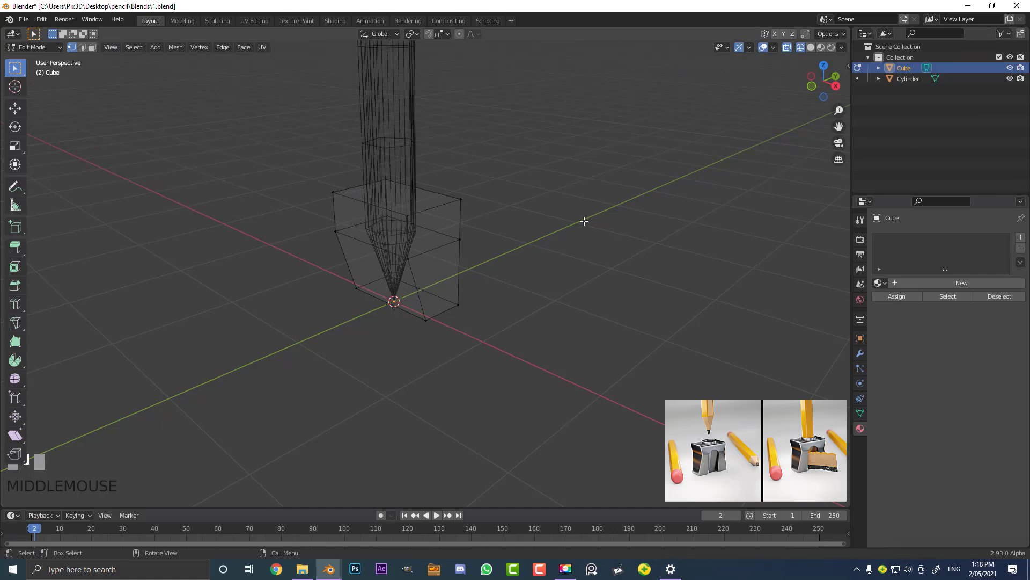
pyautogui.press('Tab')
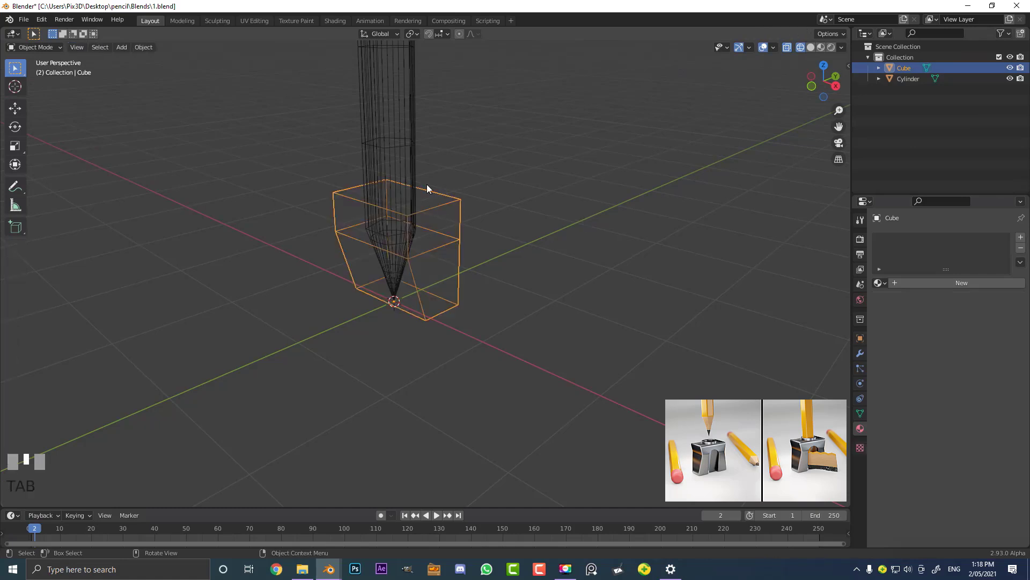
pyautogui.press('z')
pyautogui.click(476, 199)
pyautogui.press('KP_1')
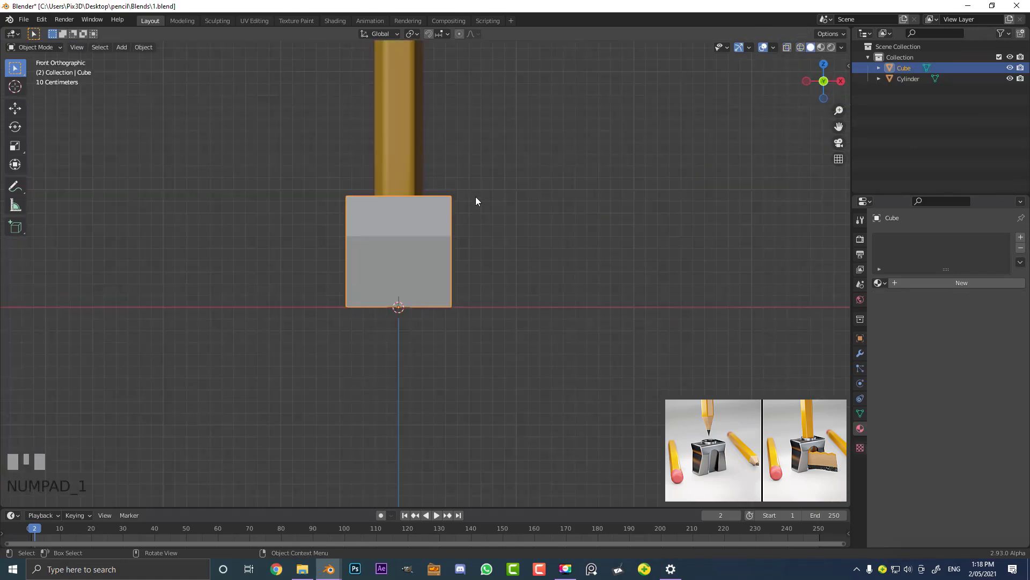
# Apply the sharpener block's scale
pyautogui.click(861, 353)
pyautogui.scroll(3, 514, 232)
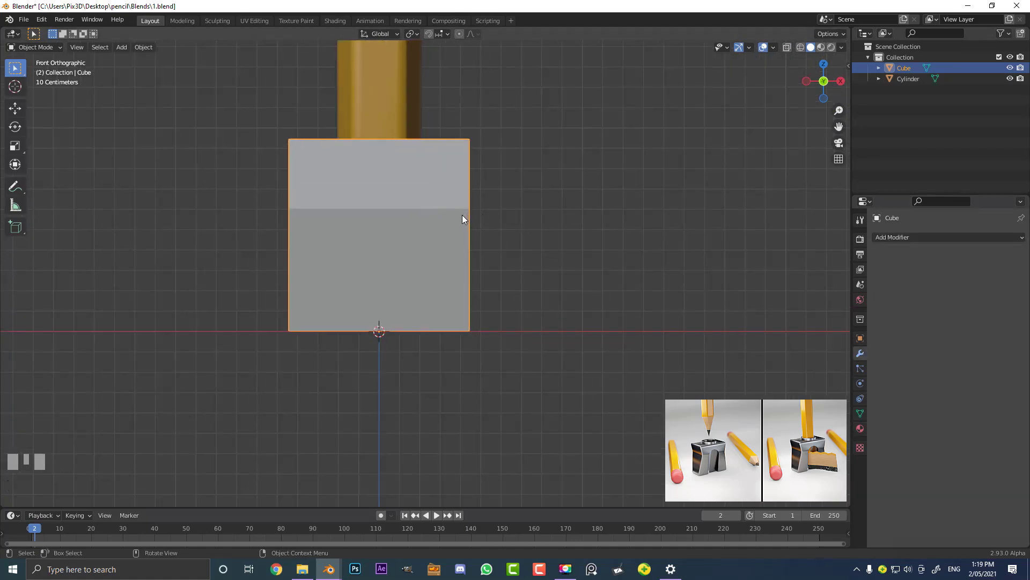
pyautogui.hotkey('ctrl', 'a')
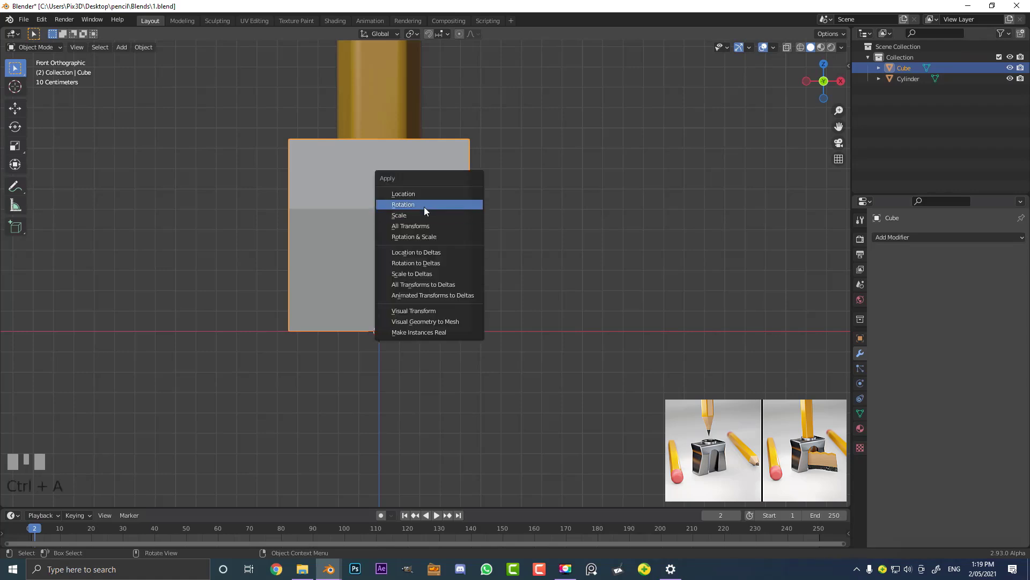
pyautogui.click(407, 215)
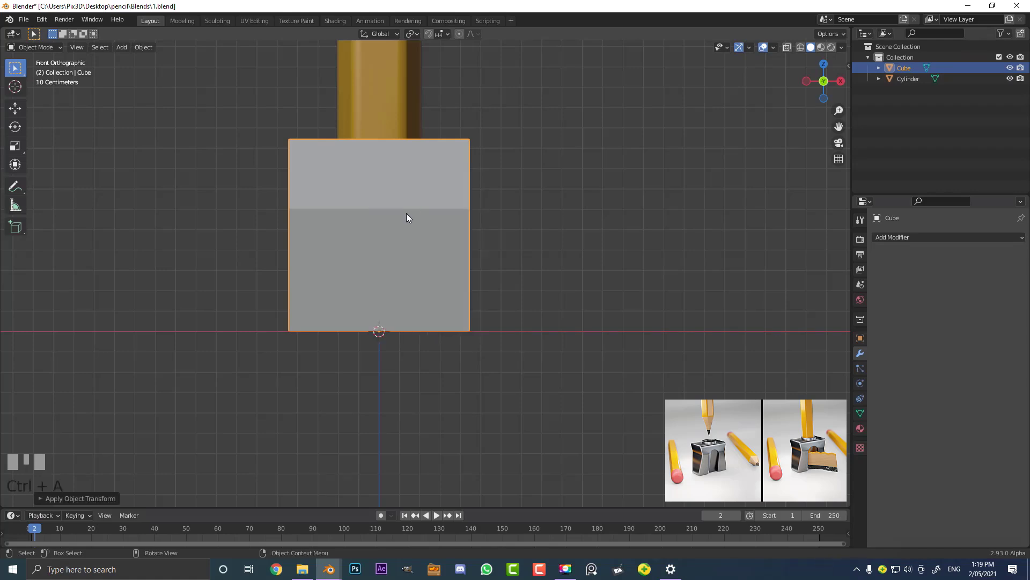
# Add a Bevel modifier to the block with an amount of 0.036 m and 3 segments
pyautogui.click(887, 236)
pyautogui.click(811, 279)
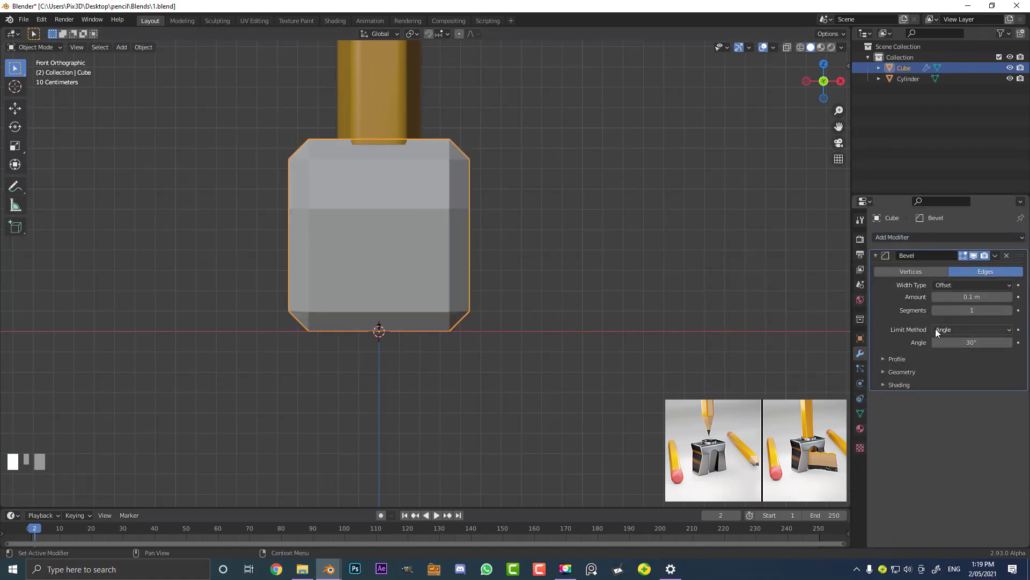
pyautogui.moveTo(976, 297); pyautogui.dragTo(953, 296)
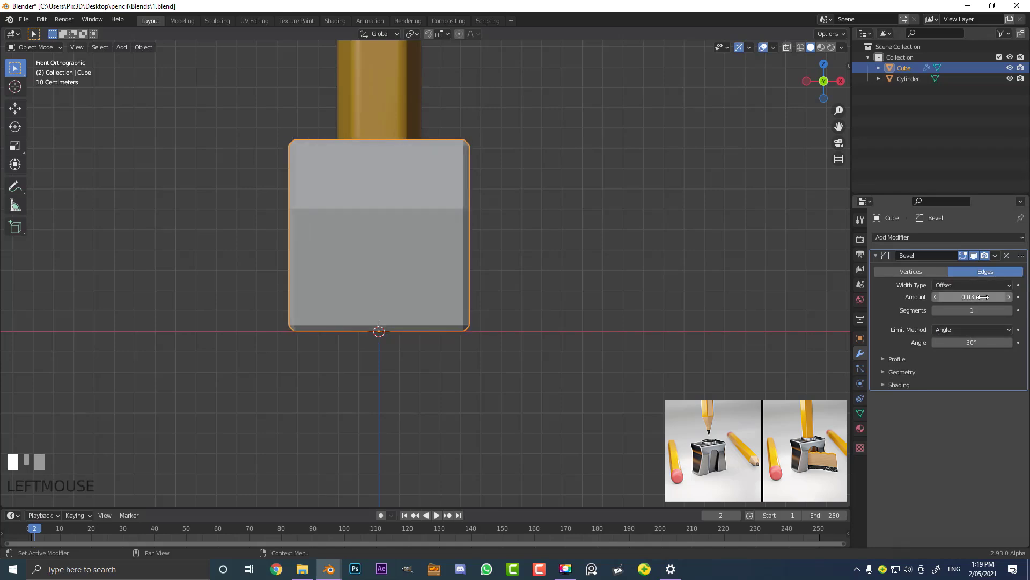
pyautogui.click(1010, 311)
pyautogui.click(1009, 311)
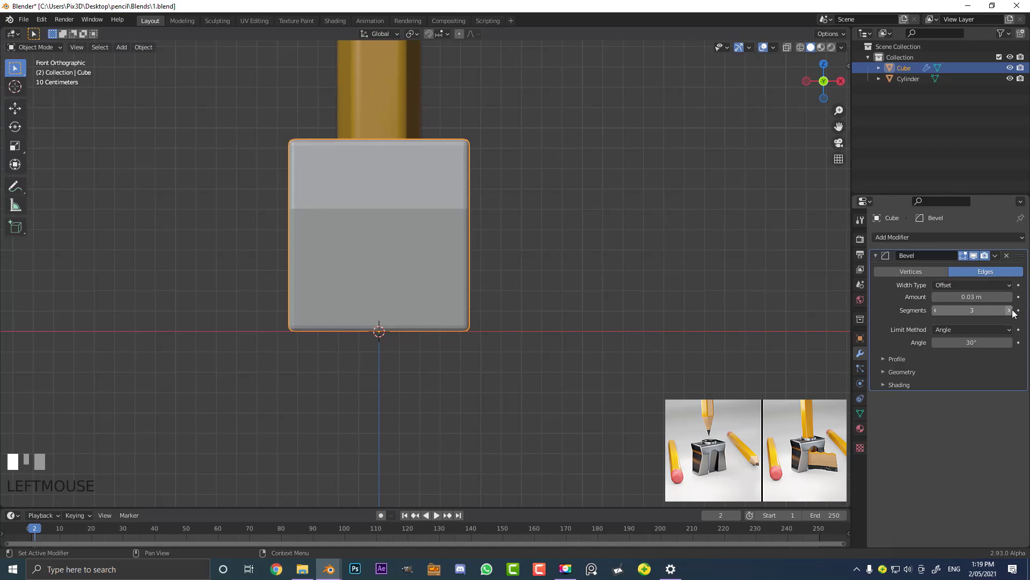
pyautogui.keyDown('shift'); pyautogui.moveTo(971, 297); pyautogui.dragTo(989, 297); pyautogui.keyUp('shift')
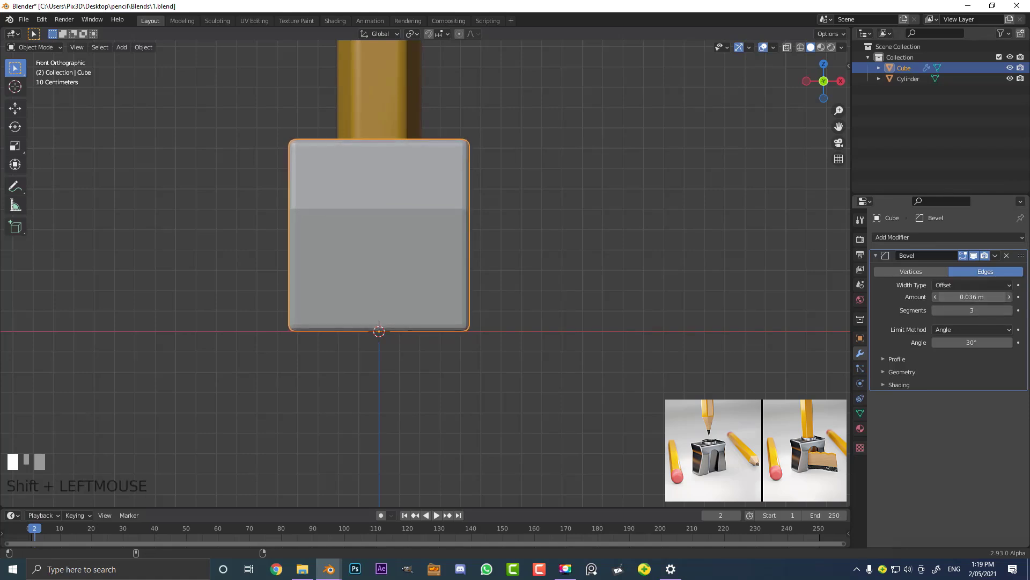
# Shade the beveled sharpener block smooth
pyautogui.moveTo(520, 216); pyautogui.dragTo(458, 226, button='middle')
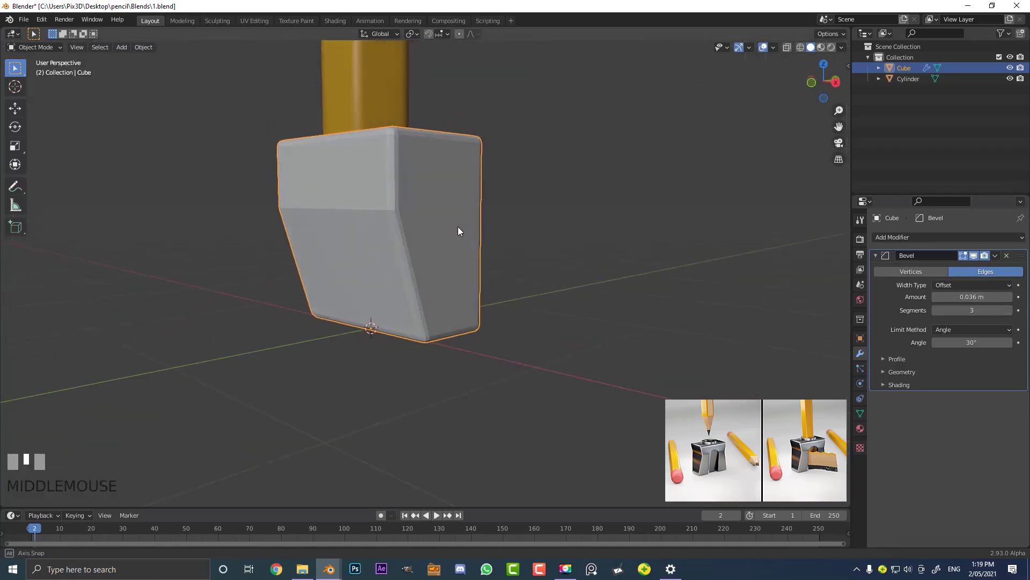
pyautogui.click(139, 52)
pyautogui.click(143, 48)
pyautogui.click(344, 231)
pyautogui.click(143, 47)
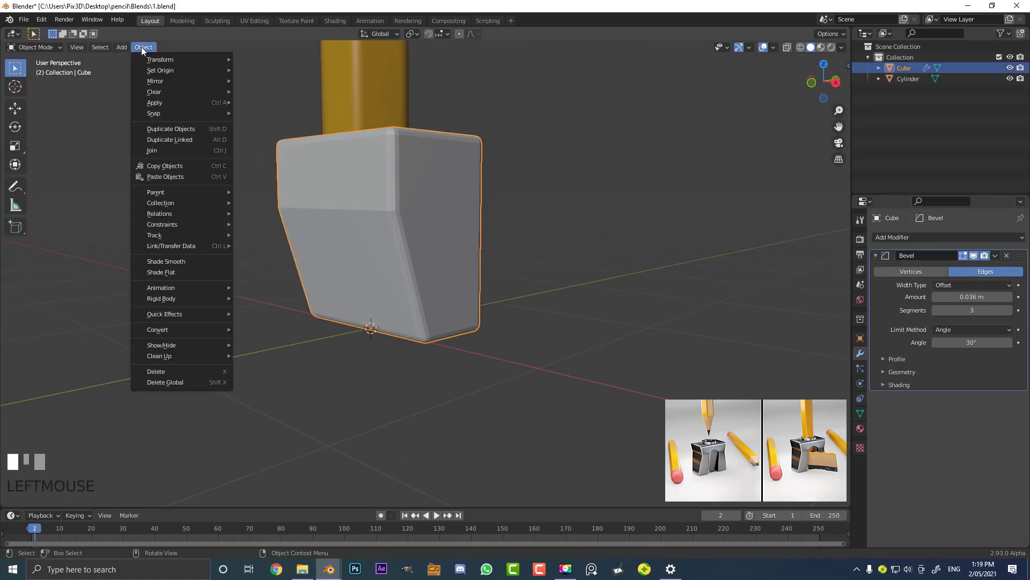
pyautogui.click(181, 262)
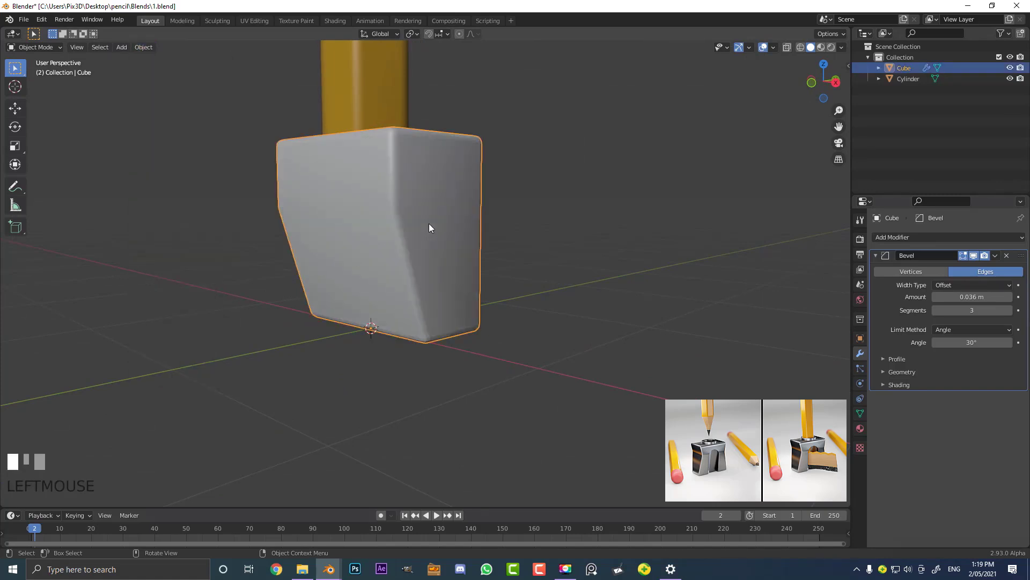
# Deselect the block and add a 32-vertex cylinder with a 1 m radius and 2 m depth at the origin
pyautogui.press('KP_1')
pyautogui.hotkey('alt', 'a')
pyautogui.scroll(1, 386, 204)
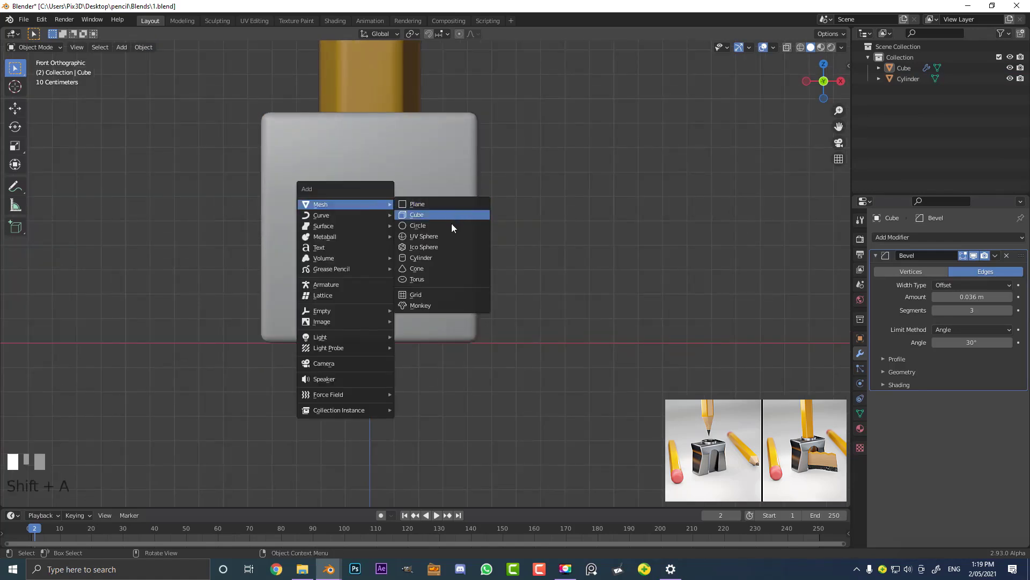
pyautogui.press('Escape')
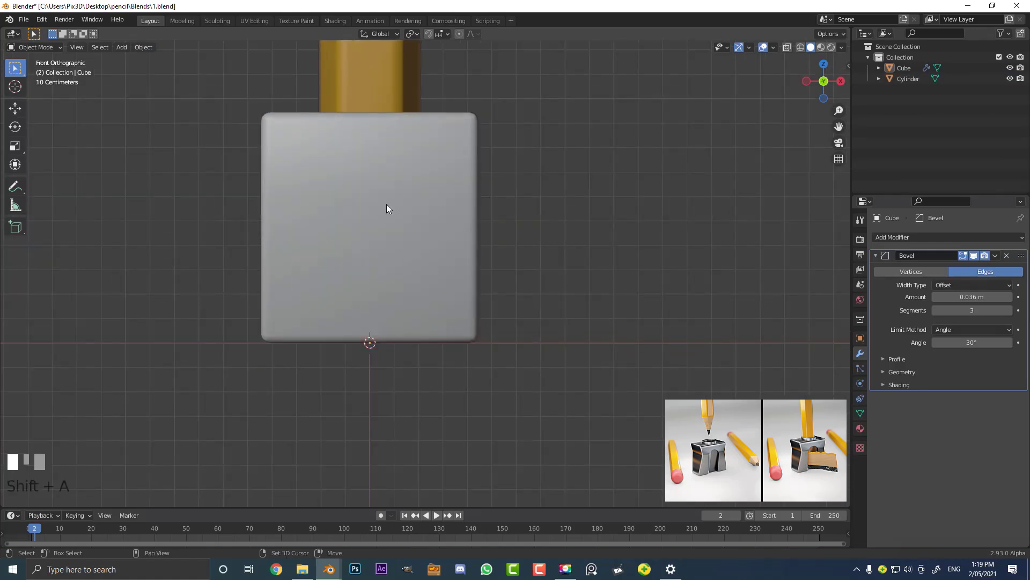
pyautogui.hotkey('shift', 'a')
pyautogui.moveTo(387, 206)
pyautogui.click(448, 259)
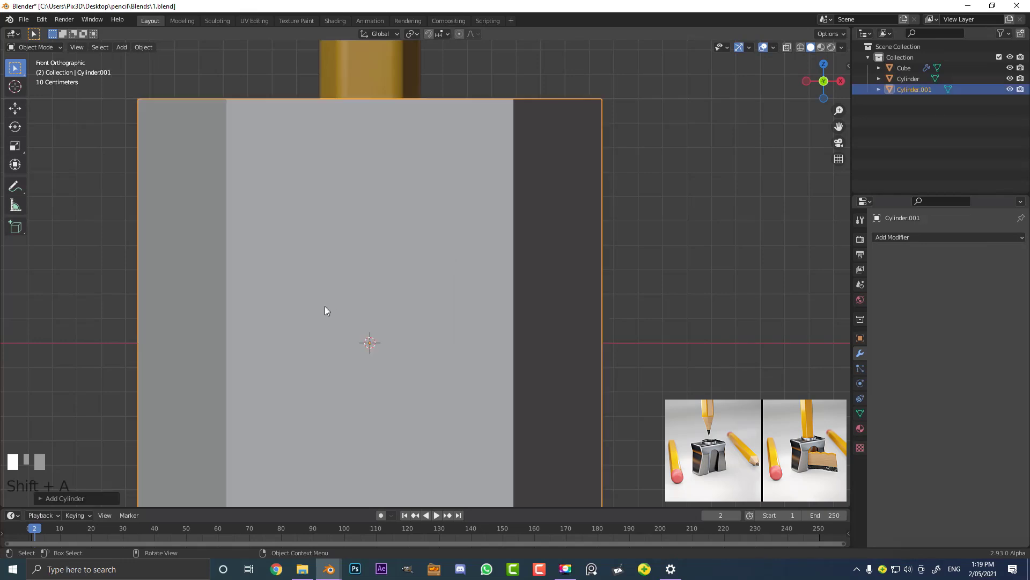
pyautogui.click(42, 498)
pyautogui.doubleClick(145, 373)
pyautogui.write('5')
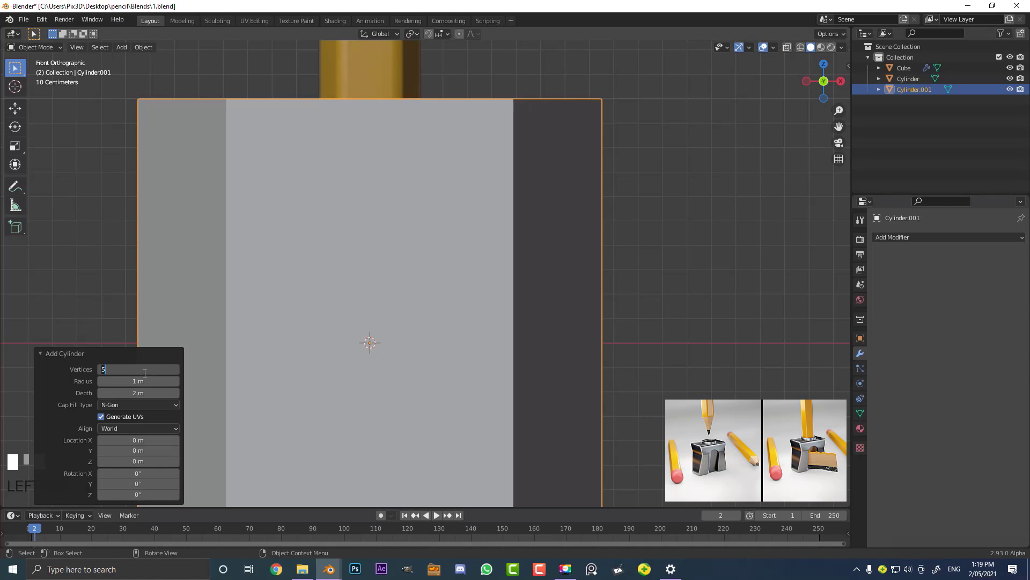
pyautogui.press('Return')
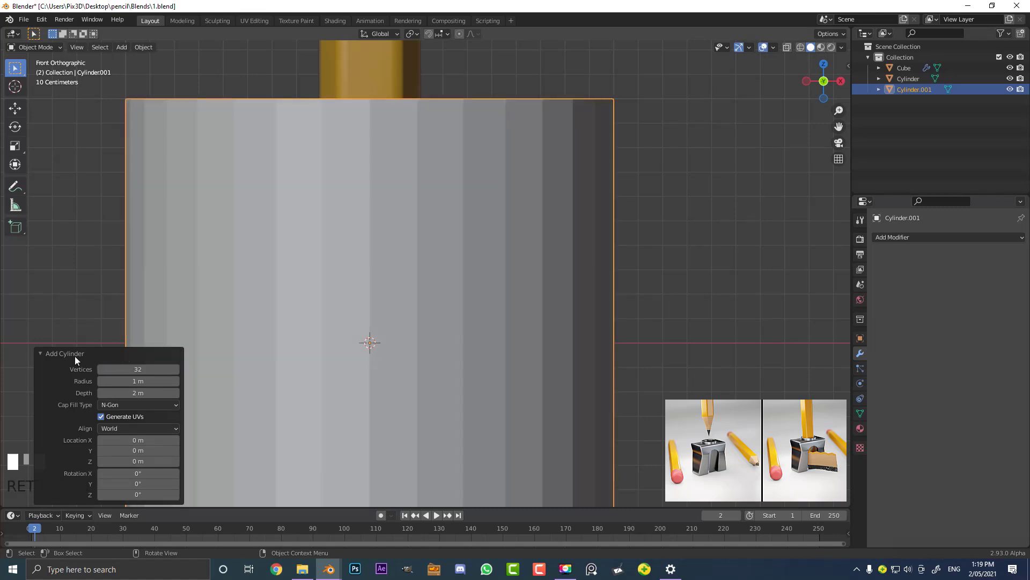
pyautogui.click(43, 352)
pyautogui.scroll(-5, 342, 247)
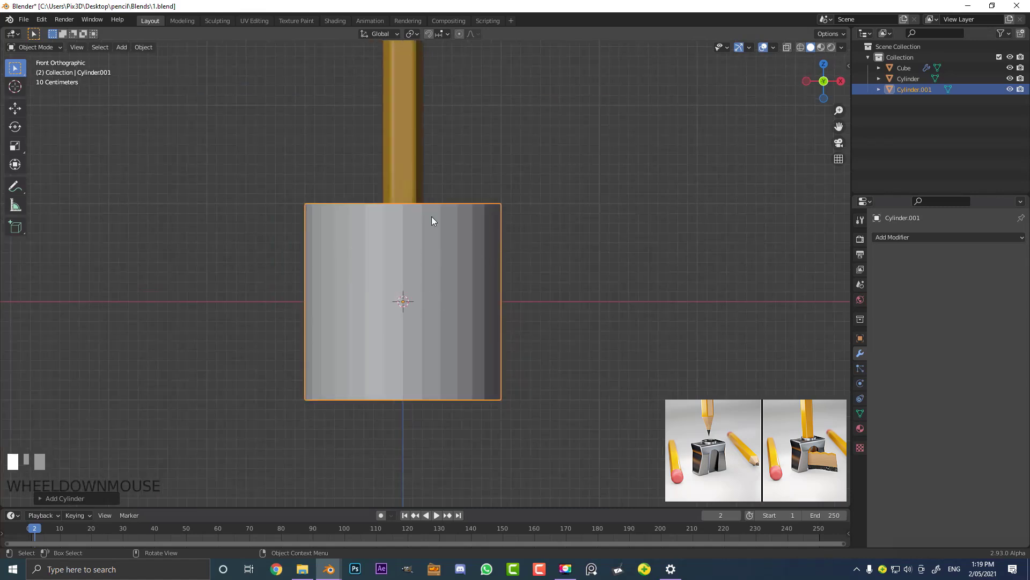
# Rotate the new cylinder's mesh 90° around the X axis so its round ends face front and back
pyautogui.press('Tab')
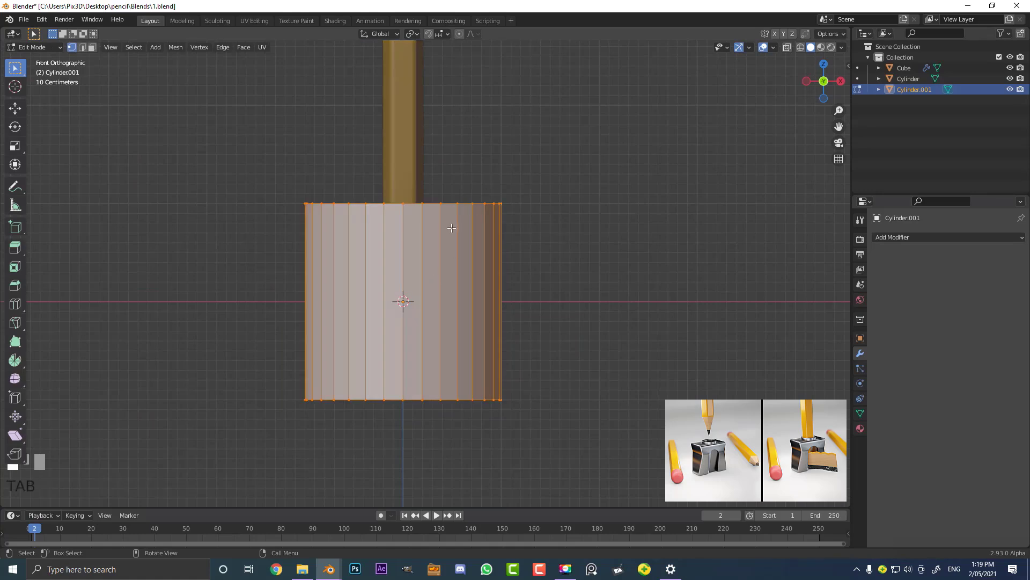
pyautogui.write('r90')
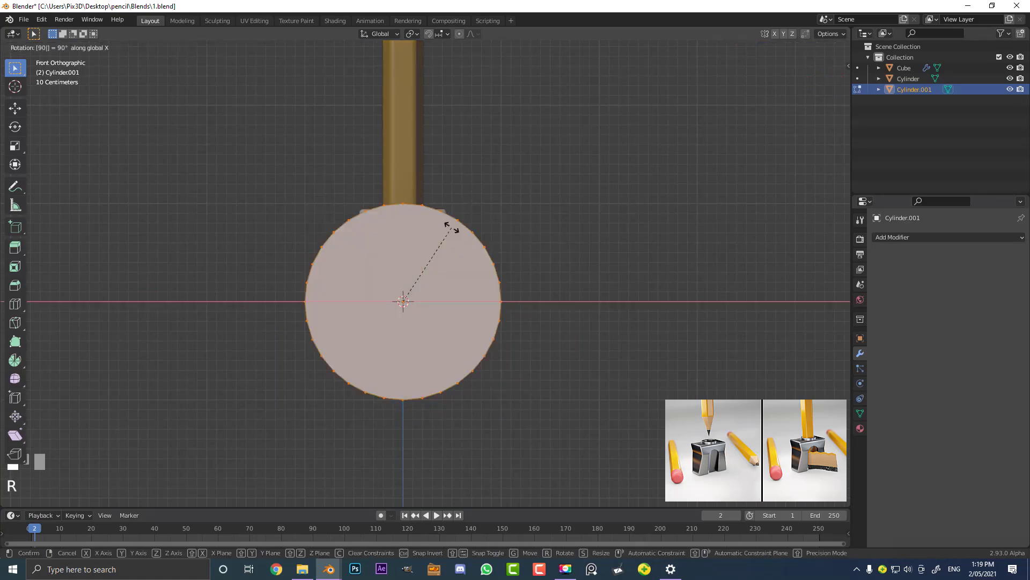
pyautogui.press('Return')
pyautogui.moveTo(446, 273); pyautogui.dragTo(477, 291, button='middle')
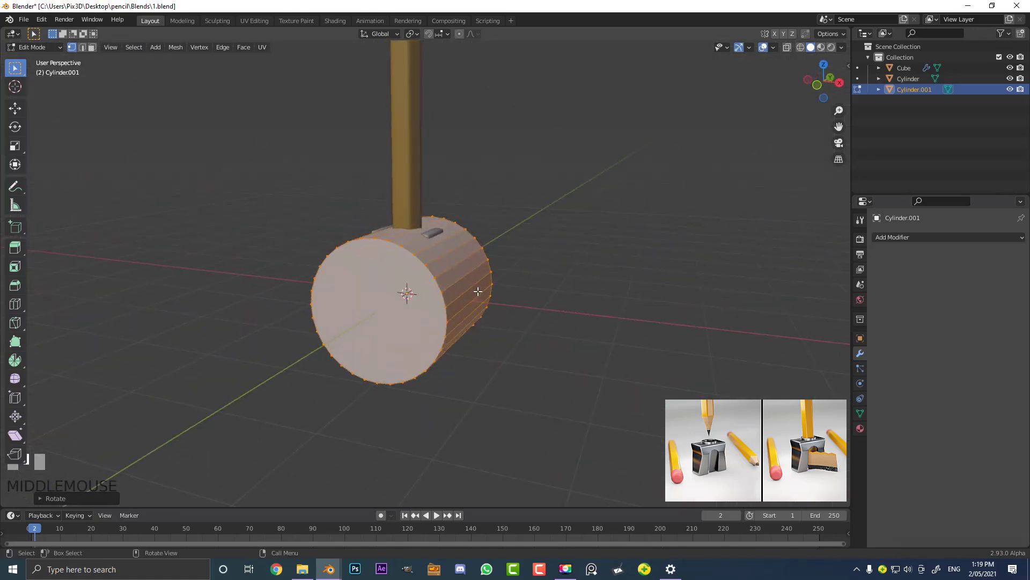
# Extrude the lower half of the cylinder straight down along Z by about 3 m
pyautogui.press('KP_1')
pyautogui.scroll(2, 478, 291)
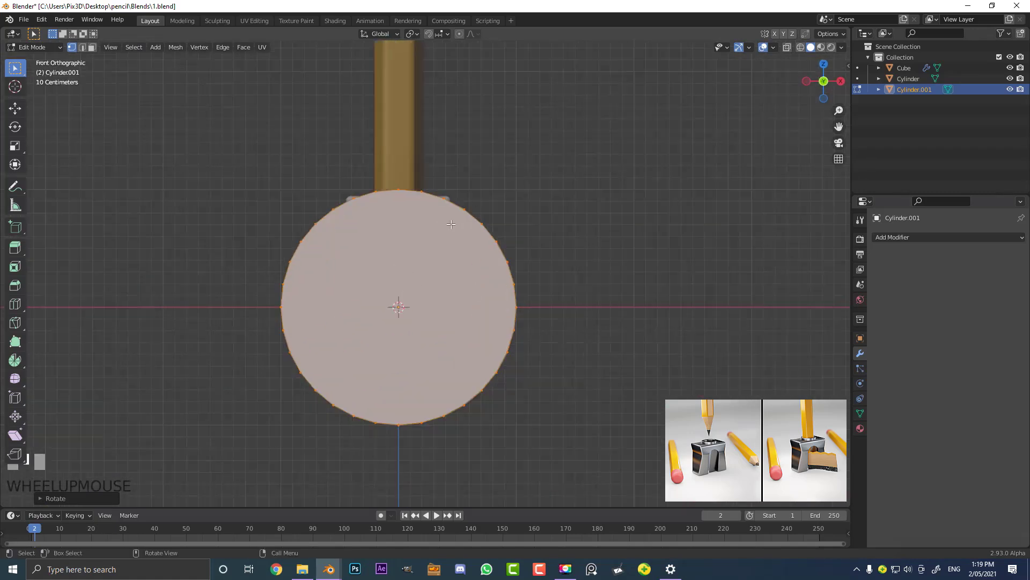
pyautogui.moveTo(424, 279)
pyautogui.mouseDown(button='middle')
pyautogui.moveTo(440, 322)
pyautogui.moveTo(449, 319)
pyautogui.mouseUp(button='middle')
pyautogui.press('KP_1')
pyautogui.press('z')
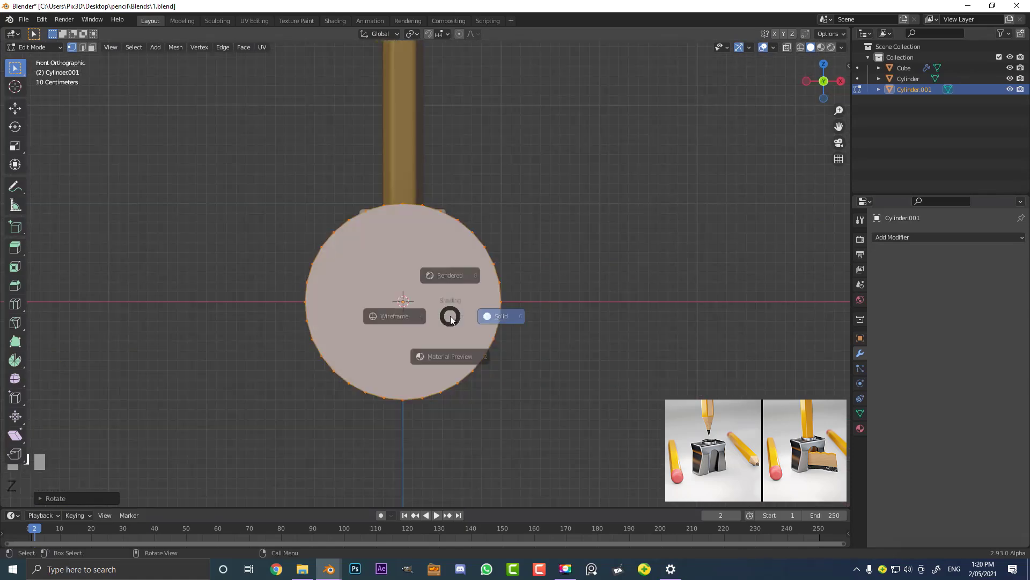
pyautogui.click(362, 306)
pyautogui.moveTo(213, 435)
pyautogui.mouseDown()
pyautogui.moveTo(540, 338)
pyautogui.moveTo(651, 285)
pyautogui.moveTo(651, 294)
pyautogui.mouseUp()
pyautogui.keyDown('shift'); pyautogui.moveTo(464, 371); pyautogui.dragTo(468, 273, button='middle'); pyautogui.keyUp('shift')
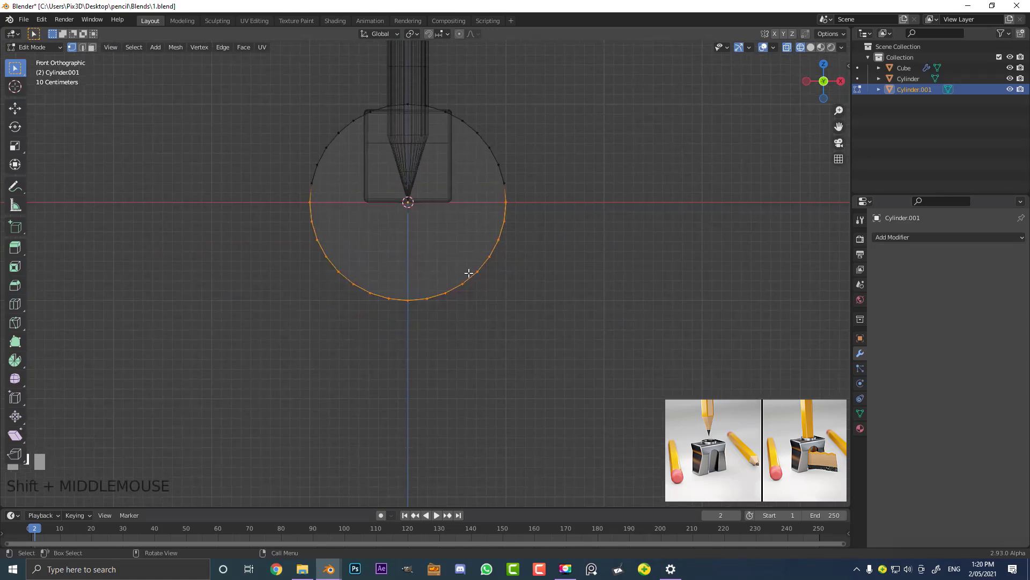
pyautogui.press('e')
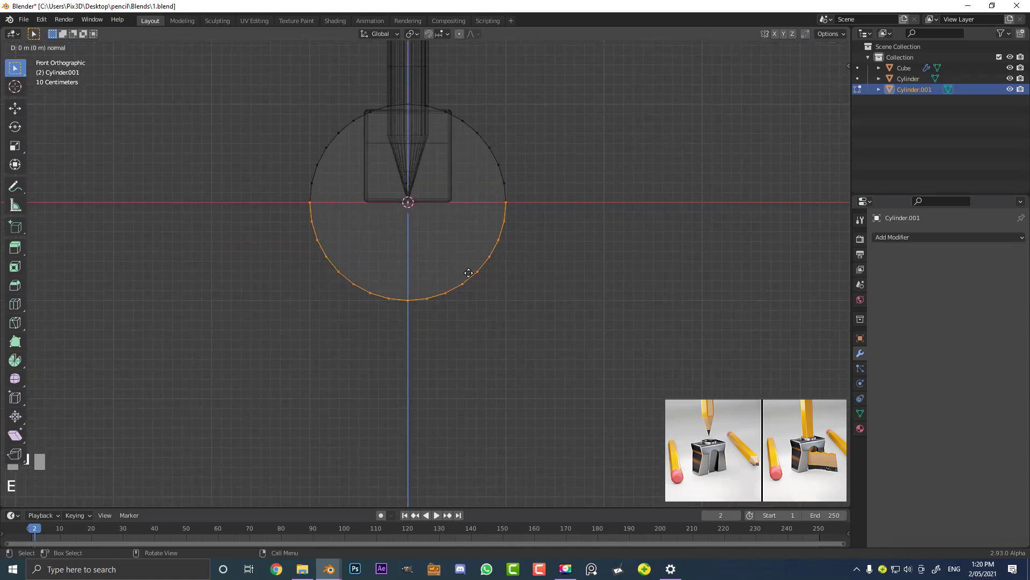
pyautogui.press('z')
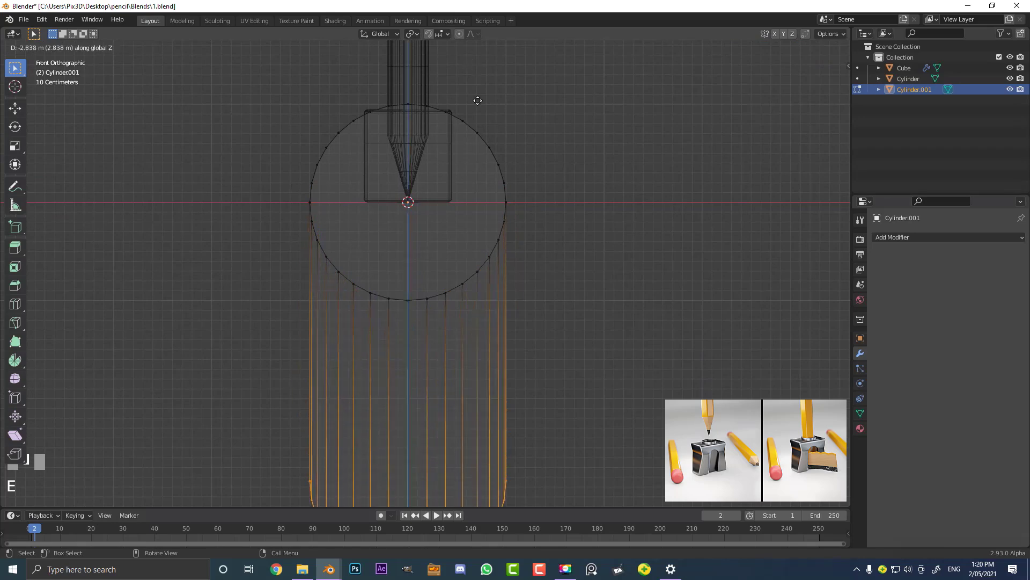
pyautogui.click(479, 111)
pyautogui.scroll(-3, 478, 244)
pyautogui.scroll(3, 469, 205)
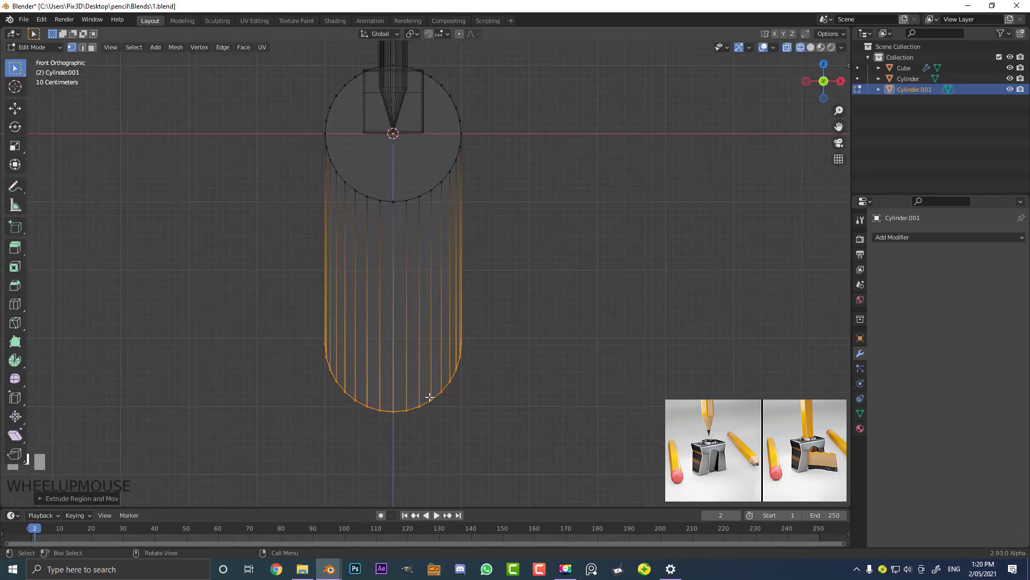
# Flatten the extruded lower vertices by scaling them to 0 along Z, and return to object mode in front view
pyautogui.moveTo(523, 359); pyautogui.dragTo(477, 365, button='middle')
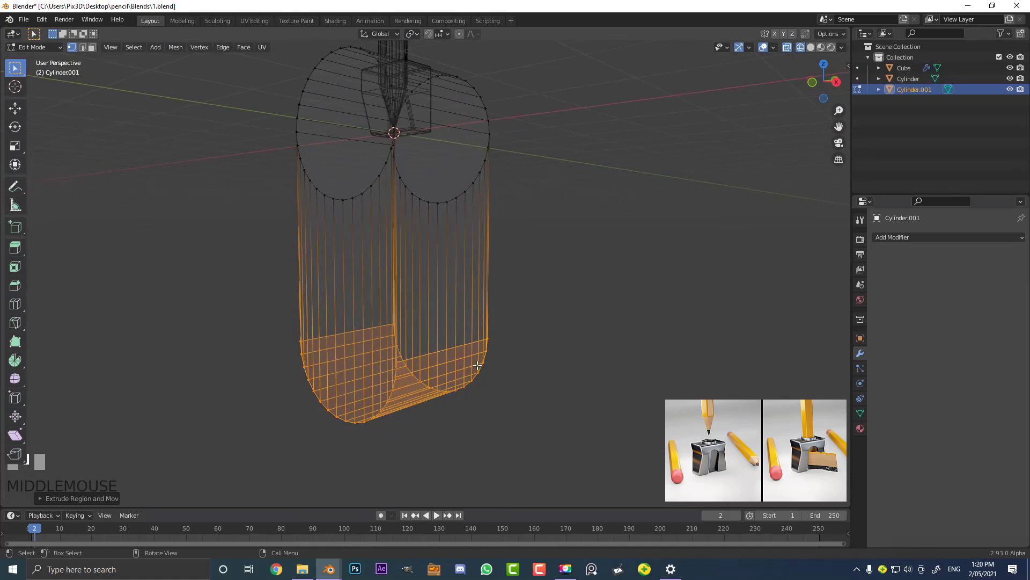
pyautogui.press('s')
pyautogui.press('z')
pyautogui.press('0')
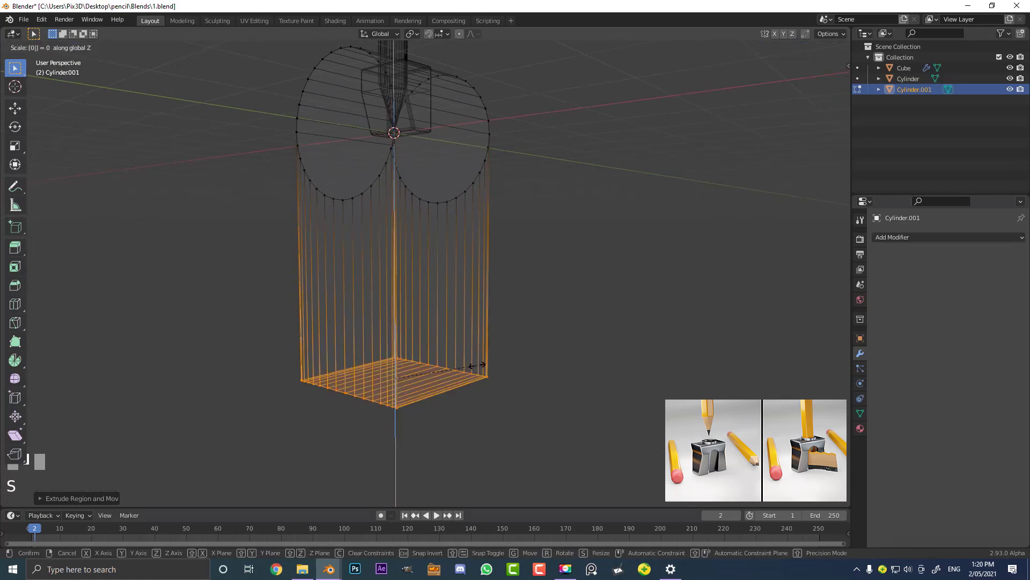
pyautogui.press('Return')
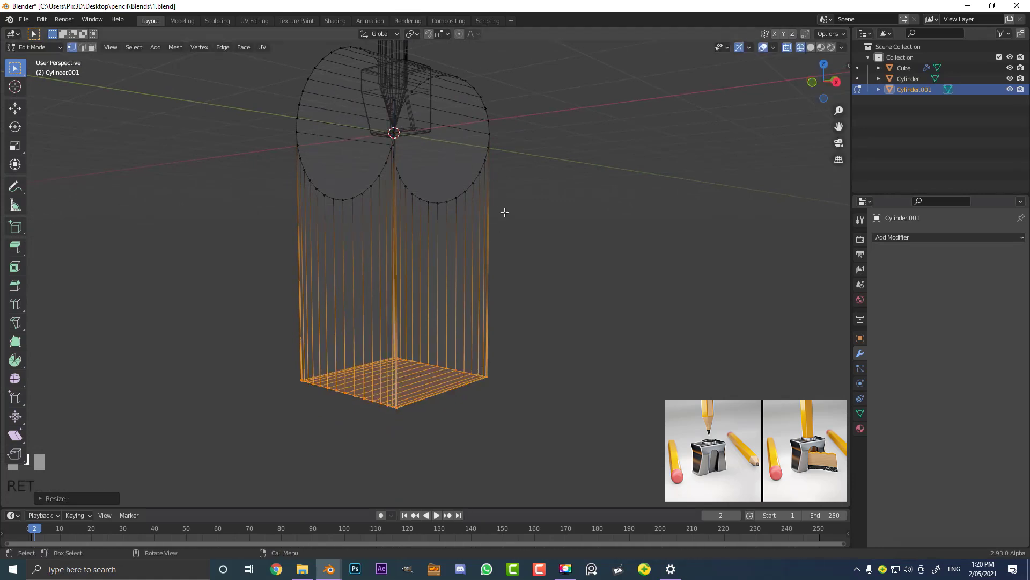
pyautogui.press('KP_1')
pyautogui.press('Tab')
# Scale the arch-shaped cylinder down to about 0.2 of its size, working in wireframe shading
pyautogui.press('z')
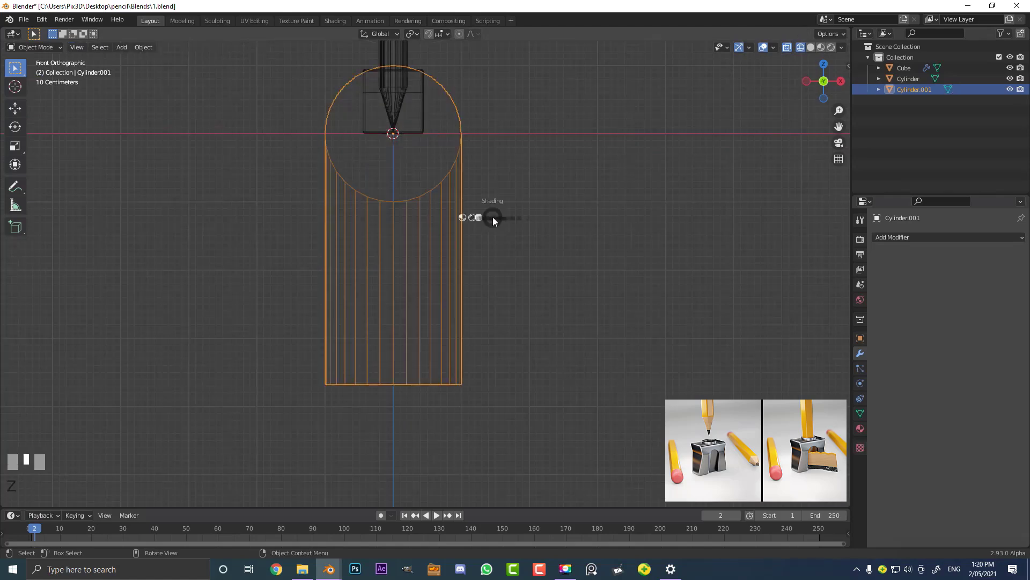
pyautogui.click(553, 220)
pyautogui.scroll(2, 519, 211)
pyautogui.press('z')
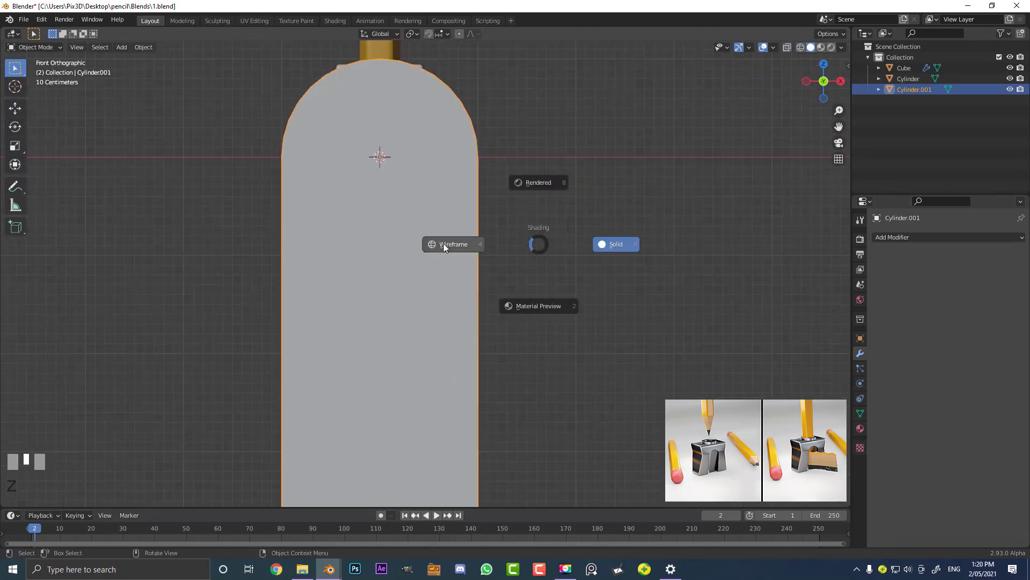
pyautogui.click(443, 242)
pyautogui.press('s')
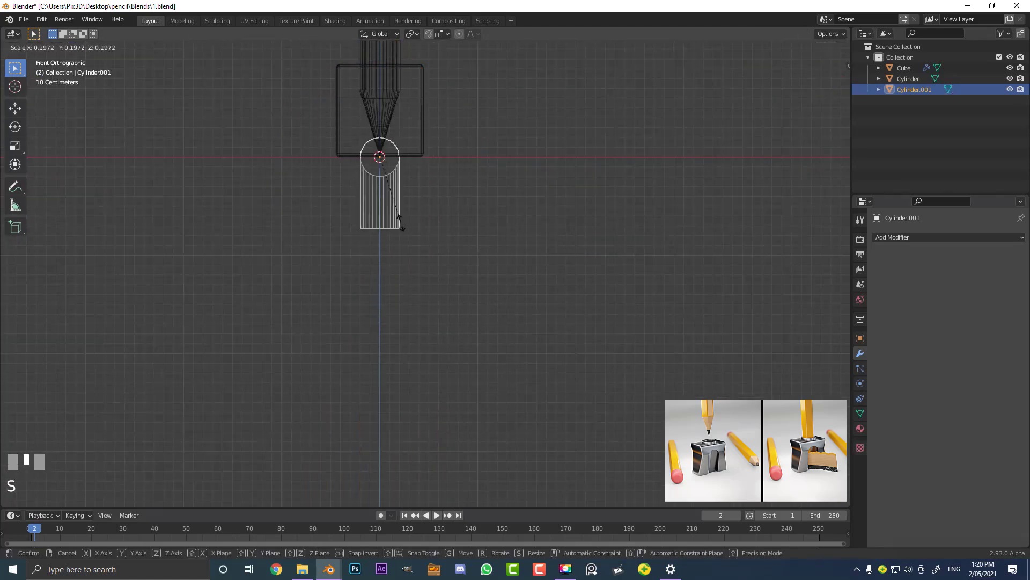
pyautogui.click(395, 223)
# Raise the arch-shaped cylinder about 0.72 m along Z so it sits inside the sharpener block
pyautogui.keyDown('shift'); pyautogui.moveTo(389, 244); pyautogui.dragTo(399, 327, button='middle'); pyautogui.keyUp('shift')
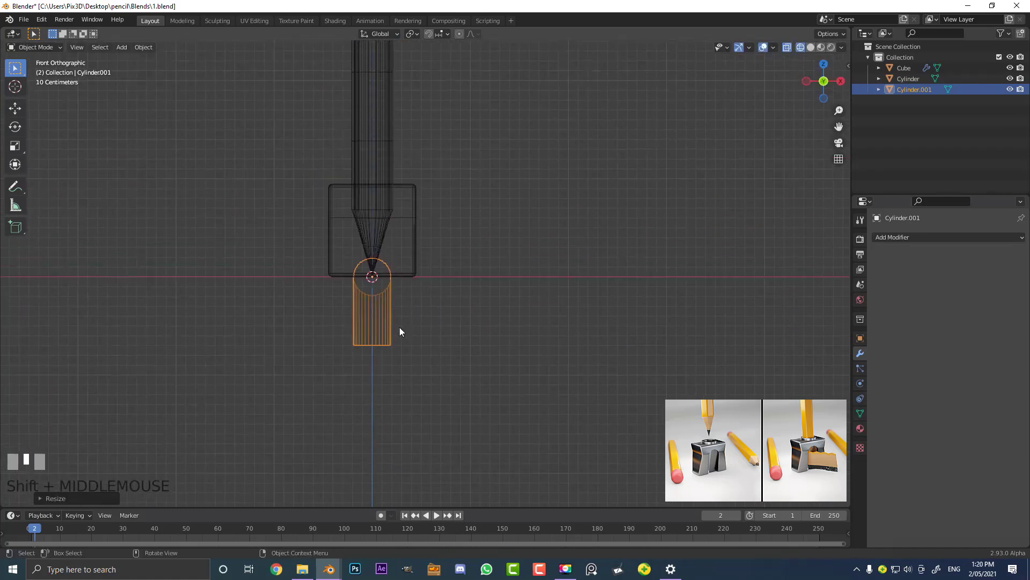
pyautogui.press('g')
pyautogui.press('z')
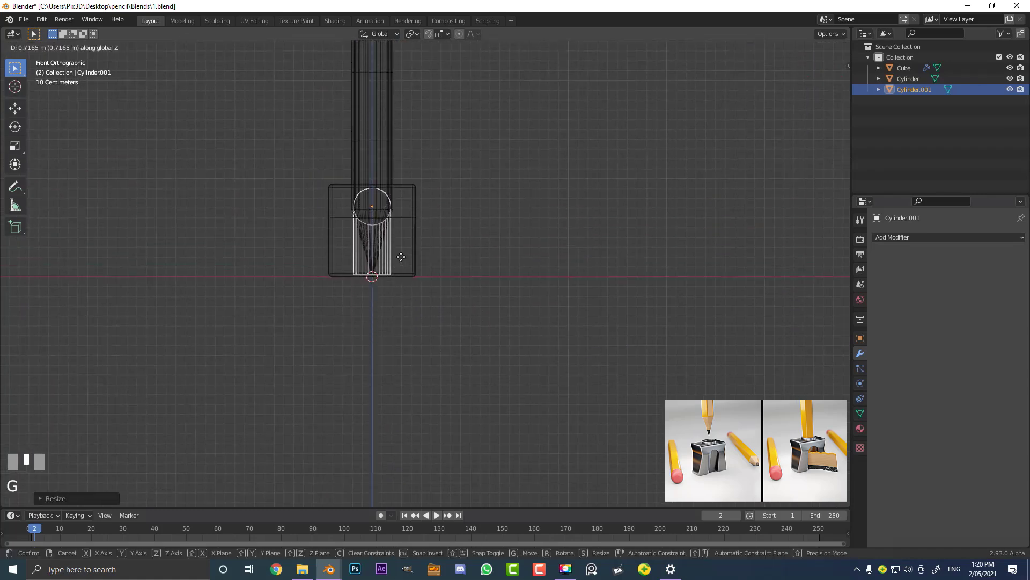
pyautogui.click(401, 257)
# Scale the arch-shaped cylinder up by about 1.12 so it is as wide as the pencil shaft
pyautogui.scroll(6, 343, 208)
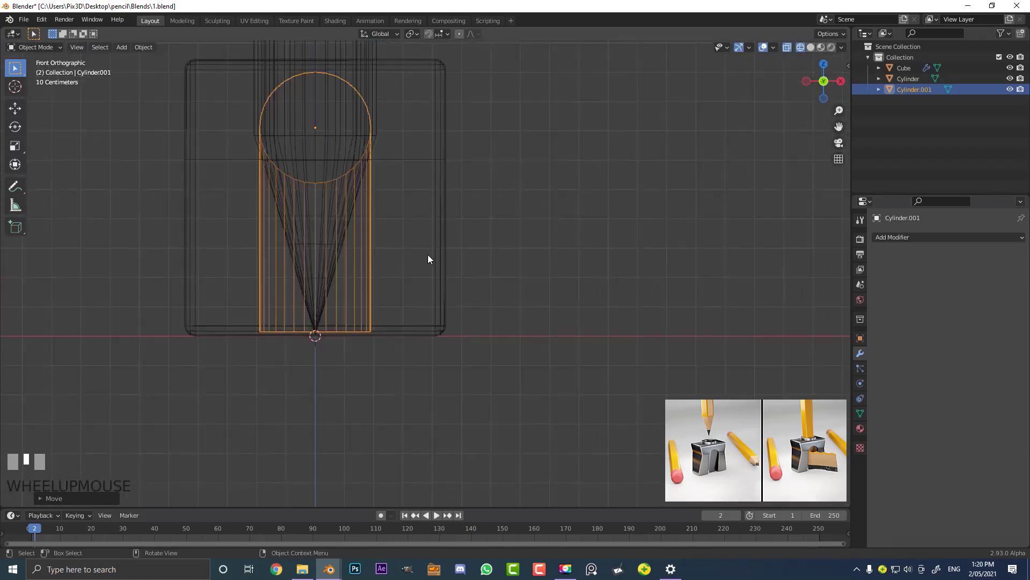
pyautogui.scroll(-2, 339, 142)
pyautogui.scroll(3, 354, 194)
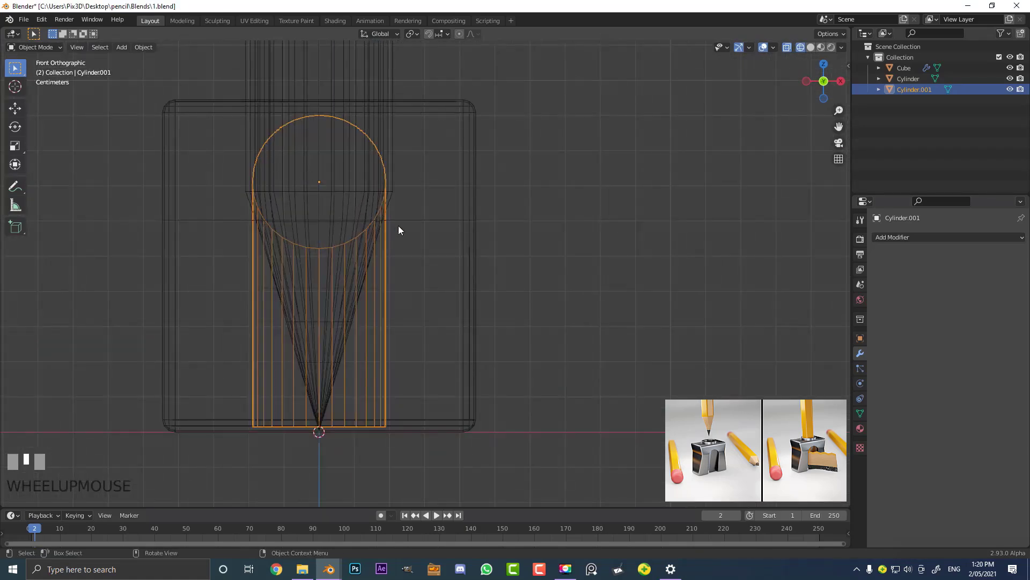
pyautogui.press('s')
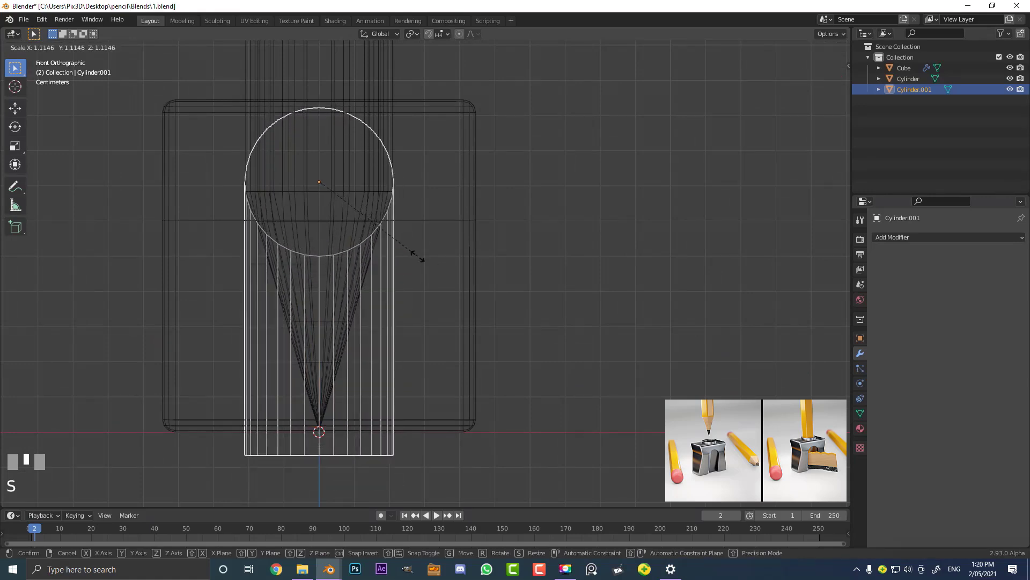
pyautogui.click(418, 256)
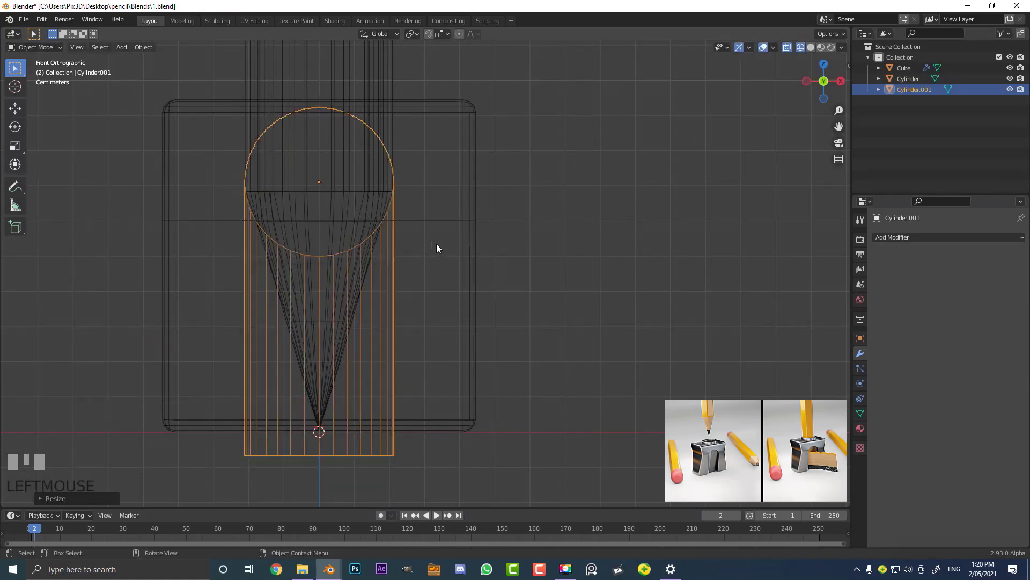
pyautogui.press('s')
pyautogui.click(437, 245)
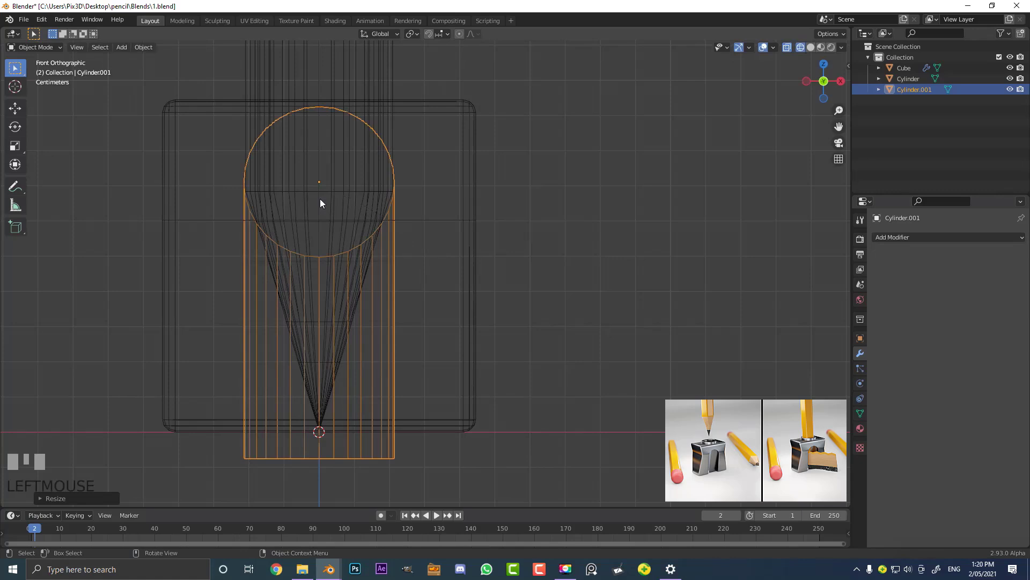
# Lower the arch-shaped cylinder about 0.03 m along Z to align its centre with the base of the pencil's cone
pyautogui.press('g')
pyautogui.press('z')
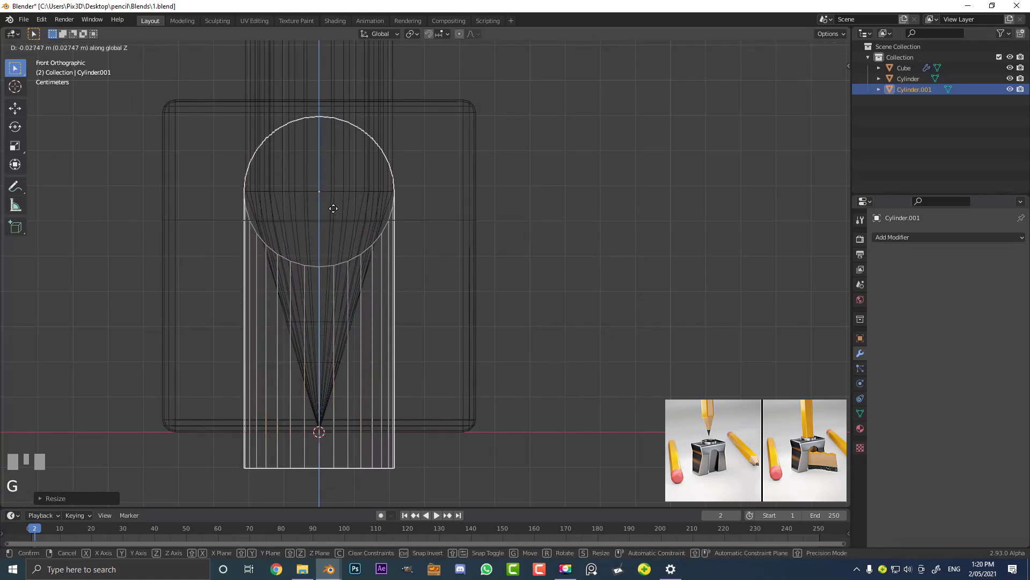
pyautogui.click(333, 209)
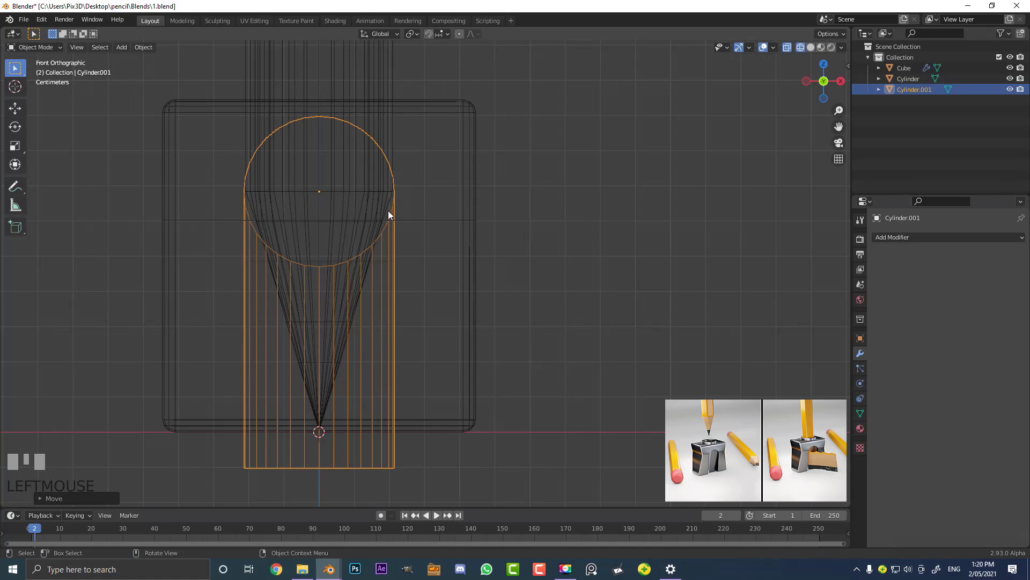
# Raise the arch mesh's bottom vertices about 0.08 m along Z, keeping them just below the sharpener block's underside
pyautogui.scroll(-3, 332, 247)
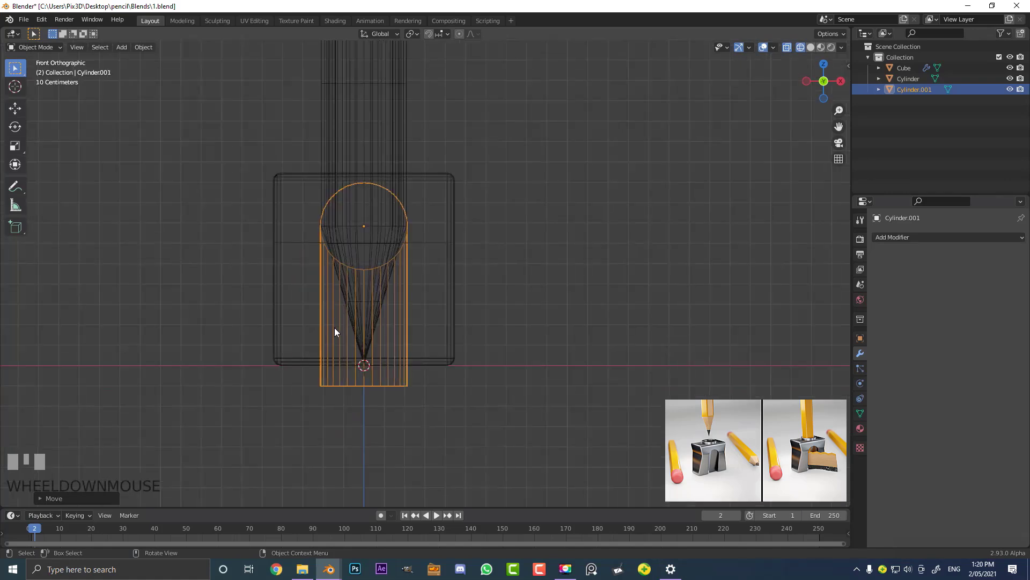
pyautogui.press('Tab')
pyautogui.moveTo(293, 411); pyautogui.dragTo(479, 357)
pyautogui.scroll(2, 429, 417)
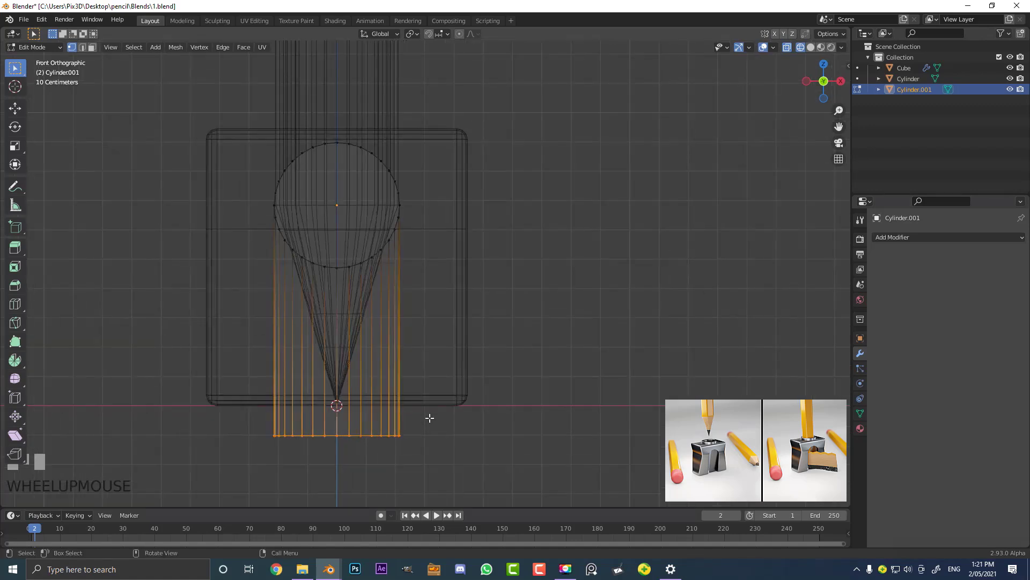
pyautogui.press('g')
pyautogui.press('z')
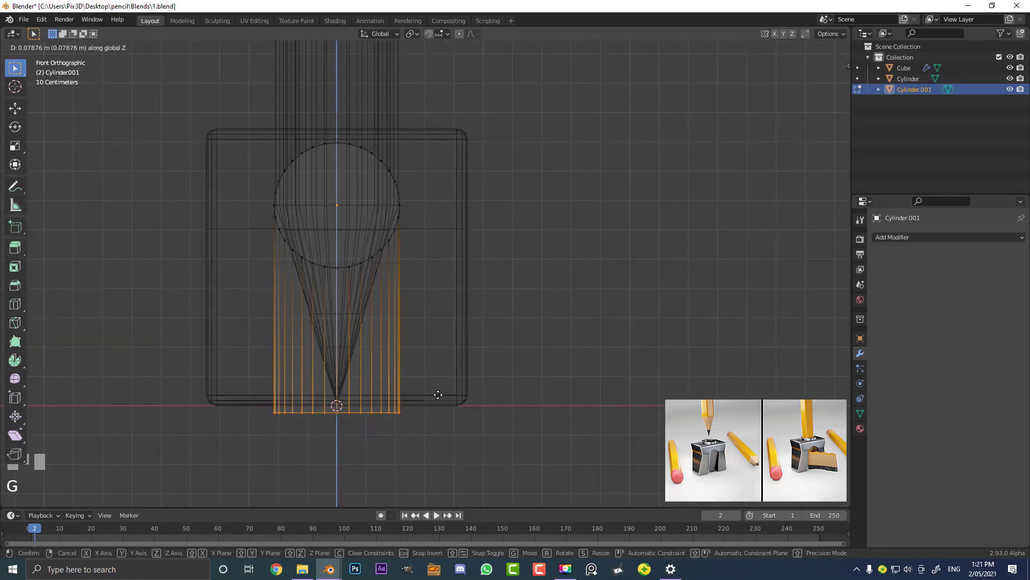
pyautogui.click(439, 395)
# Stretch the whole arch mesh along Y by about 1.38 in the side view
pyautogui.press('KP_3')
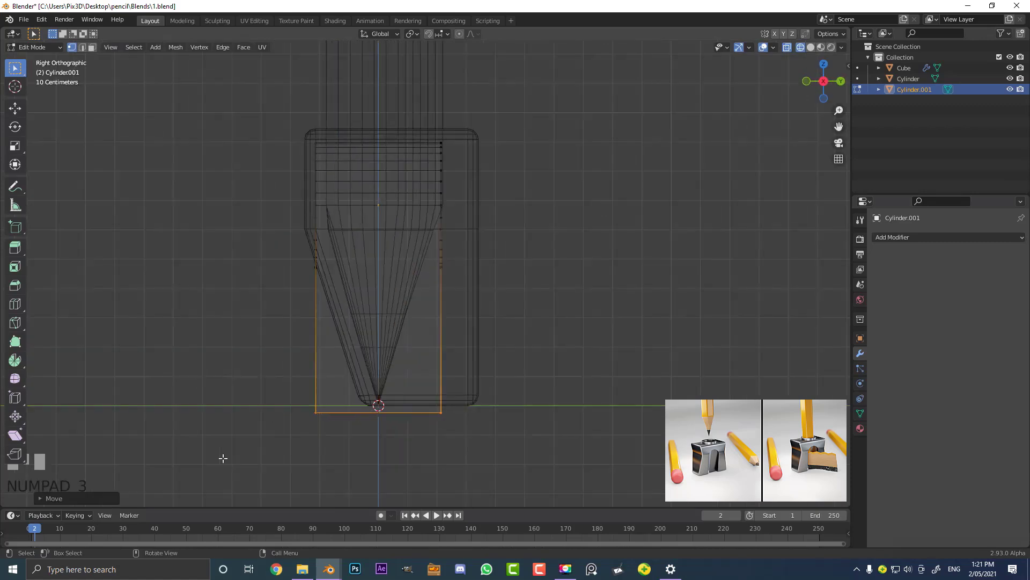
pyautogui.moveTo(205, 444); pyautogui.dragTo(507, 97)
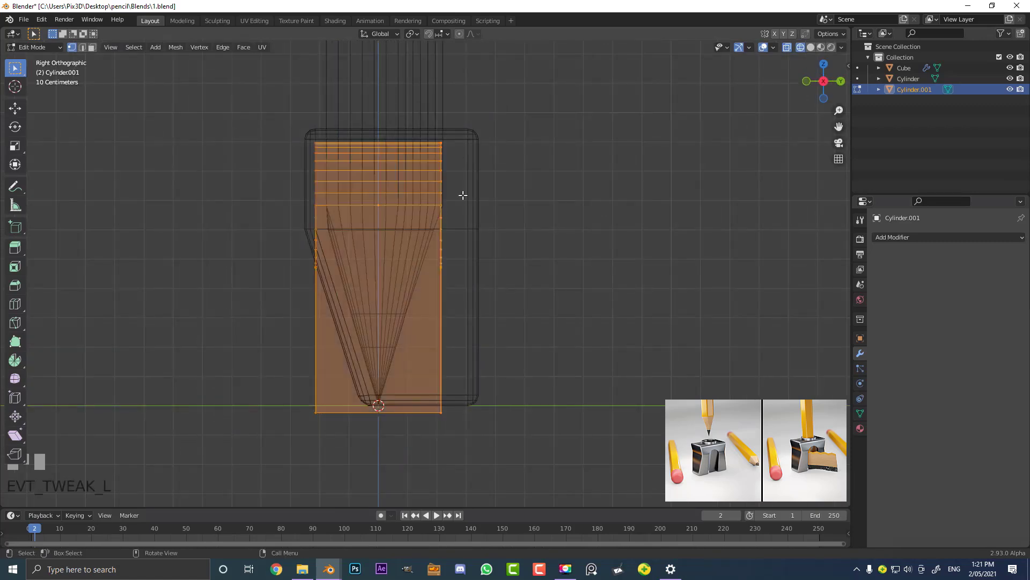
pyautogui.press('s')
pyautogui.press('y')
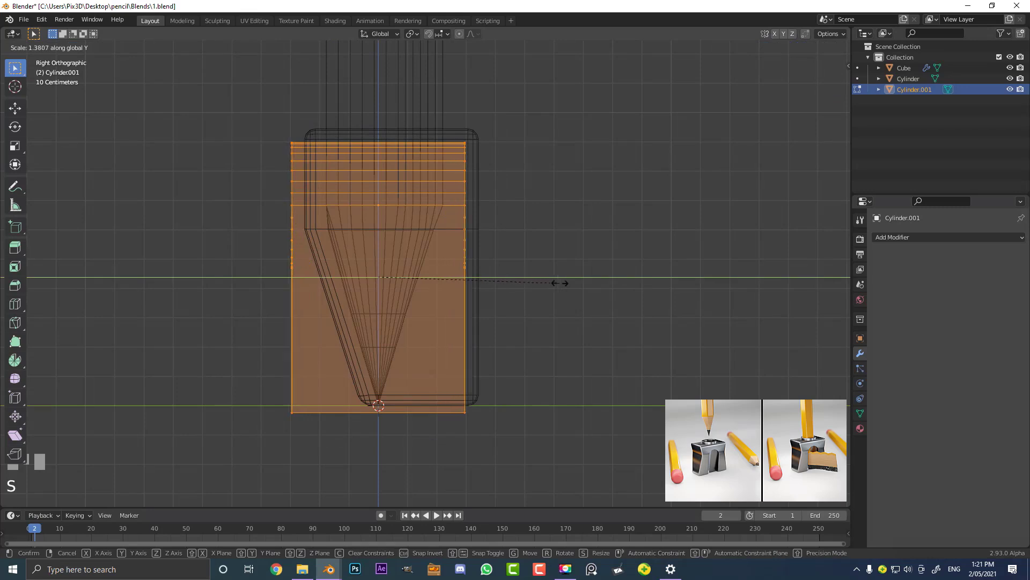
pyautogui.click(559, 283)
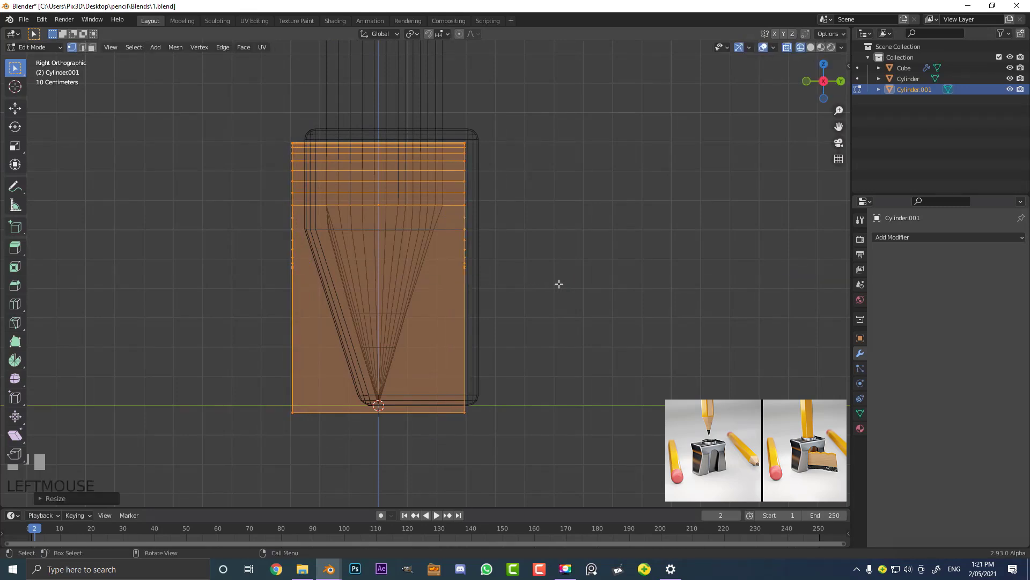
# Move the arch mesh about 0.055 m toward the front along Y, and return to object mode in solid shading
pyautogui.press('g')
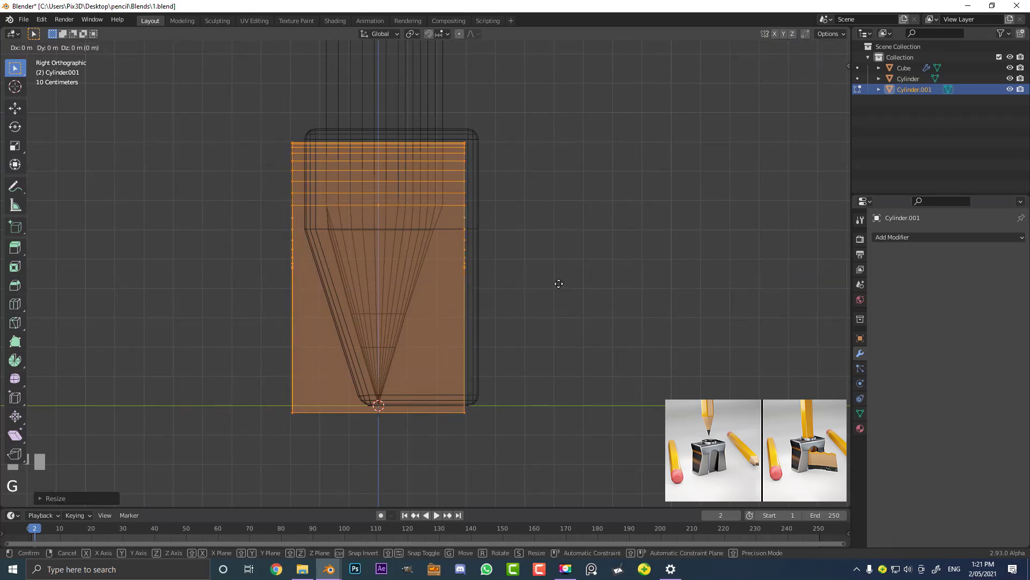
pyautogui.press('y')
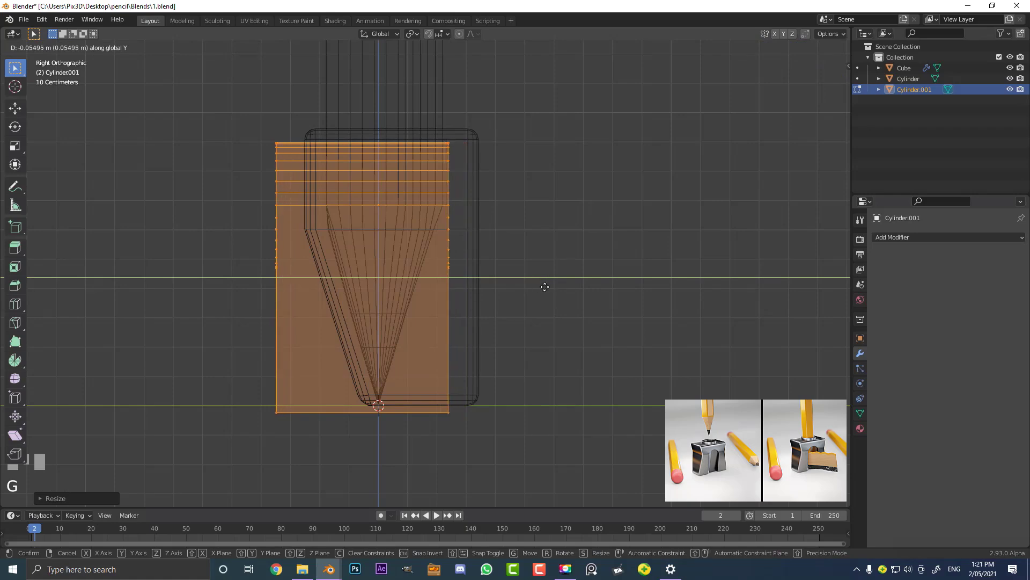
pyautogui.click(543, 226)
pyautogui.moveTo(542, 226)
pyautogui.mouseDown(button='middle')
pyautogui.moveTo(488, 237)
pyautogui.moveTo(433, 217)
pyautogui.mouseUp(button='middle')
pyautogui.press('Tab')
pyautogui.press('z')
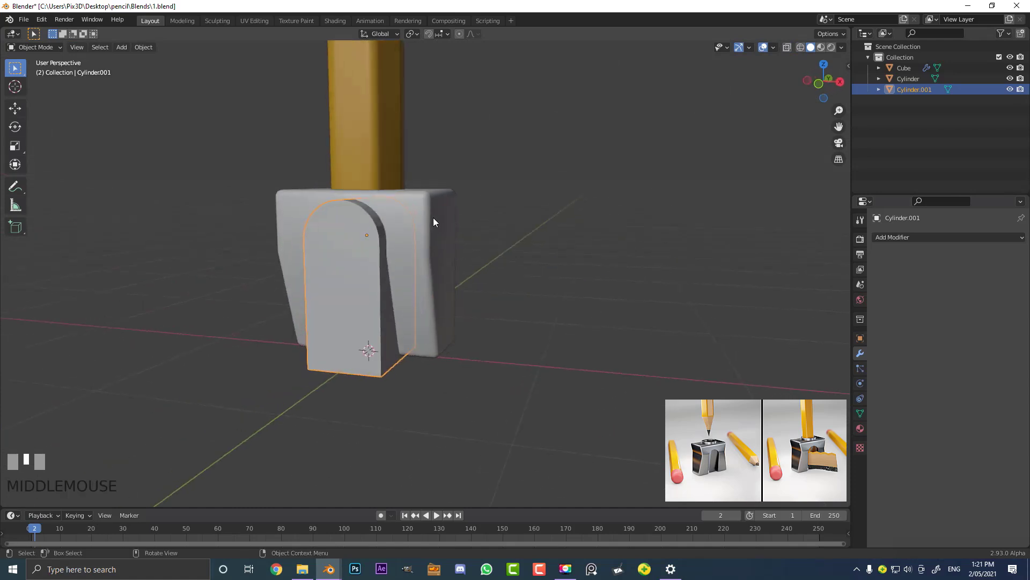
pyautogui.scroll(3, 376, 231)
pyautogui.press('g')
pyautogui.rightClick(420, 269)
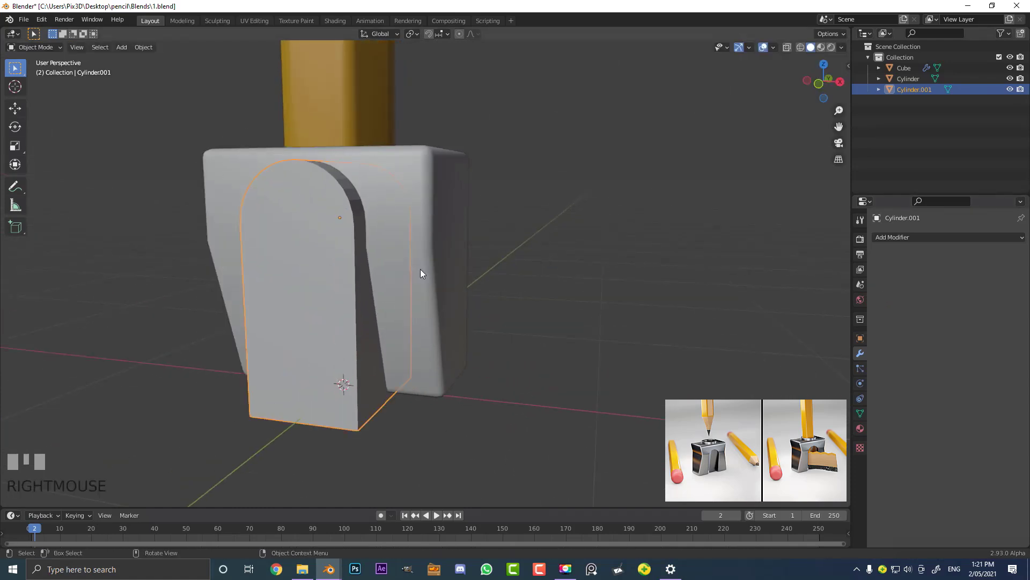
# Exclude the arch-shaped cylinder from renders in its visibility settings
pyautogui.click(861, 337)
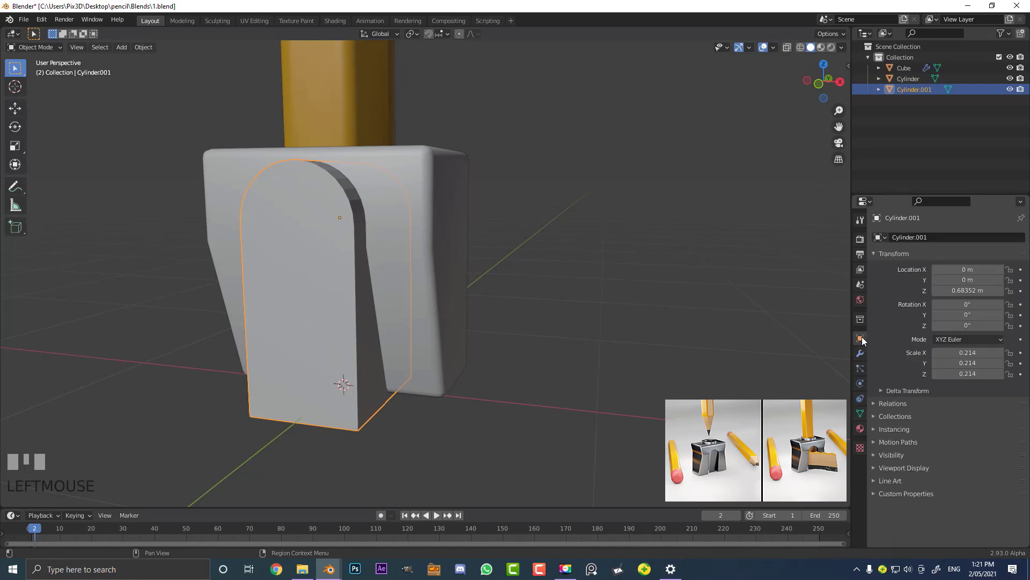
pyautogui.click(888, 457)
pyautogui.click(936, 496)
pyautogui.scroll(-1, 858, 390)
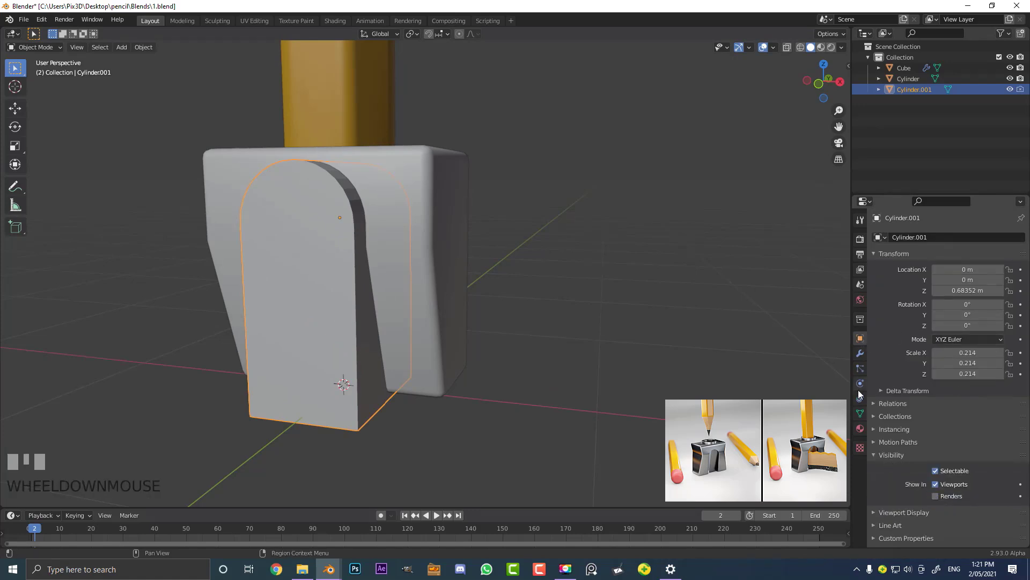
# Set the arch-shaped cylinder to display as Wire in the viewport
pyautogui.click(888, 512)
pyautogui.scroll(-4, 885, 508)
pyautogui.scroll(-2, 887, 494)
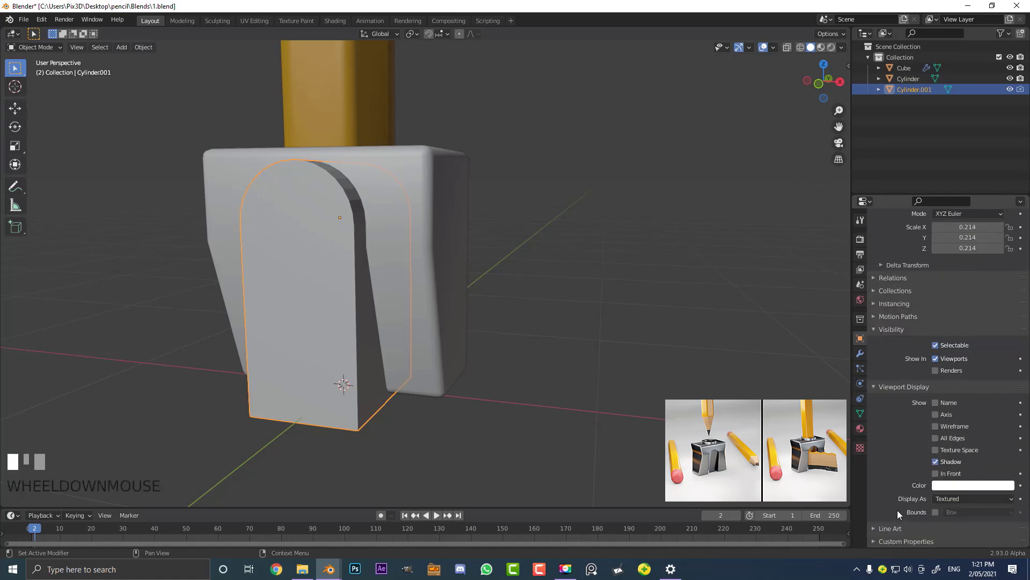
pyautogui.click(942, 498)
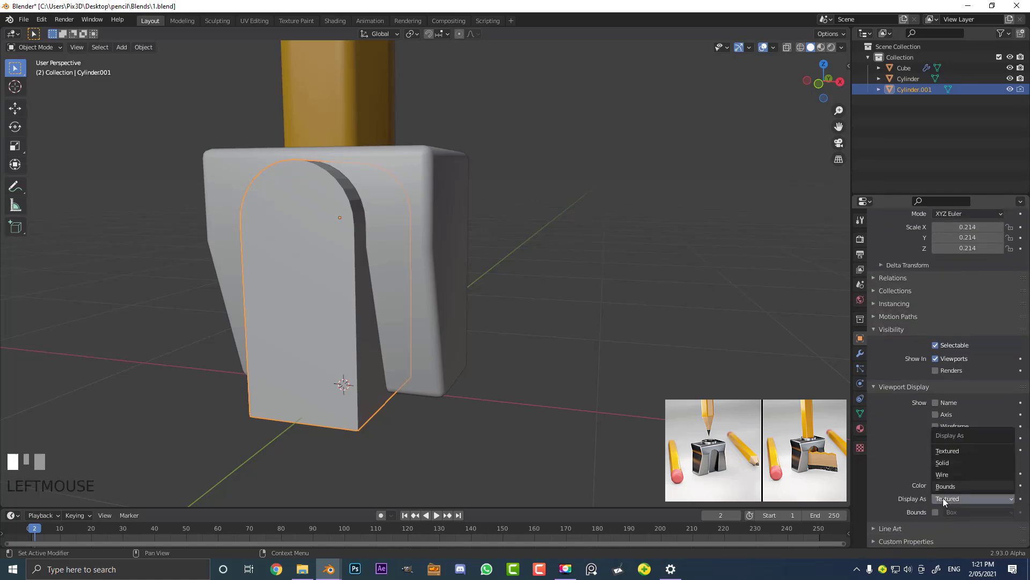
pyautogui.click(951, 463)
# Add a Boolean Difference modifier to the sharpener body, using the arch-shaped wire cylinder as the cutting object
pyautogui.click(450, 155)
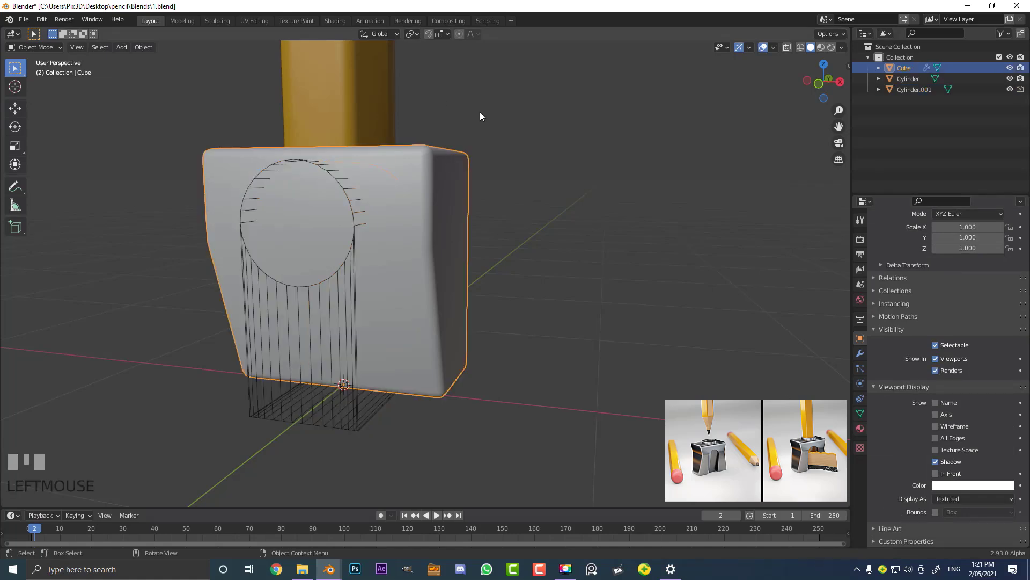
pyautogui.click(860, 353)
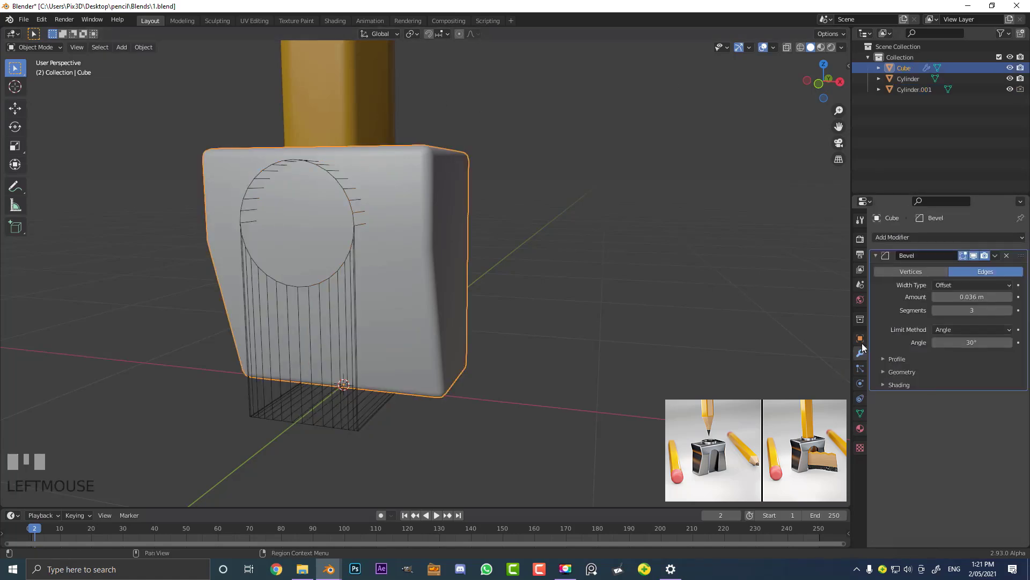
pyautogui.click(876, 256)
pyautogui.click(881, 237)
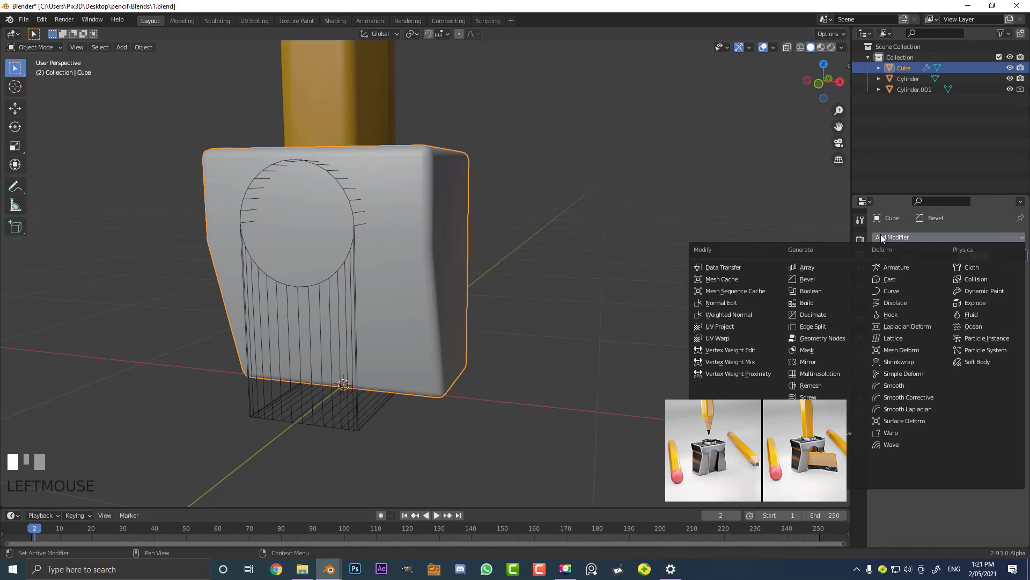
pyautogui.click(826, 290)
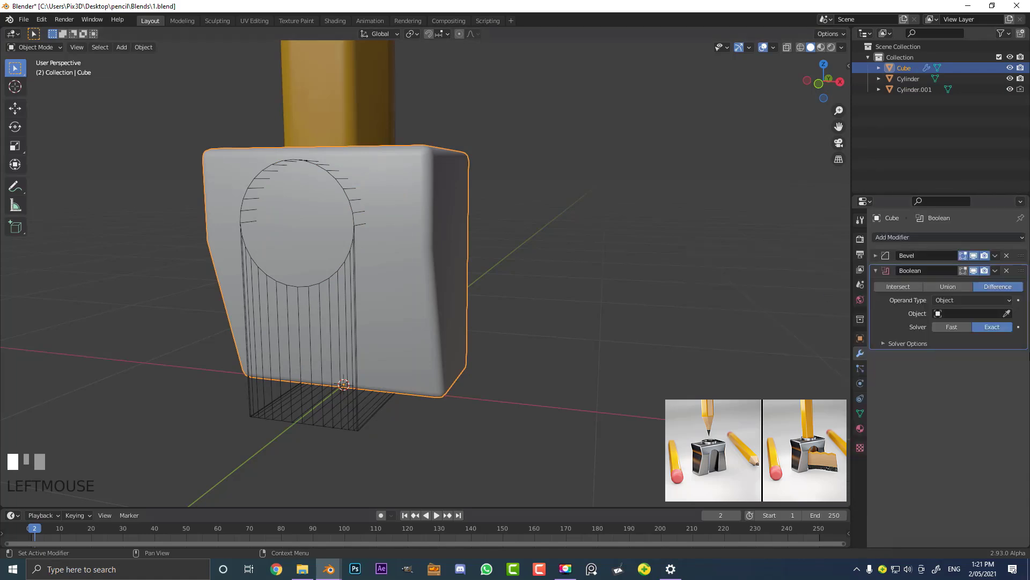
pyautogui.click(1006, 314)
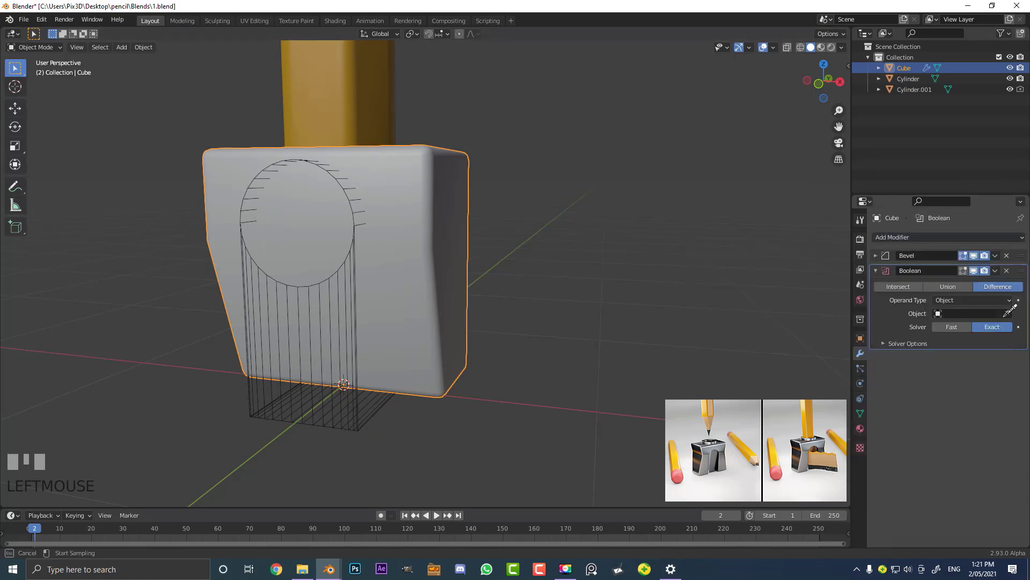
pyautogui.click(278, 409)
pyautogui.moveTo(351, 374)
pyautogui.mouseDown(button='middle')
pyautogui.moveTo(425, 333)
pyautogui.moveTo(455, 364)
pyautogui.moveTo(358, 373)
pyautogui.mouseUp(button='middle')
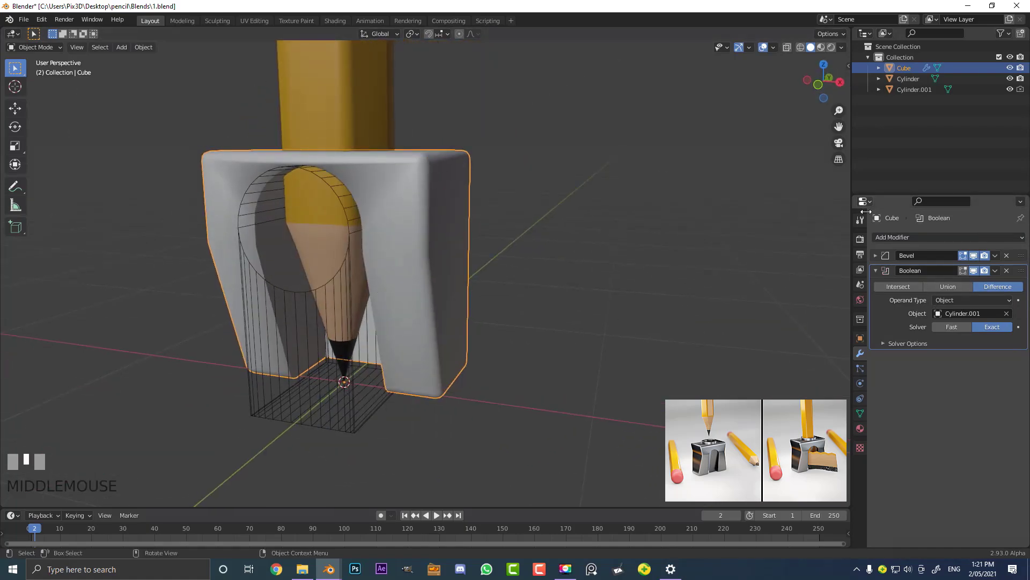
# Add an Edge Split modifier to the sharpener body after the Boolean
pyautogui.click(884, 237)
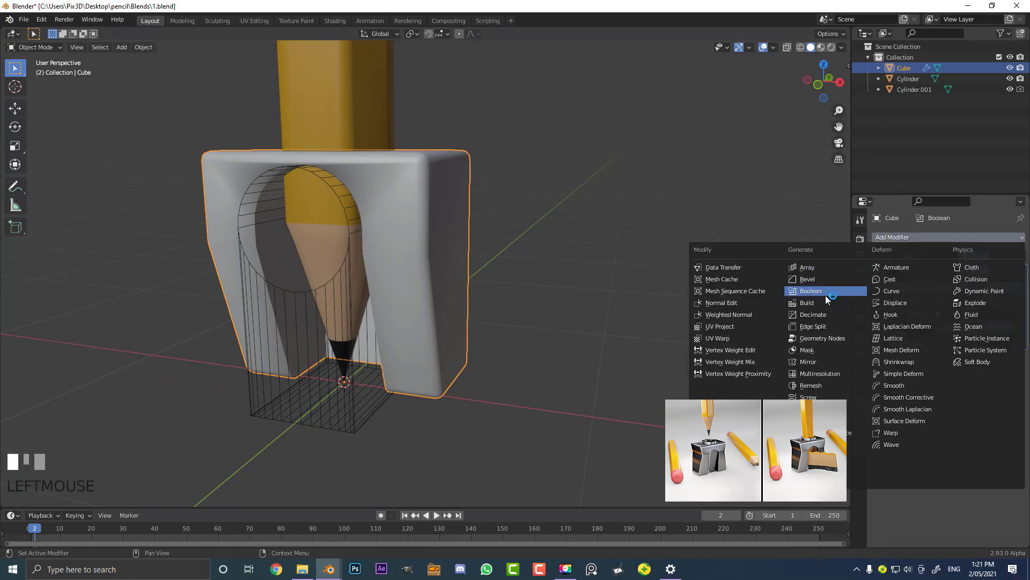
pyautogui.click(816, 325)
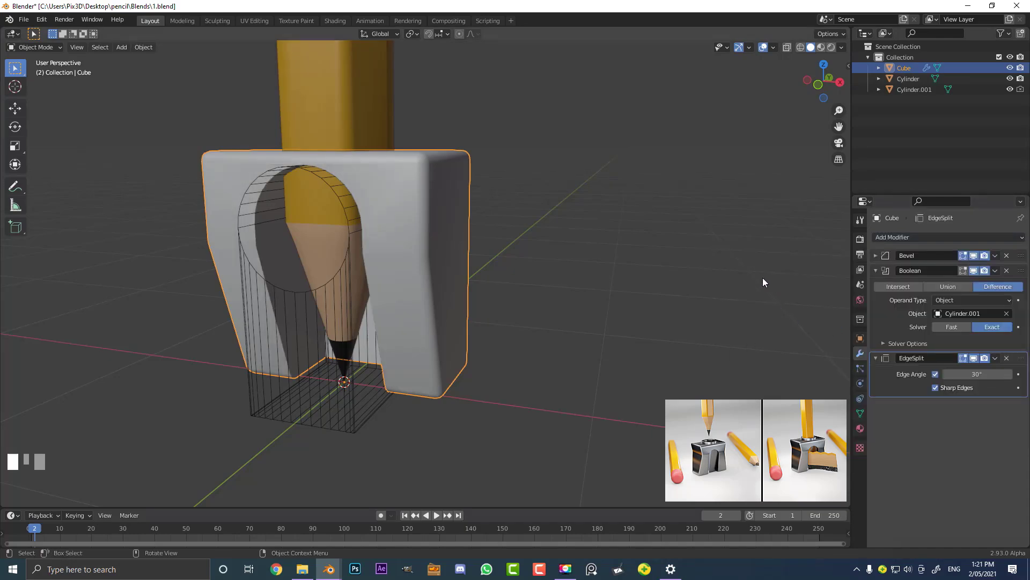
pyautogui.moveTo(338, 272)
pyautogui.mouseDown(button='middle')
pyautogui.moveTo(456, 301)
pyautogui.moveTo(474, 279)
pyautogui.moveTo(453, 247)
pyautogui.moveTo(408, 356)
pyautogui.mouseUp(button='middle')
# Move the arch-shaped cylinder into a new collection named CUTTER and exclude that collection from the view layer
pyautogui.click(363, 438)
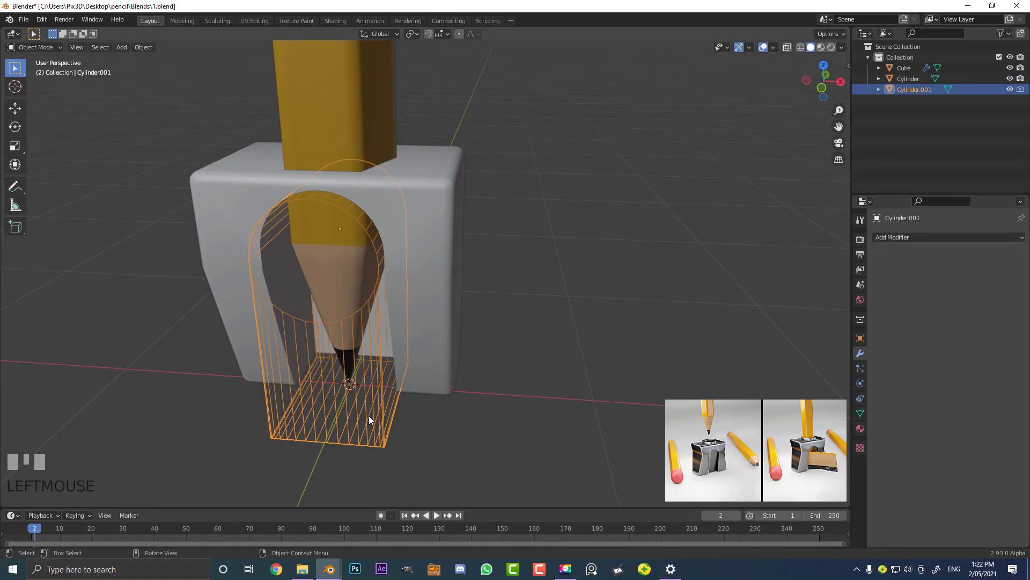
pyautogui.moveTo(375, 381)
pyautogui.mouseDown(button='middle')
pyautogui.moveTo(413, 333)
pyautogui.moveTo(426, 356)
pyautogui.moveTo(346, 350)
pyautogui.moveTo(344, 302)
pyautogui.mouseUp(button='middle')
pyautogui.press('m')
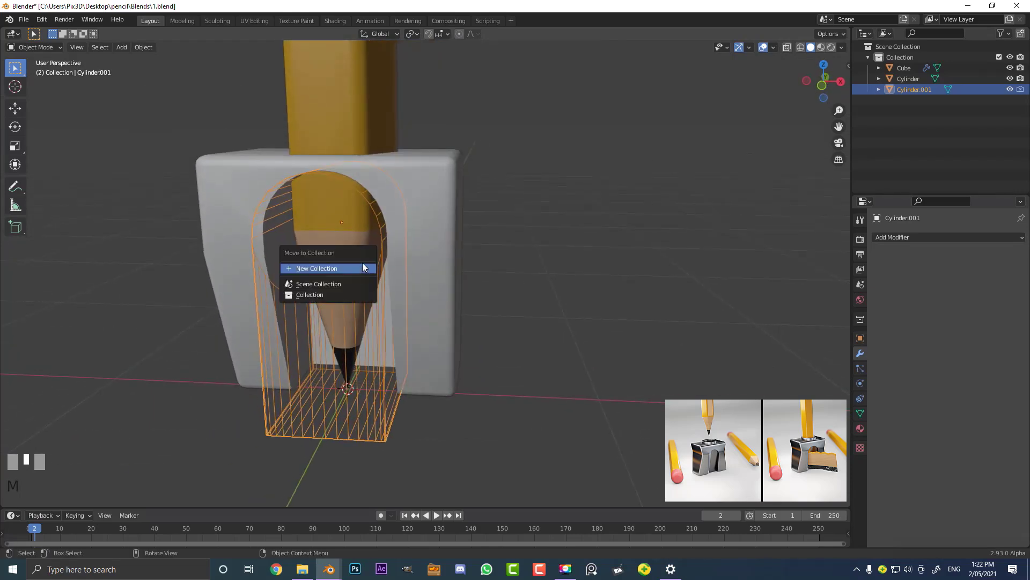
pyautogui.click(320, 268)
pyautogui.write('CUTTER')
pyautogui.press('Return')
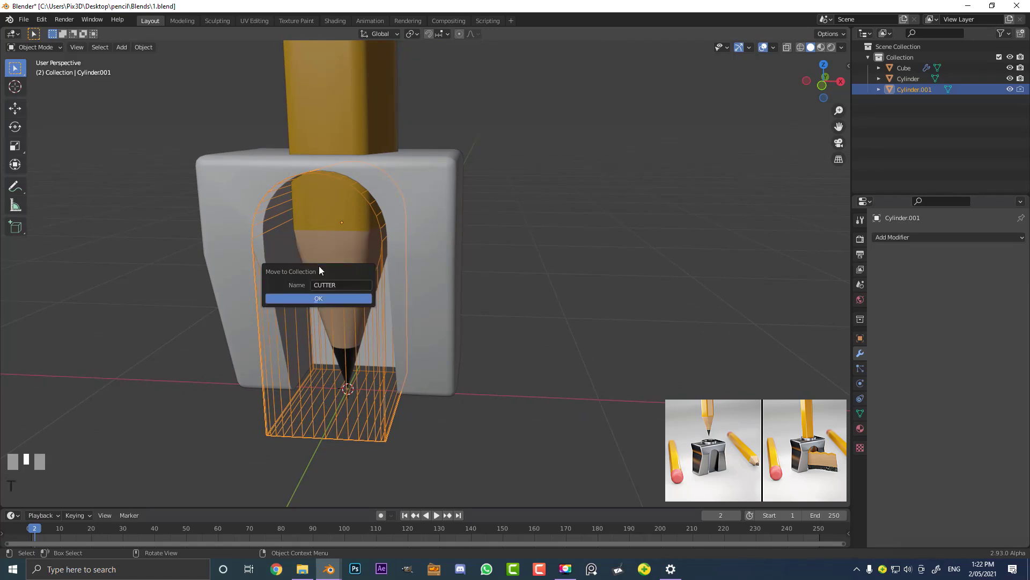
pyautogui.click(301, 297)
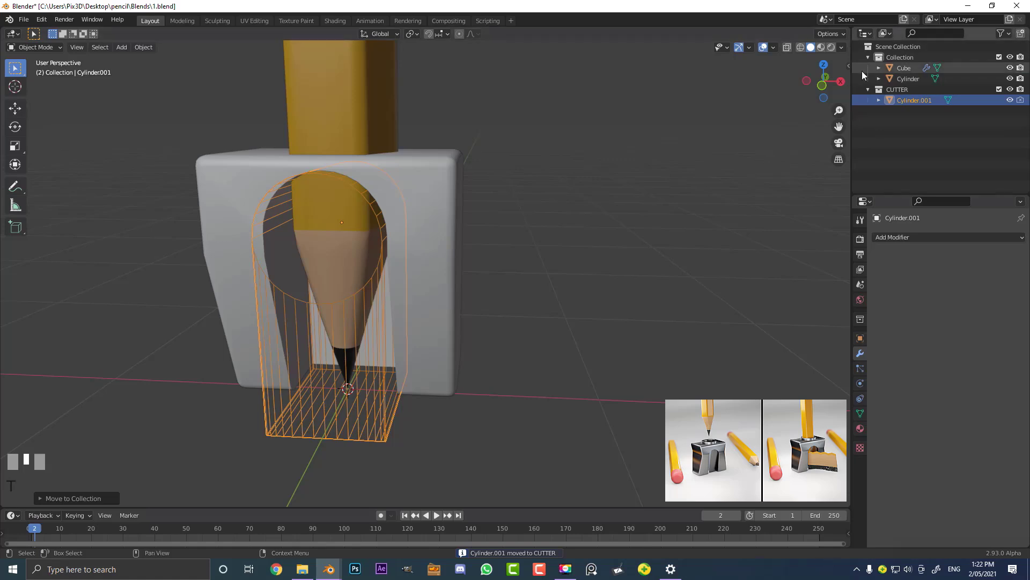
pyautogui.click(999, 89)
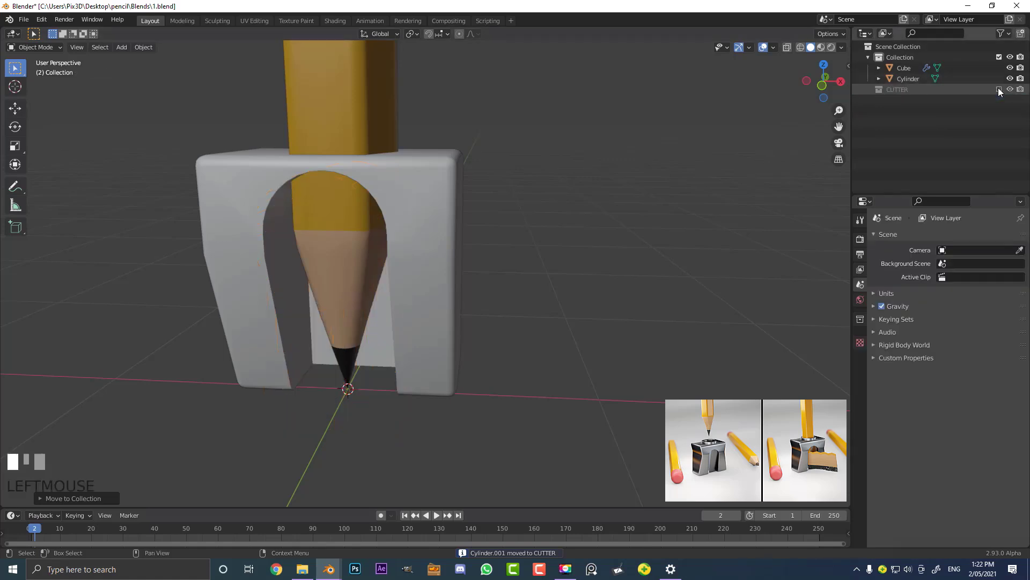
pyautogui.moveTo(517, 355)
pyautogui.mouseDown(button='middle')
pyautogui.moveTo(584, 273)
pyautogui.moveTo(540, 240)
pyautogui.moveTo(500, 266)
pyautogui.moveTo(495, 322)
pyautogui.moveTo(527, 343)
pyautogui.moveTo(563, 340)
pyautogui.moveTo(548, 342)
pyautogui.mouseUp(button='middle')
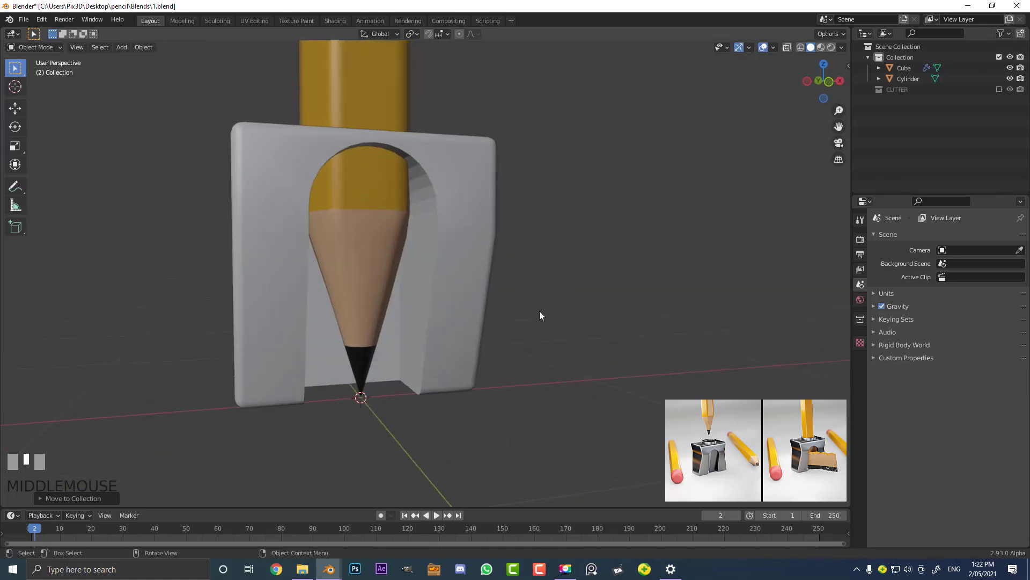
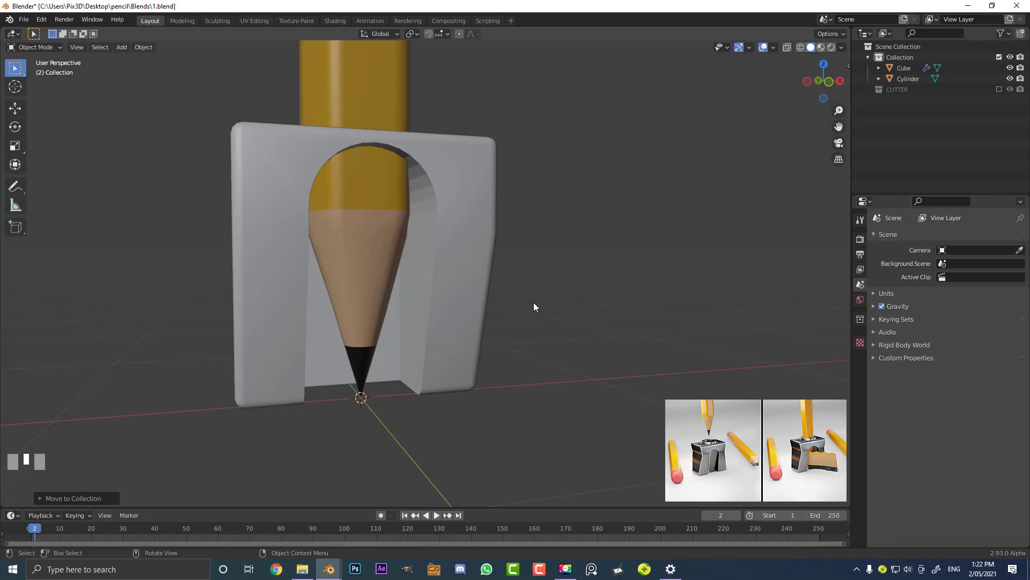
# Add a mesh plane at the pencil tip and rotate its mesh 90° about X in edit mode
pyautogui.press('KP_1')
pyautogui.hotkey('shift', 'a')
pyautogui.moveTo(440, 202)
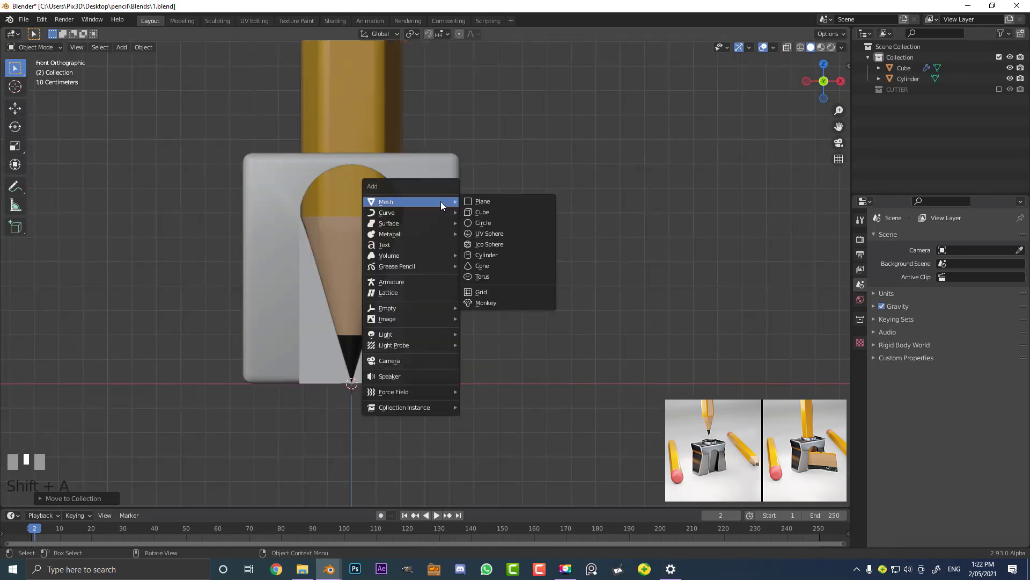
pyautogui.click(497, 201)
pyautogui.scroll(-2, 479, 262)
pyautogui.press('Tab')
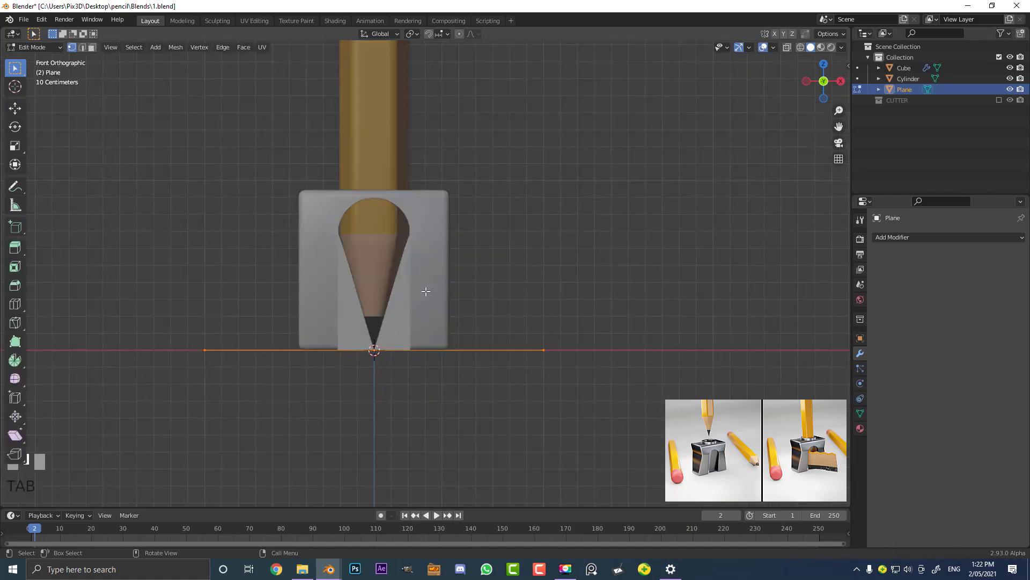
pyautogui.moveTo(426, 291); pyautogui.dragTo(562, 320, button='middle')
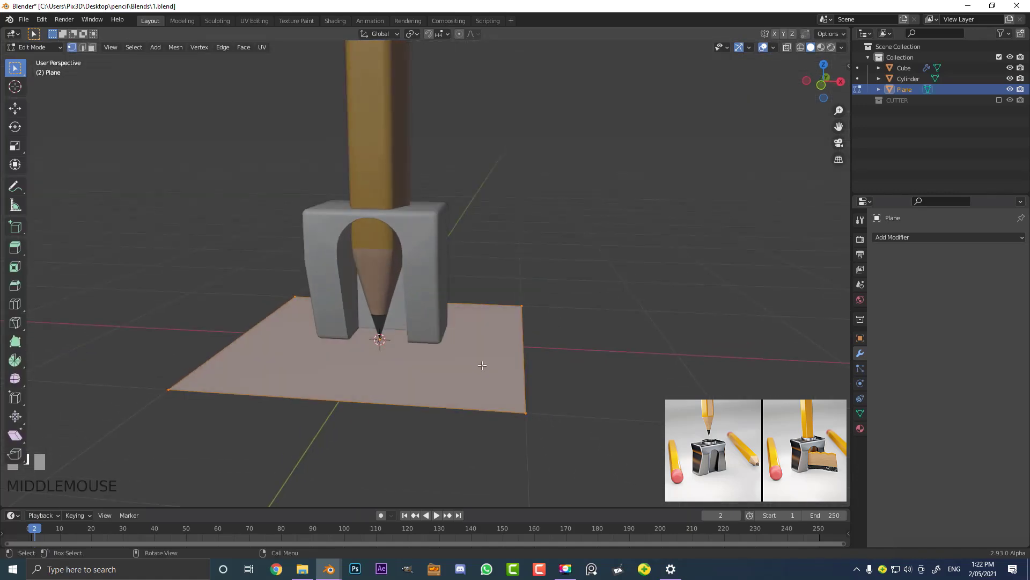
pyautogui.write('rx90')
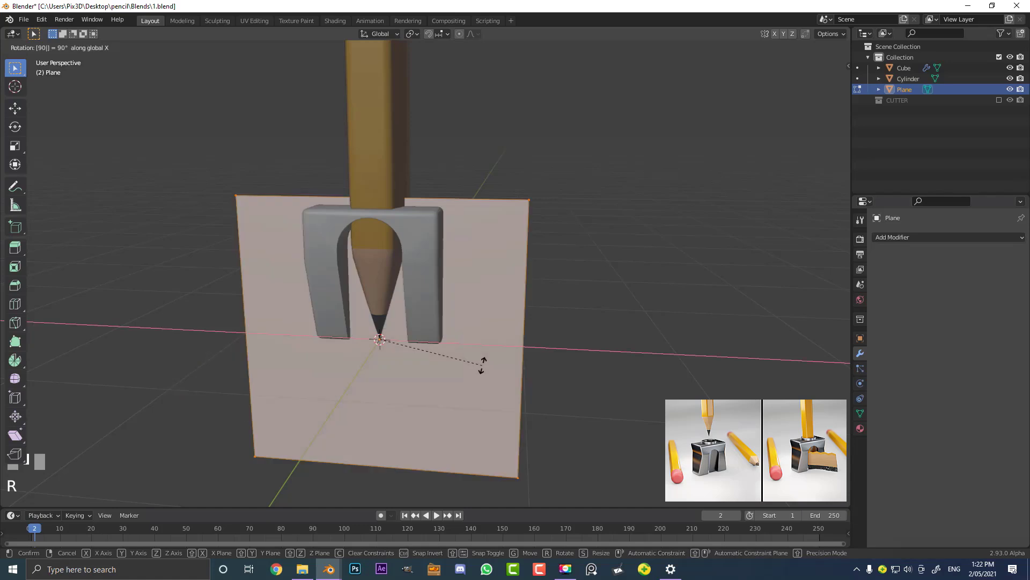
pyautogui.press('Return')
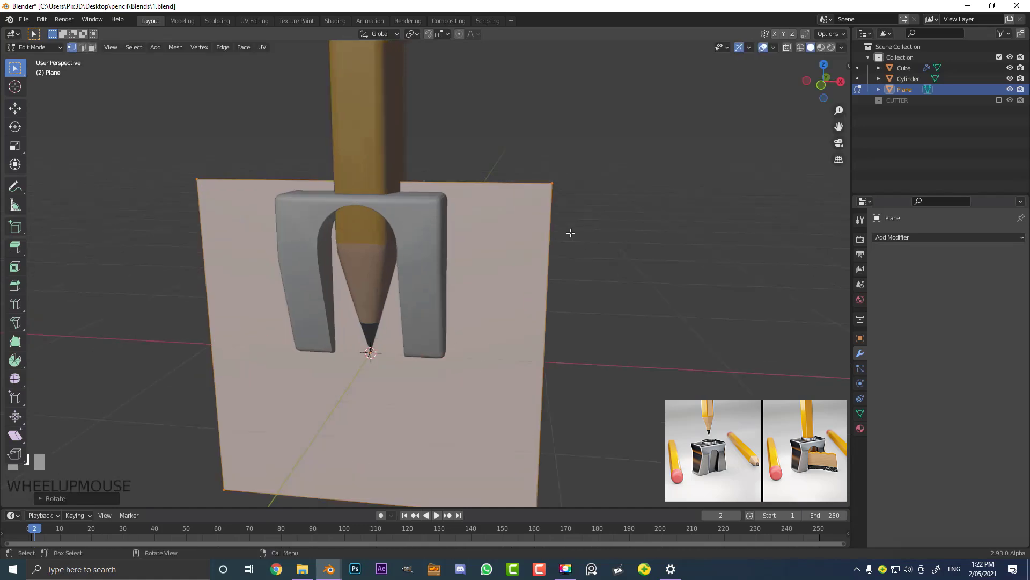
# Scale the upright plane to about 0.2 to fit the opening's width, and stretch it along Z into a tall rectangle
pyautogui.press('s')
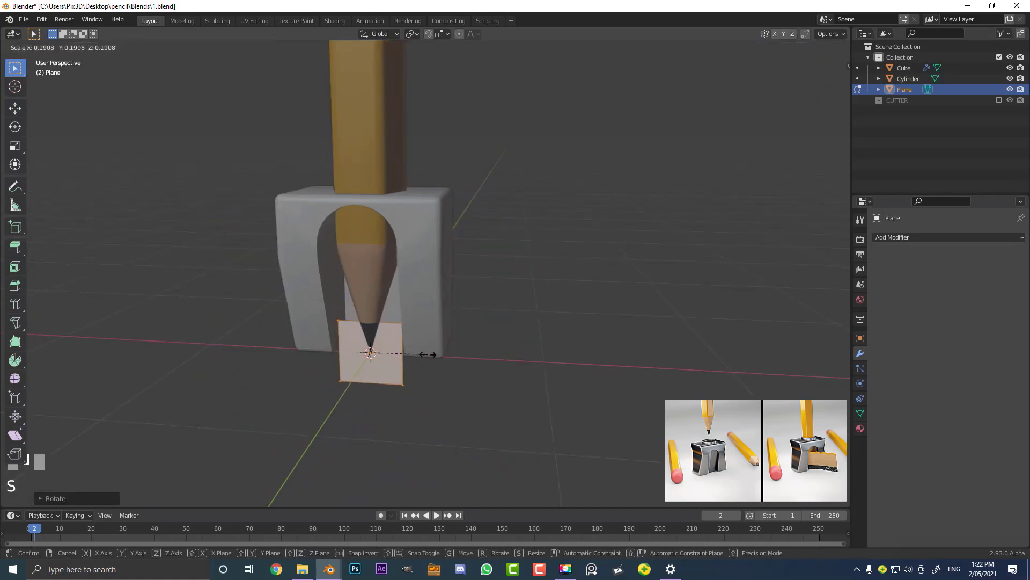
pyautogui.click(431, 355)
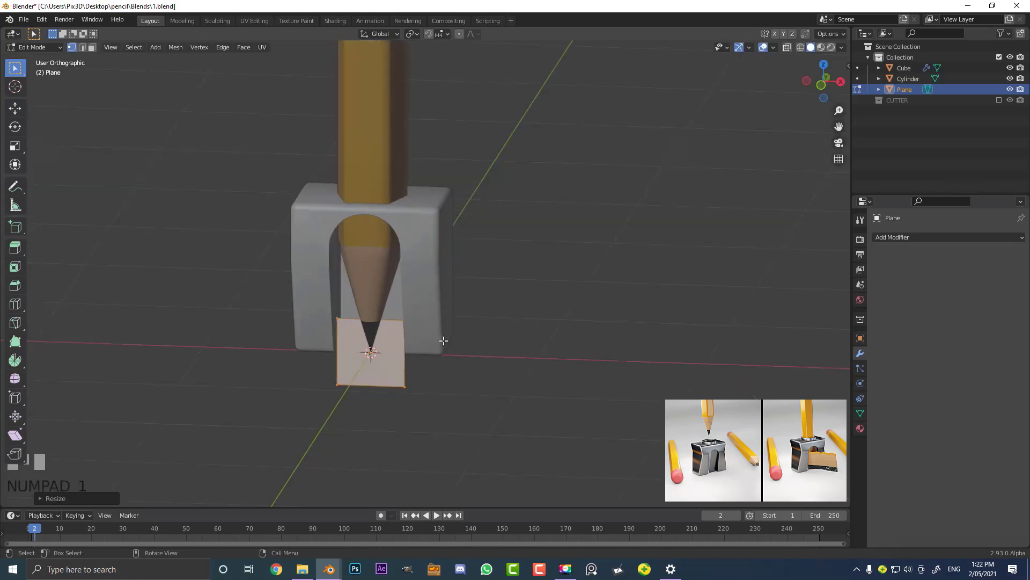
pyautogui.press('KP_1')
pyautogui.scroll(4, 352, 352)
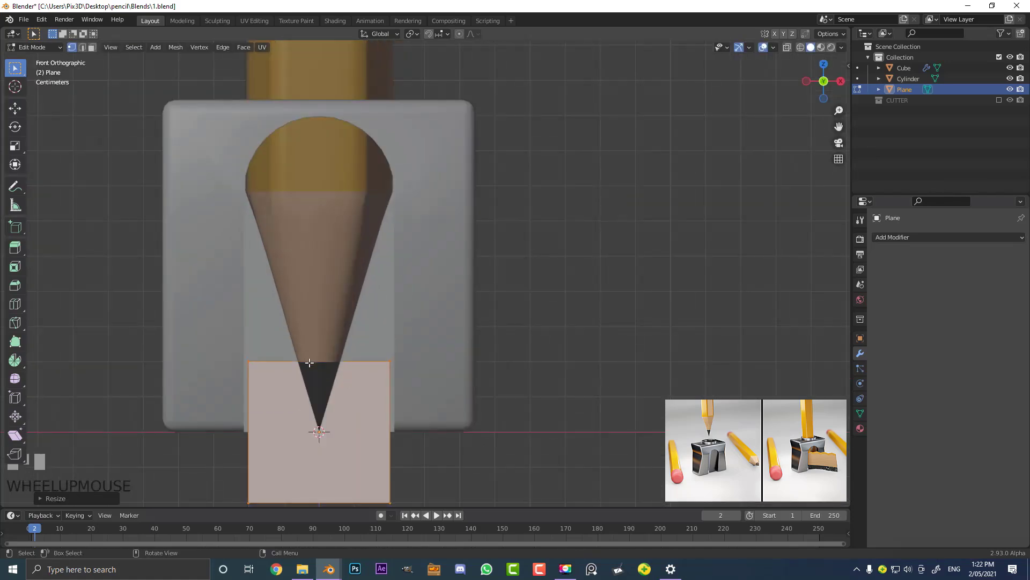
pyautogui.moveTo(272, 246); pyautogui.dragTo(279, 355, button='middle')
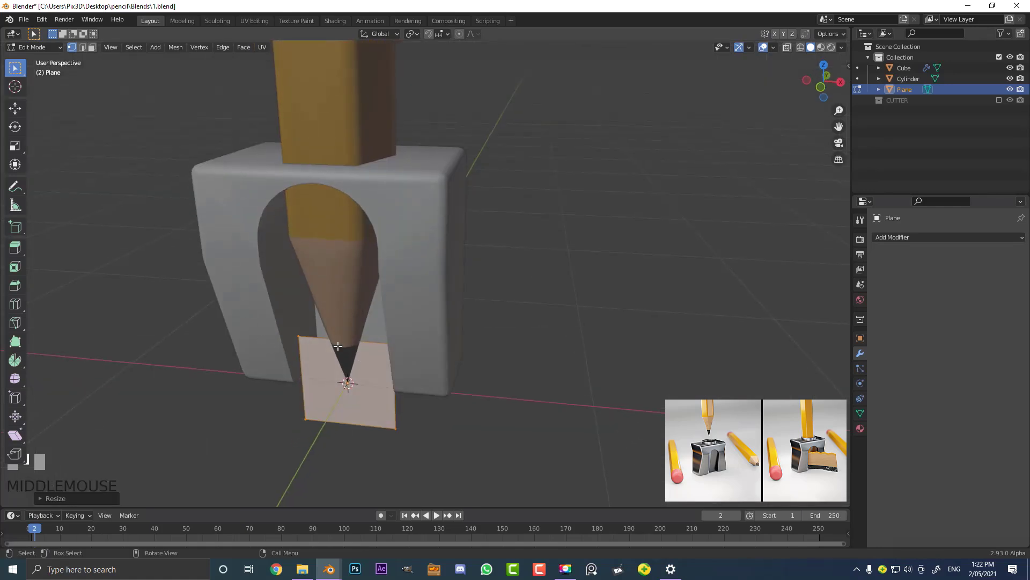
pyautogui.moveTo(330, 405); pyautogui.dragTo(390, 454, button='middle')
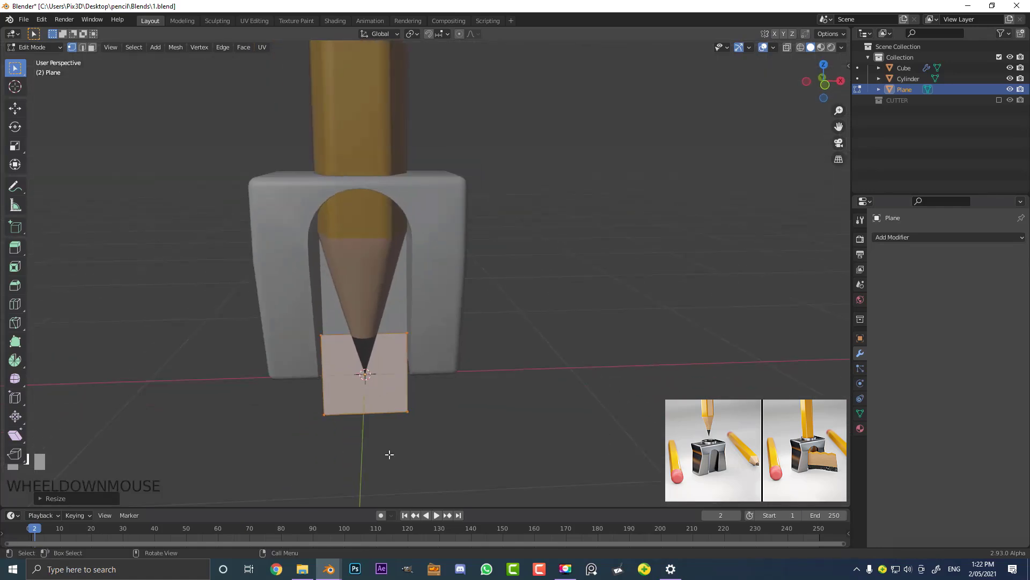
pyautogui.press('s')
pyautogui.press('z')
pyautogui.click(381, 127)
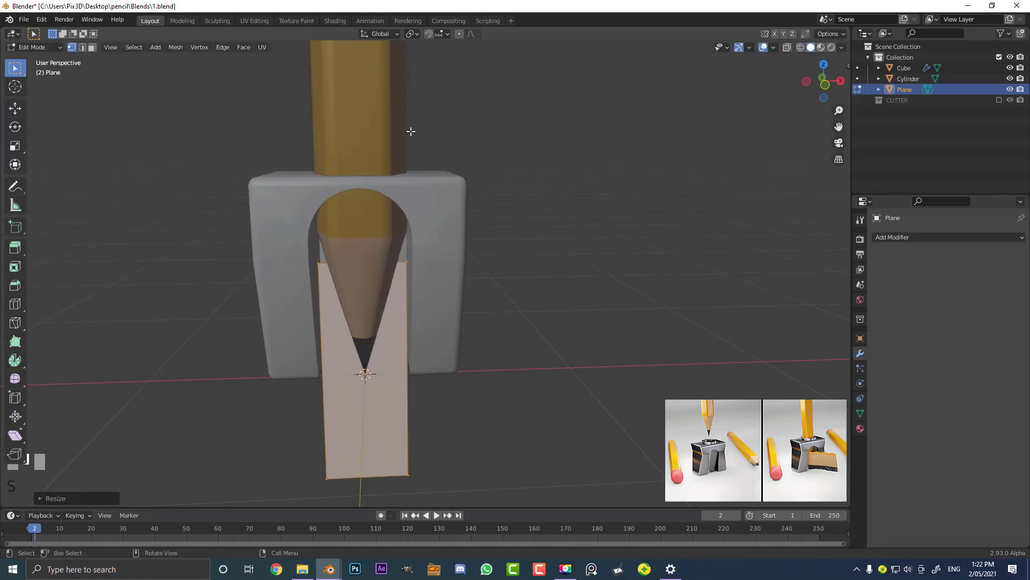
# Move the tall plane up about 0.55 m along Z so its lower edge lines up with the sharpener's base
pyautogui.press('KP_1')
pyautogui.press('g')
pyautogui.press('z')
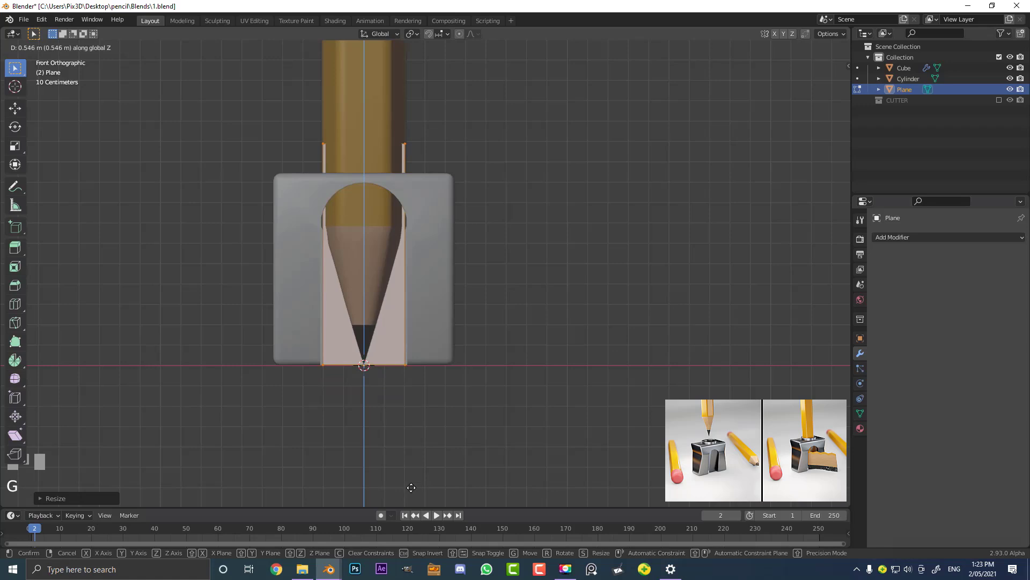
pyautogui.click(380, 358)
# Lower the plane's upper edge about 0.2 m along Z to the crown of the arched opening, using wireframe shading
pyautogui.press('z')
pyautogui.click(298, 350)
pyautogui.moveTo(288, 120); pyautogui.dragTo(429, 173)
pyautogui.press('g')
pyautogui.press('z')
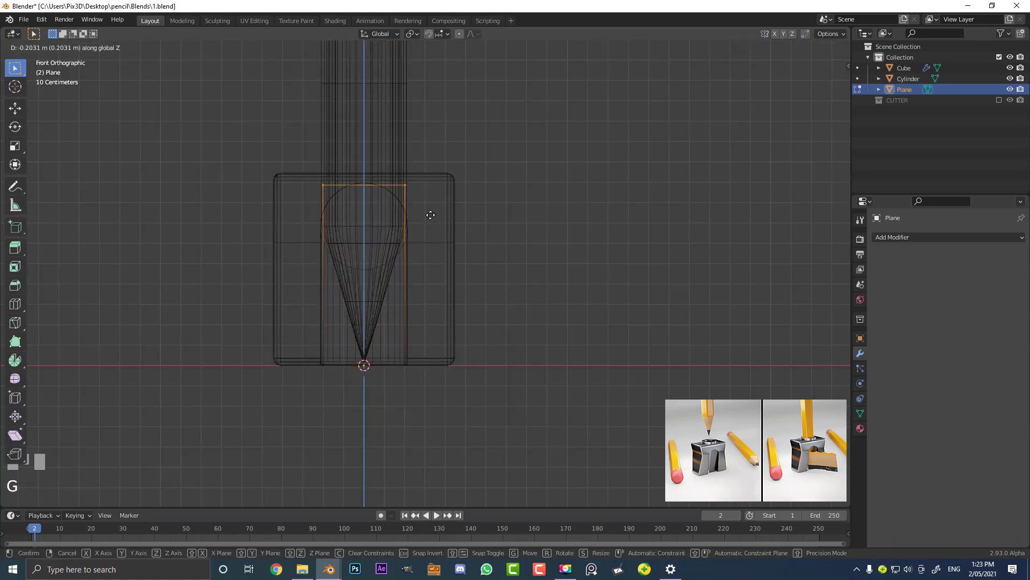
pyautogui.click(431, 212)
pyautogui.press('z')
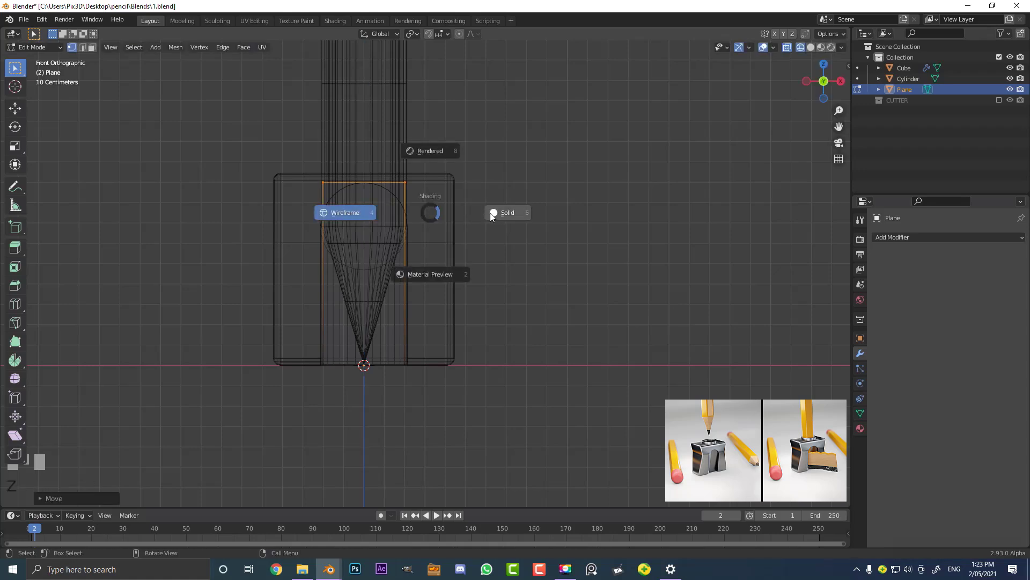
pyautogui.click(523, 211)
pyautogui.moveTo(504, 224); pyautogui.dragTo(474, 221, button='middle')
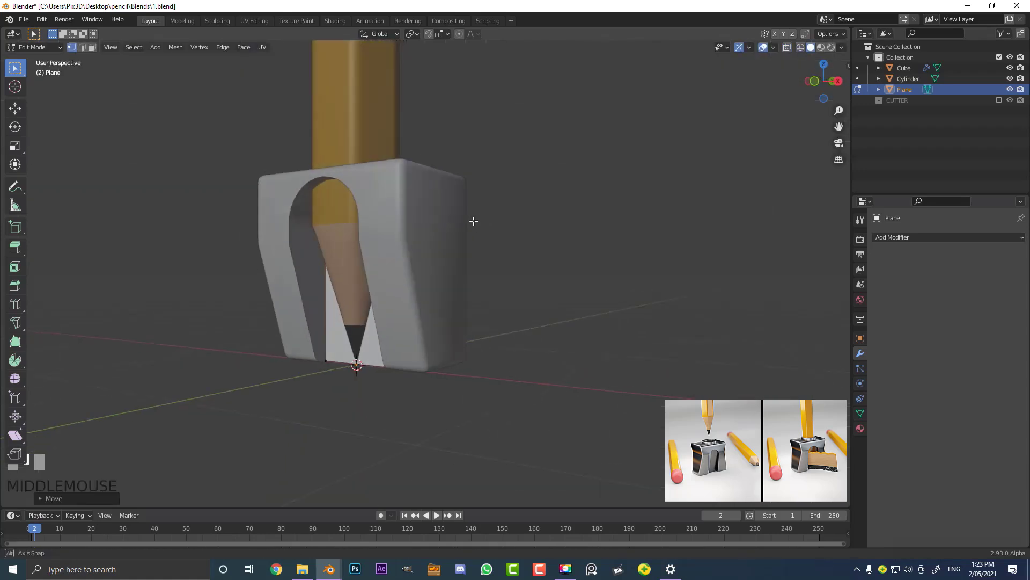
# Extrude the whole plane about 0.038 m toward the sharpener's front in the side view, and return to solid shading
pyautogui.press('z')
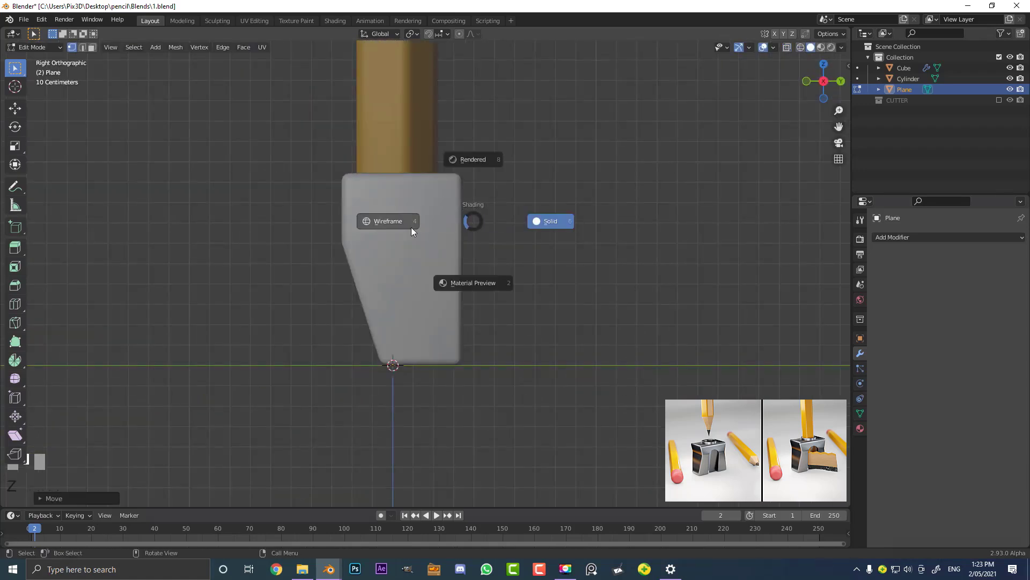
pyautogui.click(412, 223)
pyautogui.moveTo(531, 424); pyautogui.dragTo(336, 146)
pyautogui.scroll(2, 381, 189)
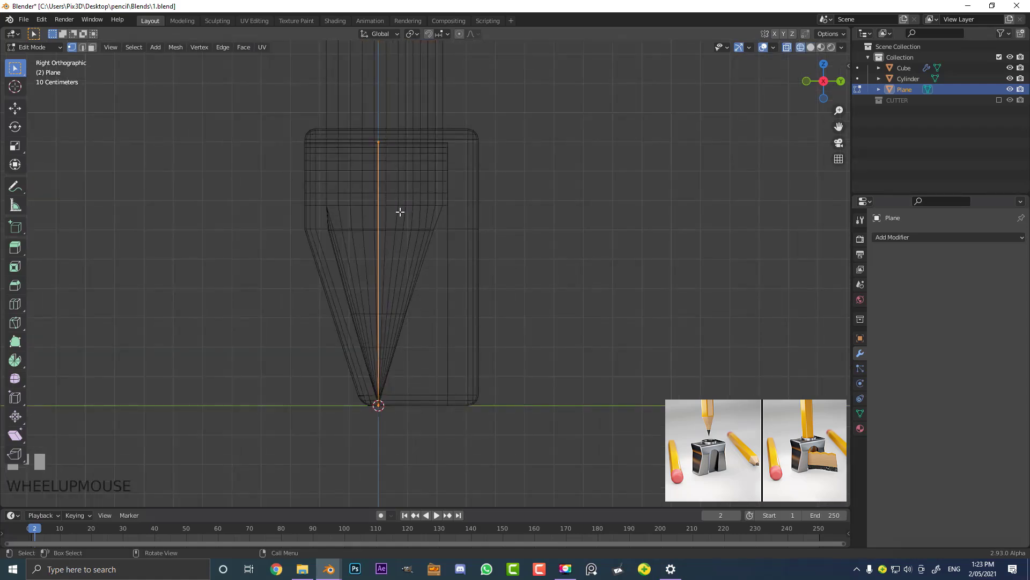
pyautogui.moveTo(294, 219); pyautogui.dragTo(457, 83)
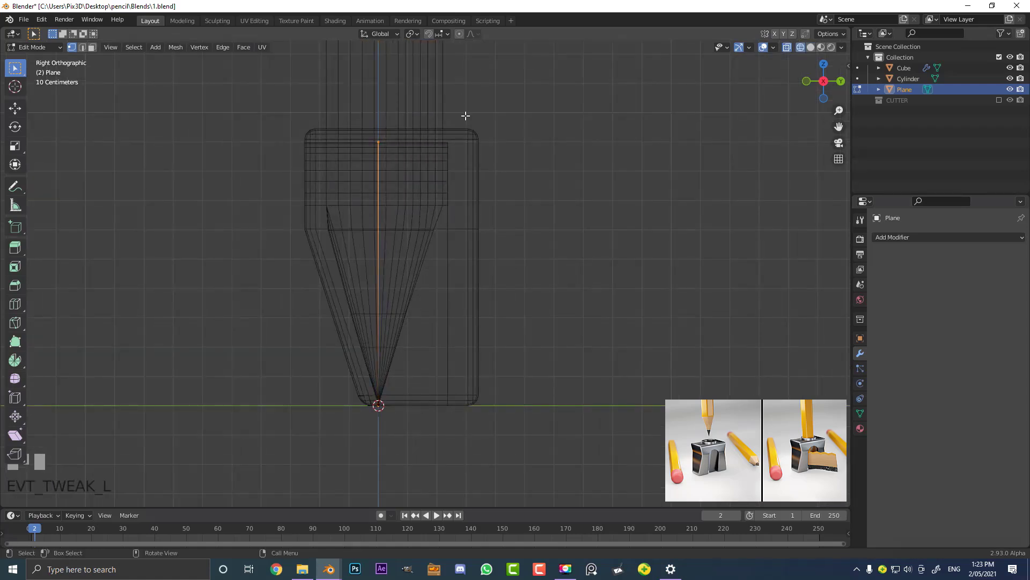
pyautogui.moveTo(514, 446); pyautogui.dragTo(335, 104)
pyautogui.press('e')
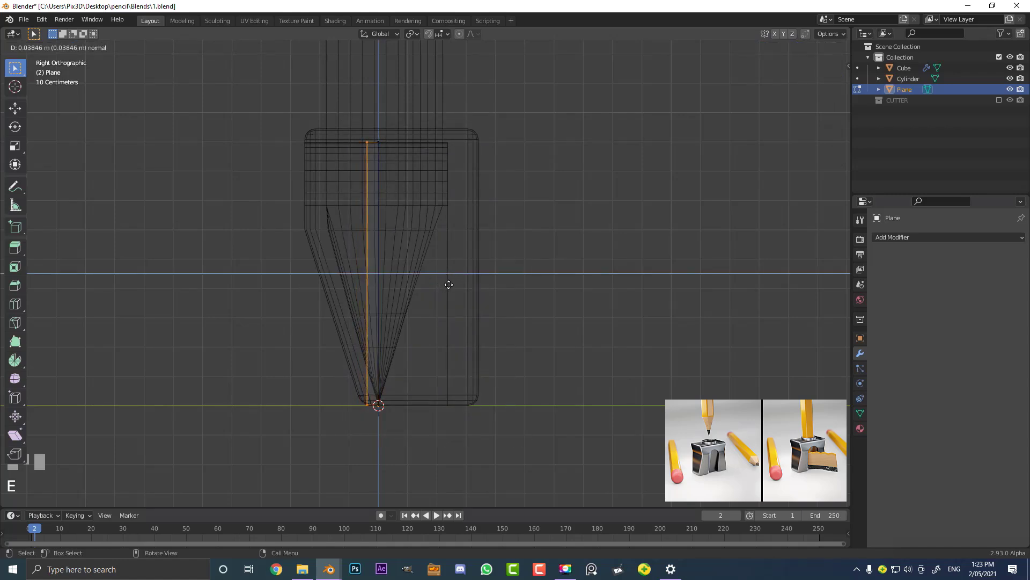
pyautogui.click(448, 285)
pyautogui.press('z')
pyautogui.click(516, 288)
pyautogui.moveTo(515, 288)
pyautogui.mouseDown(button='middle')
pyautogui.moveTo(406, 237)
pyautogui.moveTo(476, 200)
pyautogui.moveTo(494, 122)
pyautogui.moveTo(510, 120)
pyautogui.moveTo(535, 152)
pyautogui.moveTo(408, 239)
pyautogui.moveTo(411, 230)
pyautogui.mouseUp(button='middle')
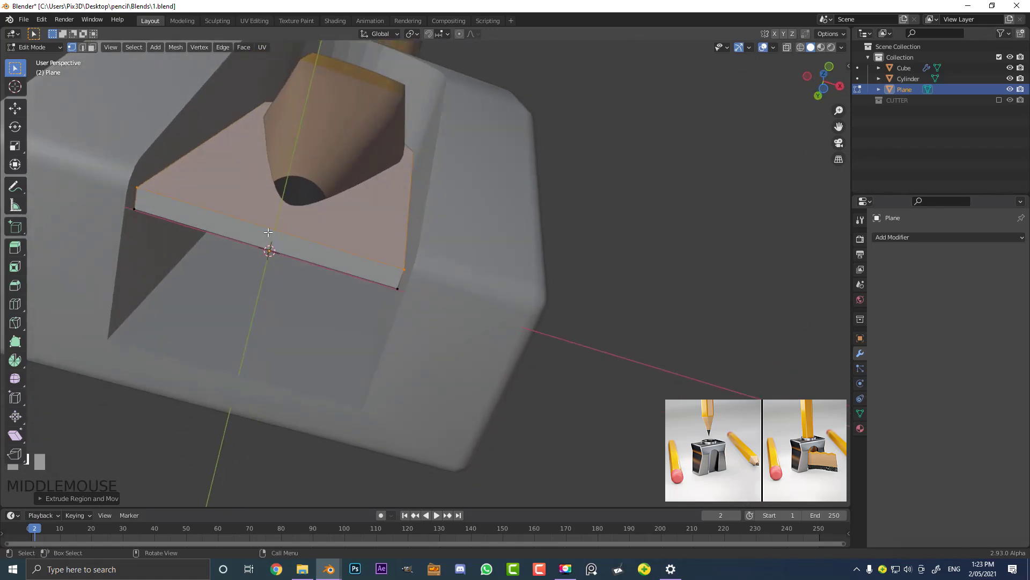
# Add a lengthwise loop cut down the middle of the plate's front face and slide it off-centre toward the +X side
pyautogui.scroll(2, 263, 234)
pyautogui.hotkey('ctrl', 'r')
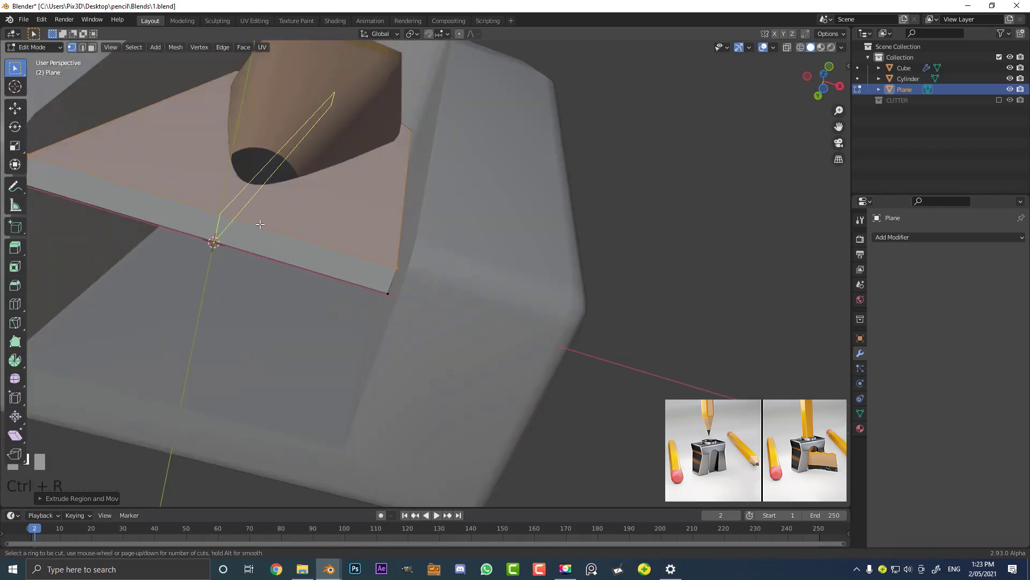
pyautogui.doubleClick(259, 224)
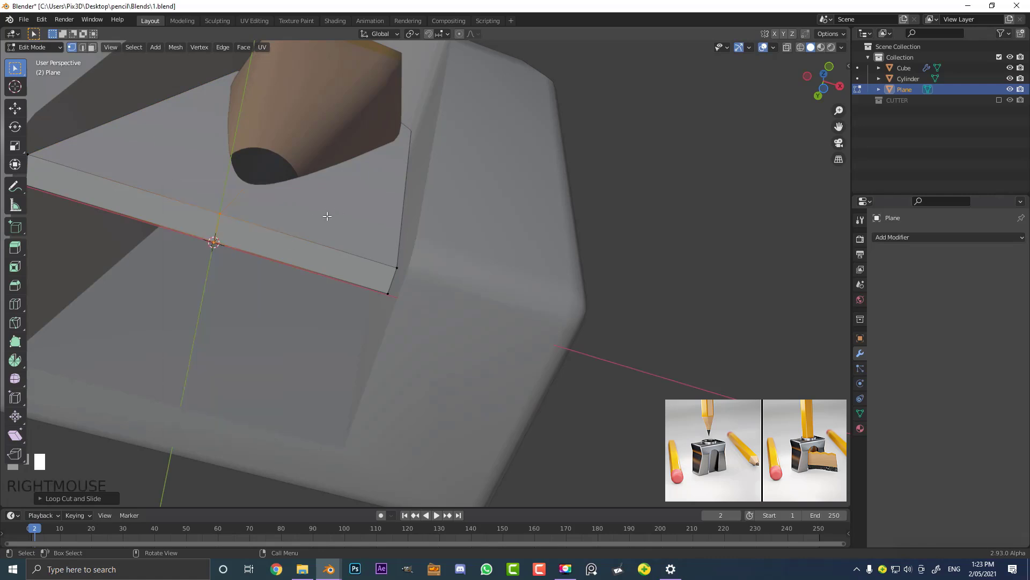
pyautogui.press('g')
pyautogui.press('g')
pyautogui.click(352, 240)
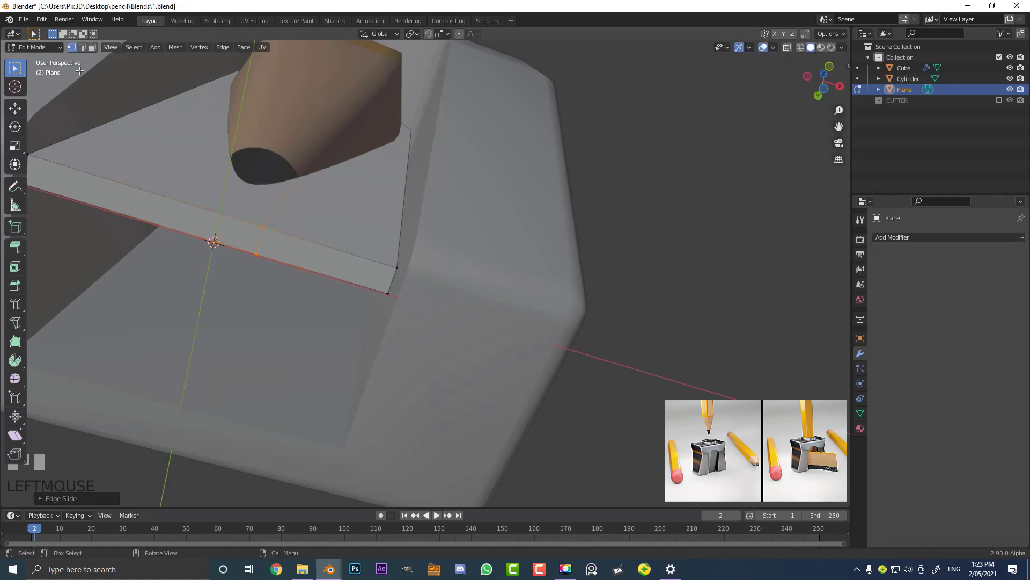
# Slide the plate's front edge on the +X side toward the back face and adjust it along Y, tapering that side like a blade
pyautogui.moveTo(440, 209); pyautogui.dragTo(437, 188, button='middle')
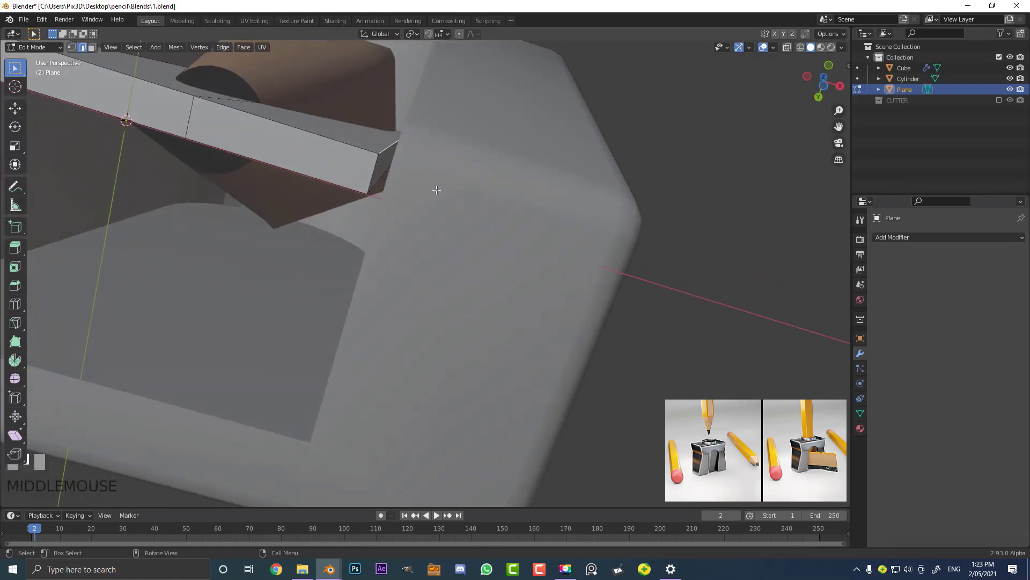
pyautogui.press('g')
pyautogui.press('g')
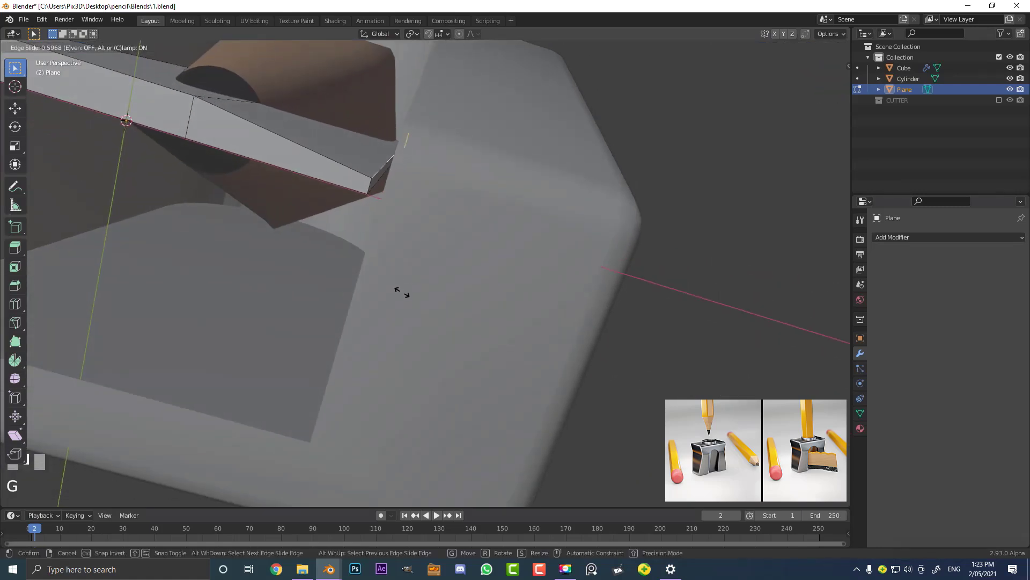
pyautogui.click(403, 295)
pyautogui.press('g')
pyautogui.press('y')
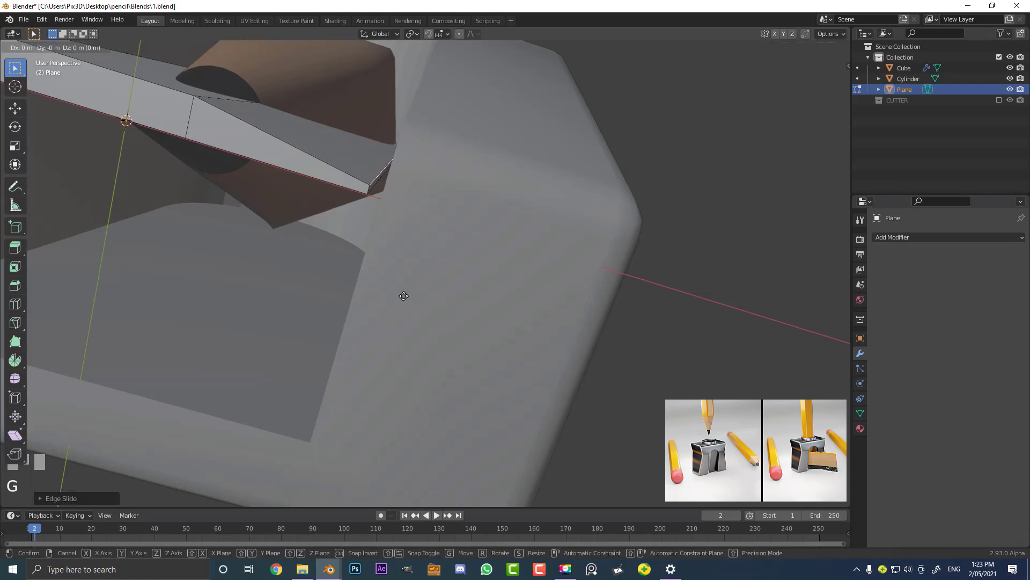
pyautogui.click(400, 348)
# Leave mesh editing, hide the sharpener and pencil to inspect the tapered plate on its own, and show them again
pyautogui.scroll(-8, 322, 186)
pyautogui.moveTo(315, 182); pyautogui.dragTo(417, 333, button='middle')
pyautogui.scroll(3, 329, 239)
pyautogui.press('Tab')
pyautogui.scroll(-5, 367, 230)
pyautogui.hotkey('ctrl', 'i')
pyautogui.press('h')
pyautogui.scroll(3, 347, 342)
pyautogui.moveTo(346, 342); pyautogui.dragTo(343, 261, button='middle')
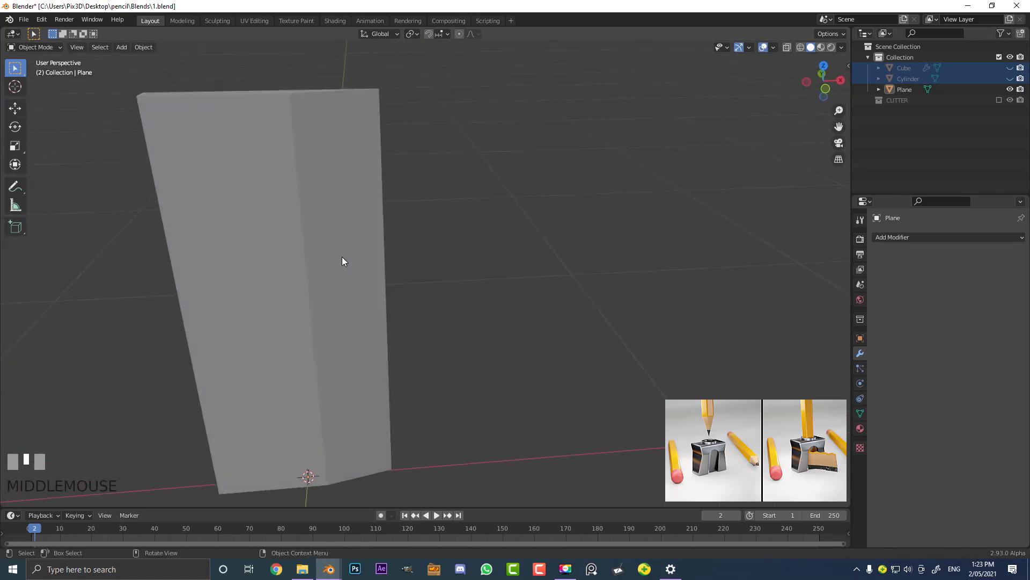
pyautogui.hotkey('alt', 'h')
pyautogui.scroll(-2, 342, 261)
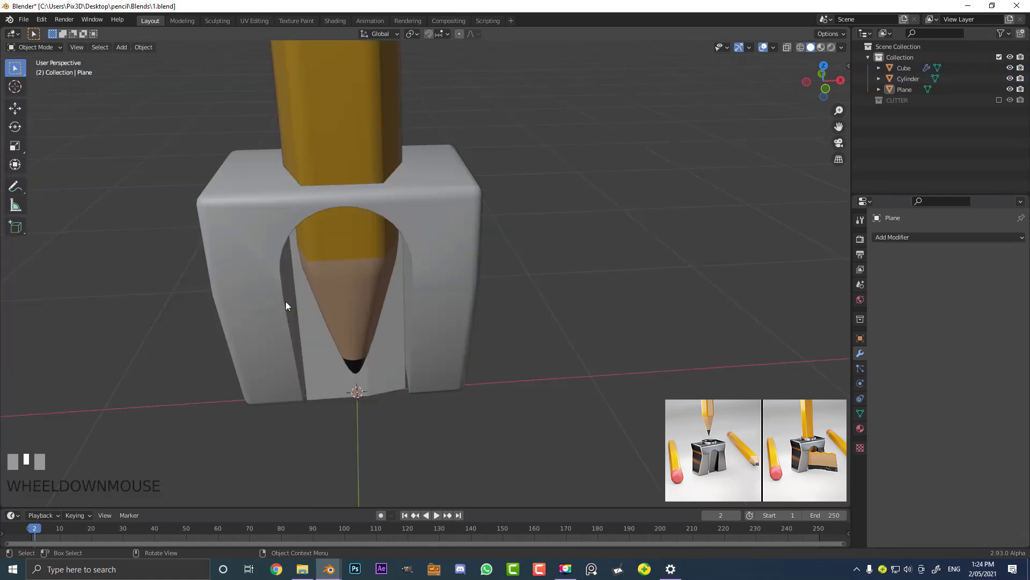
# Rotate the plate's whole mesh in the wireframe side view so its upper end leans toward the sharpener's front
pyautogui.moveTo(271, 297); pyautogui.dragTo(296, 283, button='middle')
pyautogui.click(317, 326)
pyautogui.moveTo(318, 327); pyautogui.dragTo(352, 264, button='middle')
pyautogui.scroll(1, 352, 264)
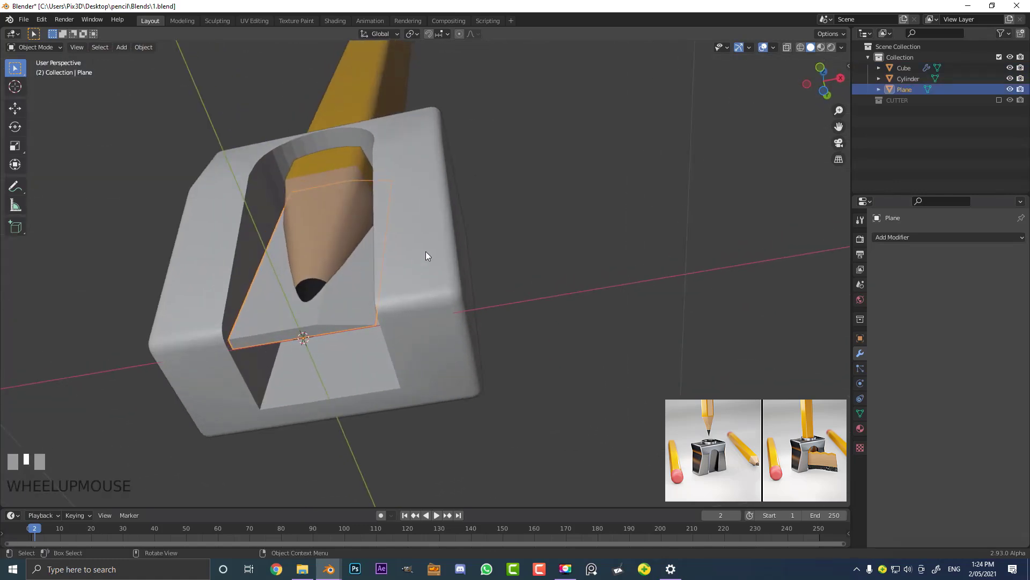
pyautogui.press('KP_3')
pyautogui.press('z')
pyautogui.click(318, 240)
pyautogui.scroll(1, 362, 227)
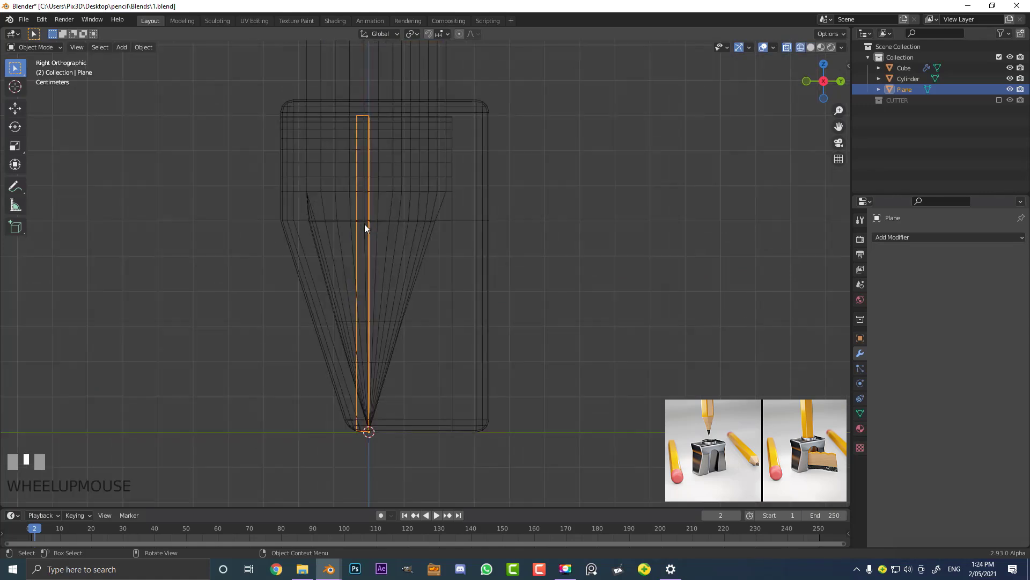
pyautogui.press('Tab')
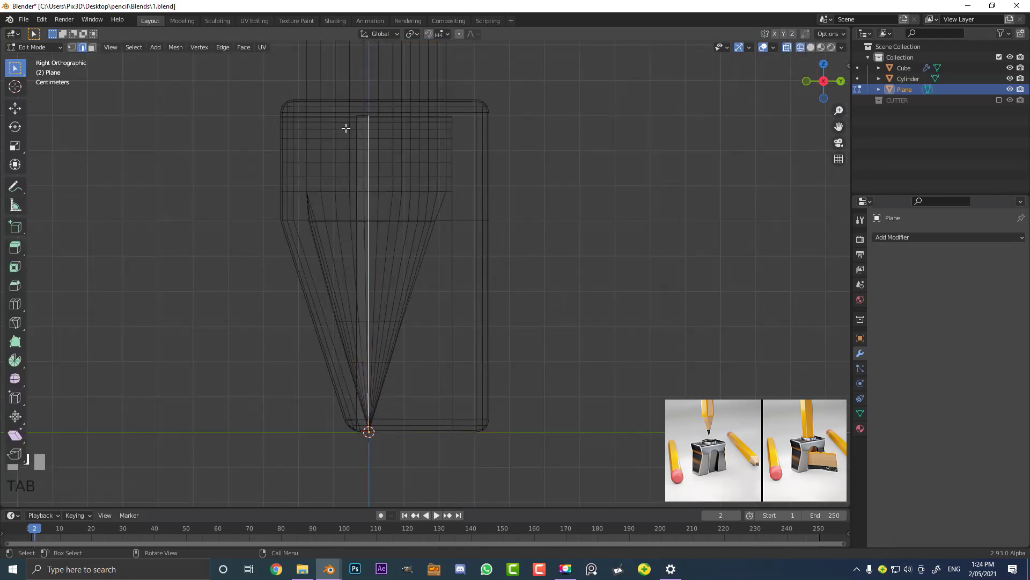
pyautogui.press('a')
pyautogui.press('r')
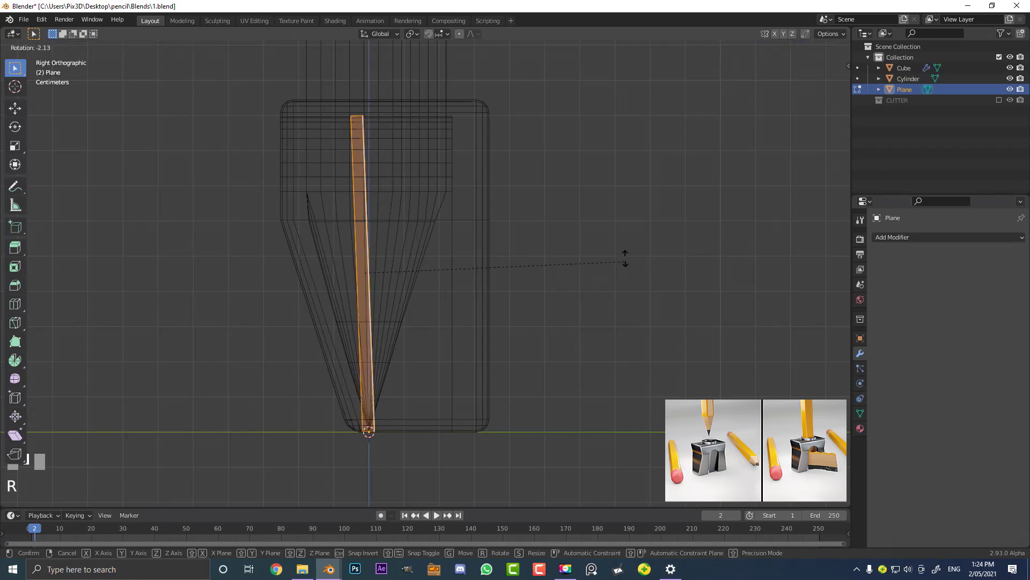
pyautogui.click(628, 215)
# Shift the tilted plate toward the sharpener's front and rotate it about 2.7° further to run parallel to the slanted front
pyautogui.press('g')
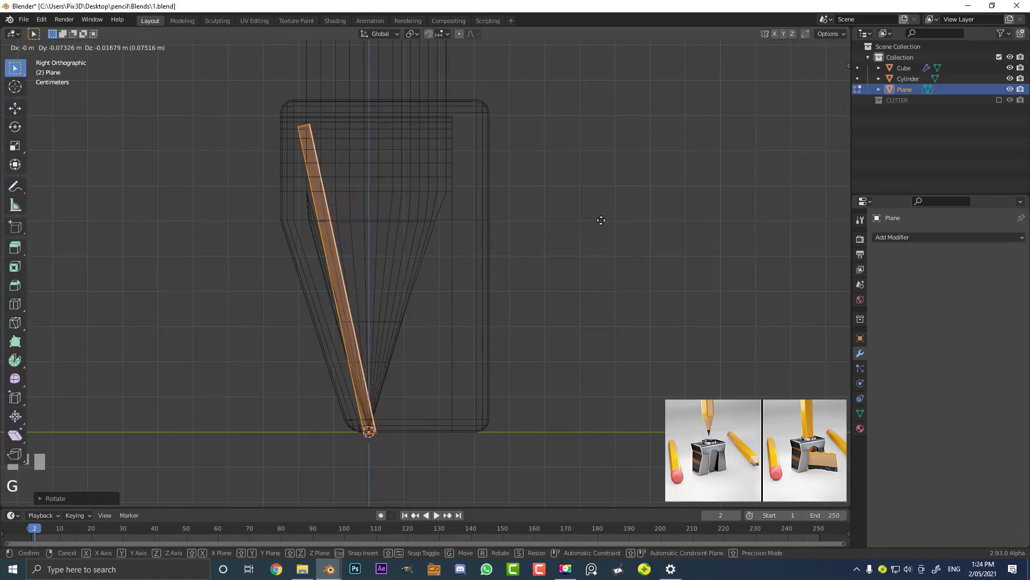
pyautogui.click(595, 220)
pyautogui.press('r')
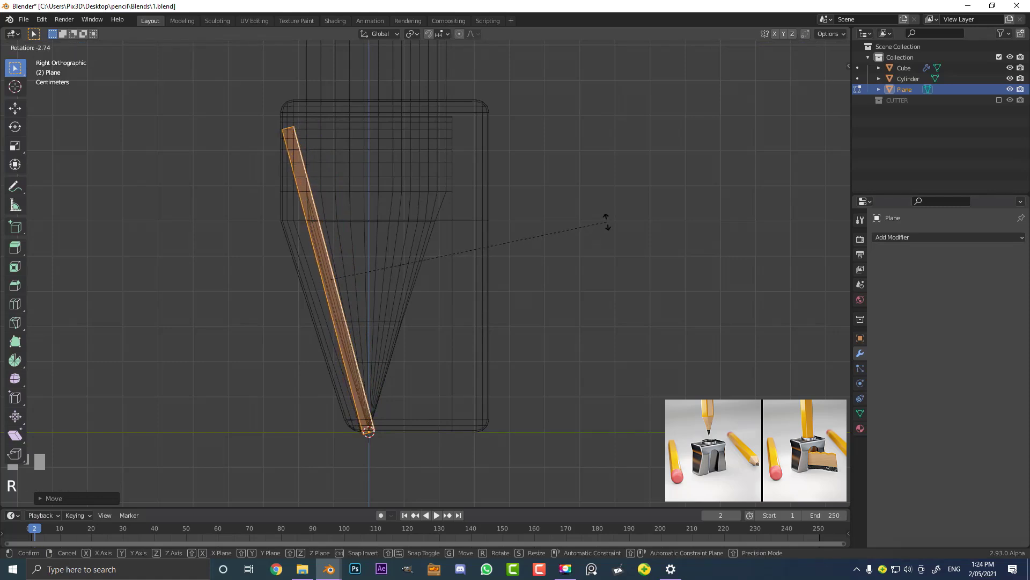
pyautogui.click(605, 223)
pyautogui.press('g')
pyautogui.click(587, 219)
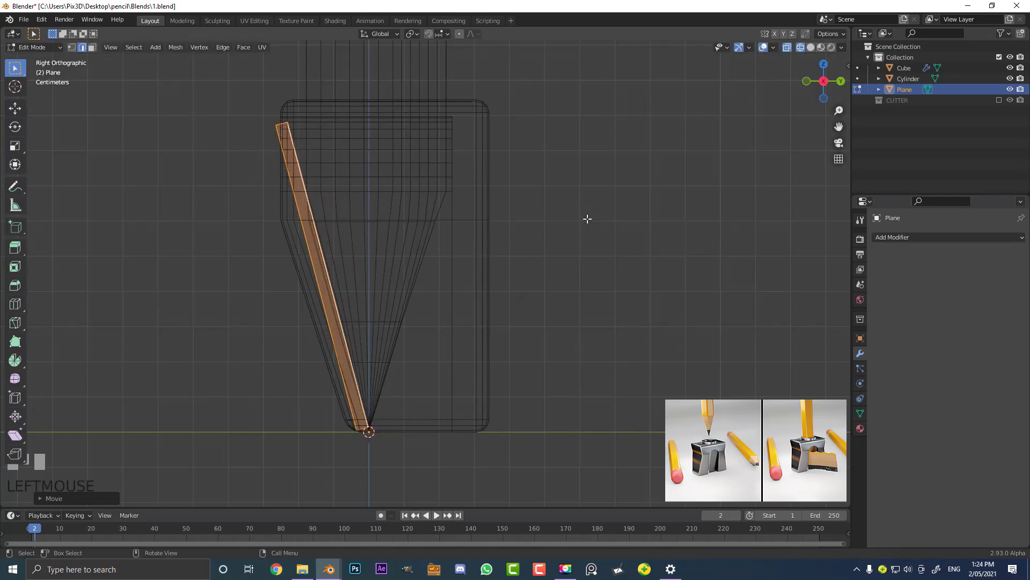
# Examine how the tilted plate sits in the arched opening from the front and from above, in solid shading
pyautogui.press('KP_1')
pyautogui.press('z')
pyautogui.click(558, 253)
pyautogui.scroll(-1, 428, 150)
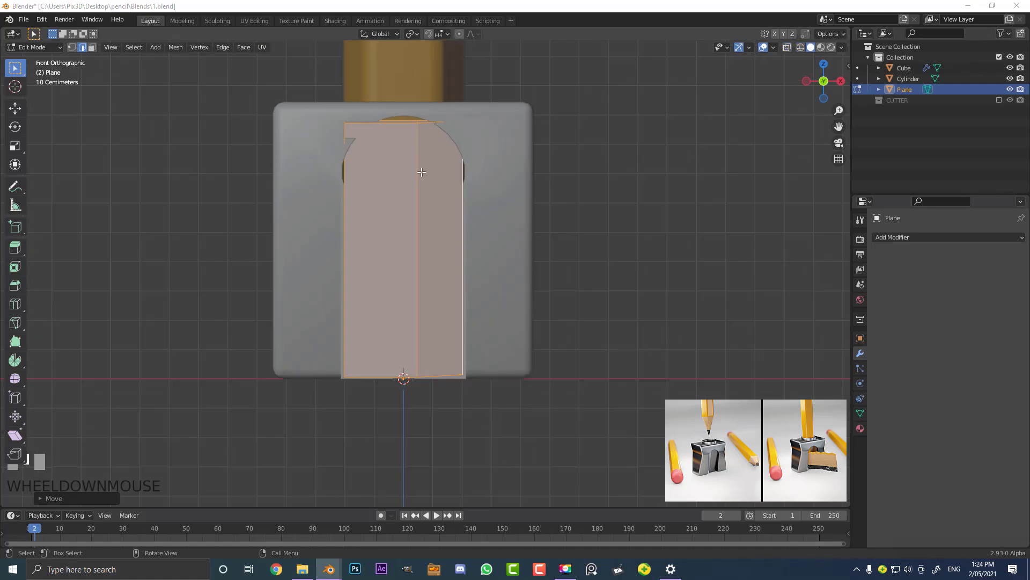
pyautogui.scroll(1, 429, 151)
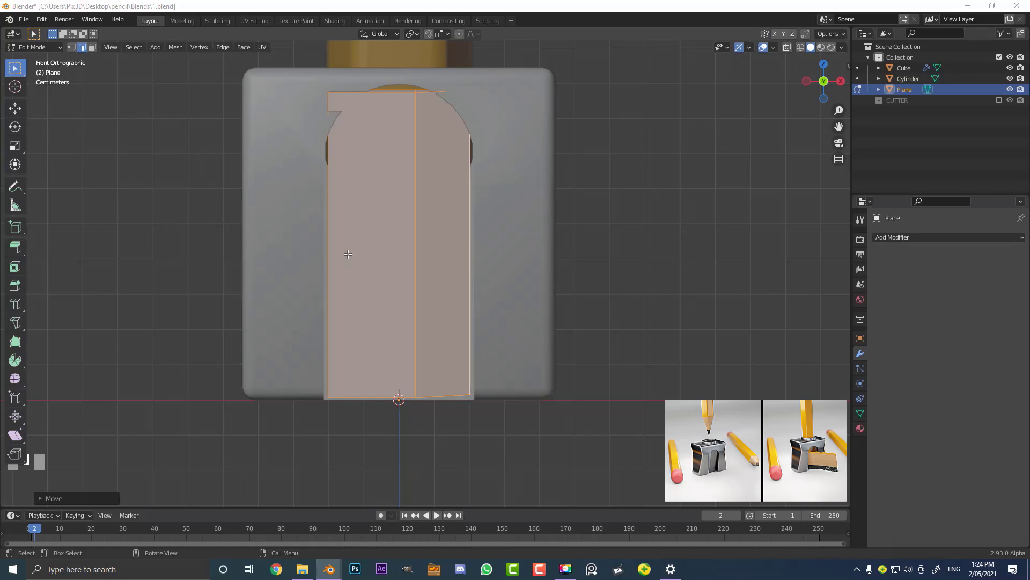
pyautogui.moveTo(564, 136); pyautogui.dragTo(173, 304, button='middle')
pyautogui.moveTo(367, 173); pyautogui.dragTo(402, 253, button='middle')
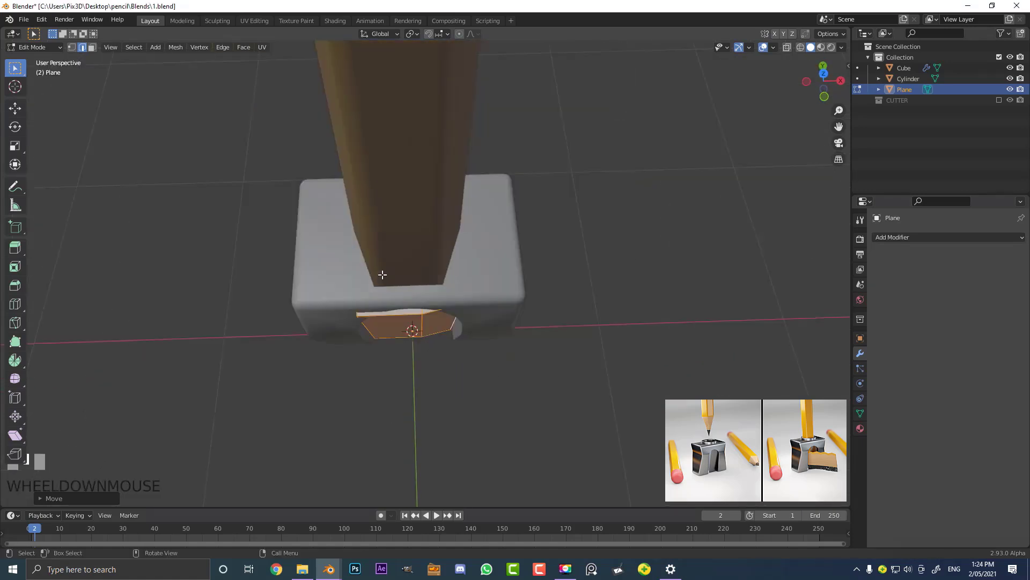
pyautogui.scroll(2, 402, 252)
# Mirror the plate's mesh in the front view by scaling it by -1 along X
pyautogui.press('KP_1')
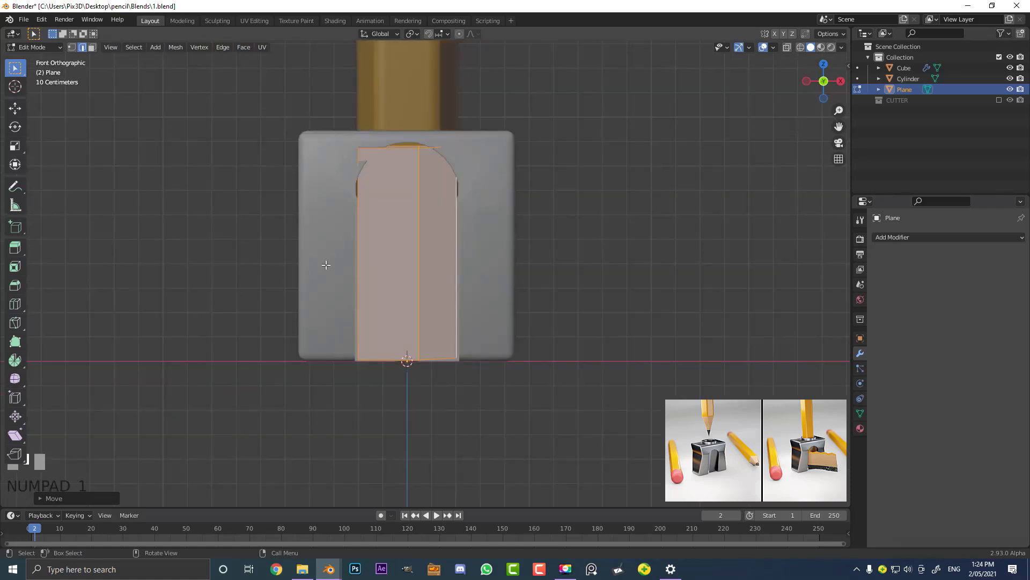
pyautogui.scroll(2, 325, 265)
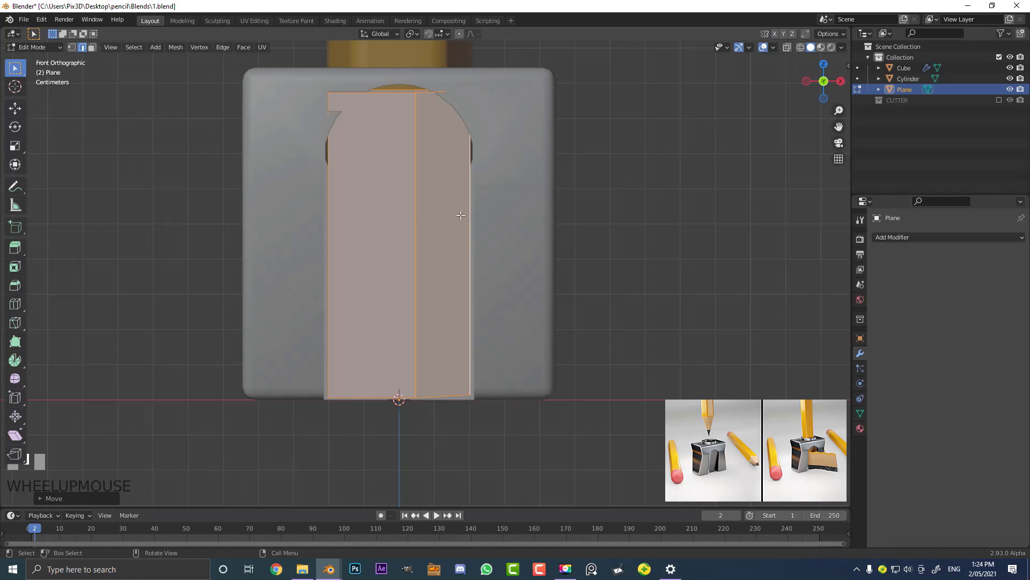
pyautogui.press('s')
pyautogui.press('x')
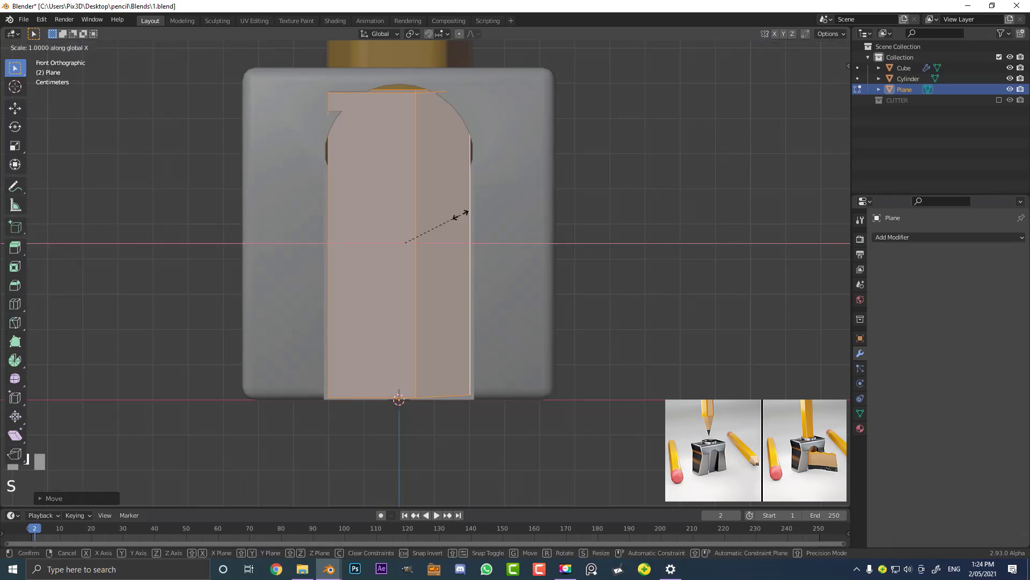
pyautogui.write('-1')
pyautogui.press('Return')
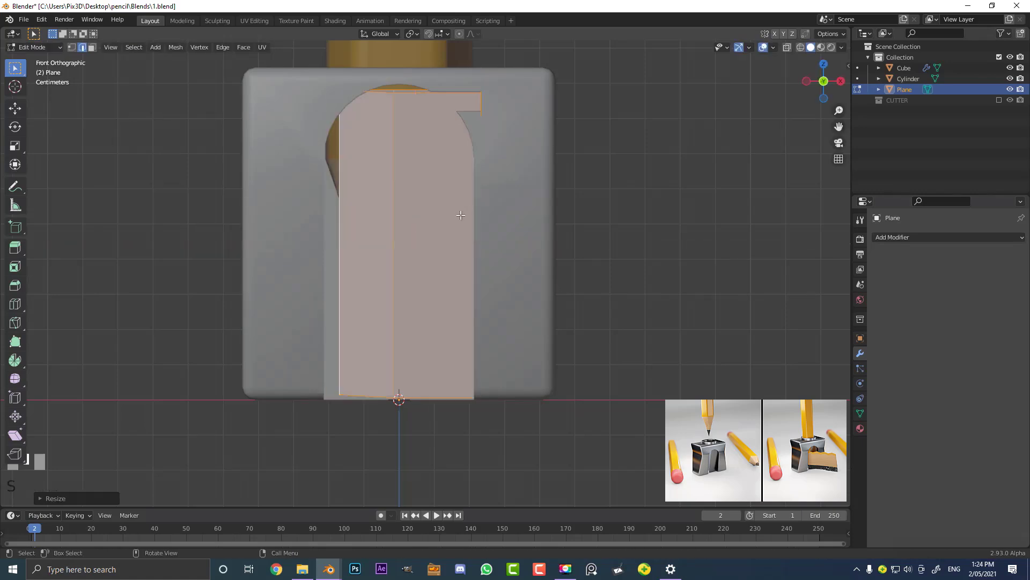
# Move the mirrored plate back into line with the arched opening
pyautogui.moveTo(454, 184); pyautogui.dragTo(468, 294, button='middle')
pyautogui.press('g')
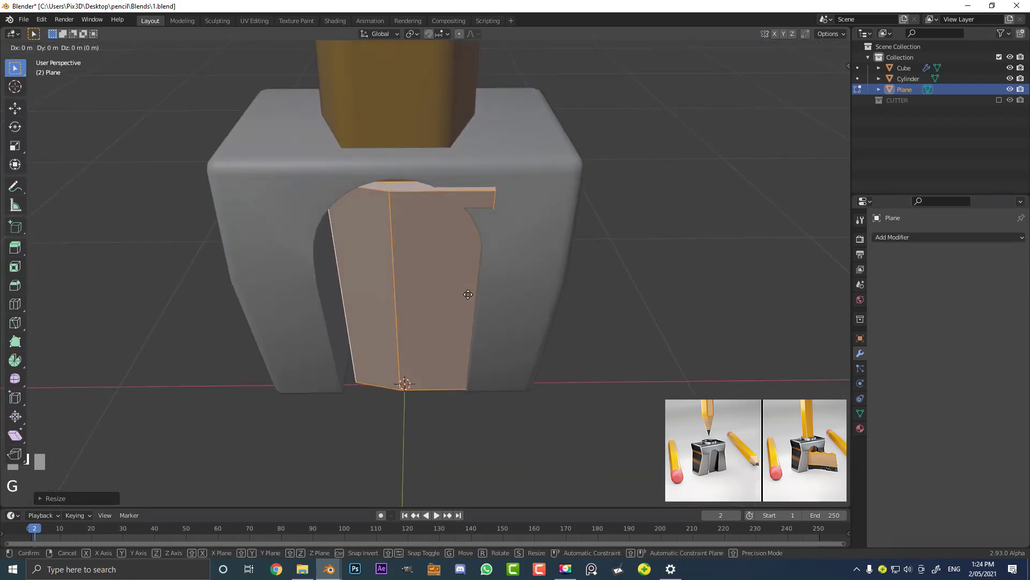
# Move the blade's geometry along X towards the right side of the sharpener's arched opening
pyautogui.press('x')
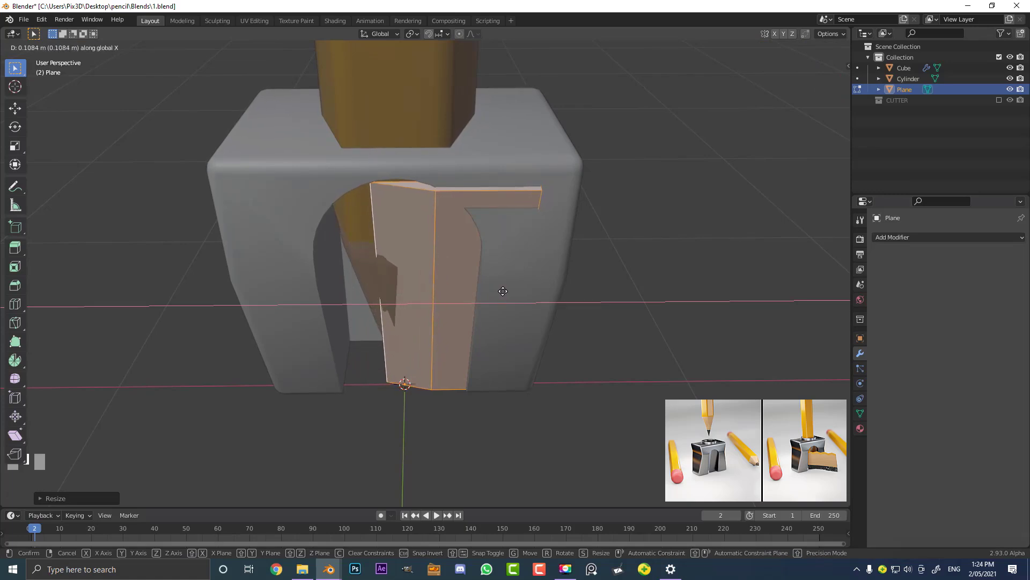
pyautogui.click(490, 292)
pyautogui.moveTo(490, 292); pyautogui.dragTo(484, 138, button='middle')
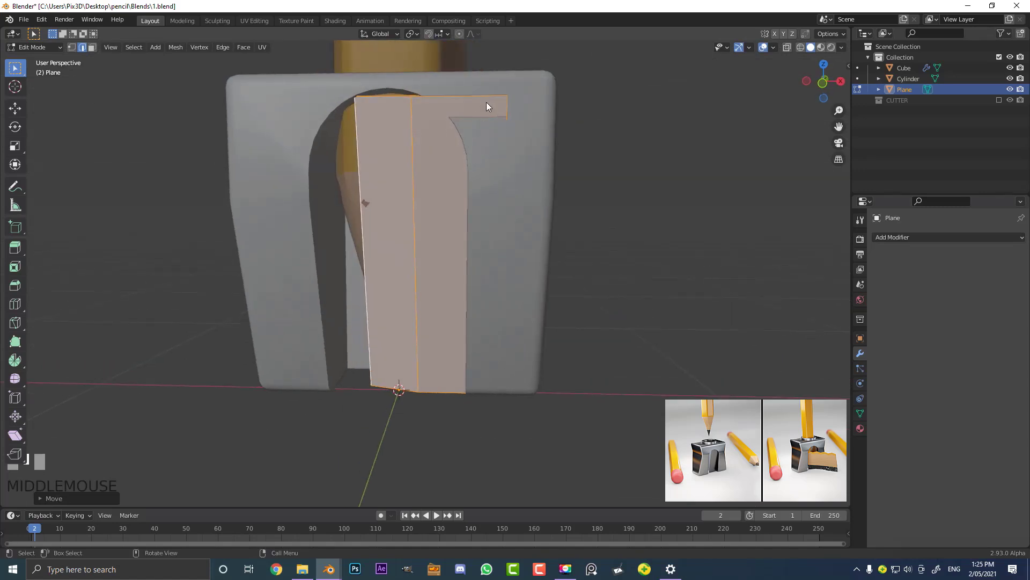
pyautogui.press('Tab')
# Move the top and middle edges of the sharpener body's front face along Y to cover the protruding blade part
pyautogui.click(542, 76)
pyautogui.moveTo(543, 76); pyautogui.dragTo(561, 134, button='middle')
pyautogui.press('Tab')
pyautogui.click(82, 47)
pyautogui.click(288, 104)
pyautogui.keyDown('shift'); pyautogui.click(301, 224); pyautogui.keyUp('shift')
pyautogui.press('g')
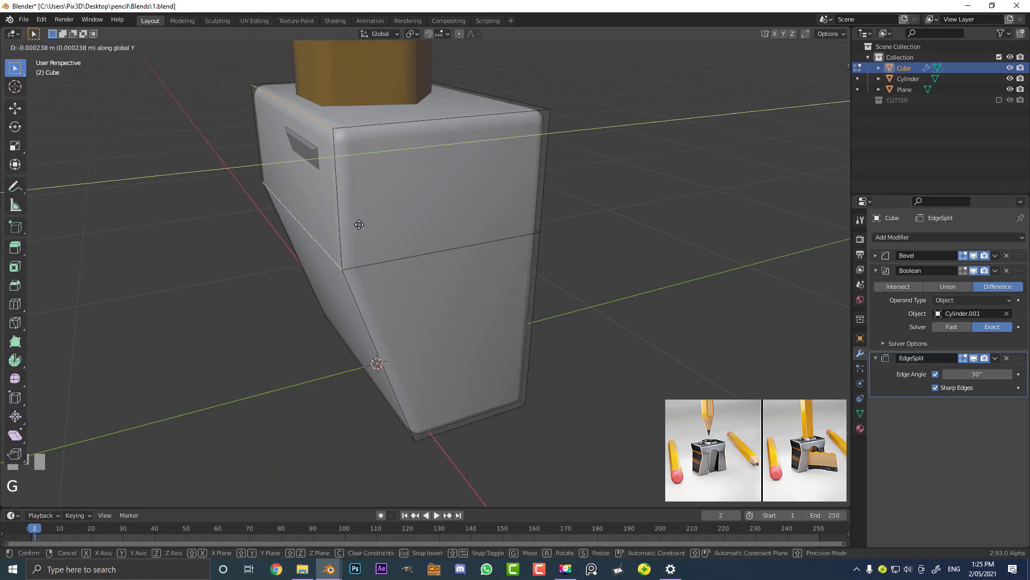
pyautogui.click(346, 225)
pyautogui.press('Tab')
# Move the blade along Y to sit inside the sharpener body's opening, and clear the selection
pyautogui.moveTo(358, 218); pyautogui.dragTo(439, 220, button='middle')
pyautogui.click(463, 178)
pyautogui.press('g')
pyautogui.press('y')
pyautogui.keyDown('shift'); pyautogui.click(454, 255); pyautogui.keyUp('shift')
pyautogui.moveTo(454, 256); pyautogui.dragTo(469, 143, button='middle')
pyautogui.hotkey('alt', 'a')
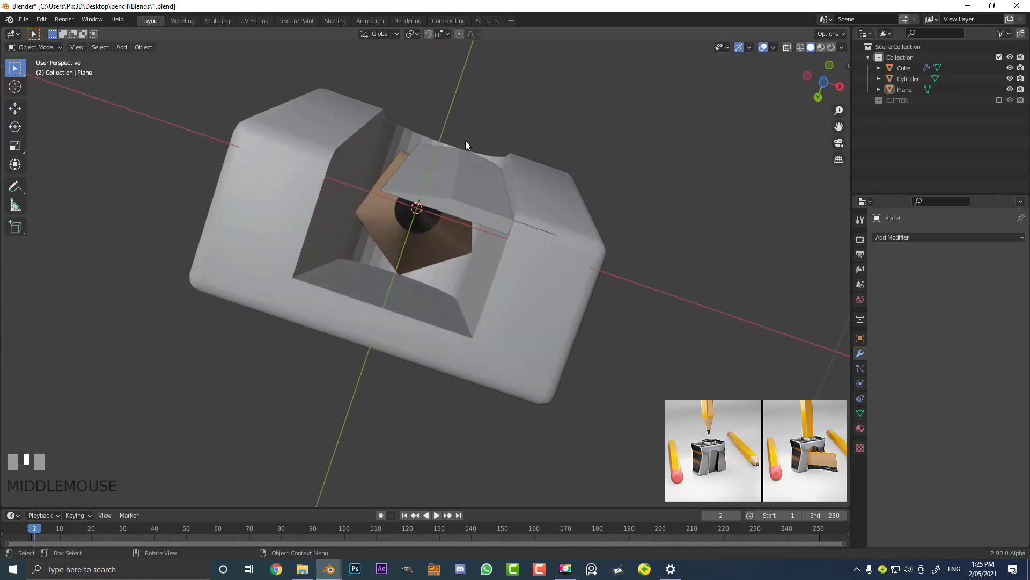
# Raise the top vertices of the sharpener body about 0.097 m along Z in front view
pyautogui.moveTo(402, 178)
pyautogui.mouseDown(button='middle')
pyautogui.moveTo(385, 295)
pyautogui.moveTo(467, 292)
pyautogui.moveTo(520, 182)
pyautogui.moveTo(368, 227)
pyautogui.moveTo(354, 306)
pyautogui.moveTo(315, 59)
pyautogui.moveTo(398, 127)
pyautogui.moveTo(417, 129)
pyautogui.moveTo(410, 156)
pyautogui.mouseUp(button='middle')
pyautogui.press('KP_1')
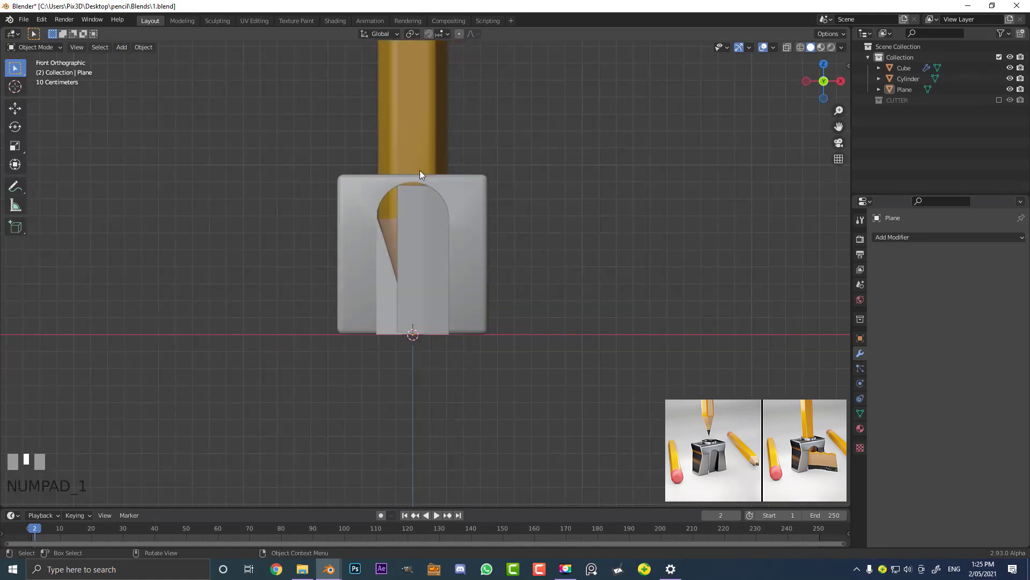
pyautogui.scroll(2, 420, 175)
pyautogui.click(504, 108)
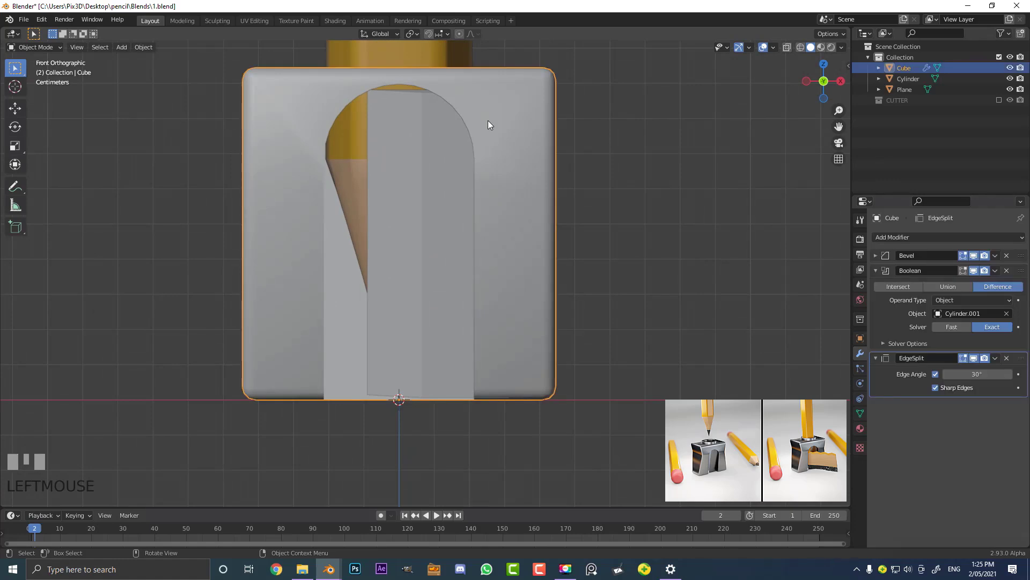
pyautogui.scroll(-2, 493, 182)
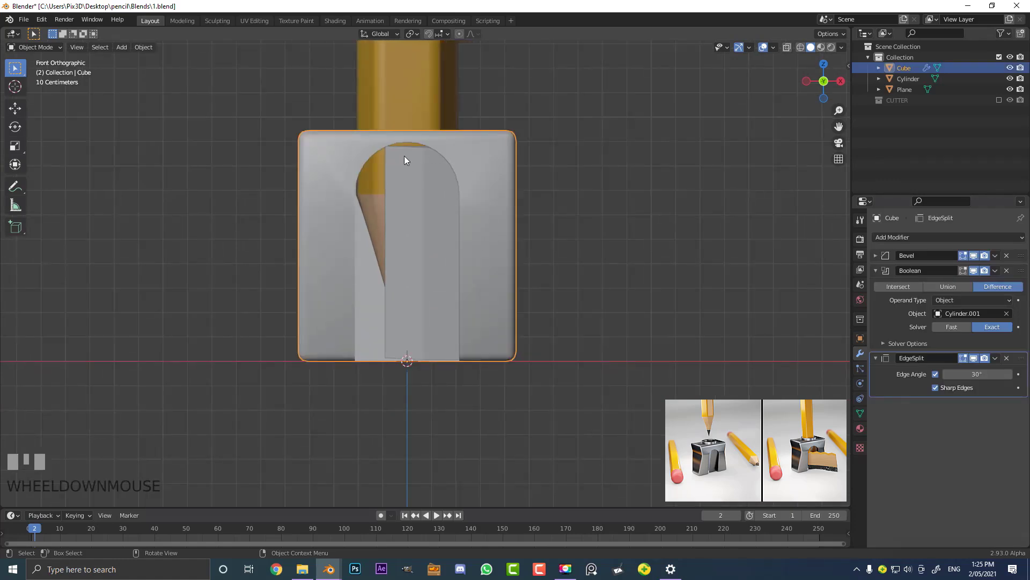
pyautogui.scroll(1, 419, 178)
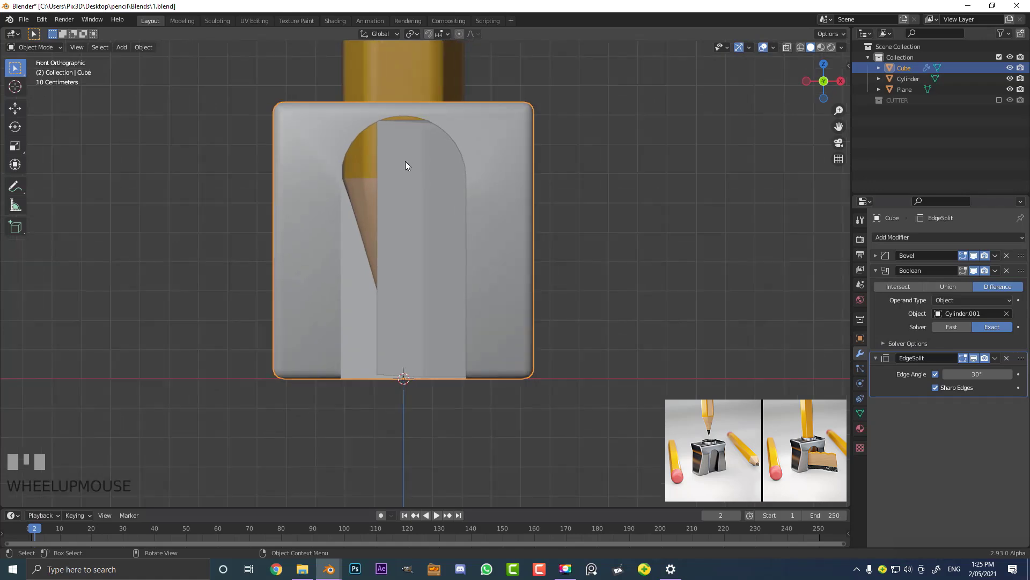
pyautogui.moveTo(425, 178)
pyautogui.keyDown('shift'); pyautogui.mouseDown(button='middle')
pyautogui.moveTo(427, 157)
pyautogui.moveTo(371, 216)
pyautogui.mouseUp(button='middle'); pyautogui.keyUp('shift')
pyautogui.press('Tab')
pyautogui.press('z')
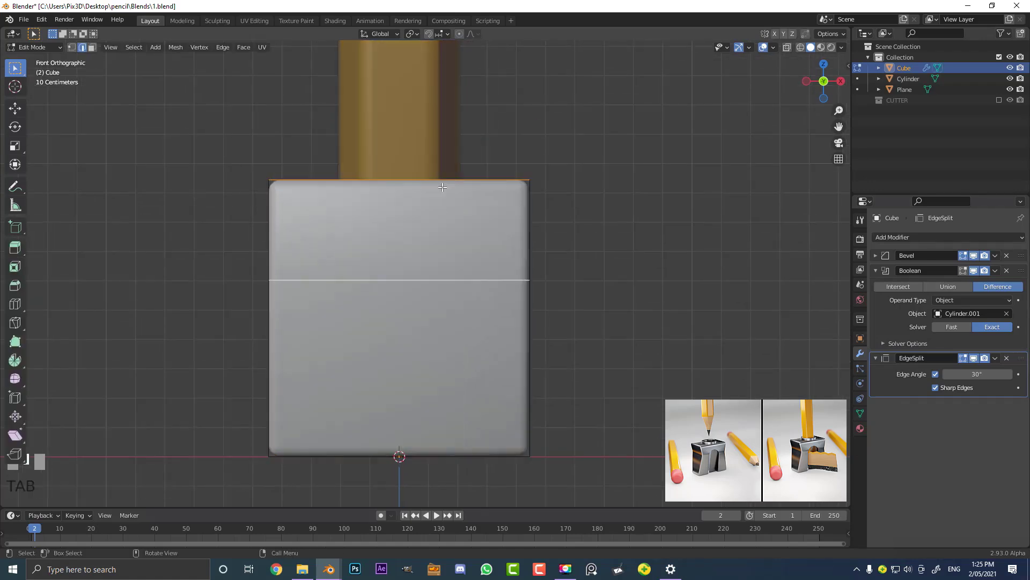
pyautogui.click(275, 170)
pyautogui.click(72, 47)
pyautogui.moveTo(176, 122); pyautogui.dragTo(583, 218)
pyautogui.press('g')
pyautogui.press('z')
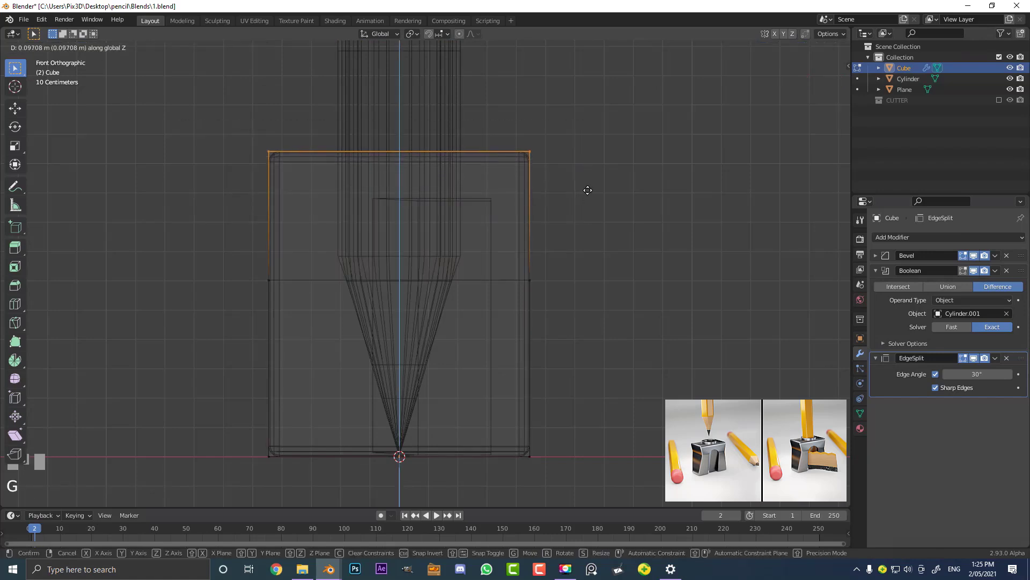
pyautogui.click(588, 190)
pyautogui.press('z')
pyautogui.press('z')
pyautogui.moveTo(570, 204); pyautogui.dragTo(514, 220, button='middle')
pyautogui.press('Tab')
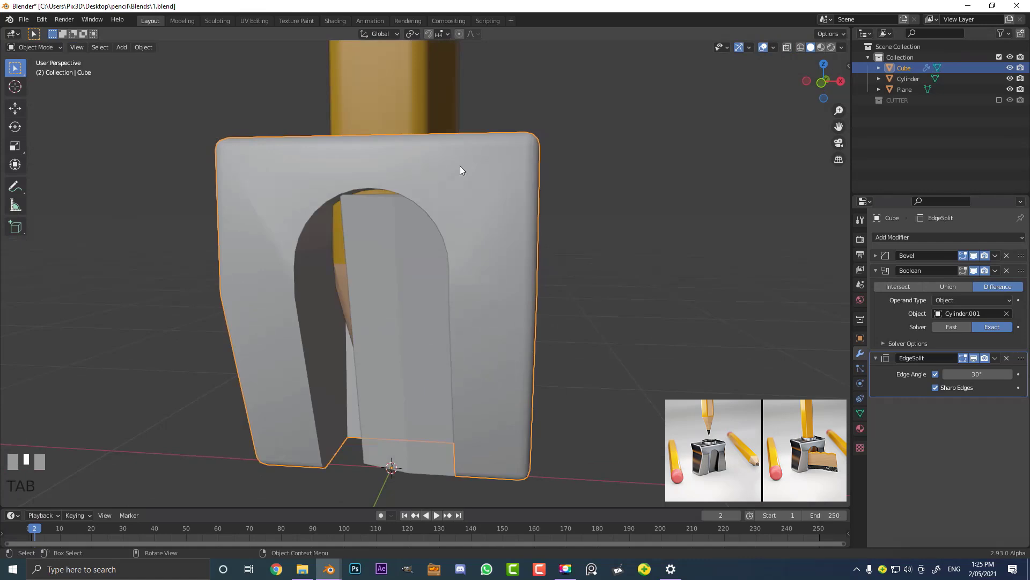
# Collapse the Boolean modifier's settings and examine the sharpener and pencil from several angles
pyautogui.click(875, 270)
pyautogui.moveTo(459, 229); pyautogui.dragTo(506, 351, button='middle')
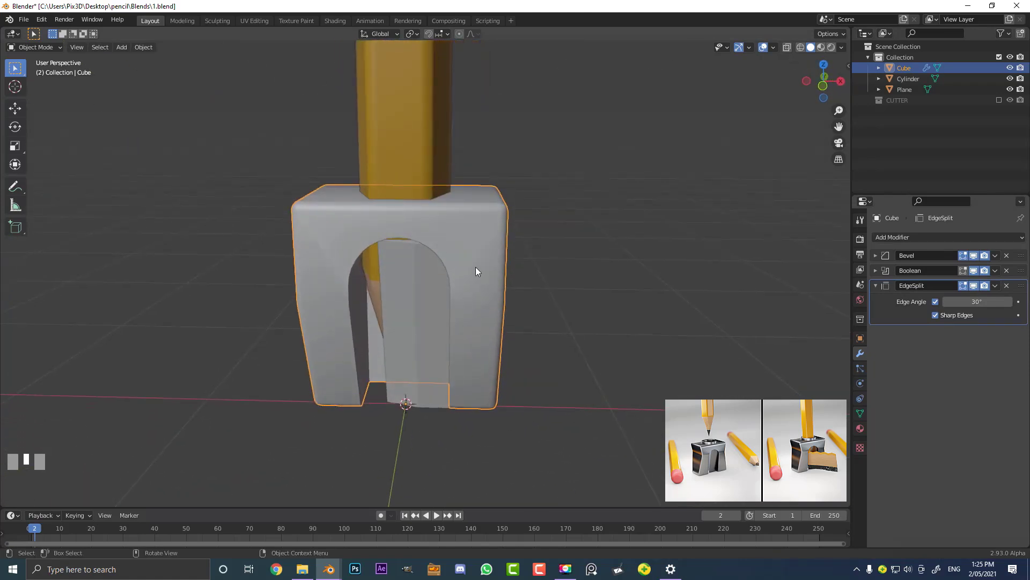
pyautogui.scroll(-1, 476, 266)
pyautogui.moveTo(474, 268); pyautogui.dragTo(463, 317, button='middle')
pyautogui.click(577, 317)
pyautogui.moveTo(577, 318); pyautogui.dragTo(603, 301, button='middle')
pyautogui.scroll(-3, 585, 284)
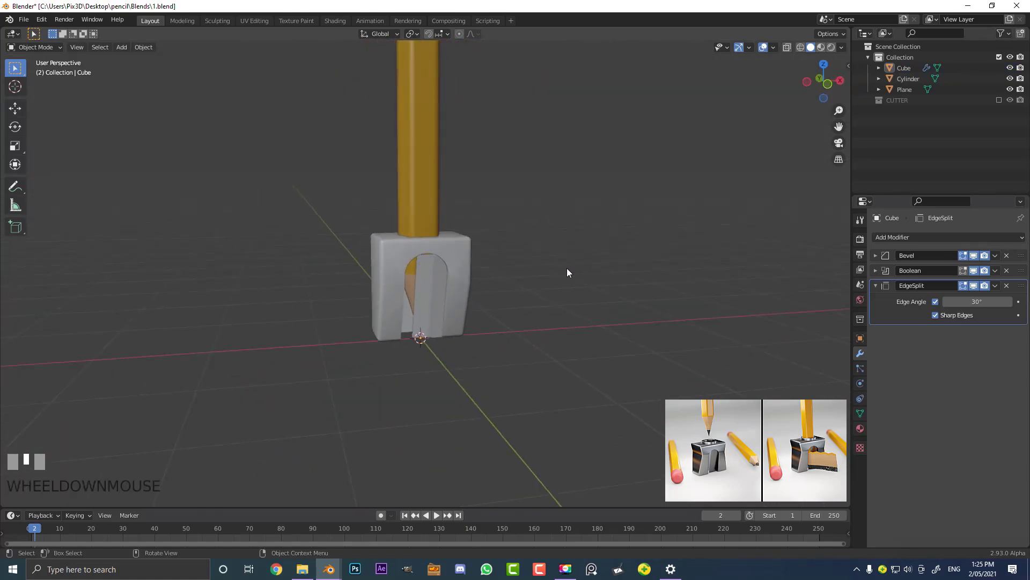
pyautogui.scroll(3, 492, 282)
pyautogui.moveTo(492, 282); pyautogui.dragTo(451, 288, button='middle')
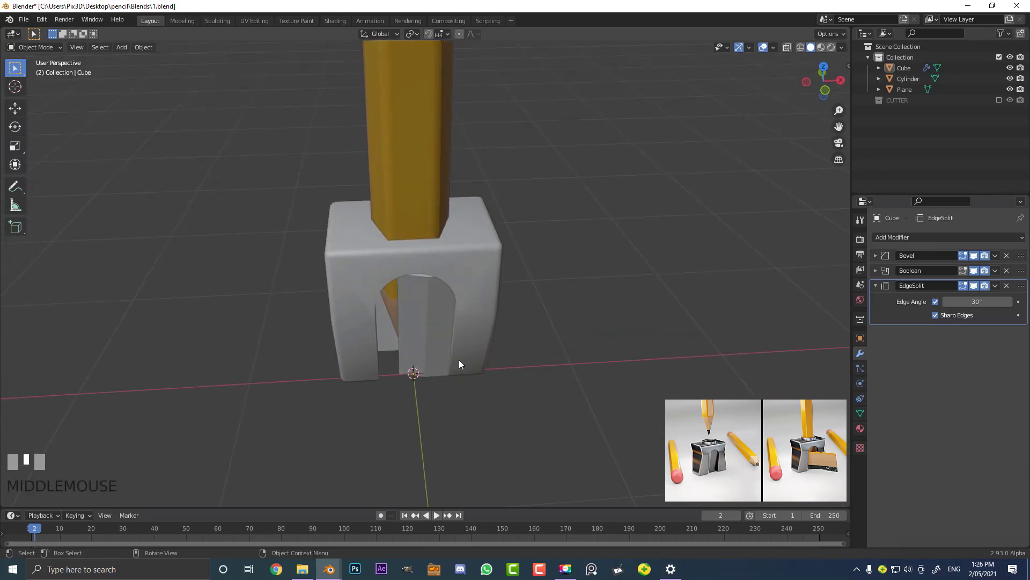
pyautogui.scroll(-3, 416, 186)
pyautogui.moveTo(416, 187)
pyautogui.mouseDown(button='middle')
pyautogui.moveTo(409, 207)
pyautogui.moveTo(422, 205)
pyautogui.mouseUp(button='middle')
pyautogui.moveTo(34, 209); pyautogui.dragTo(470, 252, button='middle')
# Add a plane mesh at the 3D cursor beneath the sharpener
pyautogui.hotkey('shift', 'a')
pyautogui.moveTo(459, 223)
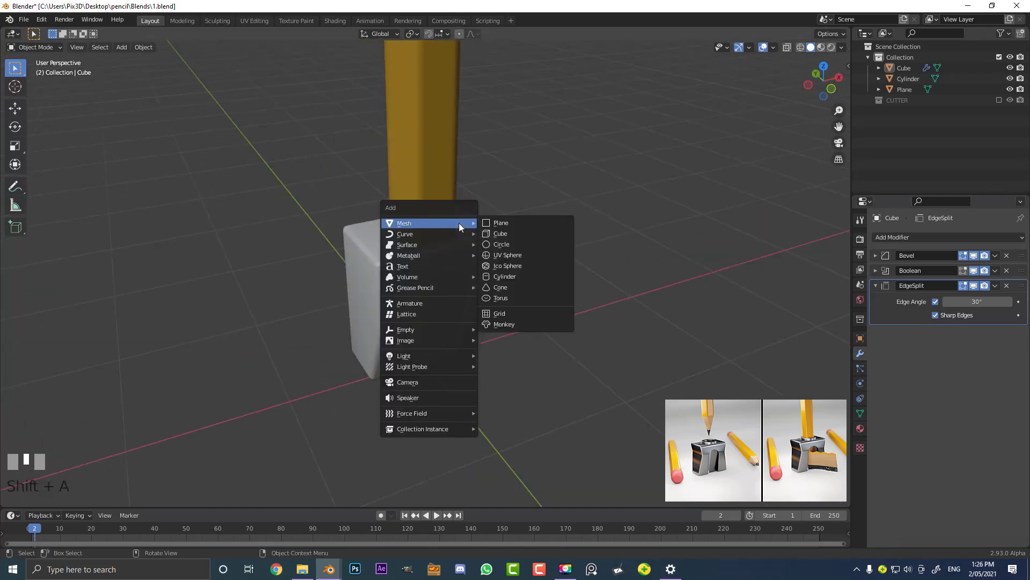
pyautogui.click(510, 223)
pyautogui.scroll(-3, 510, 289)
pyautogui.moveTo(515, 303); pyautogui.dragTo(504, 304, button='middle')
pyautogui.scroll(3, 502, 311)
# Rotate the new plane's geometry 90° about the X axis to stand it upright
pyautogui.press('Tab')
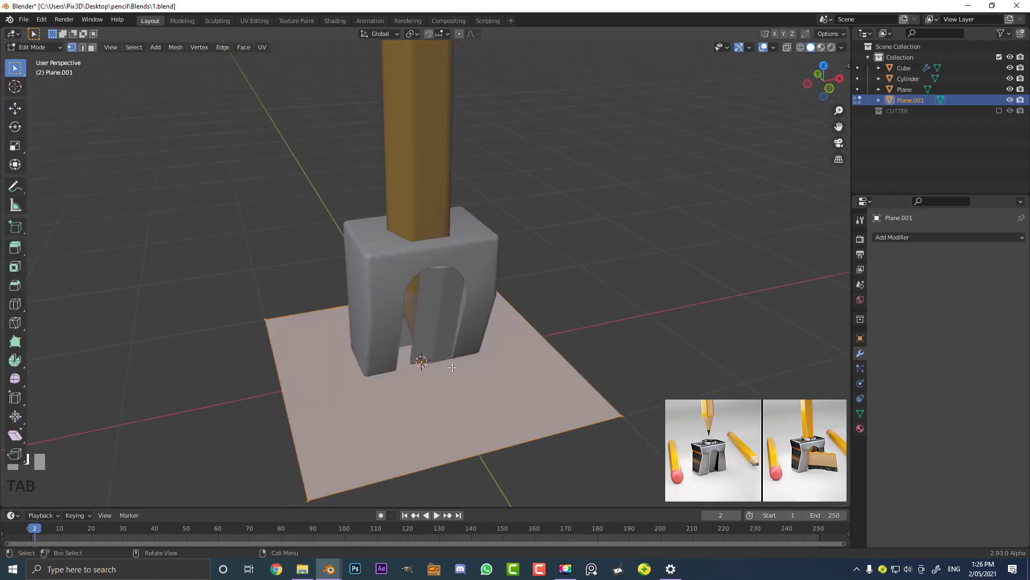
pyautogui.press('r')
pyautogui.press('x')
pyautogui.press('9')
pyautogui.press('0')
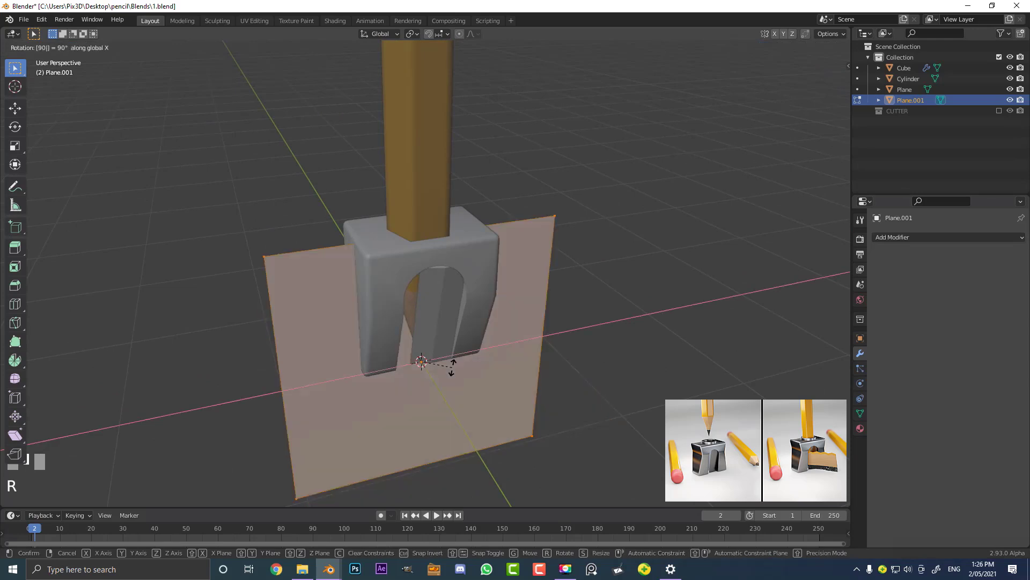
pyautogui.press('Return')
# Scale the upright plane down to narrower than the sharpener body and switch the viewport to wireframe display
pyautogui.press('KP_1')
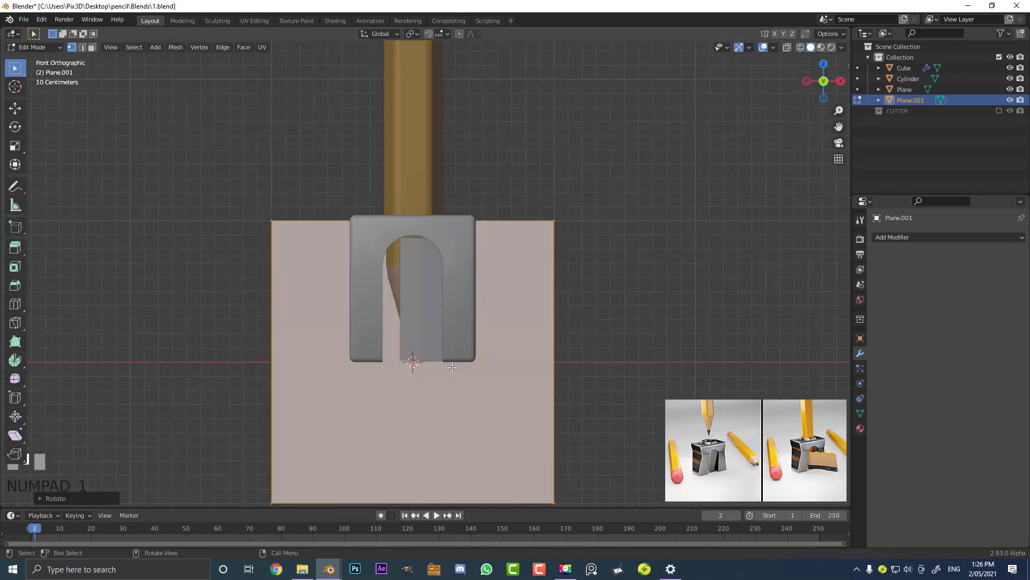
pyautogui.keyDown('shift'); pyautogui.moveTo(452, 367); pyautogui.dragTo(458, 293, button='middle'); pyautogui.keyUp('shift')
pyautogui.scroll(3, 459, 293)
pyautogui.press('s')
pyautogui.click(474, 320)
pyautogui.press('z')
pyautogui.click(413, 324)
pyautogui.keyDown('shift'); pyautogui.moveTo(444, 217); pyautogui.dragTo(432, 245, button='middle'); pyautogui.keyUp('shift')
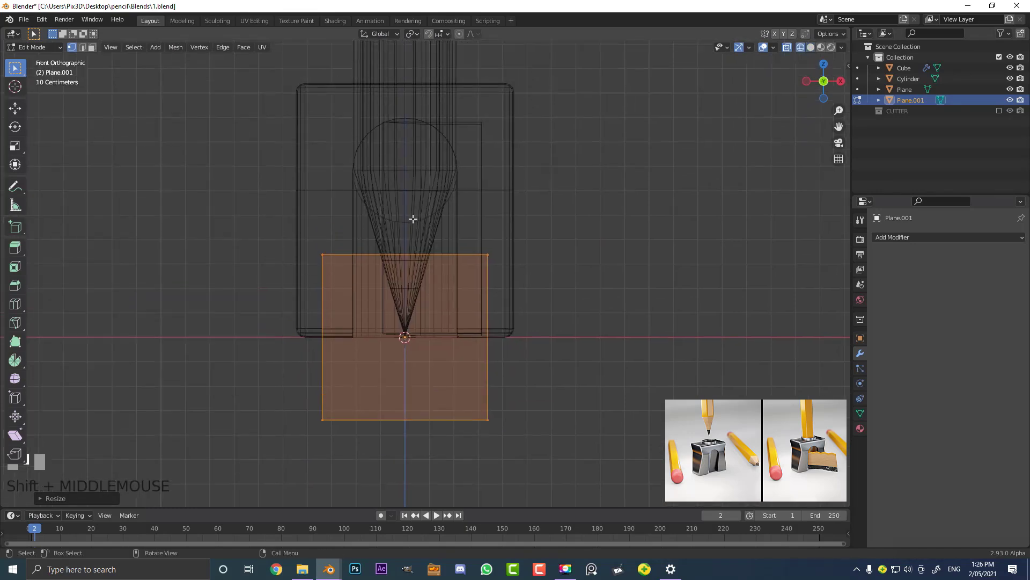
pyautogui.scroll(1, 402, 205)
# Hide the sharpener body and the blade, leaving the pencil and the new plane visible
pyautogui.press('Tab')
pyautogui.scroll(-2, 507, 120)
pyautogui.click(498, 122)
pyautogui.scroll(1, 498, 129)
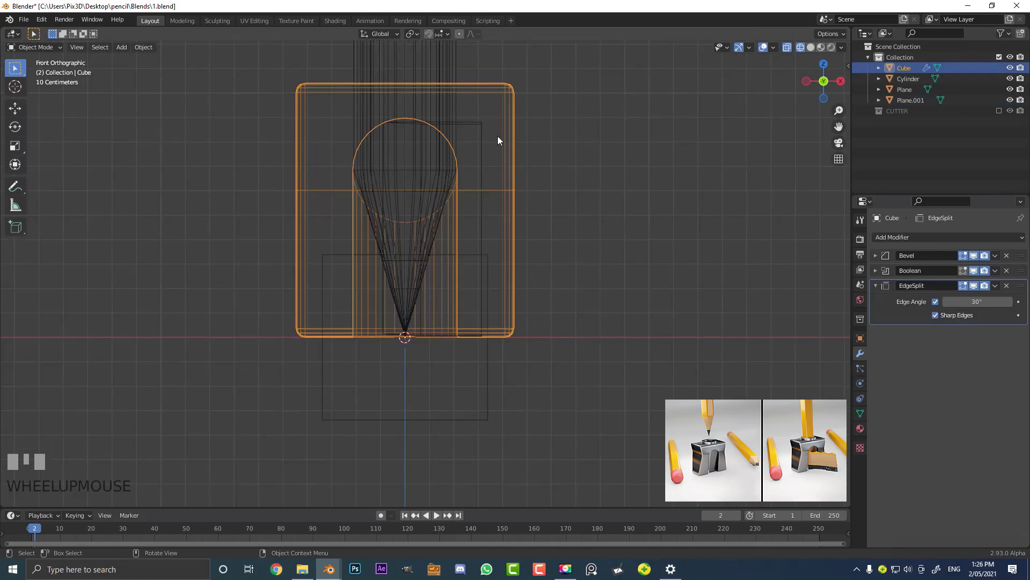
pyautogui.press('h')
pyautogui.click(487, 127)
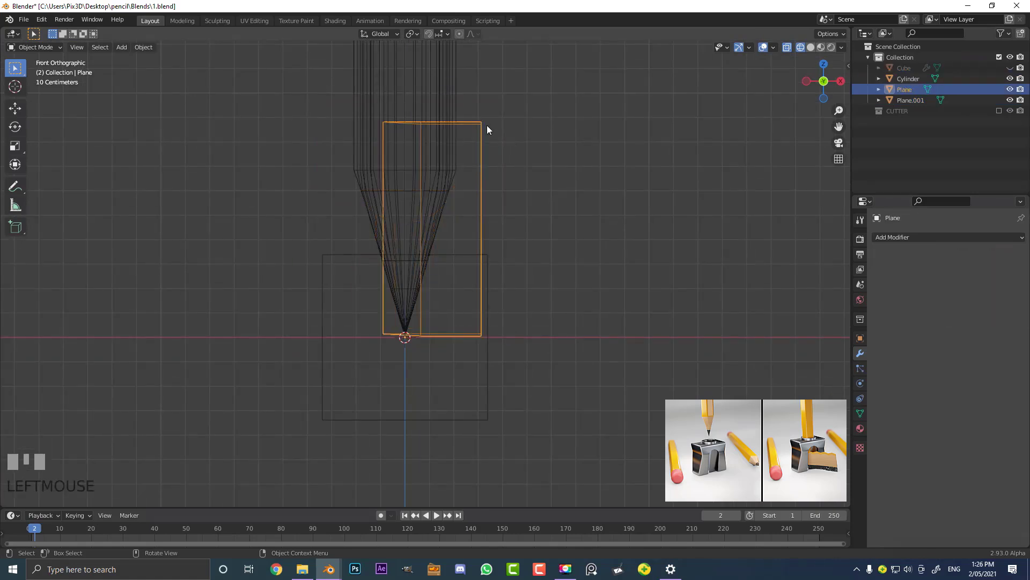
pyautogui.press('h')
pyautogui.scroll(1, 500, 226)
# Return to solid display and move the plane's geometry up along Z until its lower edge is level with the pencil tip
pyautogui.click(496, 247)
pyautogui.press('z')
pyautogui.press('6')
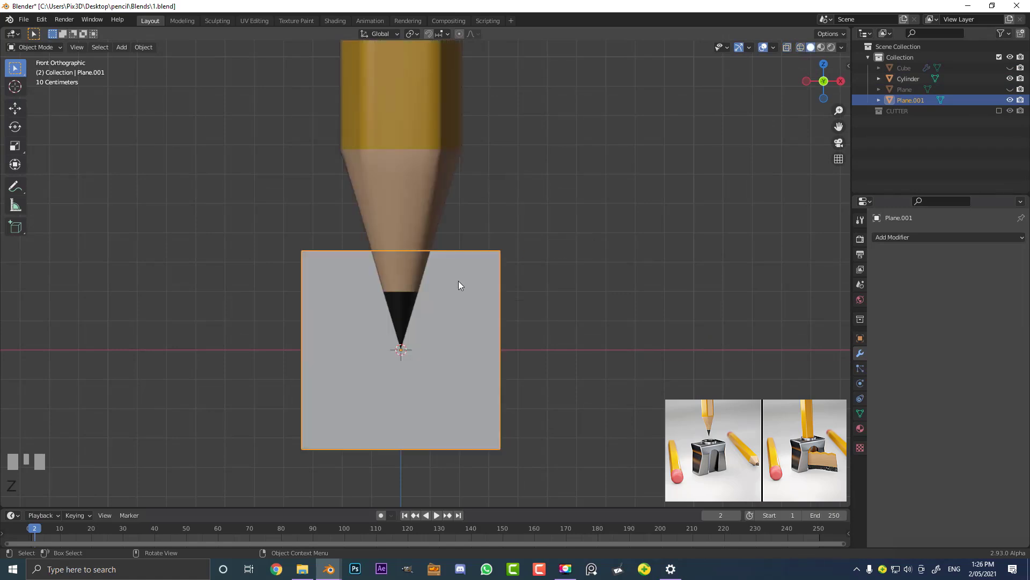
pyautogui.press('Tab')
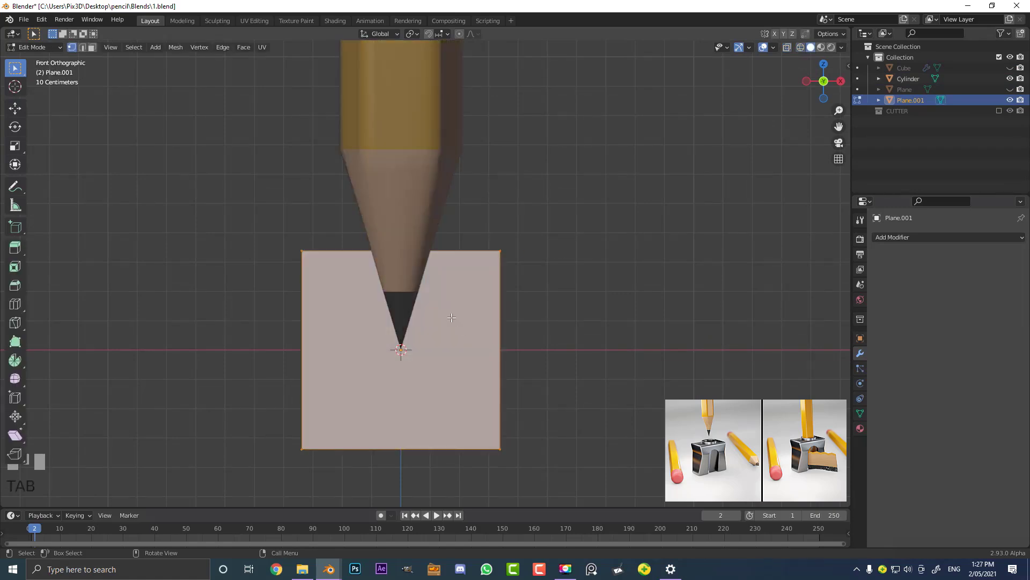
pyautogui.press('g')
pyautogui.press('z')
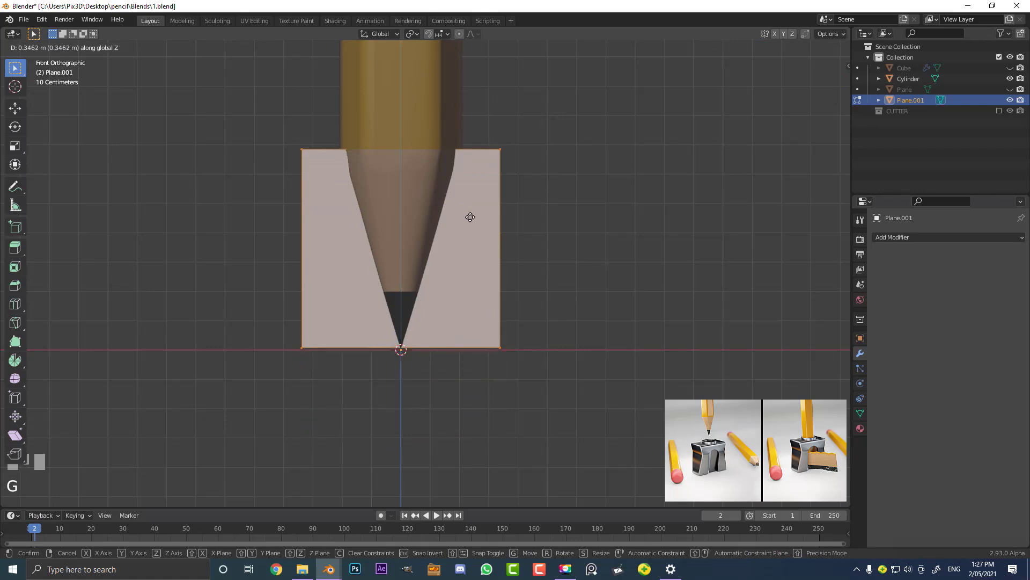
pyautogui.click(471, 215)
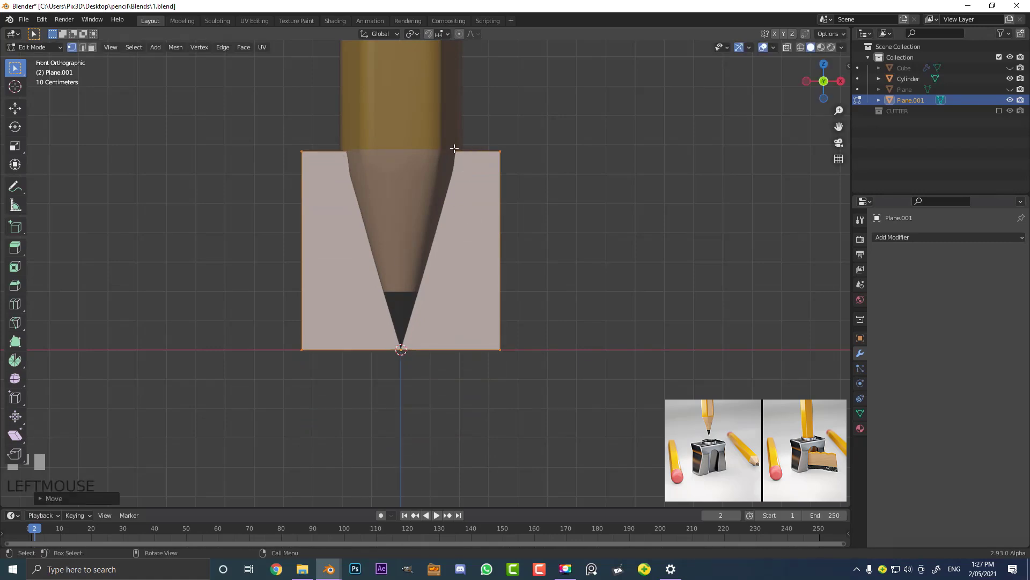
# Stretch the plane along X into a long, narrow strip extending to both sides of the pencil
pyautogui.scroll(-3, 539, 195)
pyautogui.moveTo(538, 196); pyautogui.dragTo(526, 230, button='middle')
pyautogui.scroll(-1, 463, 281)
pyautogui.scroll(-1, 295, 248)
pyautogui.moveTo(295, 248)
pyautogui.mouseDown(button='middle')
pyautogui.moveTo(469, 253)
pyautogui.moveTo(395, 255)
pyautogui.mouseUp(button='middle')
pyautogui.scroll(3, 428, 350)
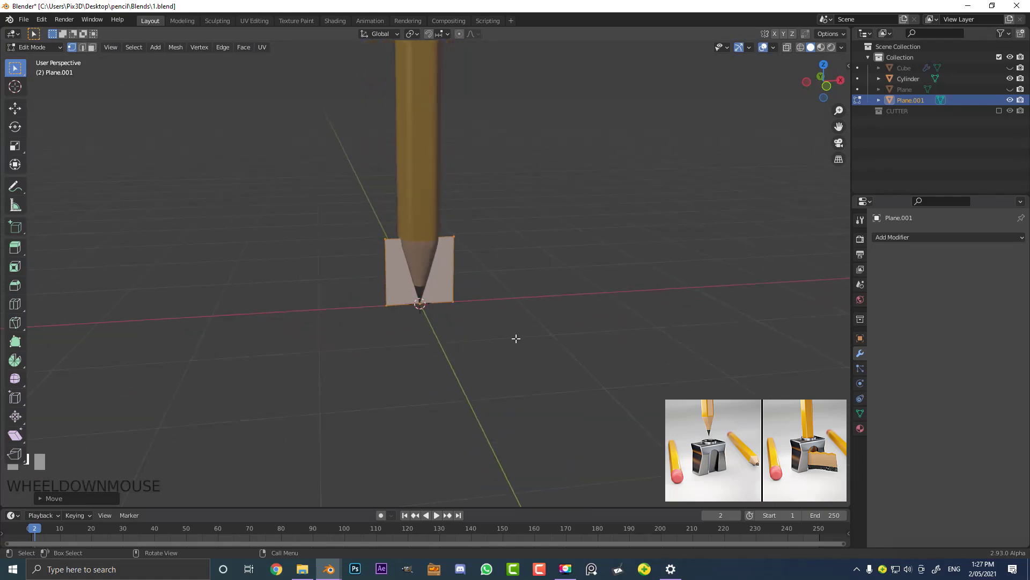
pyautogui.press('s')
pyautogui.press('x')
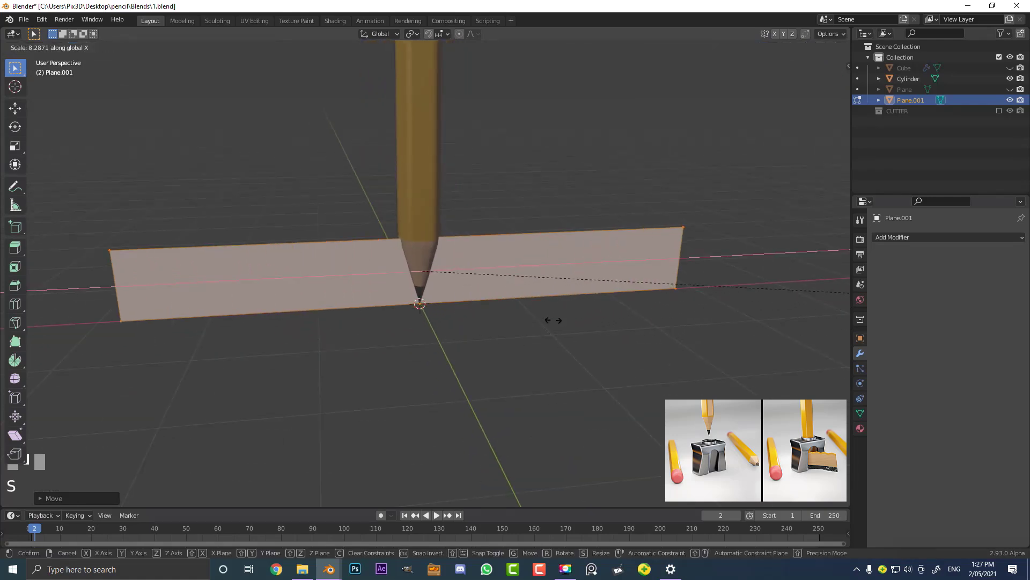
pyautogui.click(276, 269)
pyautogui.scroll(-4, 383, 281)
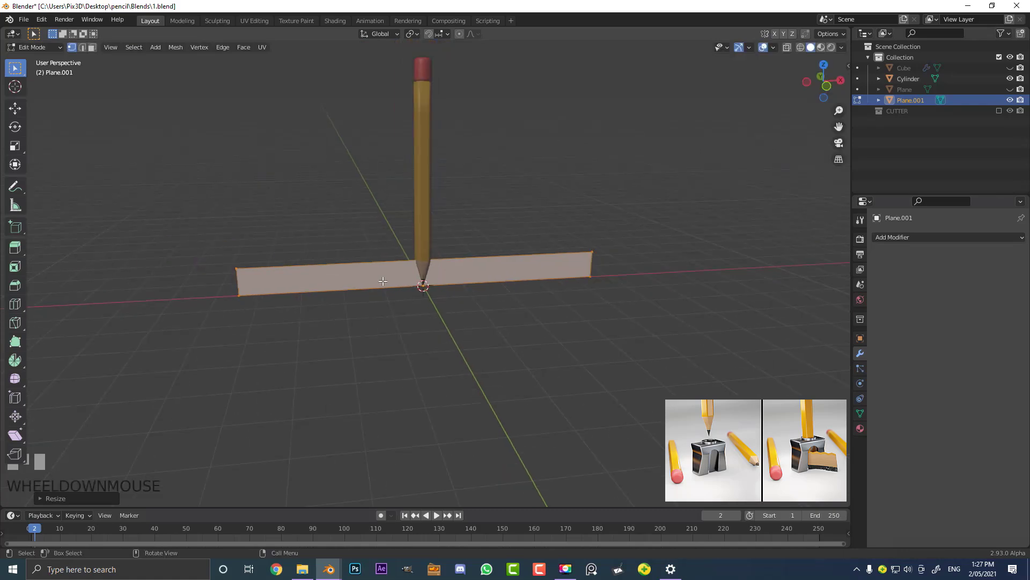
pyautogui.moveTo(332, 249); pyautogui.dragTo(268, 311, button='middle')
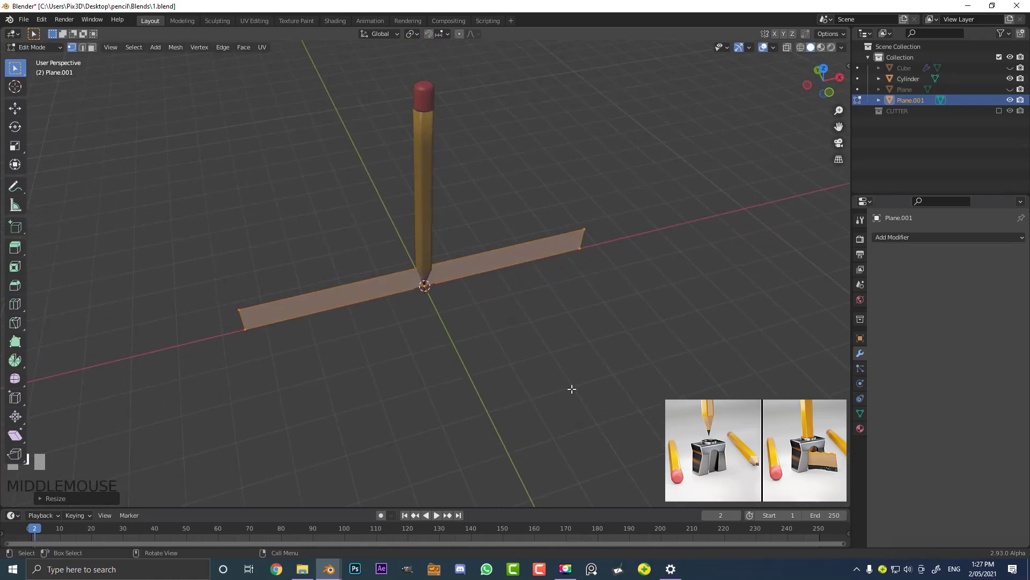
# Fine-tune the strip's length along X, ending with a scale factor of about 0.87
pyautogui.scroll(1, 512, 297)
pyautogui.press('s')
pyautogui.press('x')
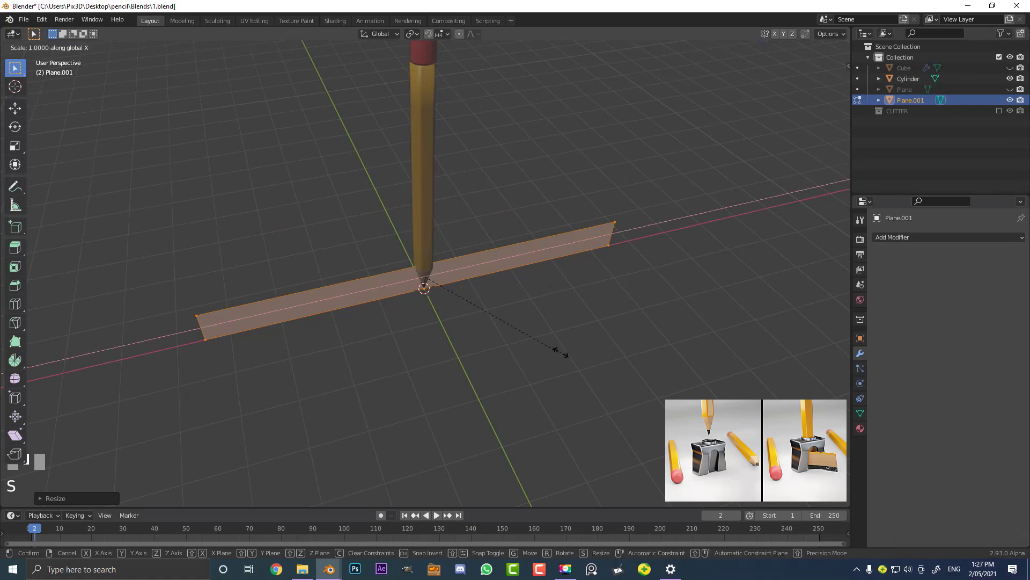
pyautogui.click(576, 355)
pyautogui.moveTo(576, 356); pyautogui.dragTo(506, 269, button='middle')
pyautogui.scroll(-3, 472, 180)
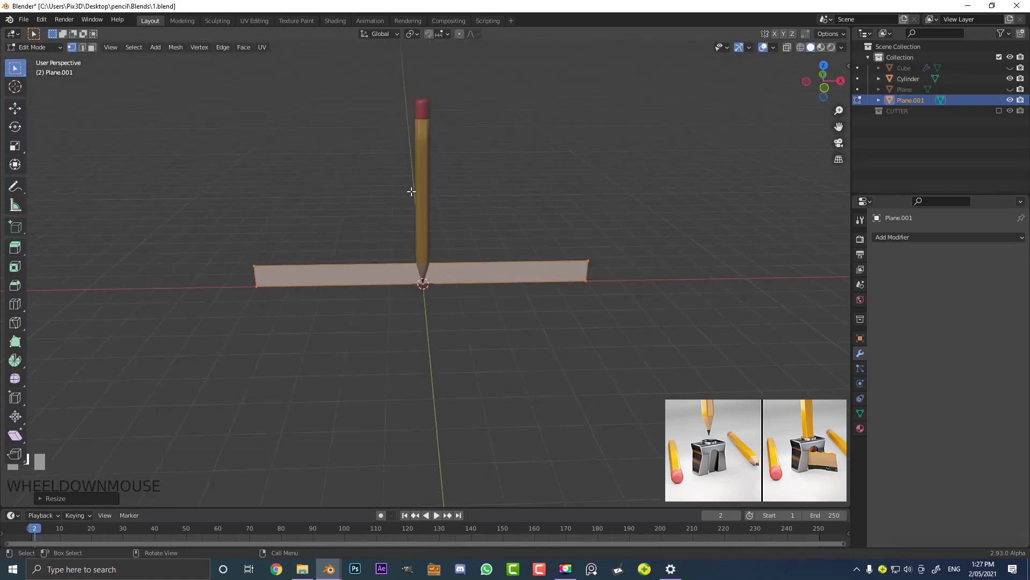
pyautogui.press('s')
pyautogui.press('x')
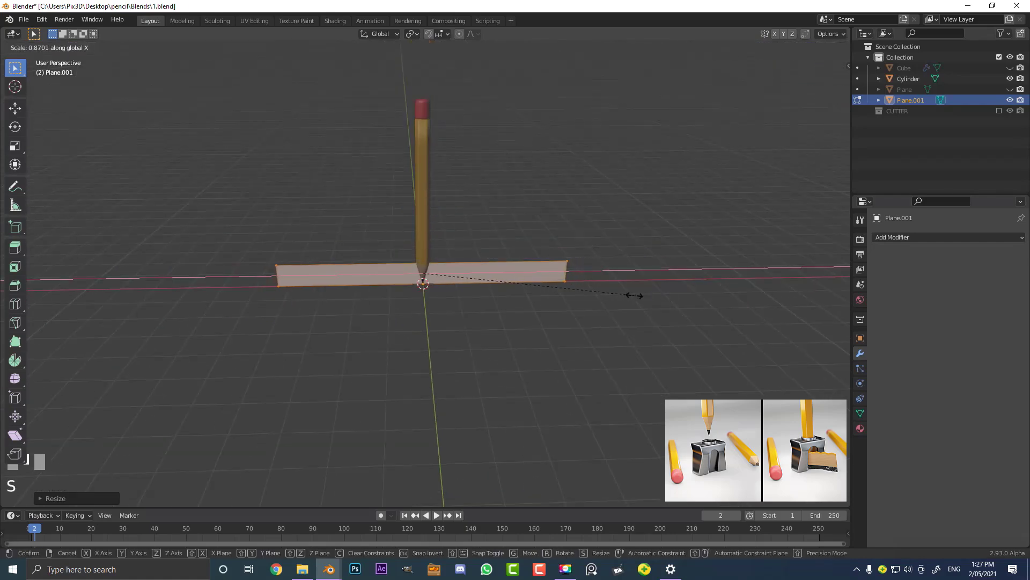
pyautogui.click(633, 296)
# Add 39 evenly spaced vertical loop cuts along the length of the strip, keeping them centred
pyautogui.scroll(3, 366, 260)
pyautogui.moveTo(365, 261)
pyautogui.mouseDown(button='middle')
pyautogui.moveTo(422, 241)
pyautogui.moveTo(456, 248)
pyautogui.moveTo(411, 257)
pyautogui.mouseUp(button='middle')
pyautogui.scroll(2, 409, 258)
pyautogui.scroll(4, 431, 250)
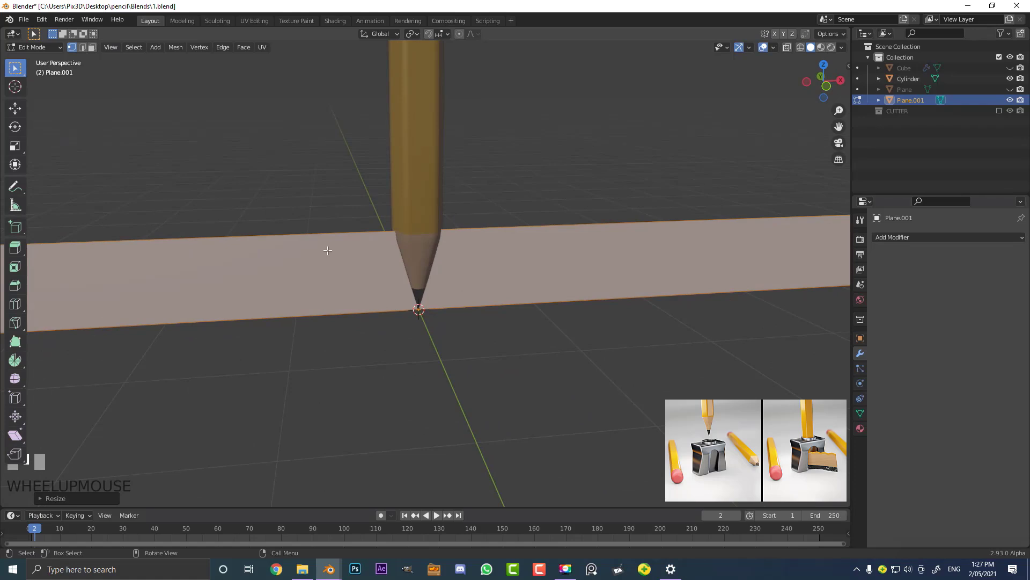
pyautogui.hotkey('ctrl', 'r')
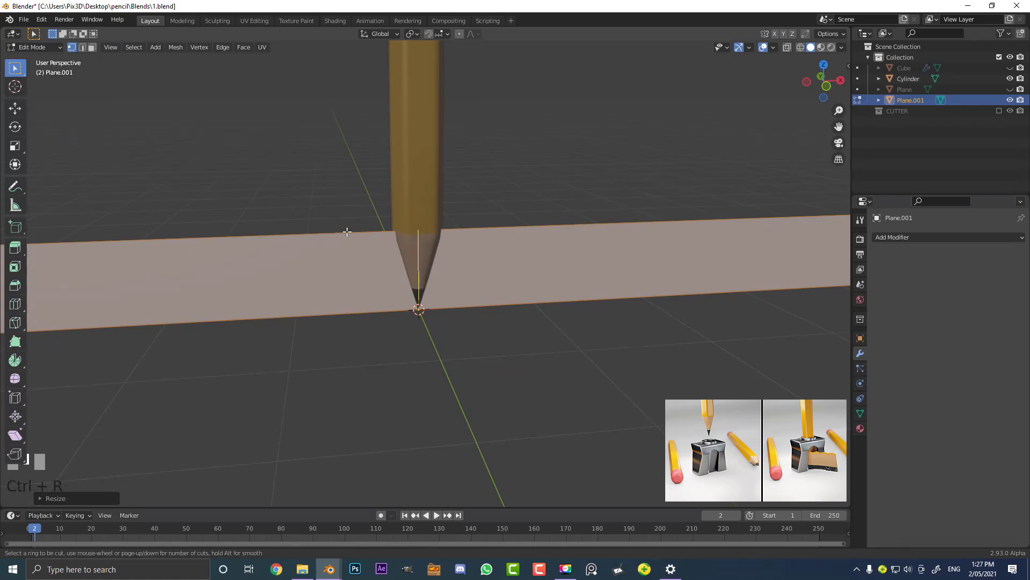
pyautogui.scroll(5, 347, 231)
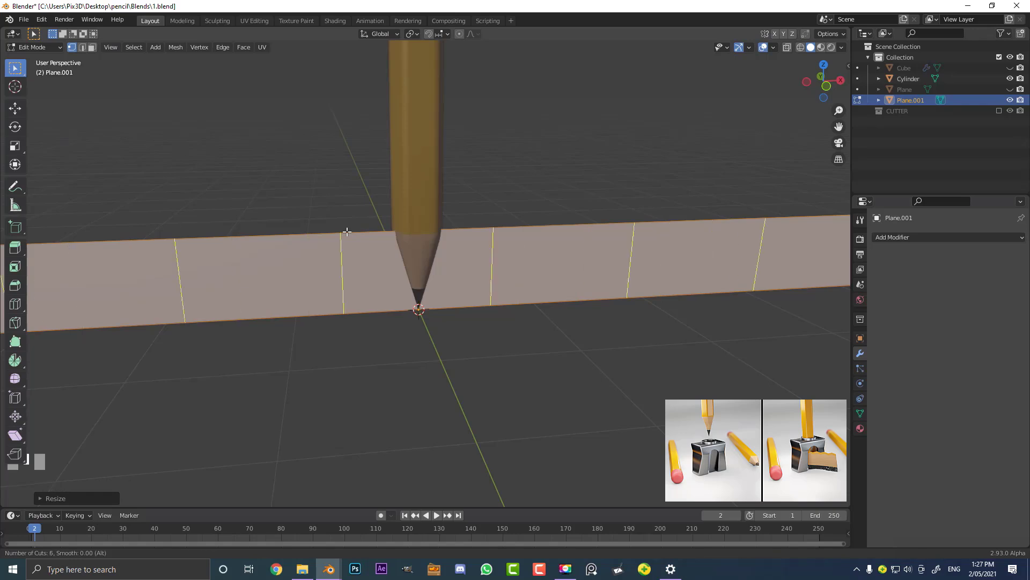
pyautogui.scroll(6, 347, 231)
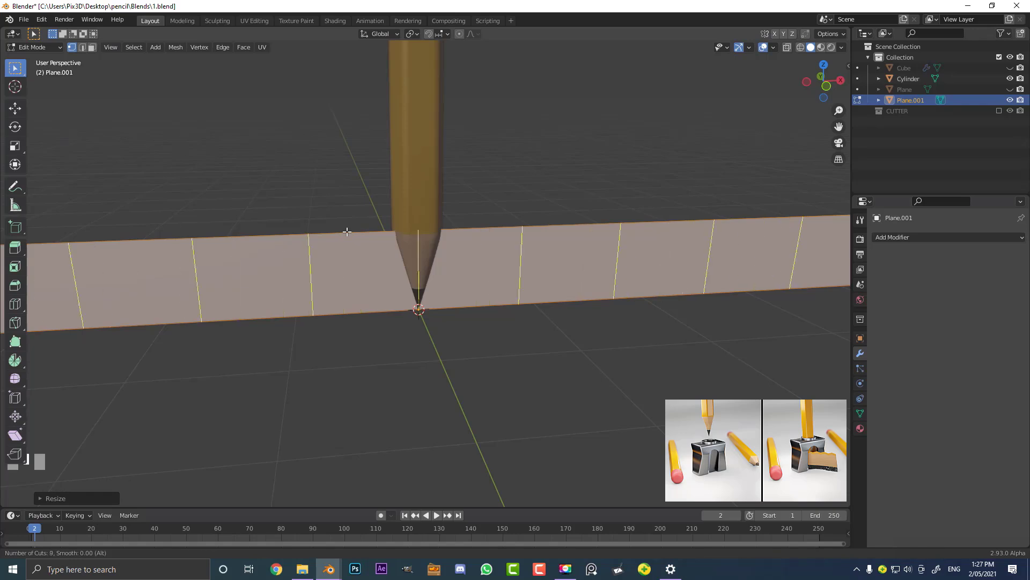
pyautogui.scroll(4, 346, 231)
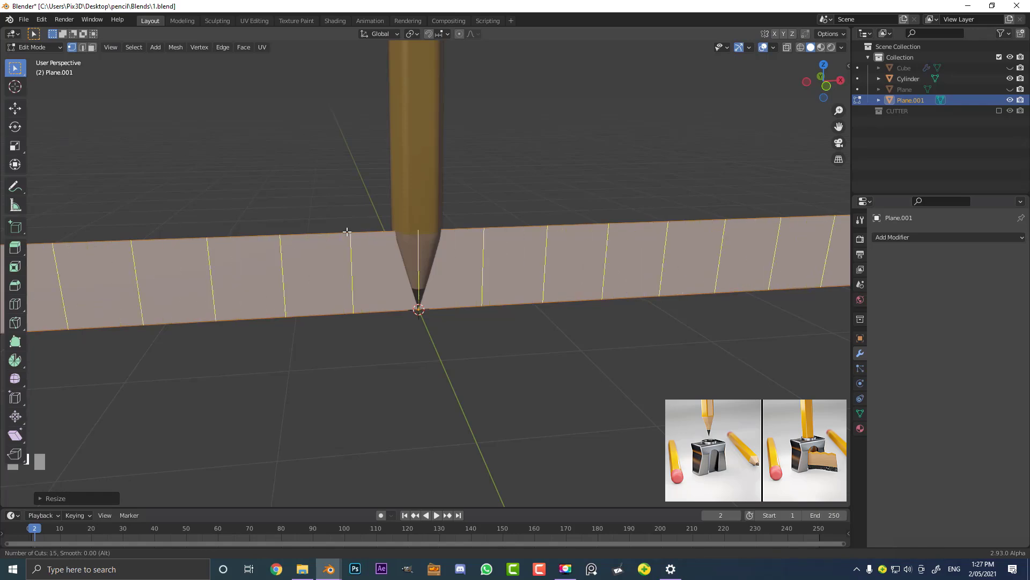
pyautogui.scroll(7, 347, 231)
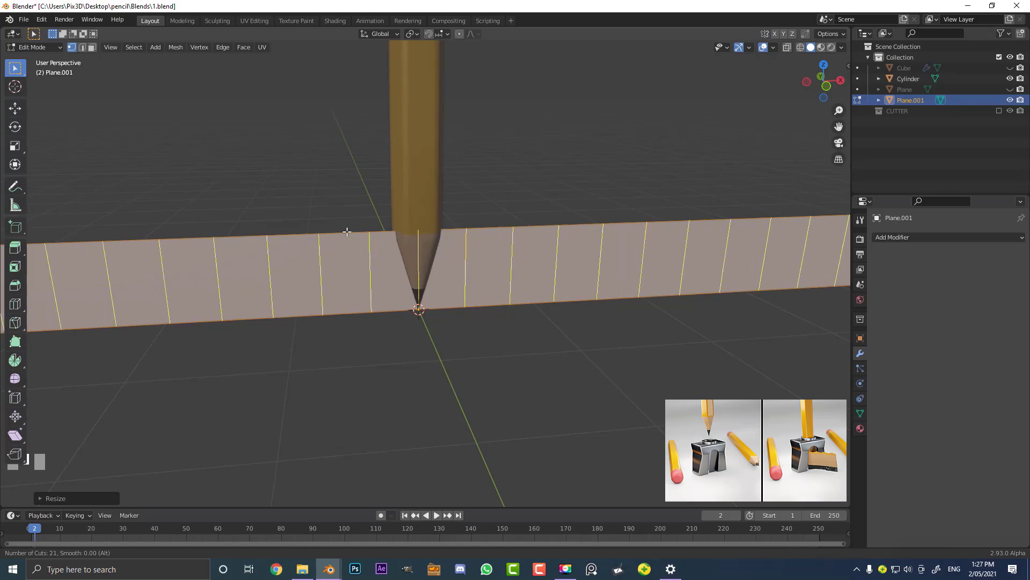
pyautogui.scroll(9, 347, 232)
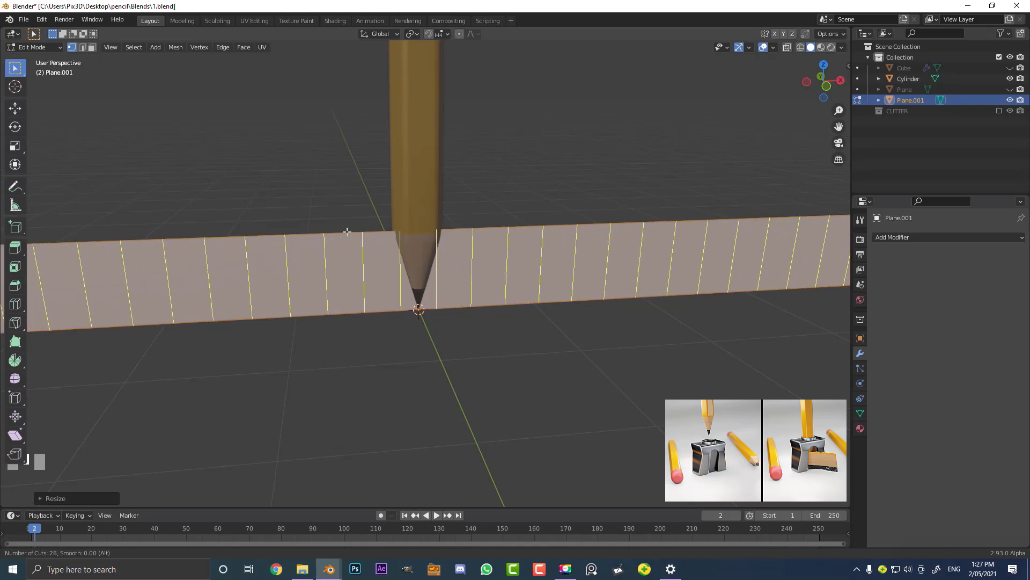
pyautogui.scroll(5, 347, 231)
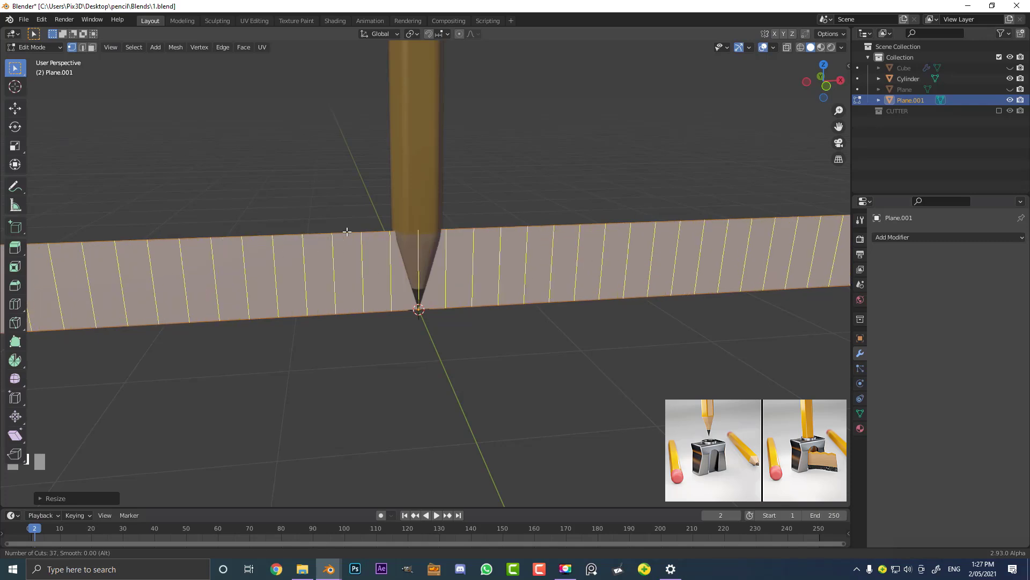
pyautogui.scroll(1, 347, 231)
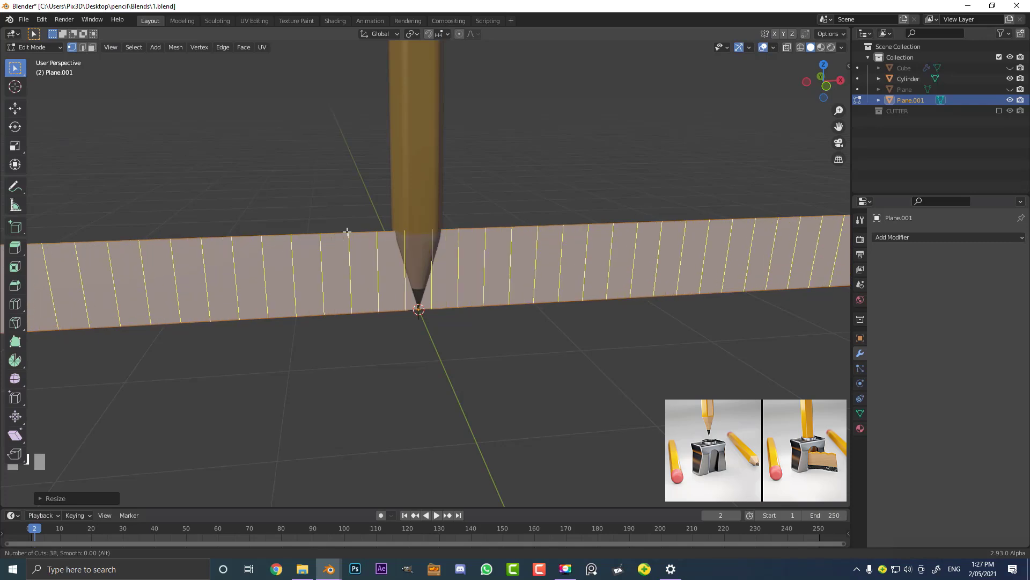
pyautogui.scroll(1, 346, 231)
pyautogui.click(346, 231)
pyautogui.rightClick(347, 232)
# Add one lengthwise loop cut through the whole strip and slide it down toward the lower edge
pyautogui.scroll(-4, 343, 239)
pyautogui.moveTo(321, 259); pyautogui.dragTo(411, 273, button='middle')
pyautogui.scroll(8, 311, 261)
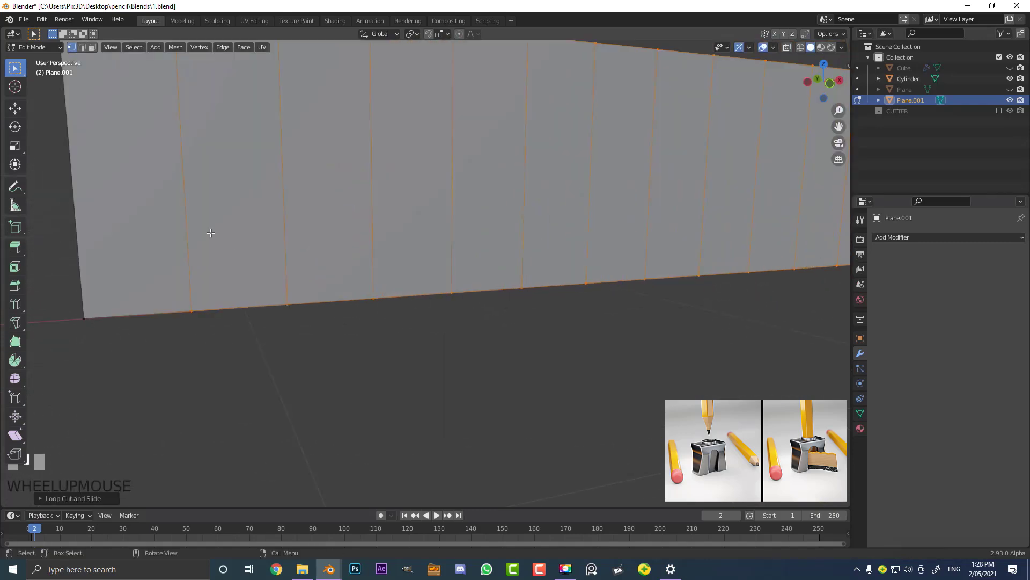
pyautogui.hotkey('ctrl', 'r')
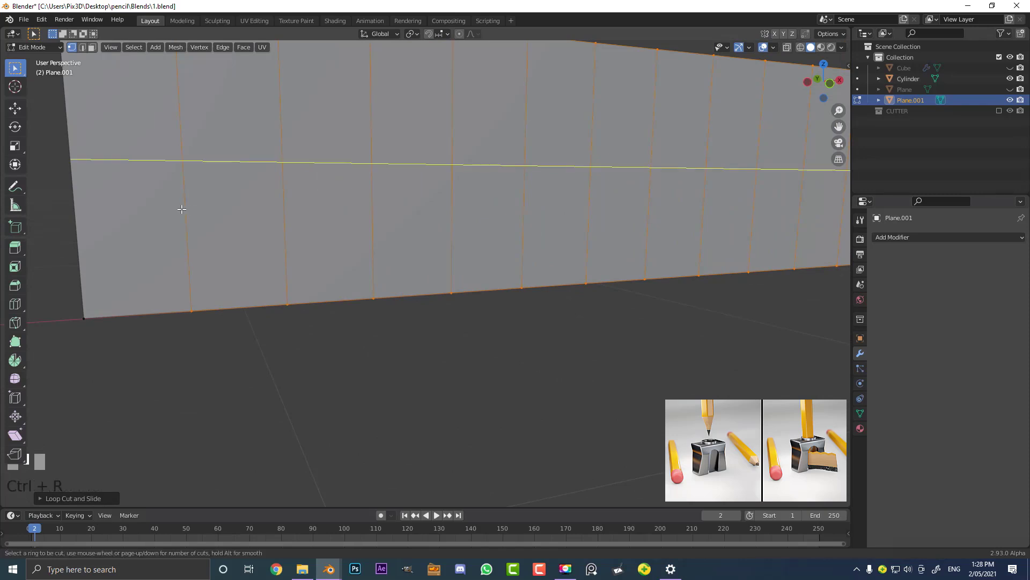
pyautogui.click(182, 208)
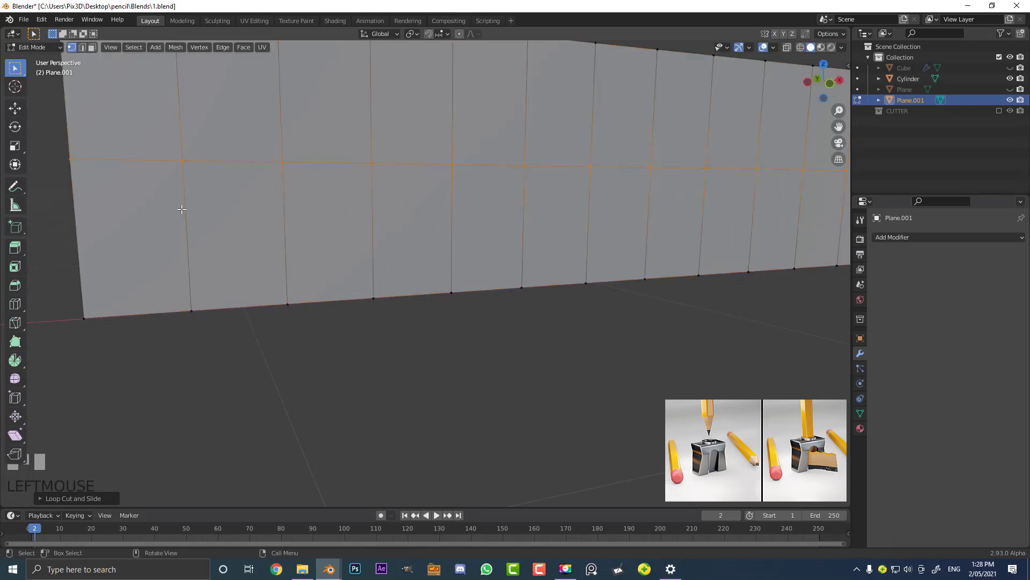
pyautogui.click(192, 278)
# In front view, move the lengthwise edge loop vertically until it lines up with the boundary between the pencil's lead and wood
pyautogui.scroll(-8, 212, 269)
pyautogui.keyDown('shift'); pyautogui.moveTo(475, 277); pyautogui.dragTo(414, 285); pyautogui.keyUp('shift')
pyautogui.keyDown('shift'); pyautogui.moveTo(414, 285); pyautogui.dragTo(400, 285, button='middle'); pyautogui.keyUp('shift')
pyautogui.press('KP_1')
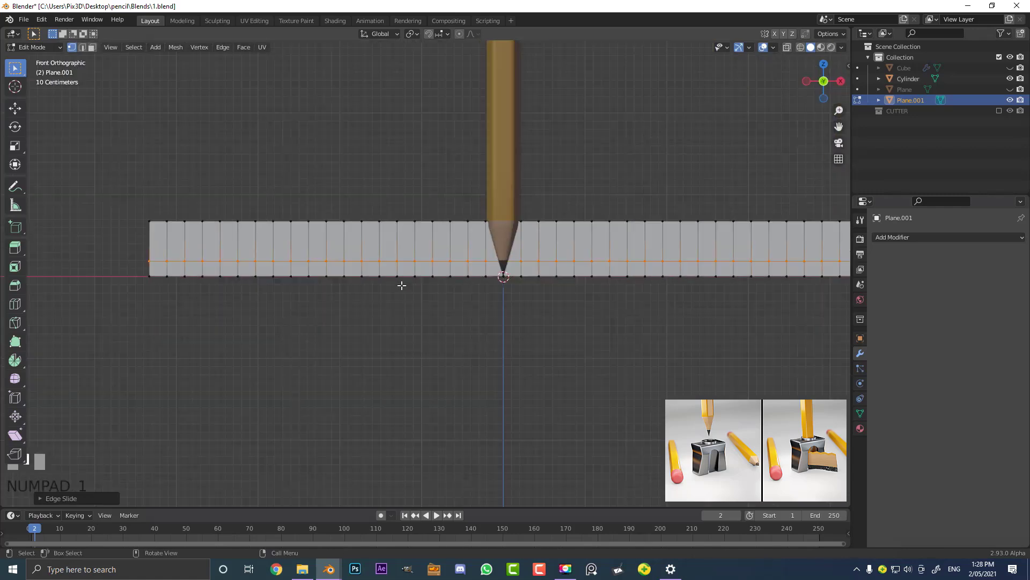
pyautogui.scroll(6, 522, 223)
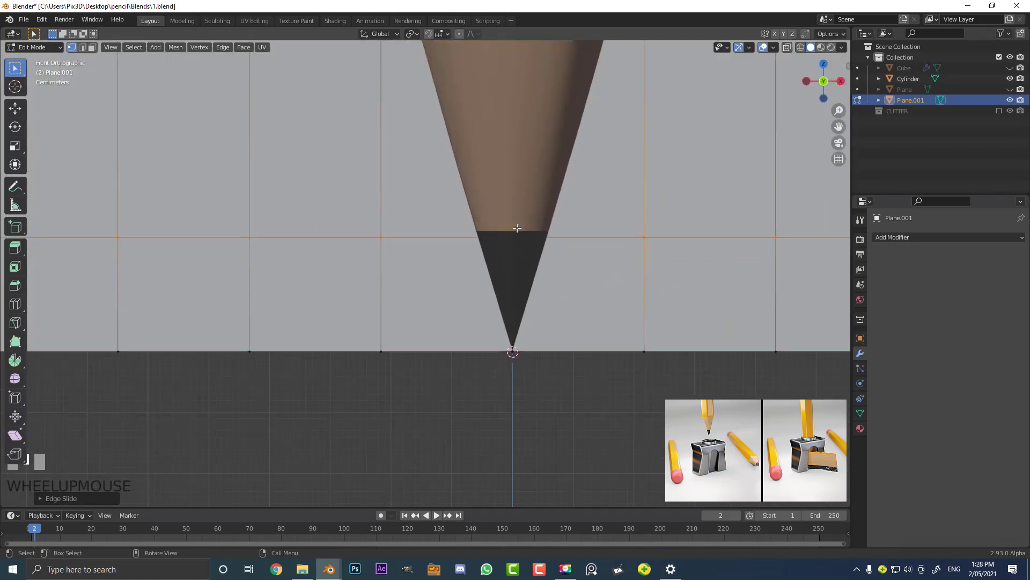
pyautogui.press('g')
pyautogui.click(540, 244)
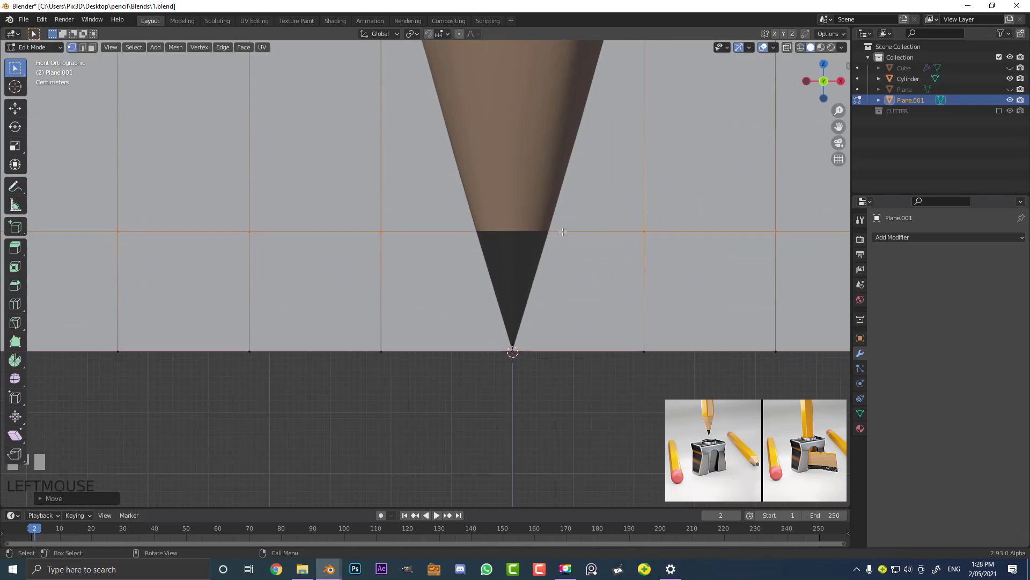
pyautogui.scroll(2, 426, 275)
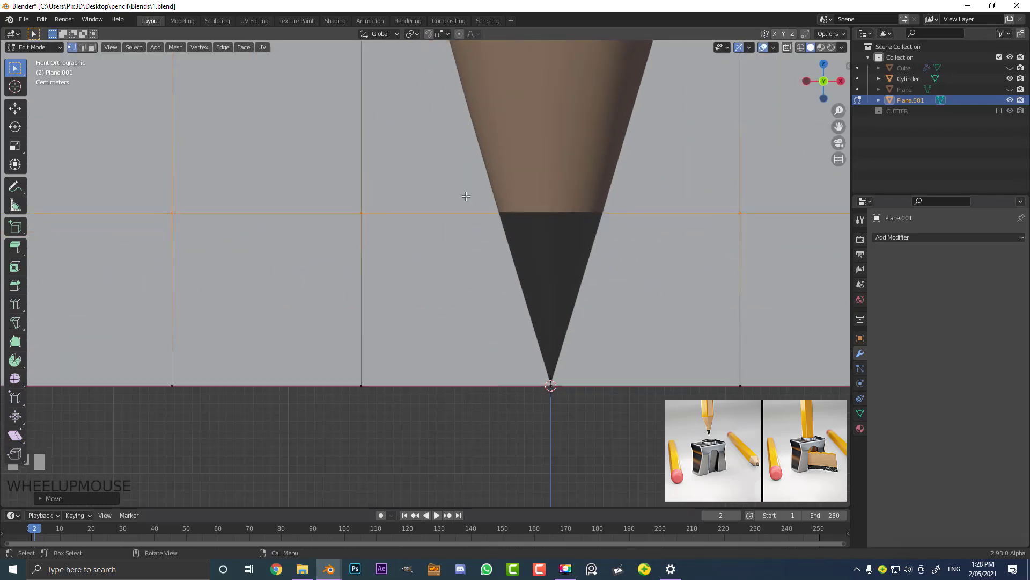
# Select the strip's top row of vertices in wireframe, raise it slightly along Z past the pencil's paint boundary, and return to solid display
pyautogui.scroll(-10, 466, 197)
pyautogui.scroll(2, 443, 247)
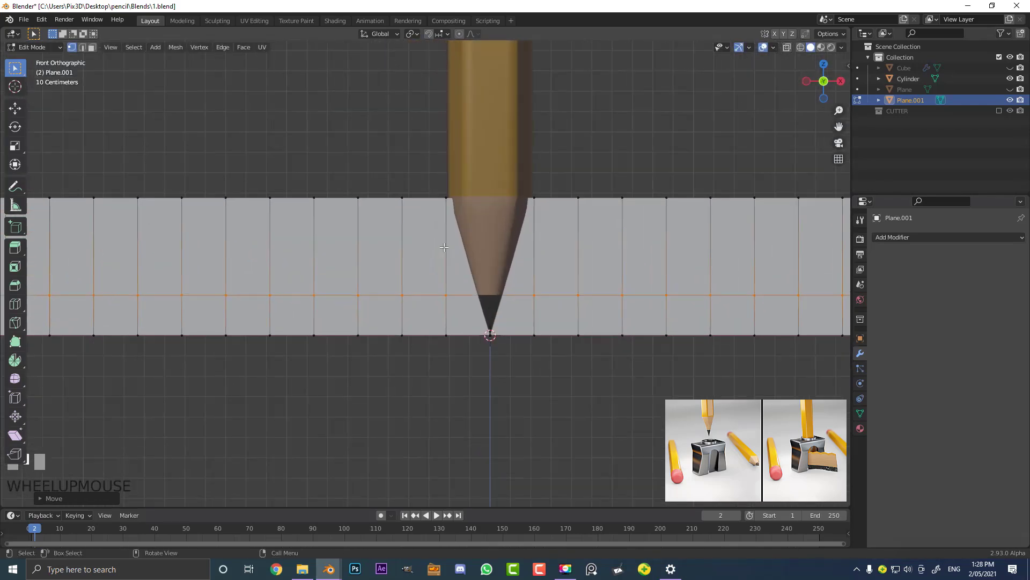
pyautogui.scroll(-5, 444, 247)
pyautogui.press('z')
pyautogui.click(368, 246)
pyautogui.moveTo(72, 217)
pyautogui.mouseDown()
pyautogui.moveTo(287, 256)
pyautogui.moveTo(828, 252)
pyautogui.mouseUp()
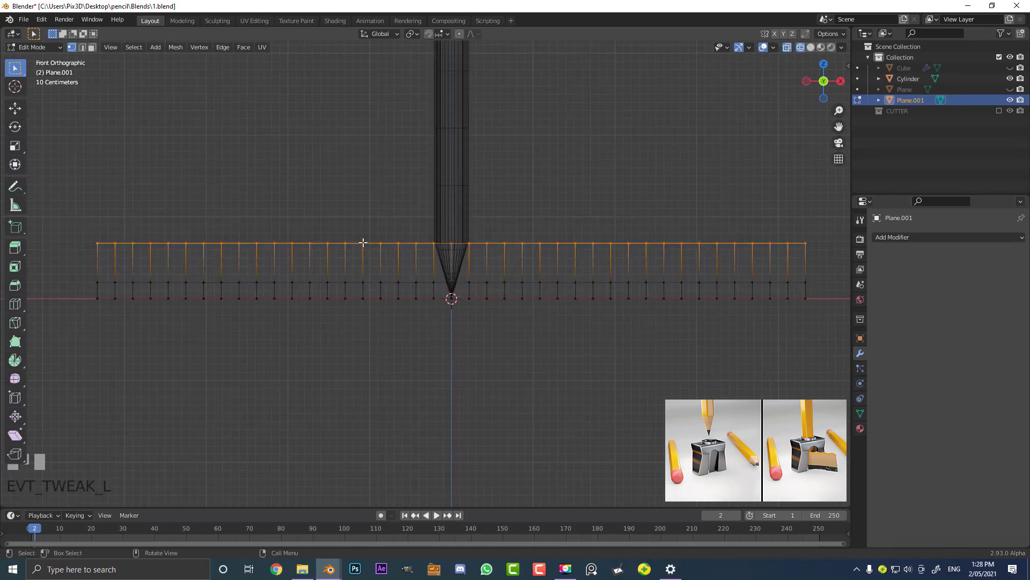
pyautogui.scroll(2, 363, 242)
pyautogui.press('g')
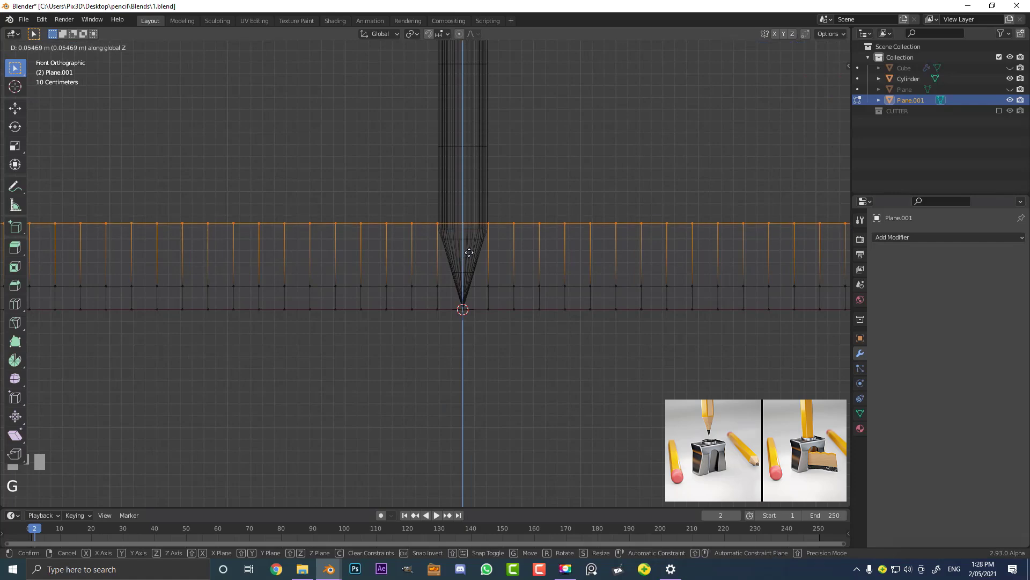
pyautogui.click(469, 249)
pyautogui.press('z')
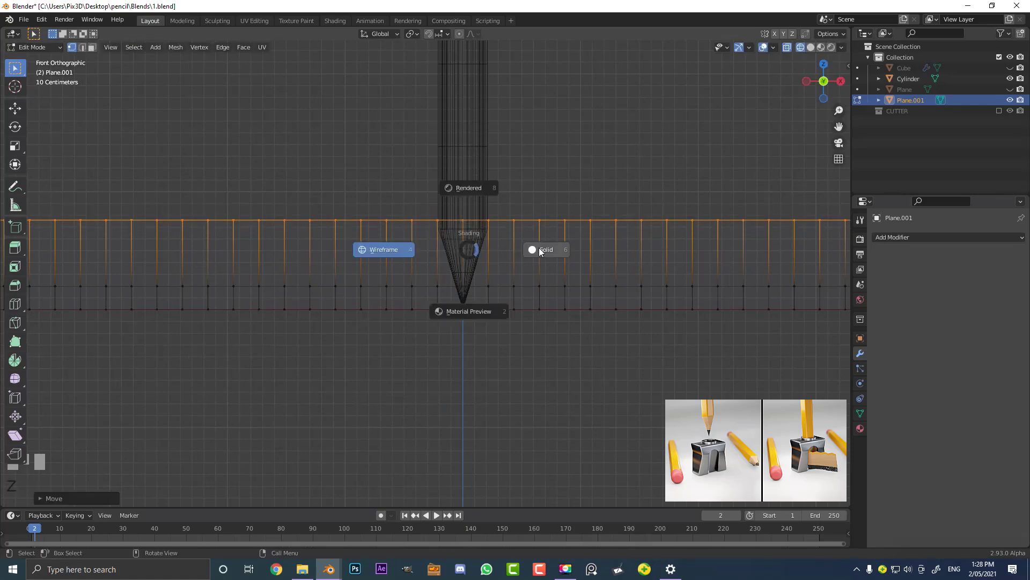
pyautogui.click(536, 247)
# Add a second lengthwise loop cut in the upper band and slide it up to the boundary between the pencil's wood and paint
pyautogui.scroll(3, 117, 263)
pyautogui.hotkey('ctrl', 'r')
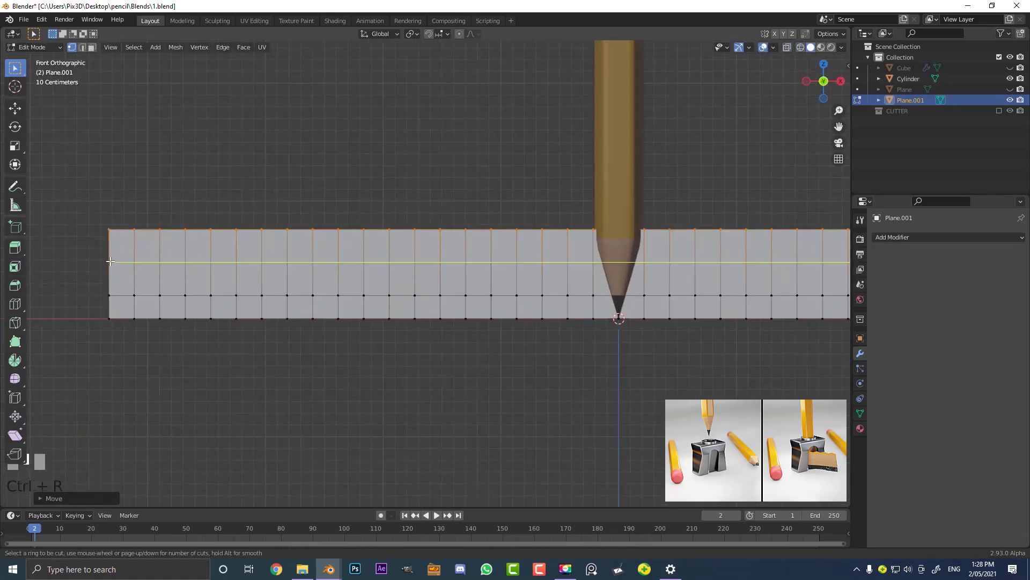
pyautogui.click(116, 261)
pyautogui.click(117, 261)
pyautogui.press('g')
pyautogui.press('g')
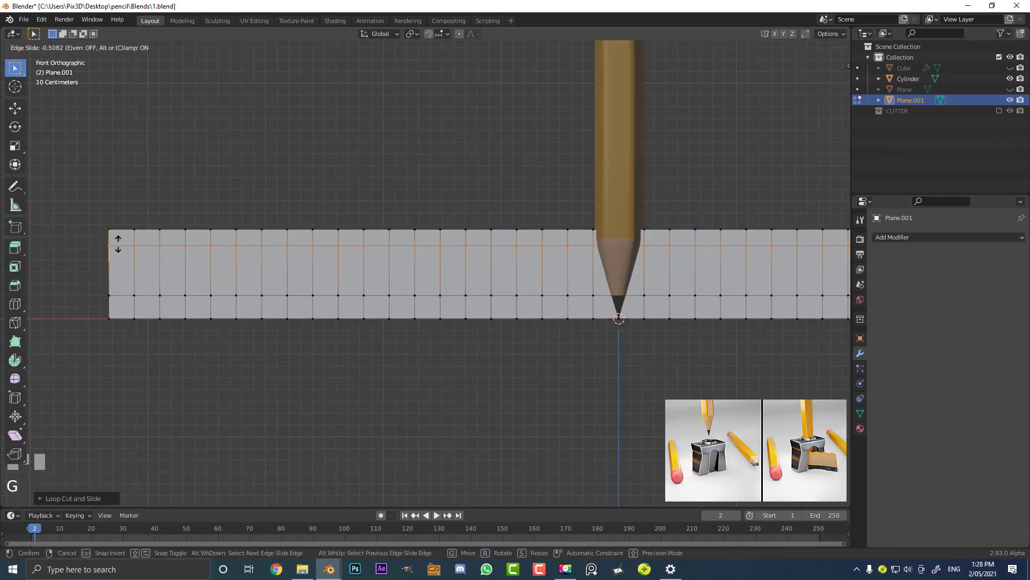
pyautogui.click(120, 237)
pyautogui.scroll(4, 625, 253)
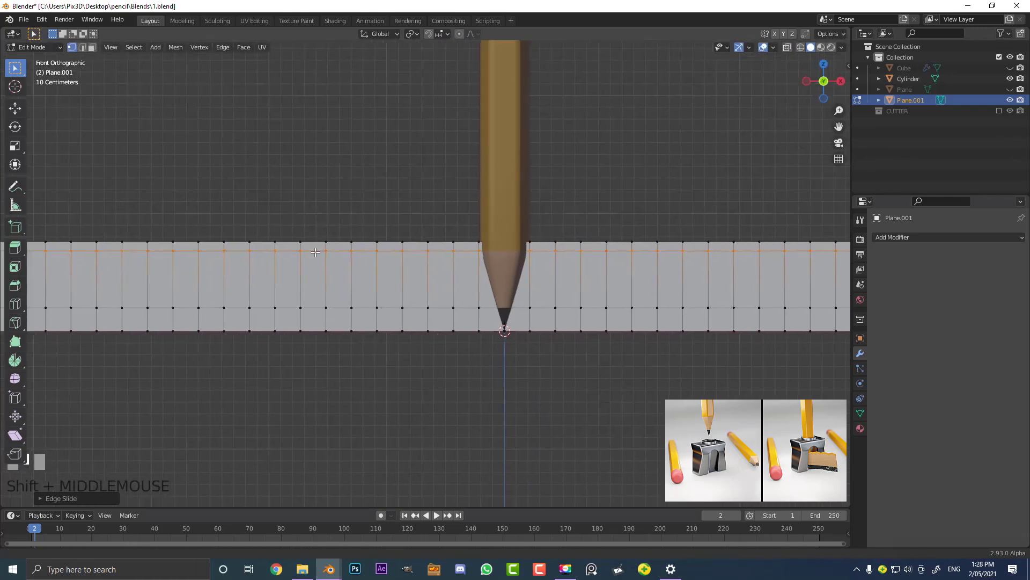
pyautogui.scroll(2, 467, 232)
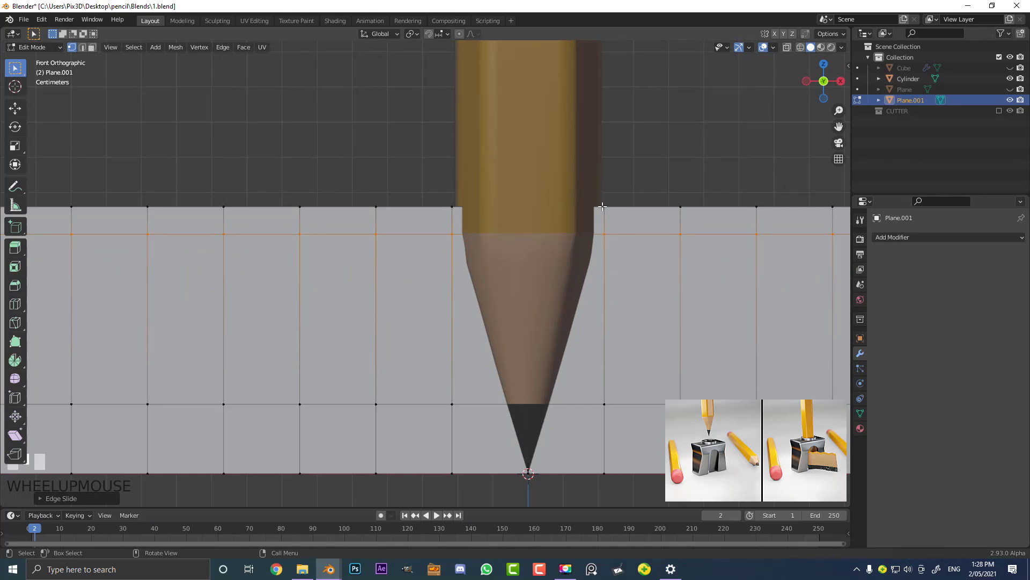
pyautogui.scroll(-2, 557, 208)
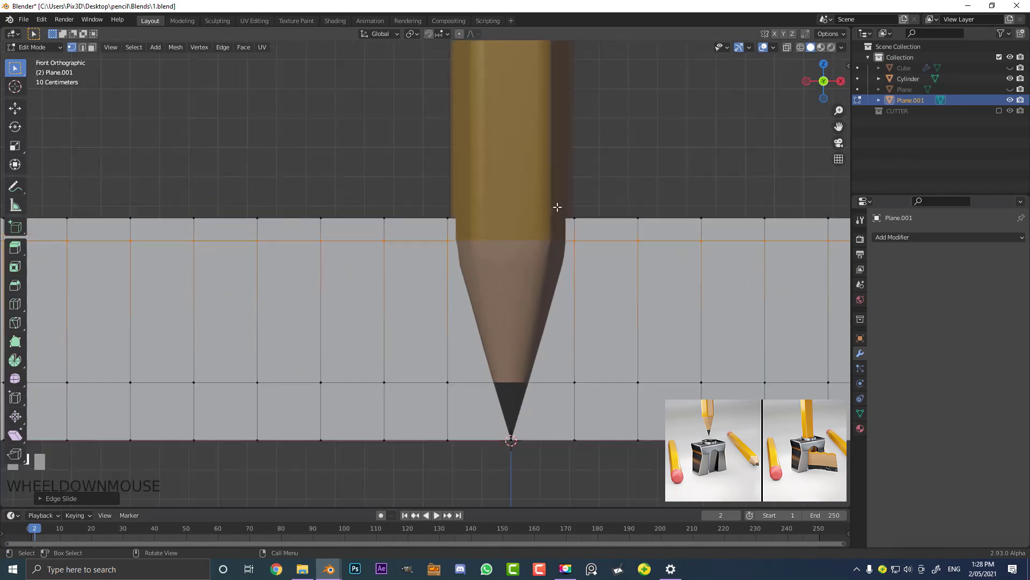
# Give the whole strip the existing WOOD material
pyautogui.click(860, 428)
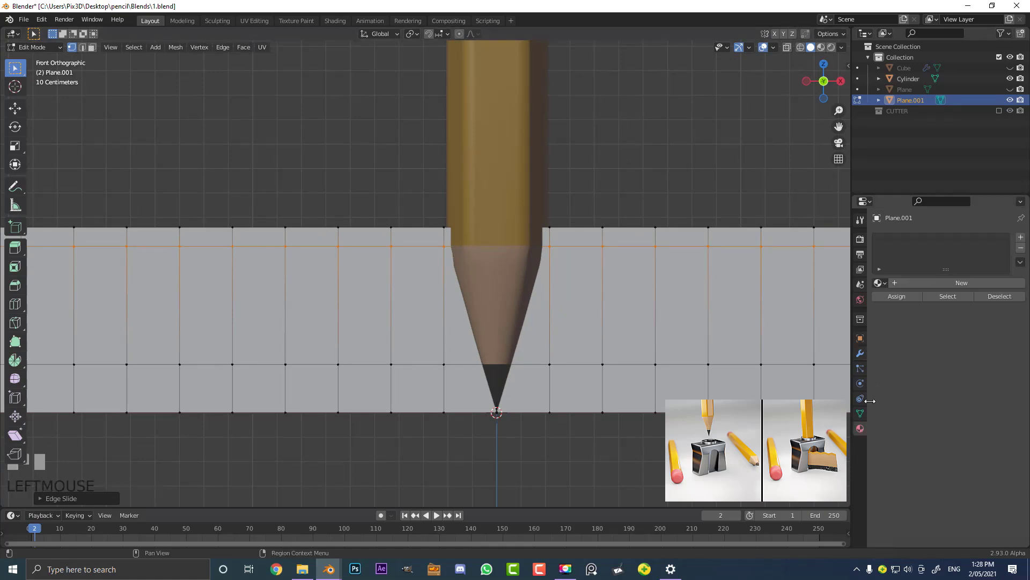
pyautogui.click(881, 283)
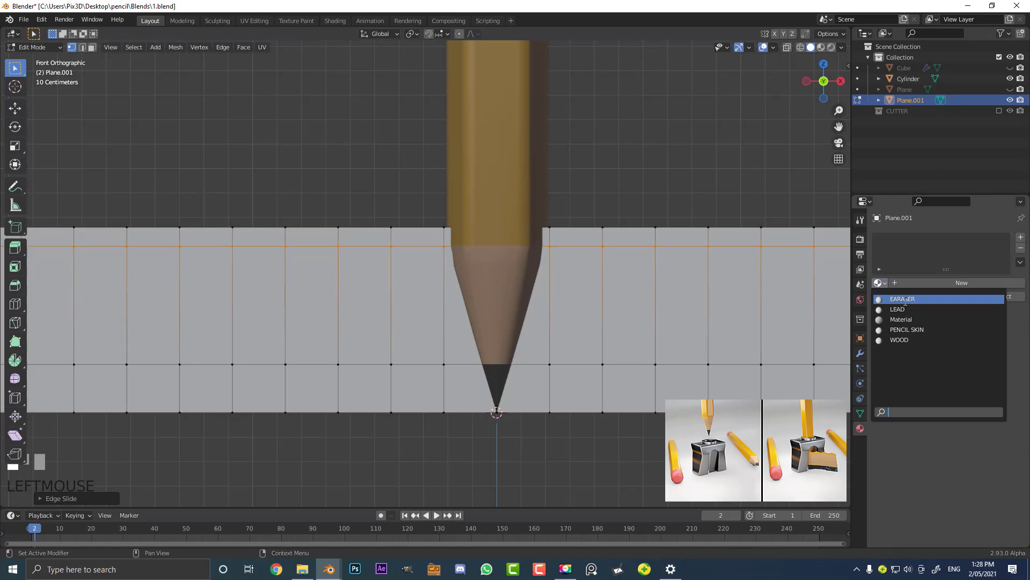
pyautogui.click(911, 339)
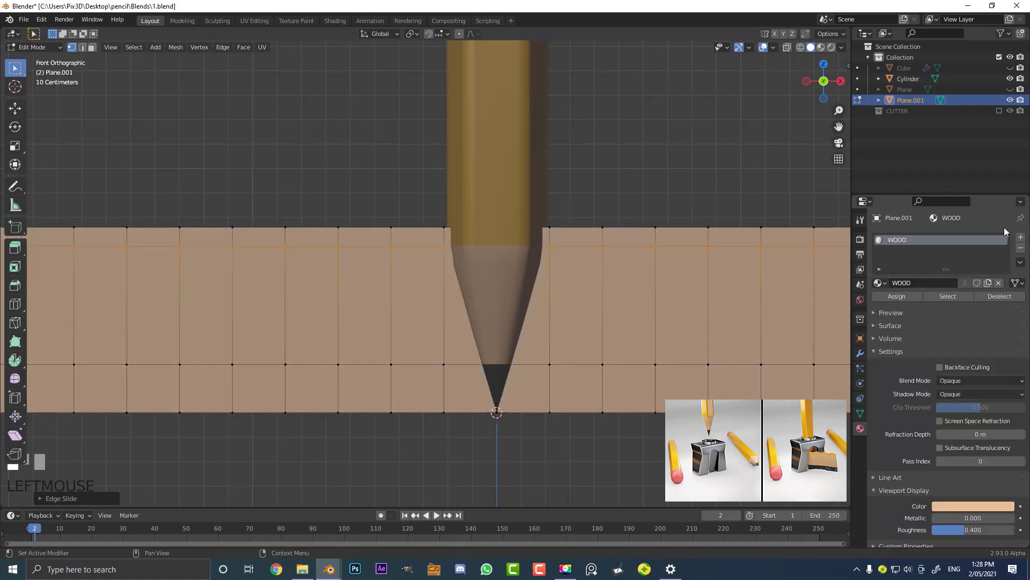
# Add a second material slot with LEAD and assign it to the strip's bottom row of faces
pyautogui.click(1021, 239)
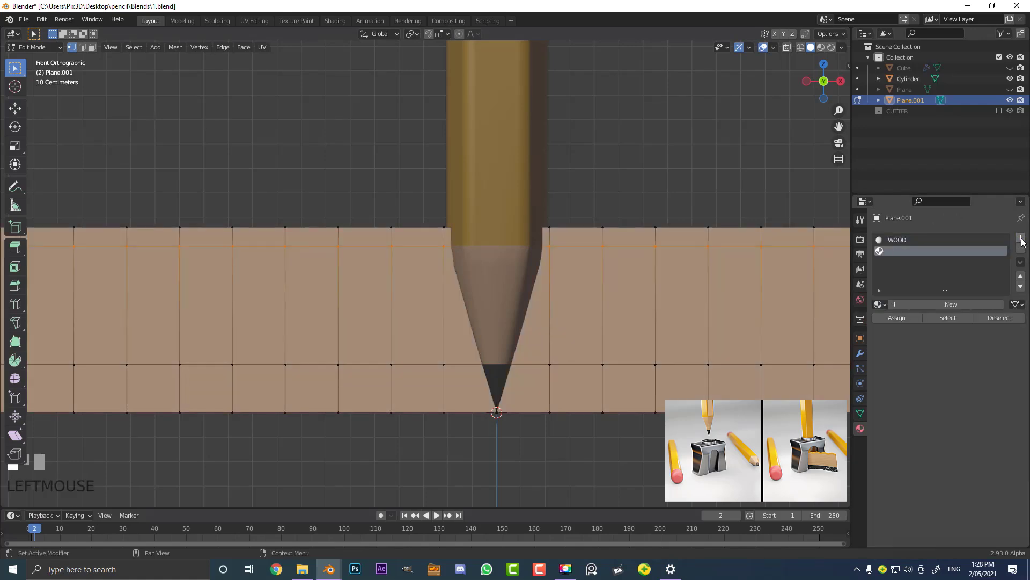
pyautogui.click(879, 305)
pyautogui.click(890, 329)
pyautogui.scroll(-2, 913, 349)
pyautogui.scroll(-1, 709, 370)
pyautogui.hotkey('alt', 'a')
pyautogui.keyDown('alt'); pyautogui.keyDown('shift'); pyautogui.click(606, 394); pyautogui.keyUp('shift'); pyautogui.keyUp('alt')
pyautogui.keyDown('alt'); pyautogui.keyDown('shift'); pyautogui.click(596, 350); pyautogui.keyUp('shift'); pyautogui.keyUp('alt')
pyautogui.scroll(-4, 588, 356)
pyautogui.scroll(1, 585, 356)
pyautogui.click(893, 292)
# Add a third material slot with PENCIL SKIN, assign it to the strip's top row of faces, and leave Edit Mode
pyautogui.hotkey('alt', 'a')
pyautogui.keyDown('alt'); pyautogui.keyDown('shift'); pyautogui.click(548, 257); pyautogui.keyUp('shift'); pyautogui.keyUp('alt')
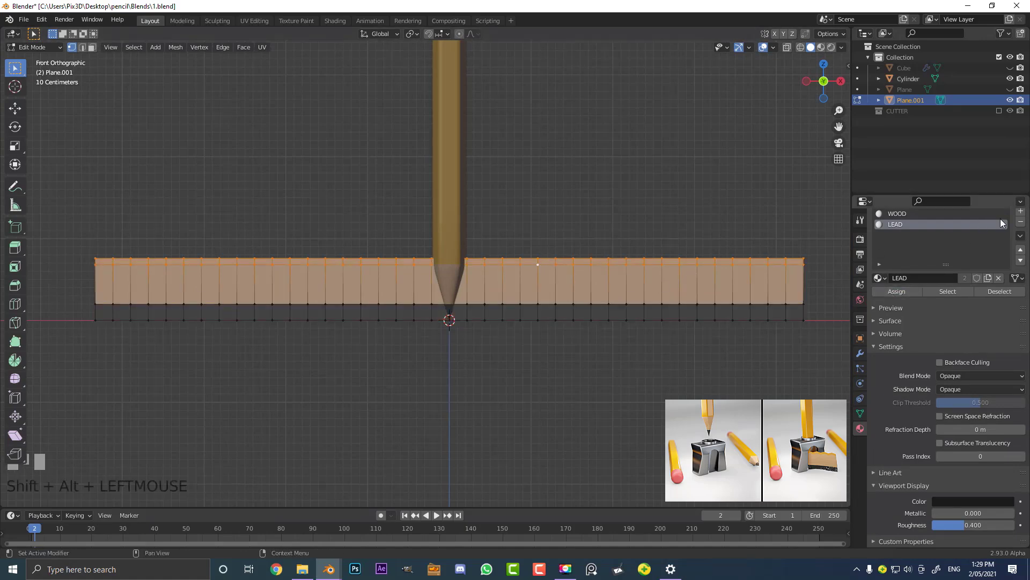
pyautogui.click(1020, 211)
pyautogui.click(878, 304)
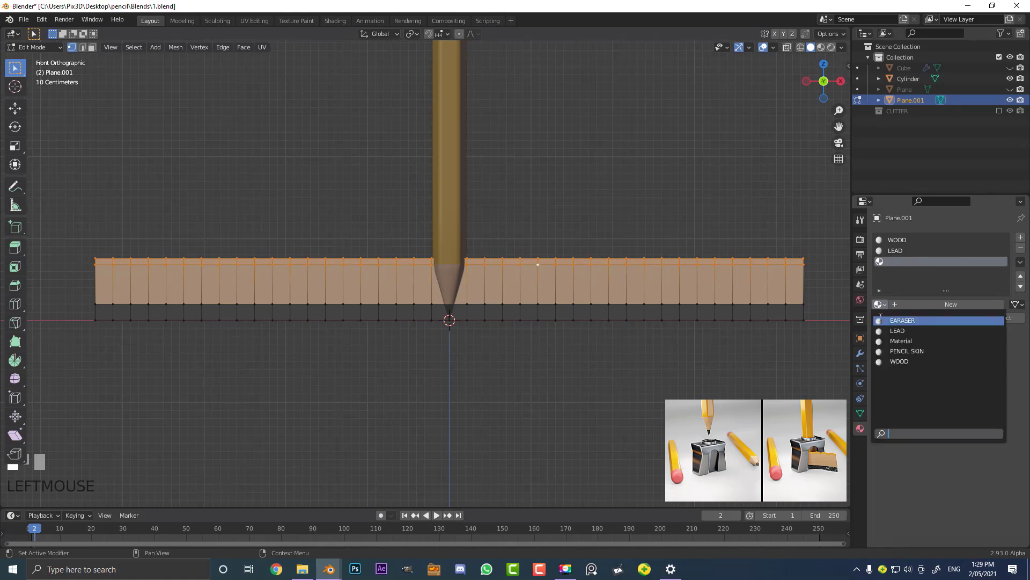
pyautogui.click(933, 350)
pyautogui.click(905, 316)
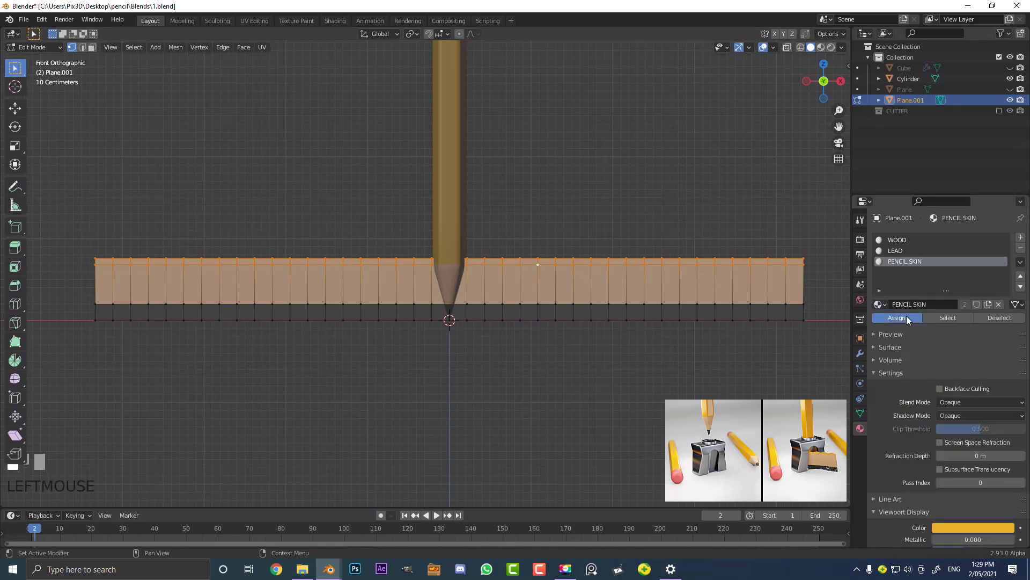
pyautogui.press('Tab')
pyautogui.moveTo(559, 269); pyautogui.dragTo(575, 288, button='middle')
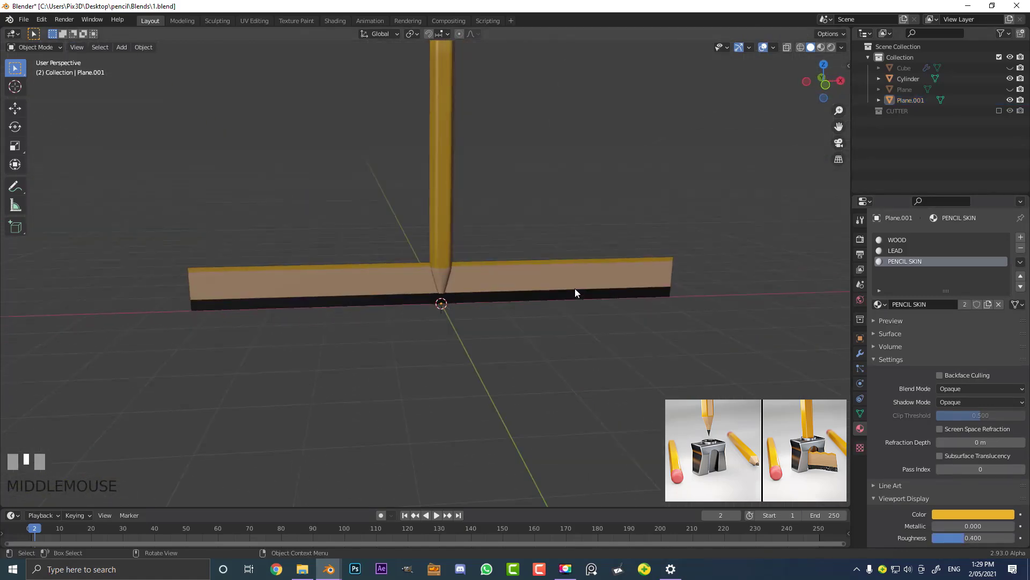
# Raise every second vertex along the strip's top edge about 0.04 m along Z to form a zigzag edge
pyautogui.press('KP_1')
pyautogui.press('Tab')
pyautogui.scroll(-4, 575, 278)
pyautogui.scroll(-2, 438, 263)
pyautogui.keyDown('shift'); pyautogui.moveTo(396, 272); pyautogui.dragTo(474, 259, button='middle'); pyautogui.keyUp('shift')
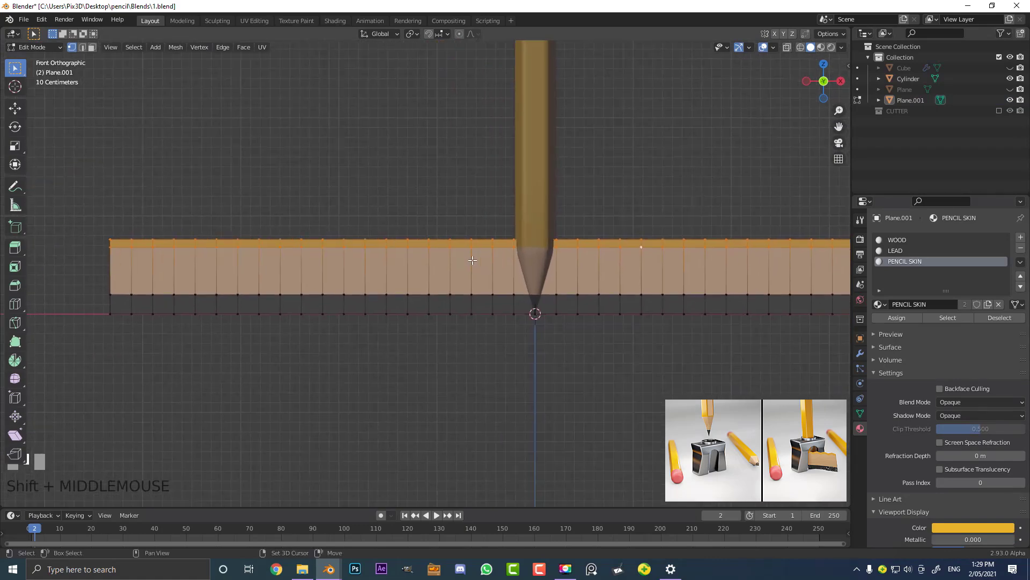
pyautogui.keyDown('shift'); pyautogui.moveTo(128, 252); pyautogui.dragTo(170, 258, button='middle'); pyautogui.keyUp('shift')
pyautogui.scroll(3, 169, 257)
pyautogui.hotkey('alt', 'a')
pyautogui.keyDown('shift'); pyautogui.moveTo(166, 268); pyautogui.dragTo(187, 209); pyautogui.keyUp('shift')
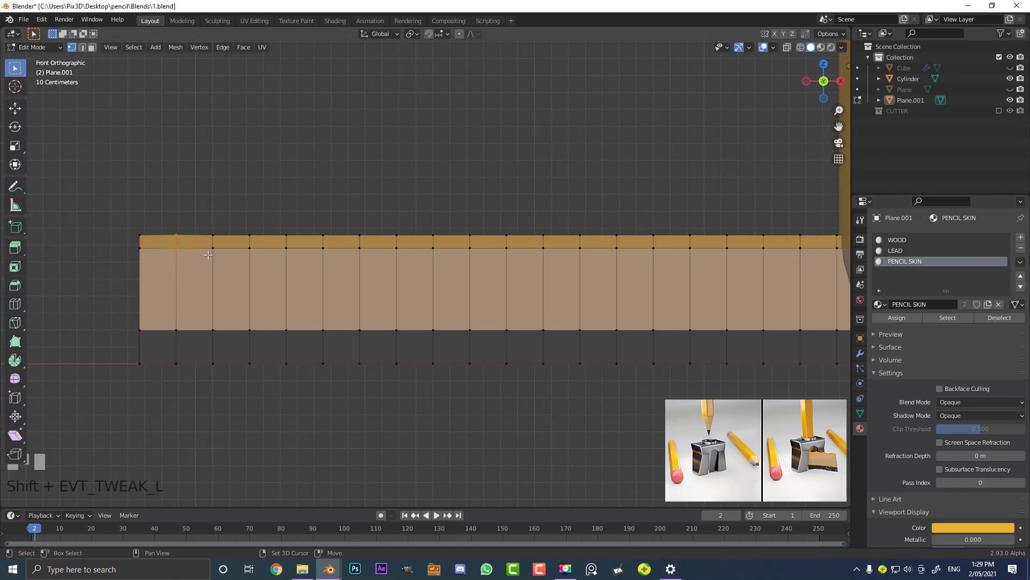
pyautogui.keyDown('shift'); pyautogui.moveTo(239, 257); pyautogui.dragTo(261, 221); pyautogui.keyUp('shift')
pyautogui.keyDown('shift'); pyautogui.moveTo(309, 245); pyautogui.dragTo(479, 238); pyautogui.keyUp('shift')
pyautogui.keyDown('shift'); pyautogui.moveTo(541, 218); pyautogui.dragTo(565, 268); pyautogui.keyUp('shift')
pyautogui.keyDown('shift'); pyautogui.moveTo(612, 224); pyautogui.dragTo(630, 266); pyautogui.keyUp('shift')
pyautogui.keyDown('shift'); pyautogui.moveTo(653, 275); pyautogui.dragTo(619, 279, button='middle'); pyautogui.keyUp('shift')
pyautogui.keyDown('shift'); pyautogui.moveTo(642, 275); pyautogui.dragTo(659, 313); pyautogui.keyUp('shift')
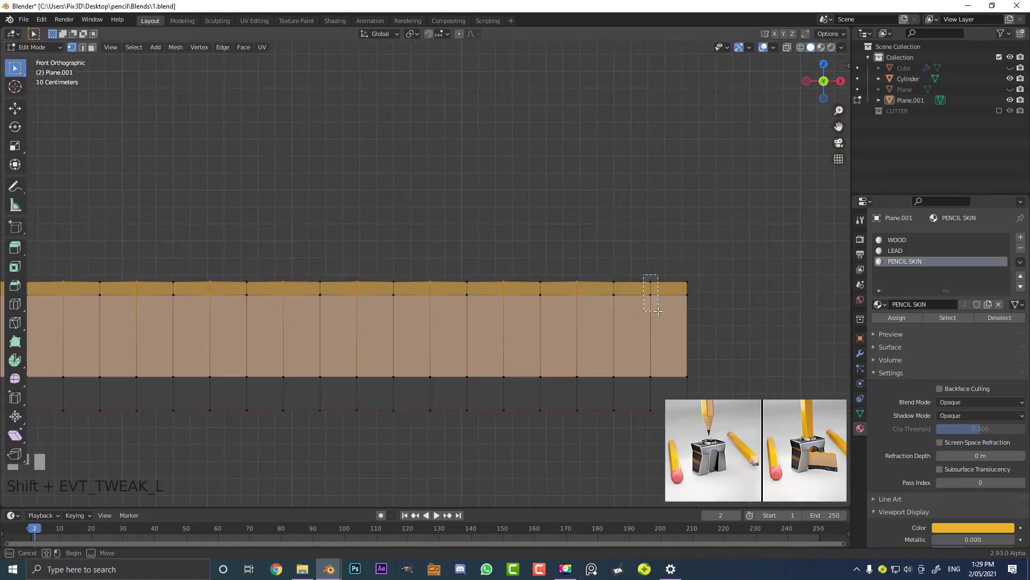
pyautogui.scroll(-4, 537, 309)
pyautogui.moveTo(374, 306)
pyautogui.keyDown('shift'); pyautogui.mouseDown(button='middle')
pyautogui.moveTo(509, 327)
pyautogui.moveTo(533, 319)
pyautogui.mouseUp(button='middle'); pyautogui.keyUp('shift')
pyautogui.press('g')
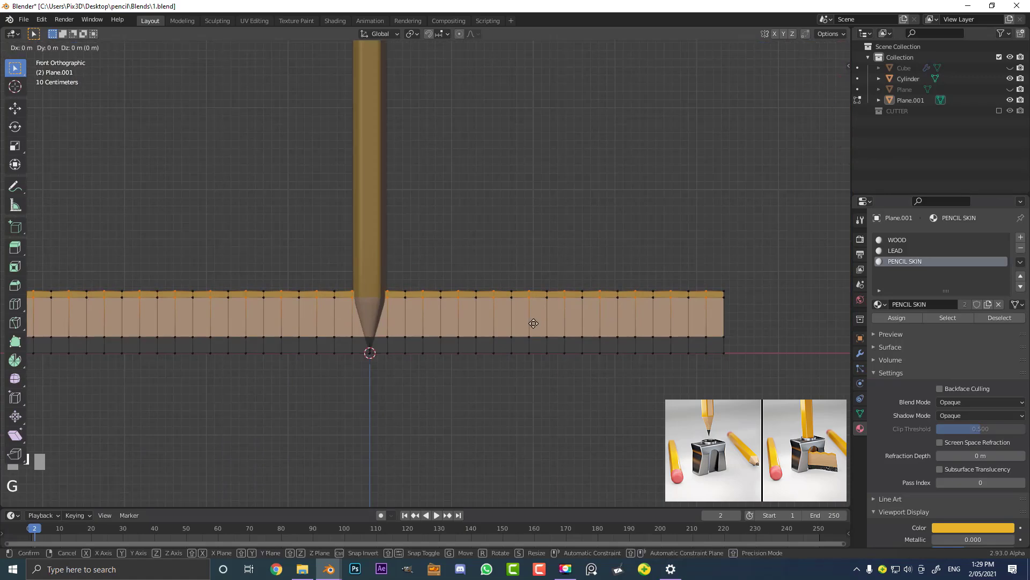
pyautogui.press('z')
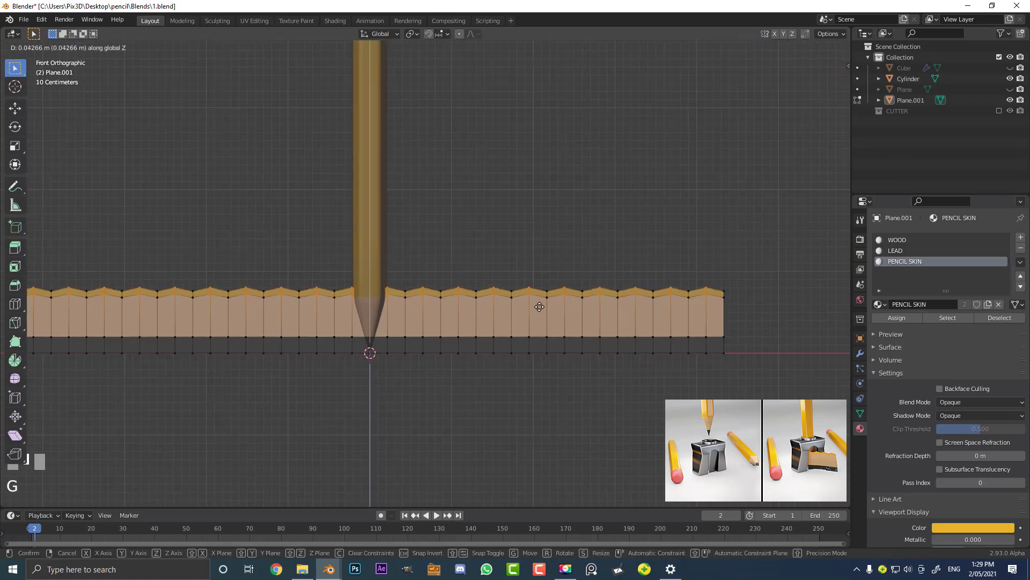
pyautogui.click(539, 307)
# Raise three spaced vertices on the strip's bottom edge around the pencil tip slightly along Z
pyautogui.scroll(-2, 724, 240)
pyautogui.scroll(2, 404, 289)
pyautogui.keyDown('shift'); pyautogui.moveTo(339, 351); pyautogui.dragTo(342, 324, button='middle'); pyautogui.keyUp('shift')
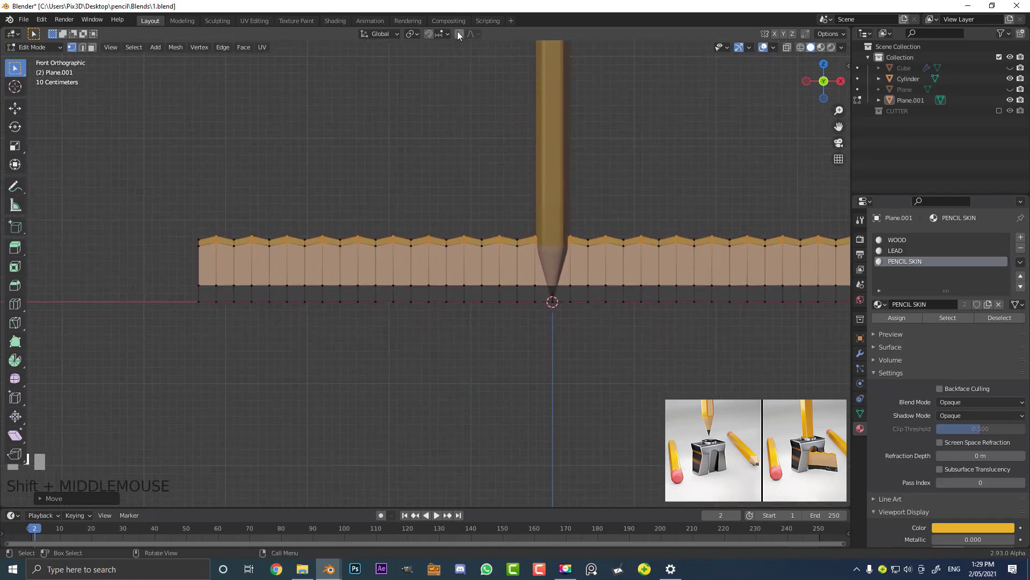
pyautogui.scroll(3, 414, 318)
pyautogui.click(431, 321)
pyautogui.keyDown('shift'); pyautogui.moveTo(551, 323); pyautogui.dragTo(456, 307, button='middle'); pyautogui.keyUp('shift')
pyautogui.keyDown('shift'); pyautogui.click(460, 306); pyautogui.keyUp('shift')
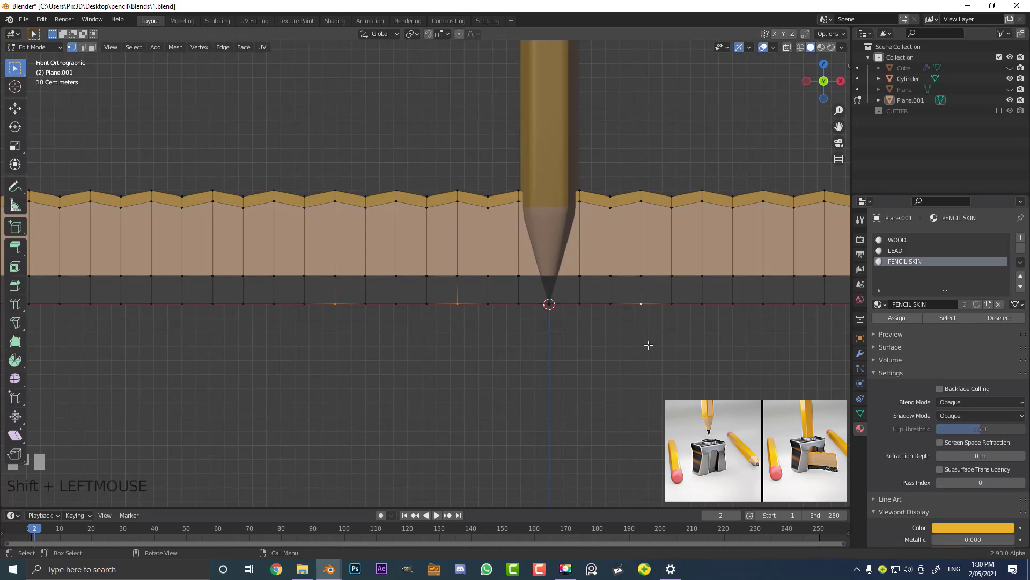
pyautogui.press('g')
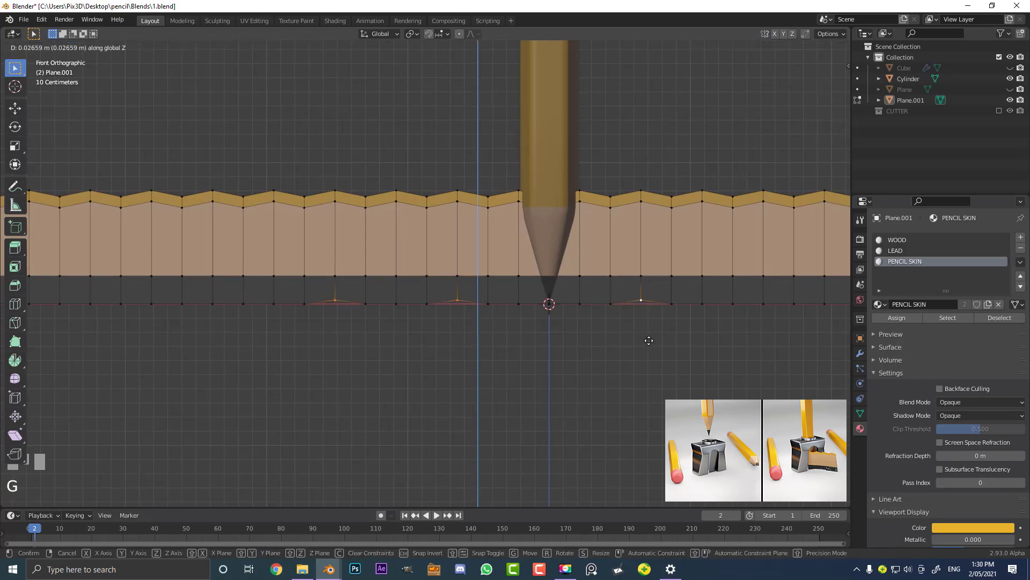
pyautogui.click(684, 330)
# Raise two more bottom-edge vertices on the part of the strip right of the pencil slightly along Z
pyautogui.keyDown('shift'); pyautogui.moveTo(684, 330); pyautogui.dragTo(632, 299, button='middle'); pyautogui.keyUp('shift')
pyautogui.click(621, 301)
pyautogui.keyDown('shift'); pyautogui.click(744, 302); pyautogui.keyUp('shift')
pyautogui.press('g')
pyautogui.press('z')
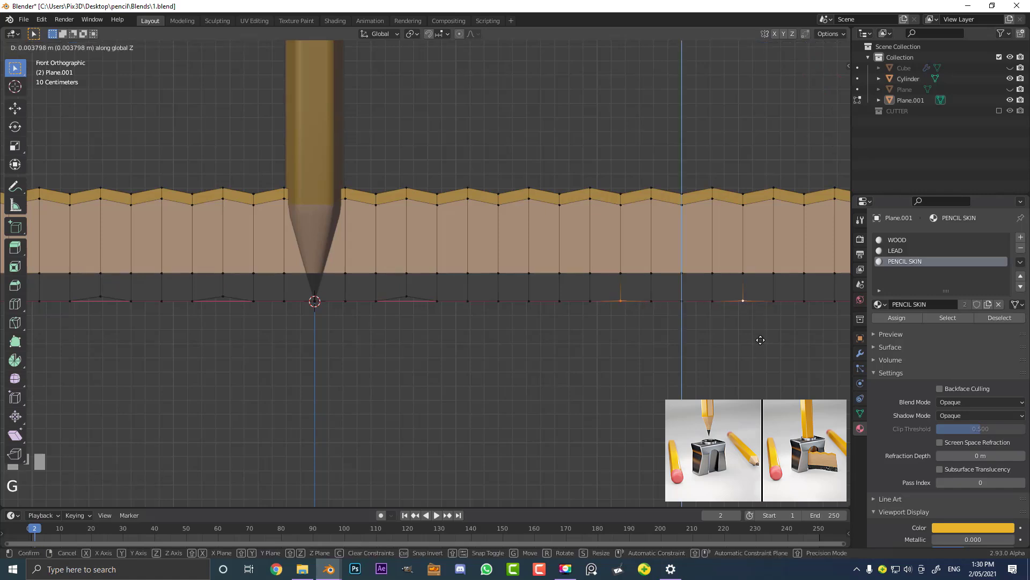
pyautogui.click(773, 330)
# Shift the right end vertex and several bottom-edge vertices toward the left end slightly along Z for an irregular edge
pyautogui.keyDown('shift'); pyautogui.moveTo(774, 330); pyautogui.dragTo(499, 321, button='middle'); pyautogui.keyUp('shift')
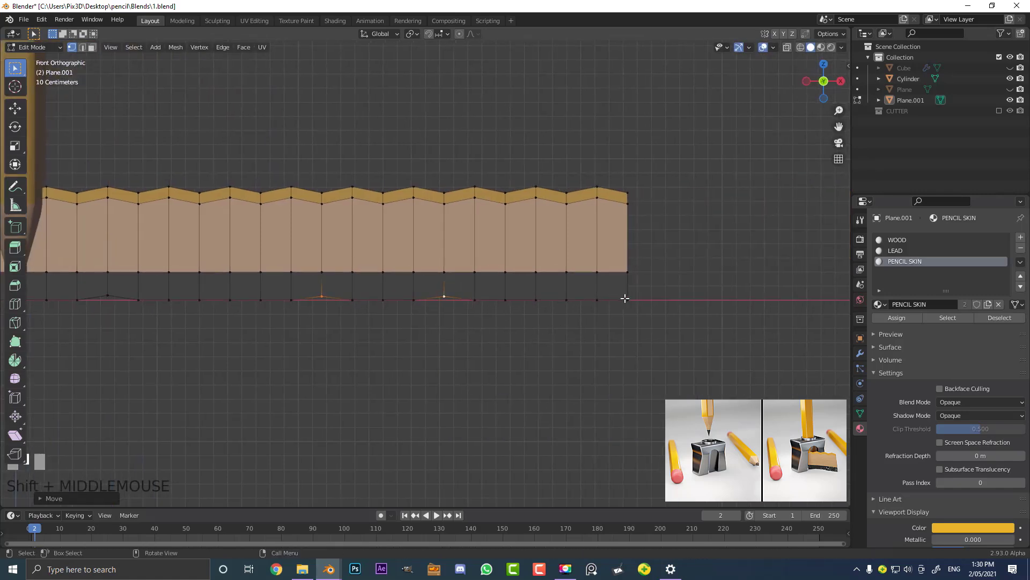
pyautogui.click(624, 298)
pyautogui.press('g')
pyautogui.press('z')
pyautogui.click(525, 307)
pyautogui.scroll(-5, 525, 307)
pyautogui.keyDown('shift'); pyautogui.moveTo(319, 320); pyautogui.dragTo(637, 320, button='middle'); pyautogui.keyUp('shift')
pyautogui.scroll(4, 389, 301)
pyautogui.click(417, 301)
pyautogui.press('g')
pyautogui.press('z')
pyautogui.click(245, 323)
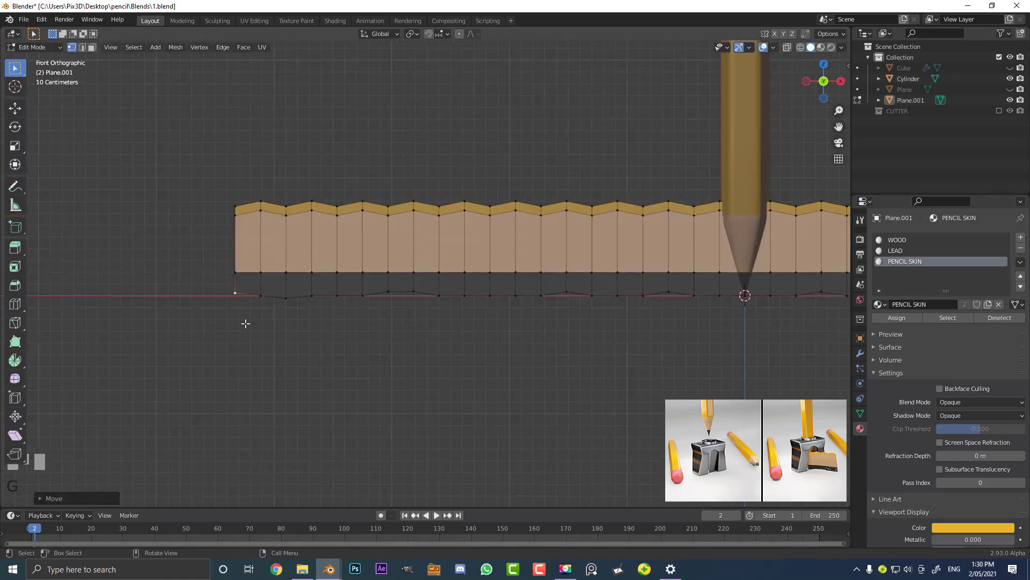
# Leave Edit Mode and add a Solidify modifier to the strip
pyautogui.press('Tab')
pyautogui.scroll(-5, 543, 255)
pyautogui.moveTo(558, 258); pyautogui.dragTo(529, 253, button='middle')
pyautogui.scroll(5, 556, 258)
pyautogui.scroll(-5, 556, 258)
pyautogui.scroll(2, 530, 253)
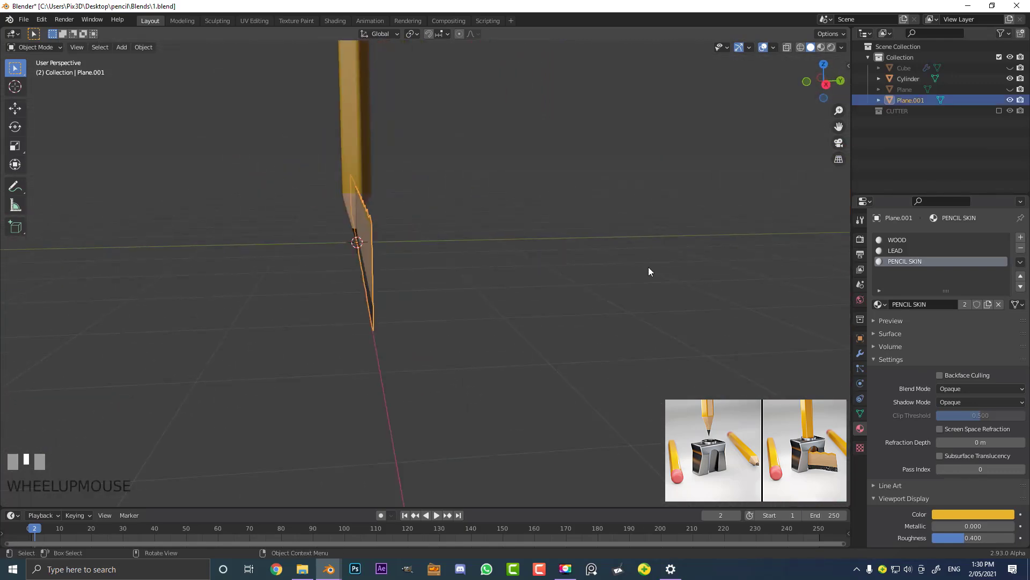
pyautogui.click(856, 353)
pyautogui.click(897, 239)
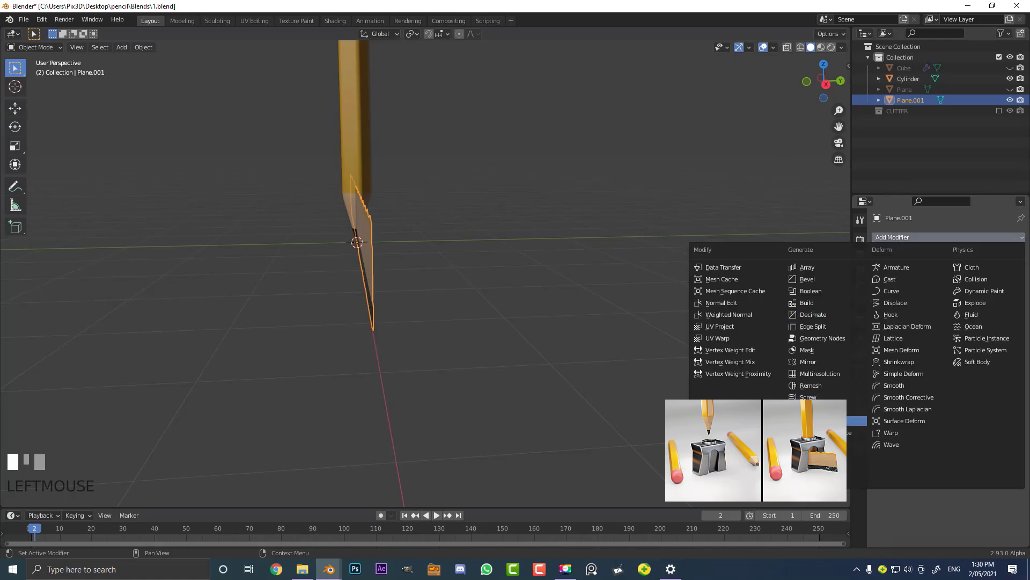
pyautogui.click(816, 420)
# Move all the strip's geometry along negative X until its right end meets the pencil tip at the origin, and leave Edit Mode
pyautogui.moveTo(467, 275); pyautogui.dragTo(421, 219, button='middle')
pyautogui.moveTo(470, 267)
pyautogui.mouseDown(button='middle')
pyautogui.moveTo(460, 258)
pyautogui.moveTo(420, 272)
pyautogui.moveTo(474, 266)
pyautogui.moveTo(445, 232)
pyautogui.moveTo(442, 267)
pyautogui.moveTo(527, 282)
pyautogui.moveTo(485, 292)
pyautogui.moveTo(554, 317)
pyautogui.mouseUp(button='middle')
pyautogui.press('Tab')
pyautogui.press('a')
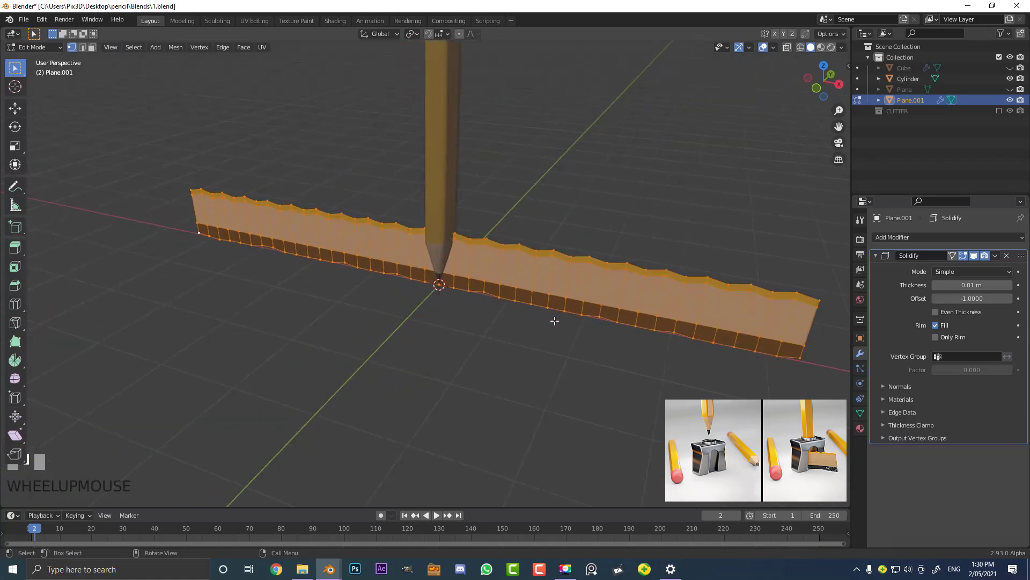
pyautogui.press('g')
pyautogui.press('x')
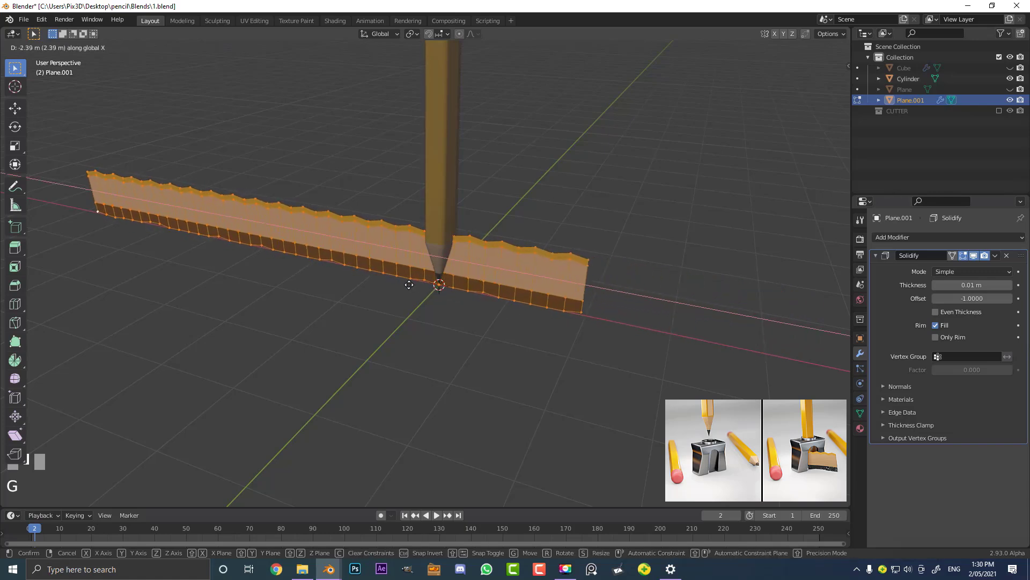
pyautogui.click(311, 248)
pyautogui.press('KP_1')
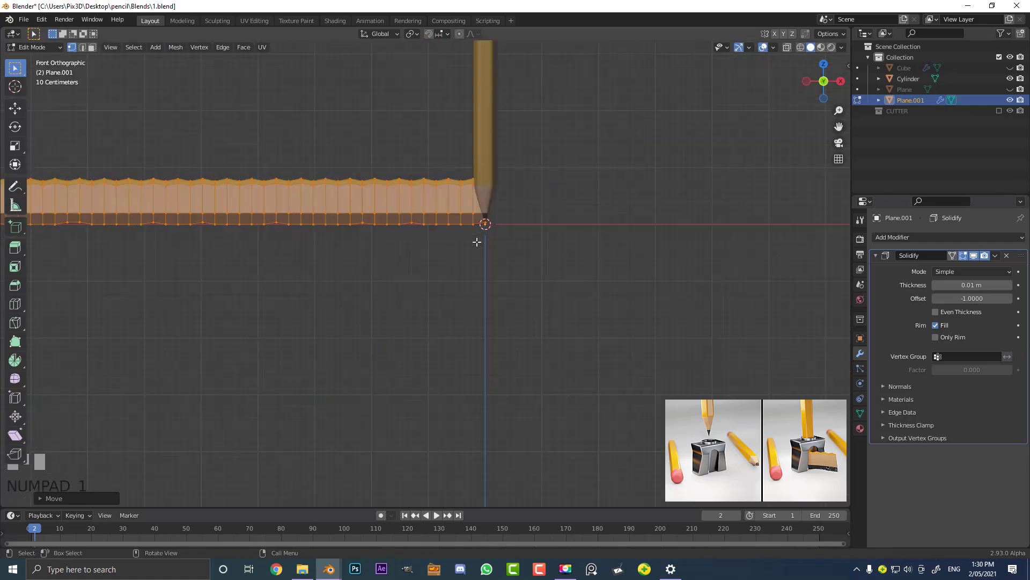
pyautogui.keyDown('shift'); pyautogui.moveTo(493, 167); pyautogui.dragTo(431, 230, button='middle'); pyautogui.keyUp('shift')
pyautogui.scroll(6, 418, 281)
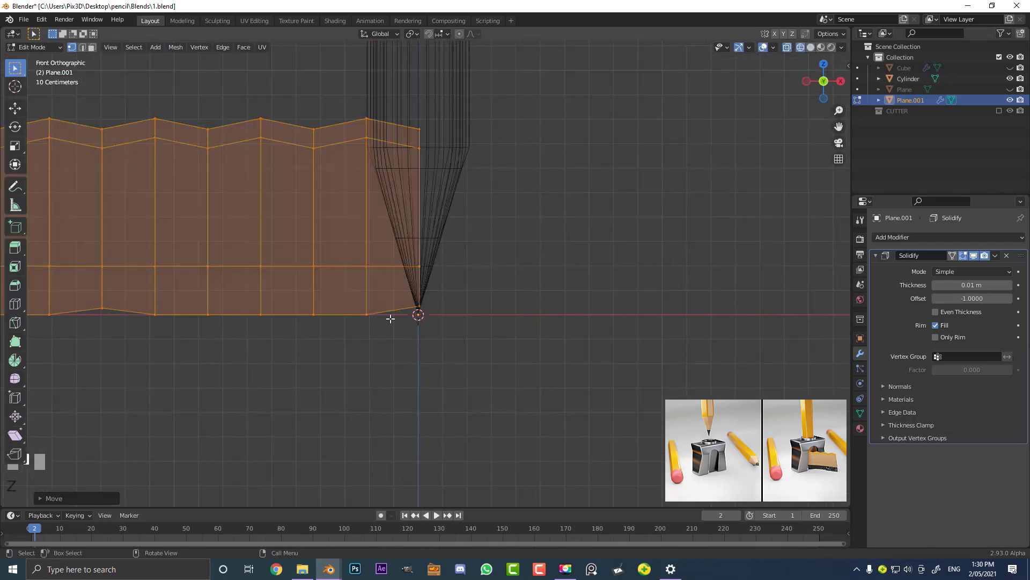
pyautogui.scroll(2, 415, 352)
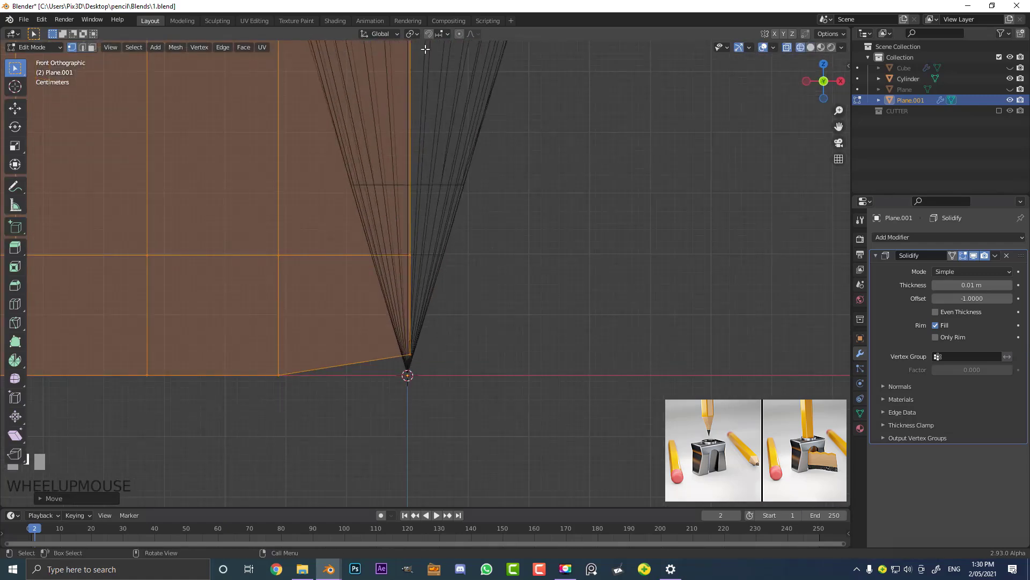
pyautogui.scroll(-9, 458, 316)
pyautogui.scroll(-6, 446, 233)
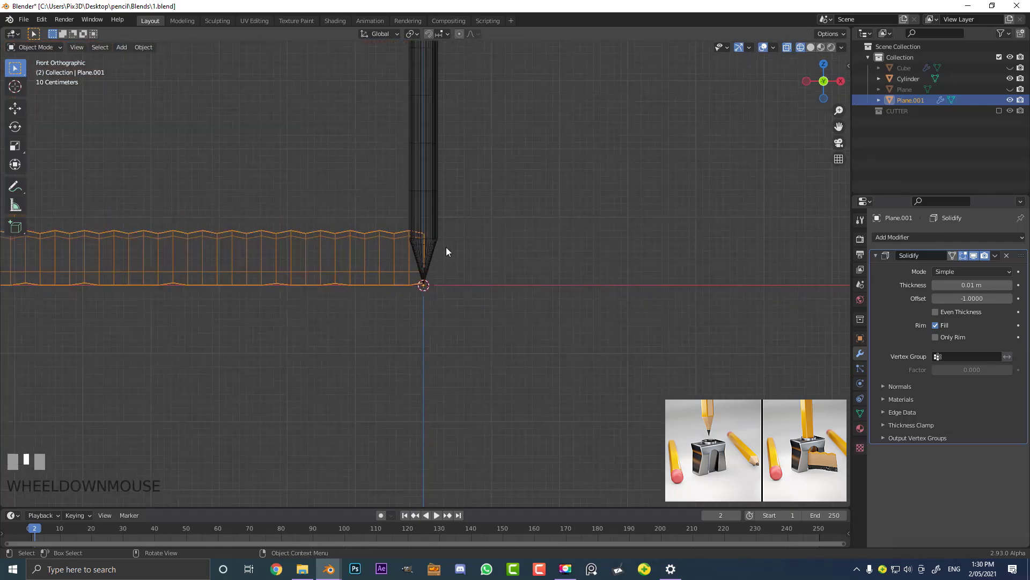
pyautogui.press('Tab')
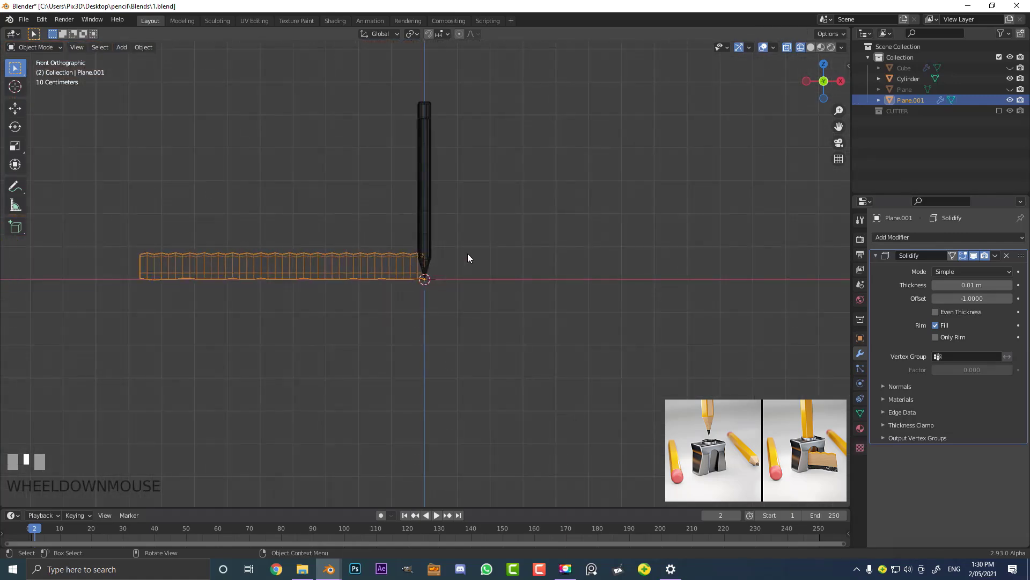
pyautogui.press('r')
pyautogui.press('r')
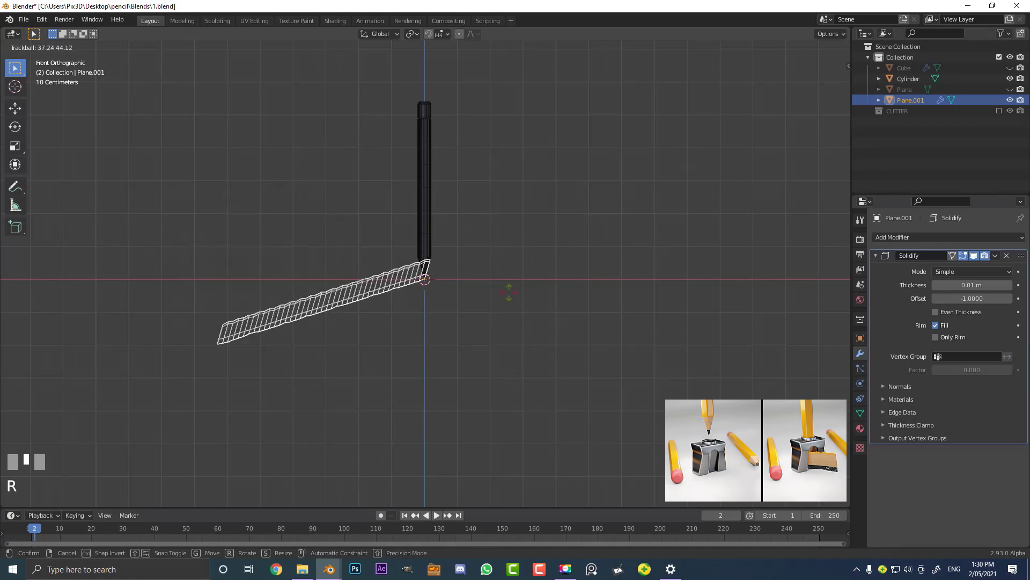
pyautogui.rightClick(482, 323)
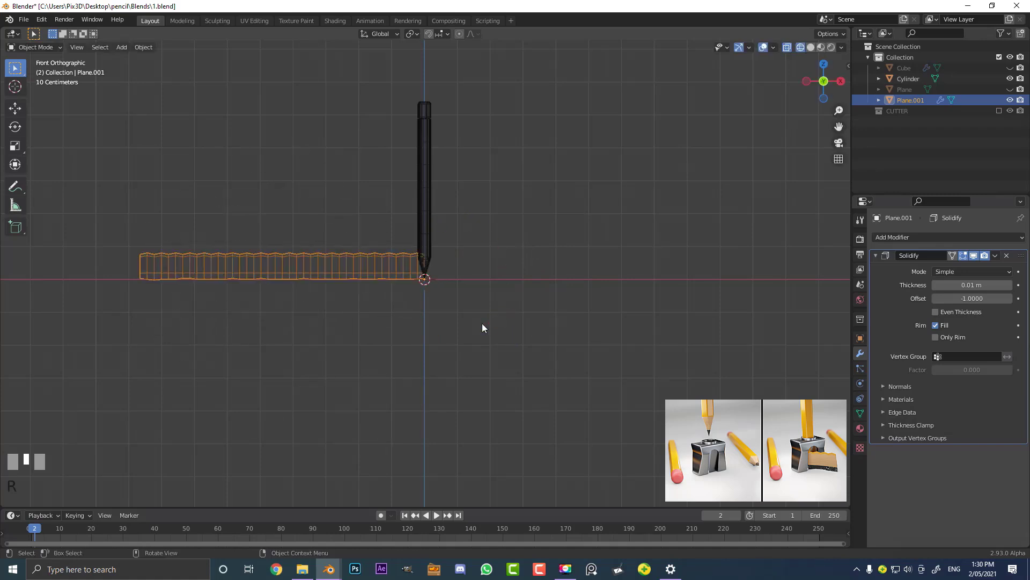
# Collapse the Solidify modifier and add a Curve modifier to the strip
pyautogui.click(875, 256)
pyautogui.keyDown('shift'); pyautogui.moveTo(433, 249); pyautogui.dragTo(509, 231, button='middle'); pyautogui.keyUp('shift')
pyautogui.click(884, 235)
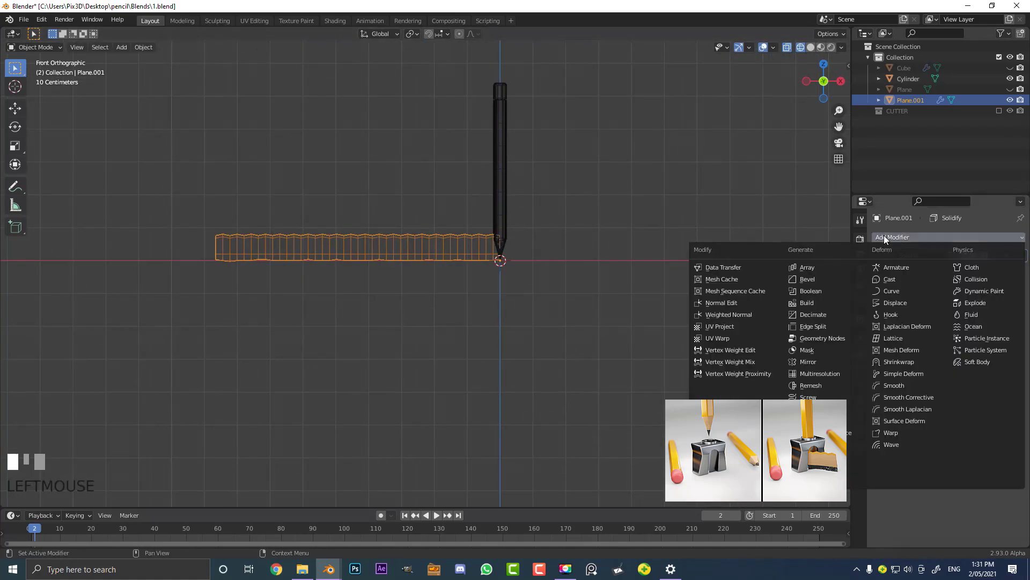
pyautogui.click(904, 292)
# Add a Bezier curve at the pencil tip
pyautogui.scroll(3, 537, 228)
pyautogui.moveTo(529, 223); pyautogui.dragTo(507, 230, button='middle')
pyautogui.hotkey('shift', 'a')
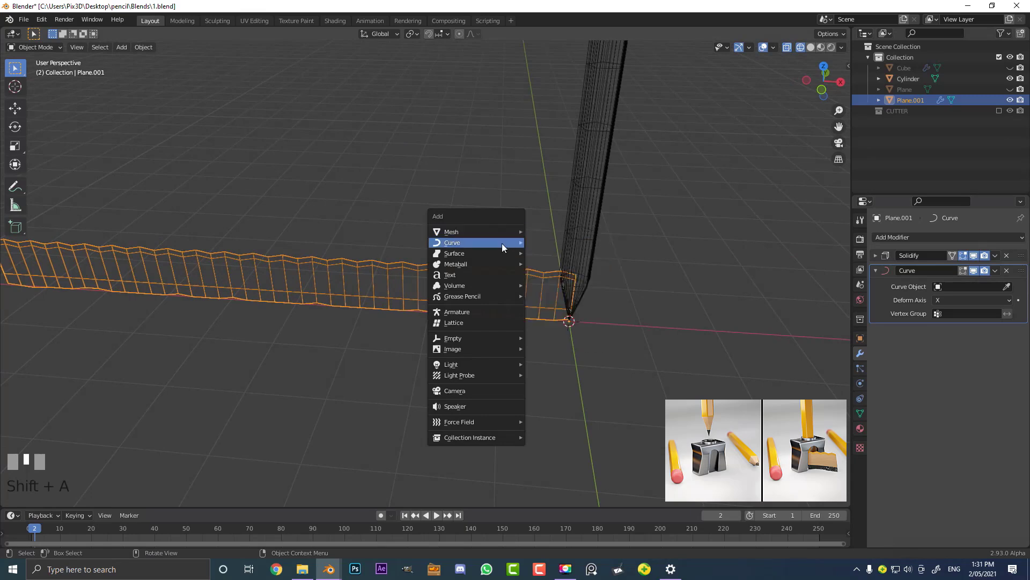
pyautogui.click(550, 245)
pyautogui.keyDown('shift'); pyautogui.moveTo(552, 246); pyautogui.dragTo(449, 243, button='middle'); pyautogui.keyUp('shift')
pyautogui.scroll(2, 448, 242)
pyautogui.rightClick(465, 258)
# Flatten the Bezier curve into a straight line in Edit Mode by scaling all its points to 0 along Y
pyautogui.press('Tab')
pyautogui.scroll(-2, 423, 245)
pyautogui.moveTo(421, 240); pyautogui.dragTo(485, 312, button='middle')
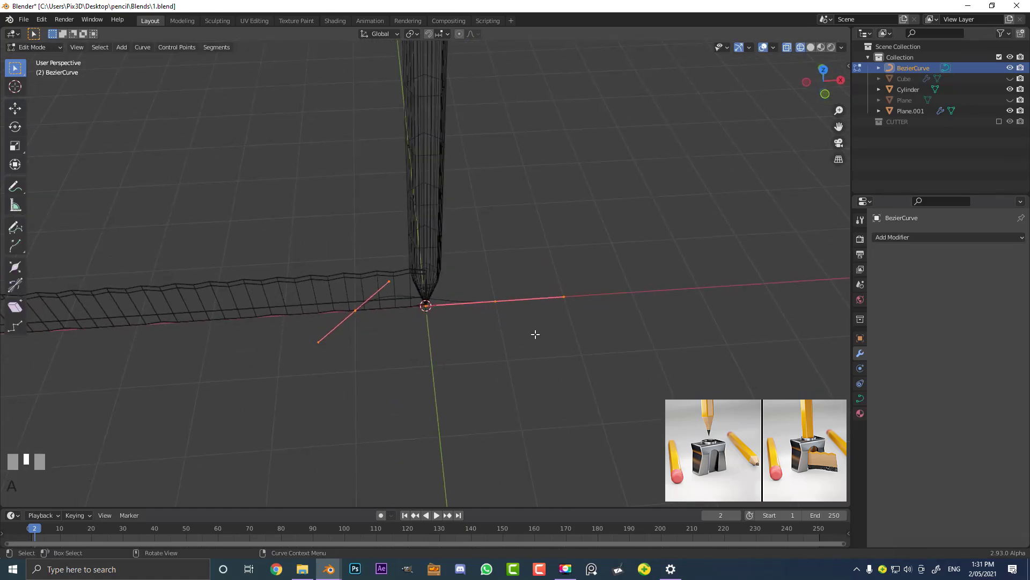
pyautogui.press('s')
pyautogui.press('y')
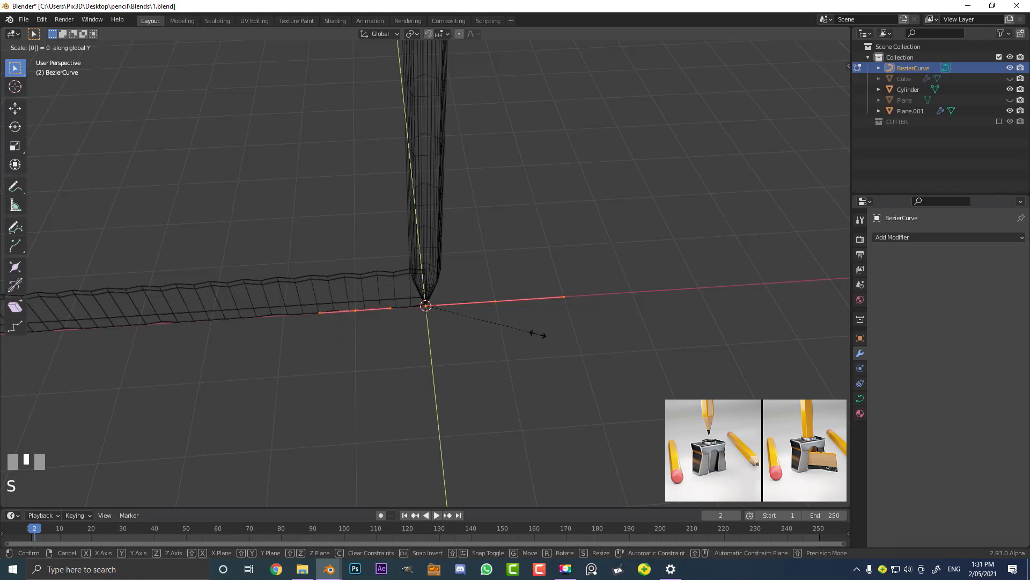
pyautogui.press('Return')
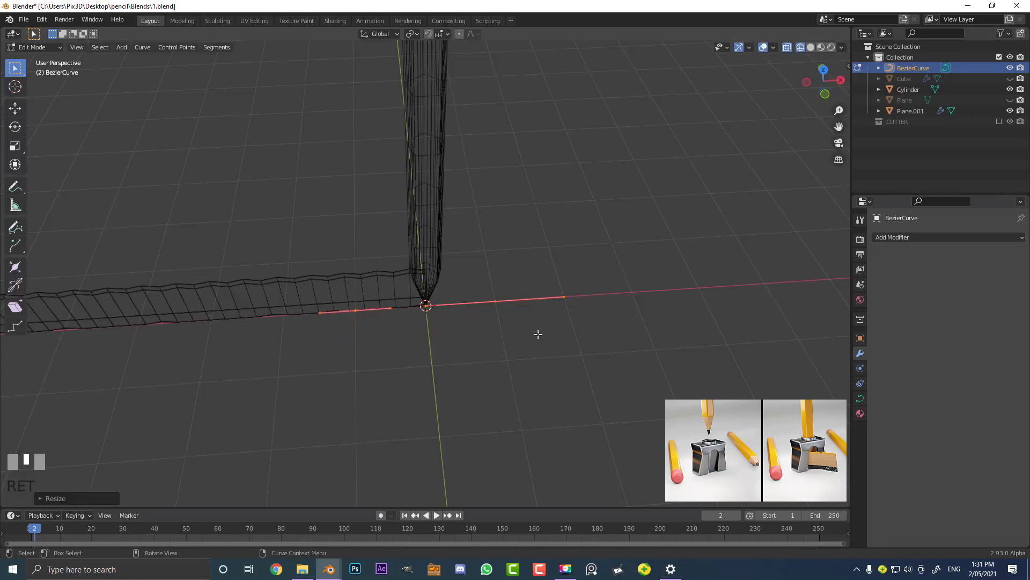
# Move the whole curve along X in top view until its start point sits at the origin
pyautogui.press('KP_7')
pyautogui.scroll(3, 534, 359)
pyautogui.keyDown('shift'); pyautogui.moveTo(509, 391); pyautogui.dragTo(499, 224, button='middle'); pyautogui.keyUp('shift')
pyautogui.moveTo(295, 307); pyautogui.dragTo(321, 193)
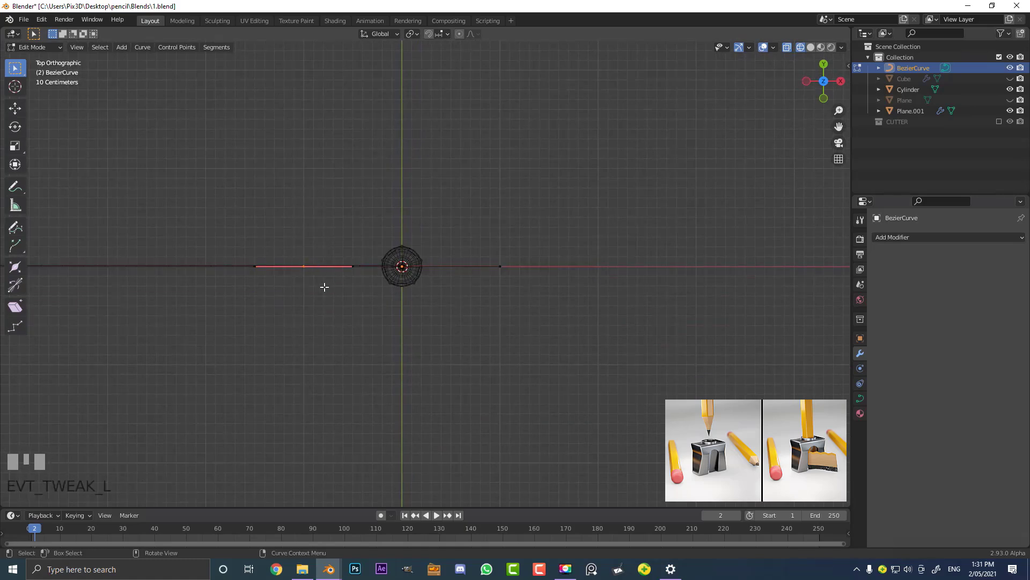
pyautogui.moveTo(245, 323); pyautogui.dragTo(600, 158)
pyautogui.scroll(2, 517, 242)
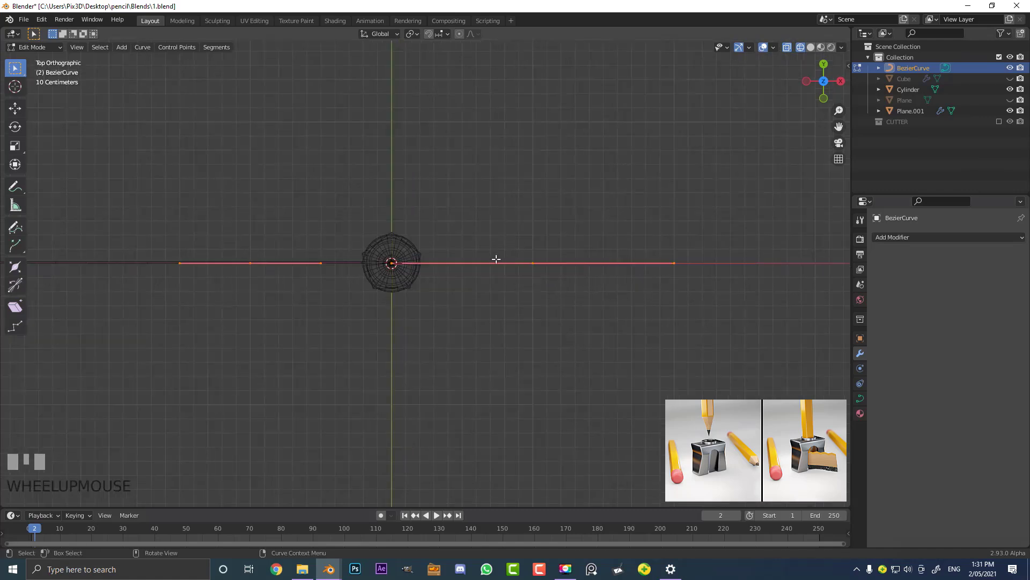
pyautogui.press('g')
pyautogui.press('x')
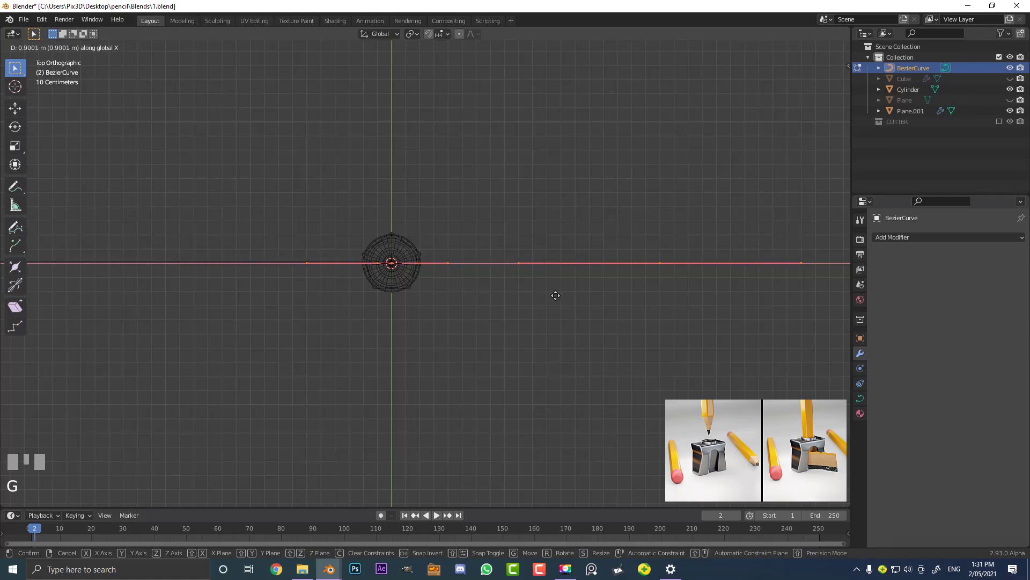
pyautogui.click(568, 295)
pyautogui.moveTo(568, 295); pyautogui.dragTo(451, 223, button='middle')
pyautogui.scroll(2, 388, 154)
pyautogui.scroll(-1, 395, 174)
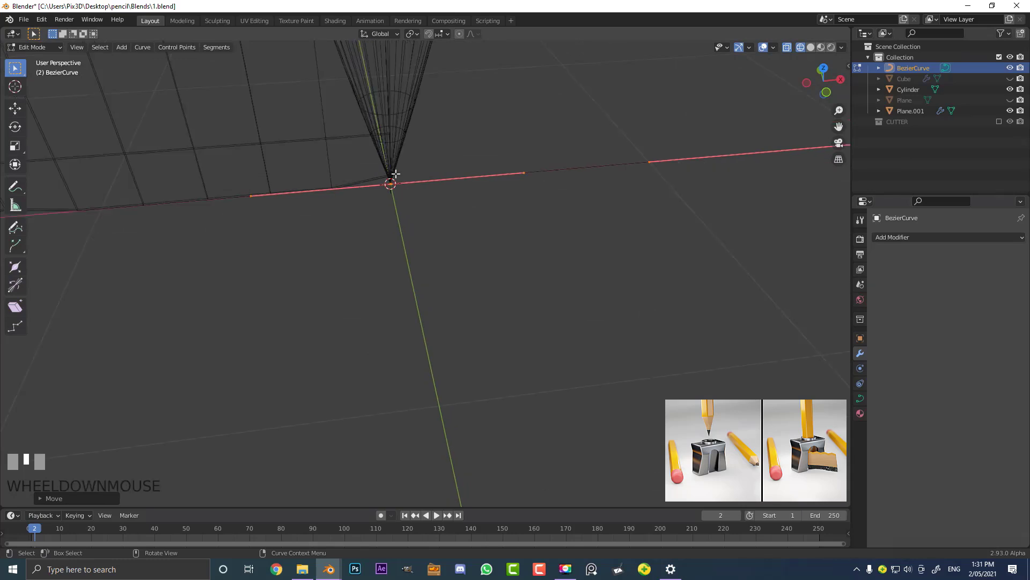
pyautogui.moveTo(541, 251); pyautogui.dragTo(224, 117)
pyautogui.scroll(-5, 431, 259)
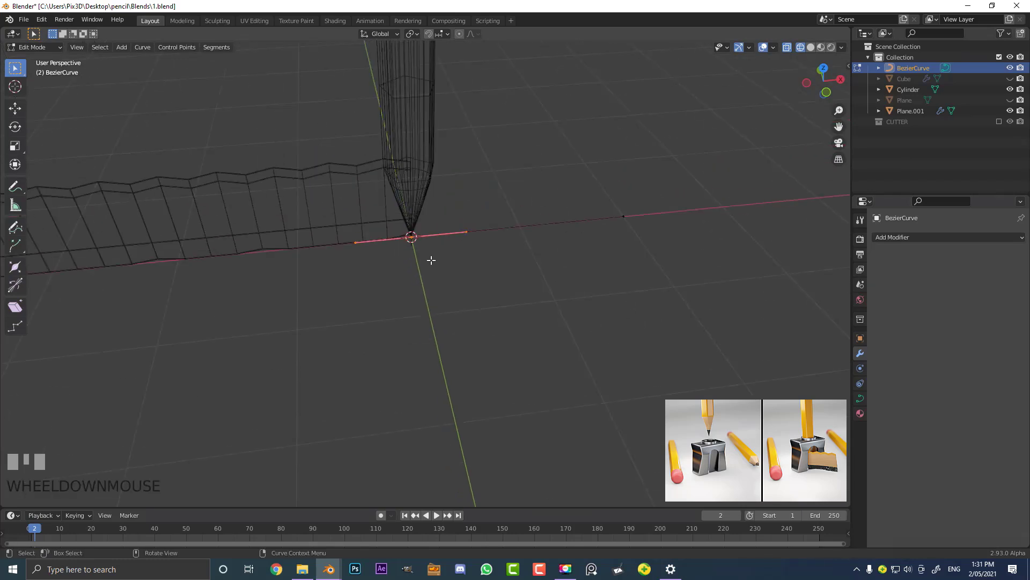
pyautogui.press('r')
pyautogui.press('r')
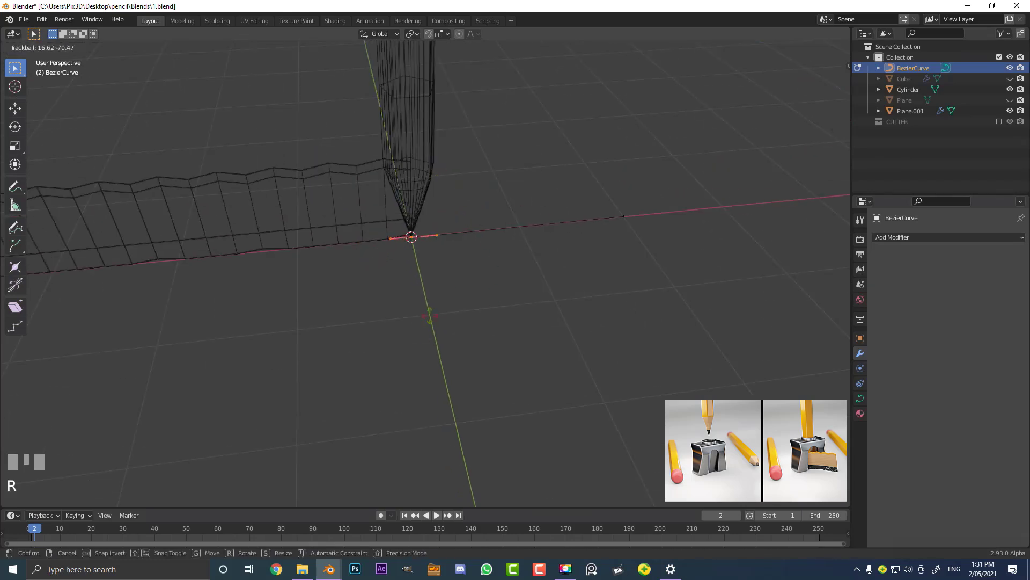
pyautogui.click(411, 269)
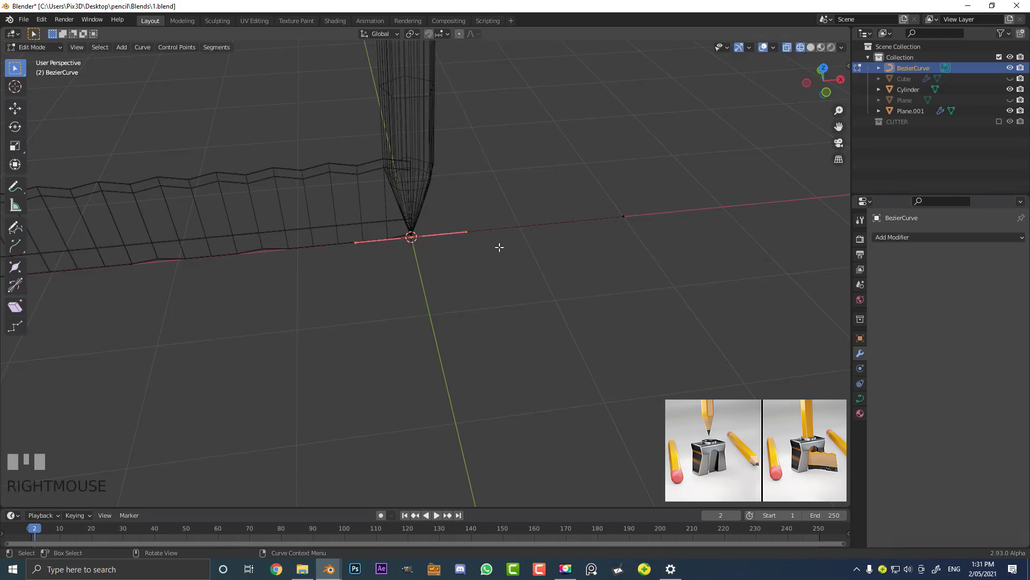
# Leave Edit Mode on the Bezier curve
pyautogui.press('Tab')
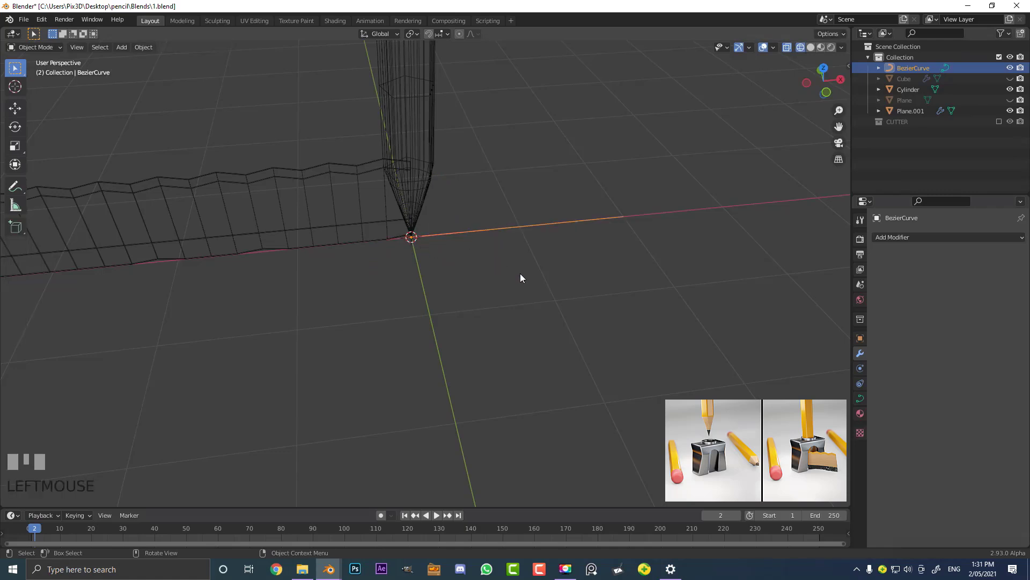
pyautogui.press('r')
pyautogui.press('r')
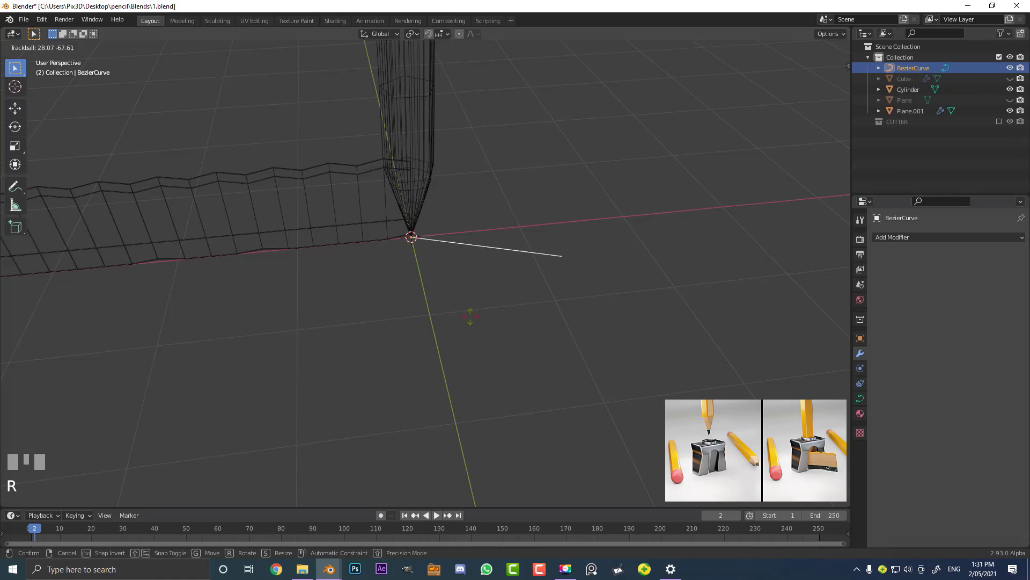
pyautogui.rightClick(428, 214)
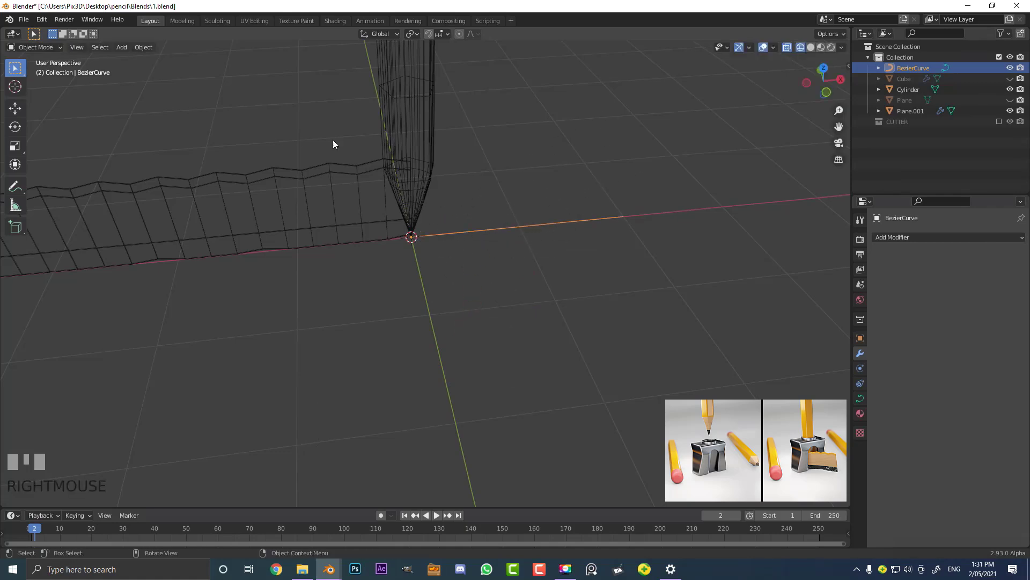
# Select the shaving strip and assign BezierCurve as the curve object of its Curve modifier
pyautogui.click(344, 176)
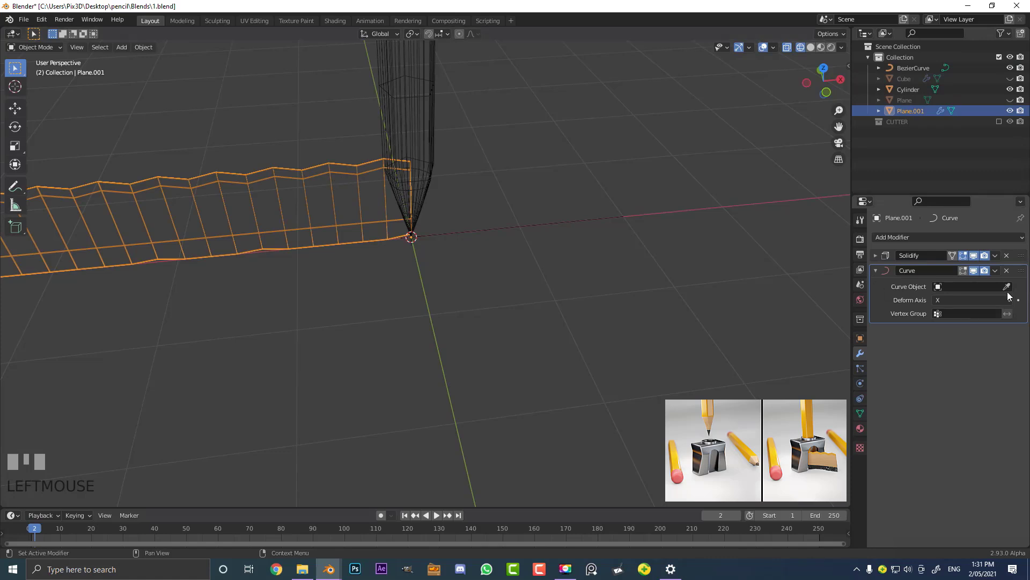
pyautogui.click(561, 218)
pyautogui.scroll(-2, 392, 231)
pyautogui.click(331, 246)
pyautogui.scroll(1, 324, 237)
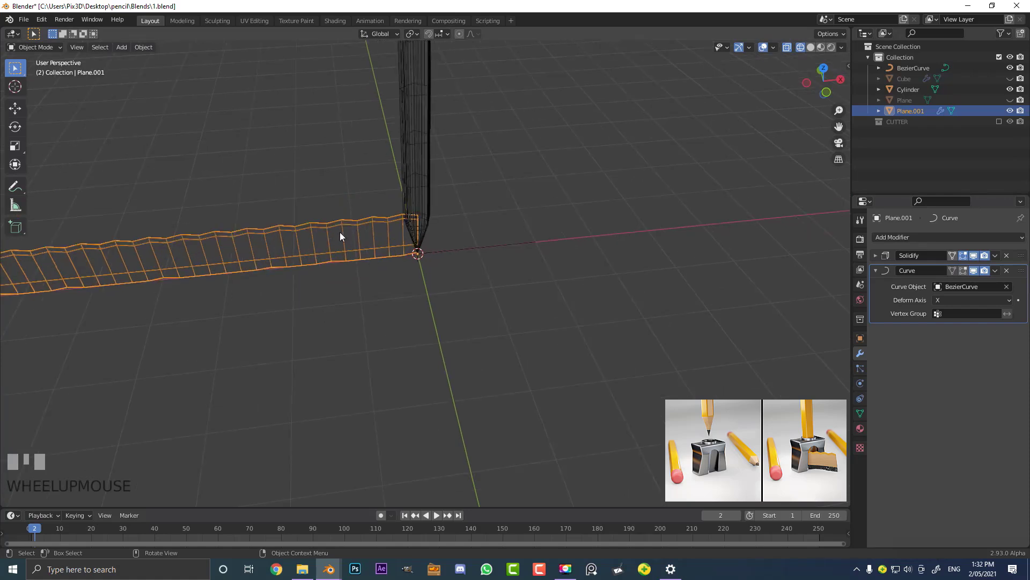
# Try sliding the shaving strip along global X to test how it follows the curve
pyautogui.press('g')
pyautogui.press('x')
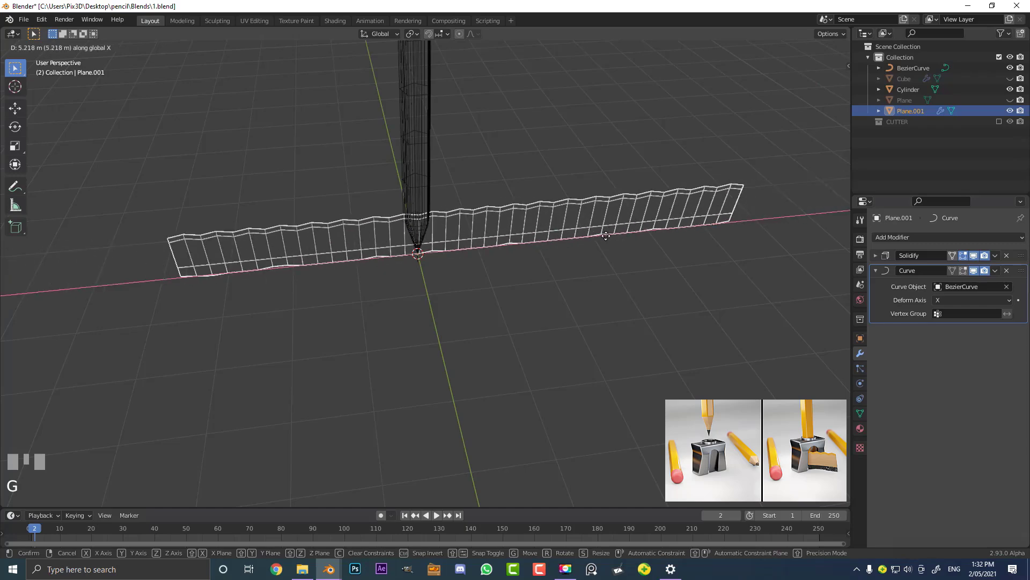
pyautogui.rightClick(397, 246)
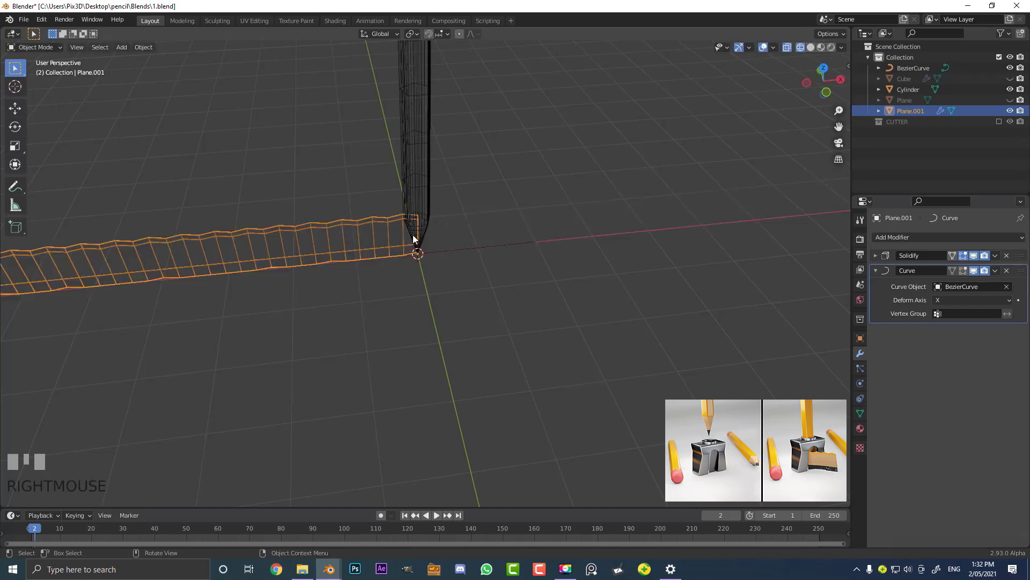
# Unhide all hidden objects, clear the selection and switch the viewport to solid shading
pyautogui.click(493, 244)
pyautogui.moveTo(494, 244); pyautogui.dragTo(534, 294, button='middle')
pyautogui.scroll(2, 534, 296)
pyautogui.hotkey('alt', 'h')
pyautogui.hotkey('alt', 'a')
pyautogui.press('z')
pyautogui.click(620, 267)
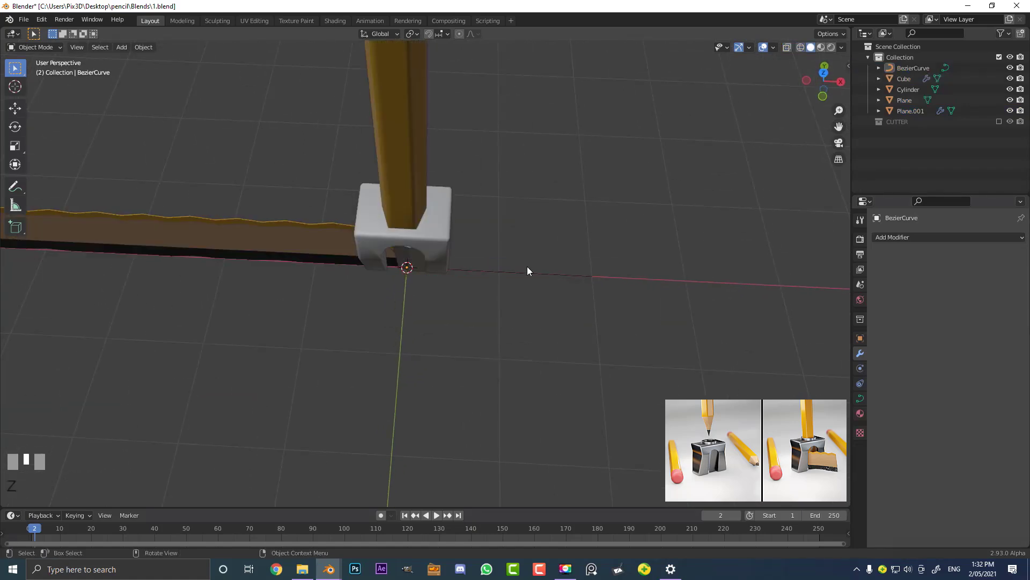
# In Edit Mode, move the Bezier curve's end point in front of the sharpener and rotate it to point away from the body
pyautogui.click(527, 271)
pyautogui.moveTo(532, 280); pyautogui.dragTo(558, 292, button='middle')
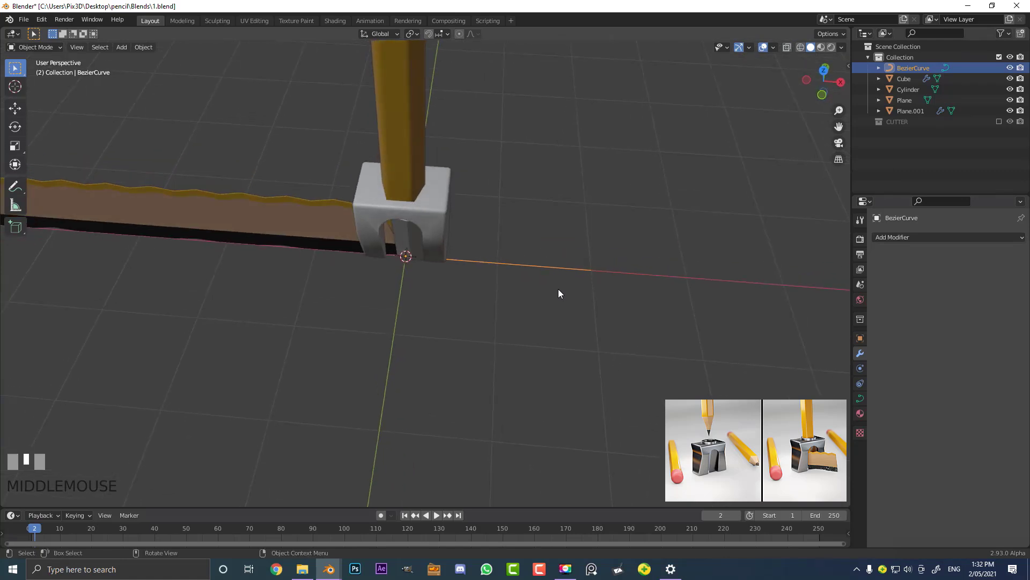
pyautogui.press('KP_7')
pyautogui.keyDown('shift'); pyautogui.moveTo(362, 297); pyautogui.dragTo(381, 240, button='middle'); pyautogui.keyUp('shift')
pyautogui.press('z')
pyautogui.click(328, 243)
pyautogui.keyDown('shift'); pyautogui.moveTo(540, 232); pyautogui.dragTo(452, 284, button='middle'); pyautogui.keyUp('shift')
pyautogui.press('Tab')
pyautogui.moveTo(634, 293); pyautogui.dragTo(477, 184)
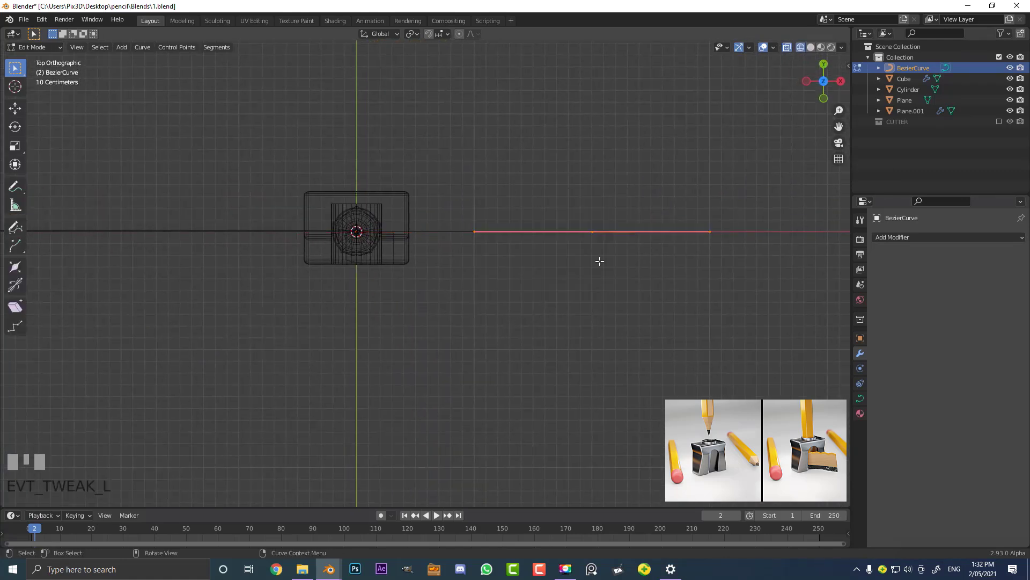
pyautogui.press('g')
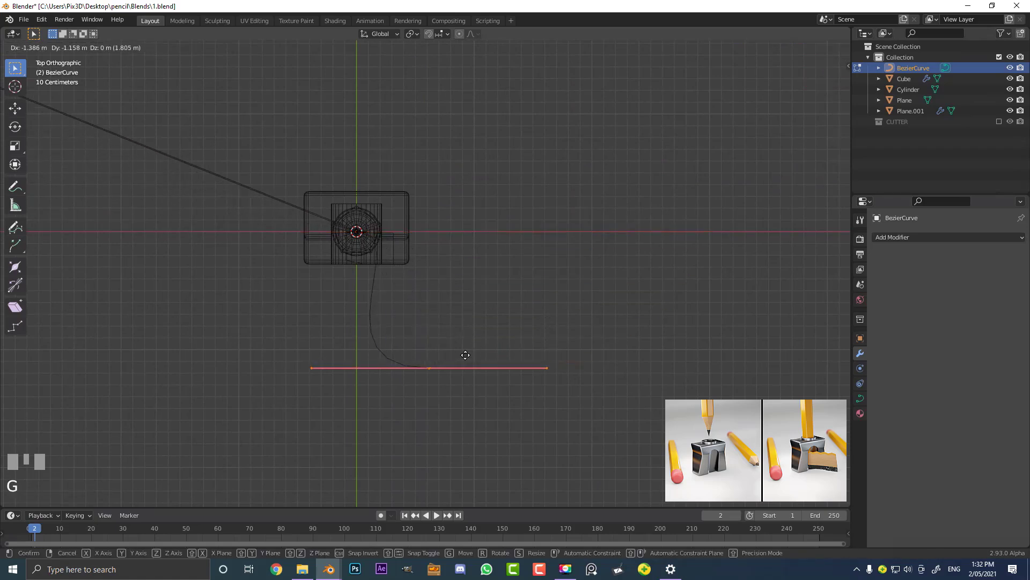
pyautogui.click(467, 359)
pyautogui.press('r')
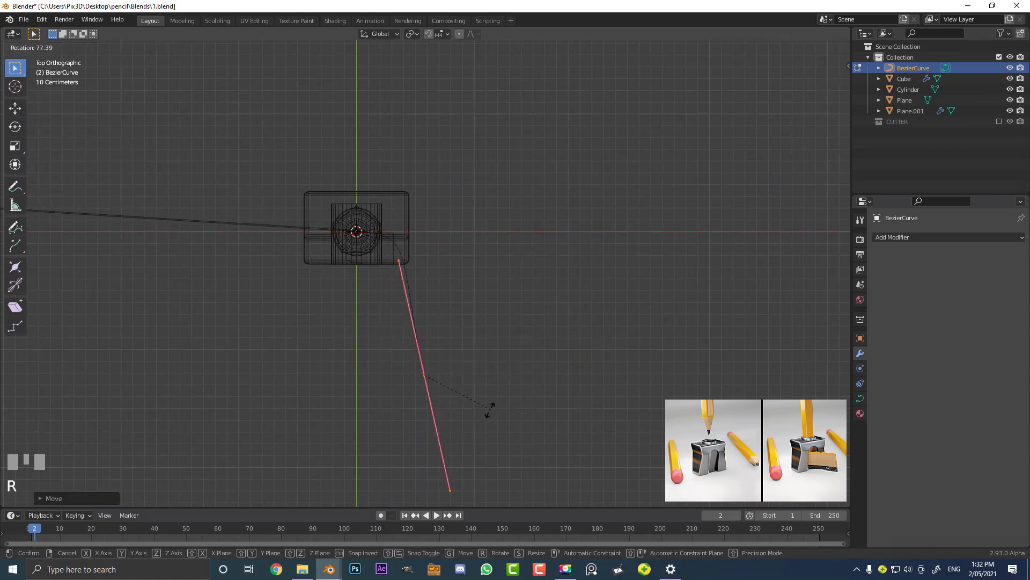
pyautogui.click(485, 329)
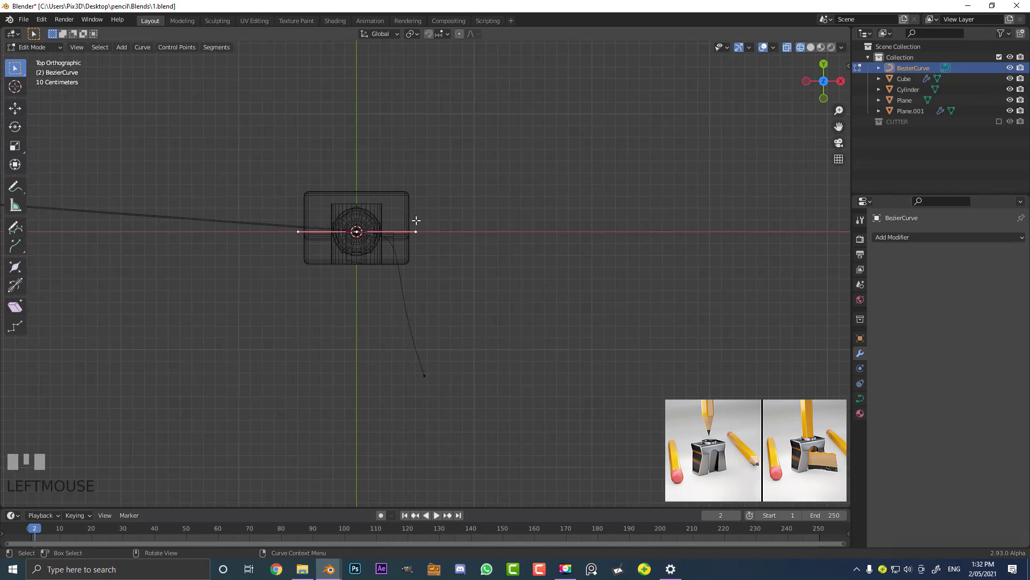
# Rotate the curve's start point toward the sharpener's front and shift it slightly toward negative X
pyautogui.press('r')
pyautogui.click(400, 280)
pyautogui.press('g')
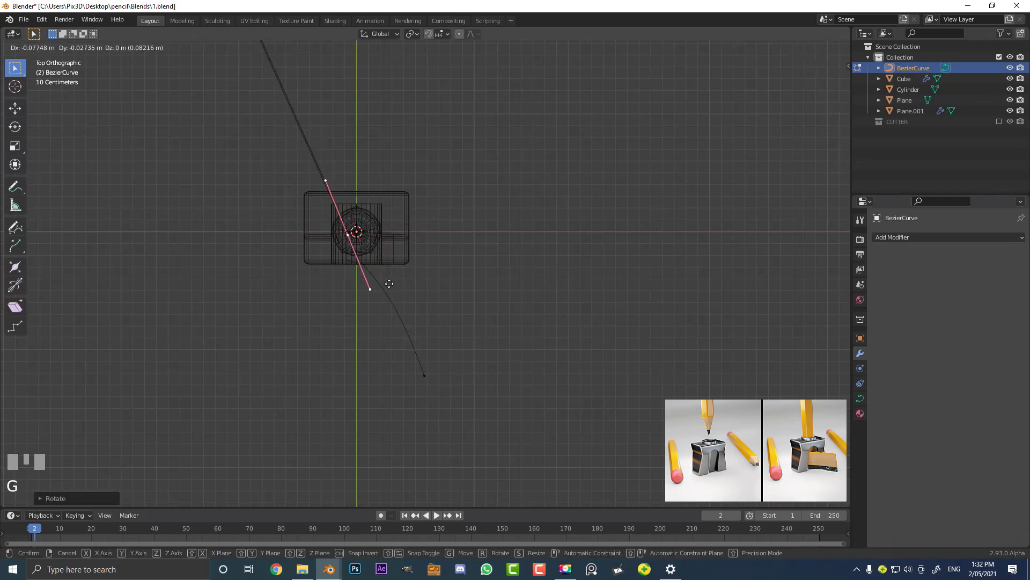
pyautogui.click(386, 288)
# Switch to solid shading and move the curve's start point along Y to fit the sharpener's opening
pyautogui.press('z')
pyautogui.click(463, 288)
pyautogui.moveTo(462, 289)
pyautogui.mouseDown(button='middle')
pyautogui.moveTo(485, 237)
pyautogui.moveTo(348, 214)
pyautogui.moveTo(320, 199)
pyautogui.mouseUp(button='middle')
pyautogui.moveTo(300, 149); pyautogui.dragTo(306, 212, button='middle')
pyautogui.press('g')
pyautogui.press('y')
pyautogui.click(295, 187)
# Select the curve's end point in front of the sharpener and adjust its rotation in top view
pyautogui.click(517, 363)
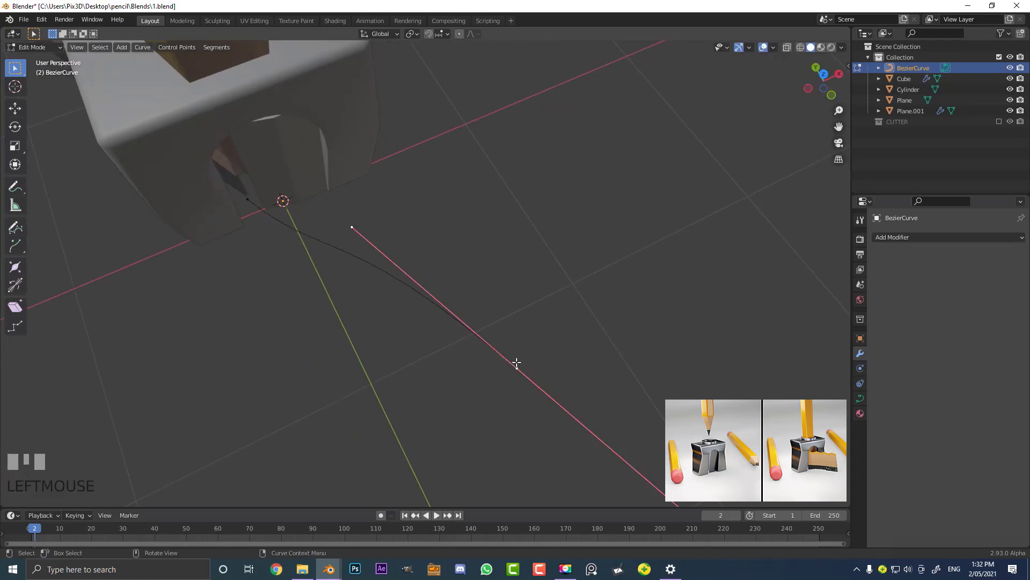
pyautogui.press('KP_7')
pyautogui.keyDown('shift'); pyautogui.moveTo(559, 341); pyautogui.dragTo(500, 268, button='middle'); pyautogui.keyUp('shift')
pyautogui.press('r')
pyautogui.click(524, 280)
# Extrude a new control point from the curve's end and rotate it so the curve bends back toward the Y axis
pyautogui.keyDown('shift'); pyautogui.moveTo(518, 315); pyautogui.dragTo(481, 175, button='middle'); pyautogui.keyUp('shift')
pyautogui.press('e')
pyautogui.click(352, 320)
pyautogui.press('r')
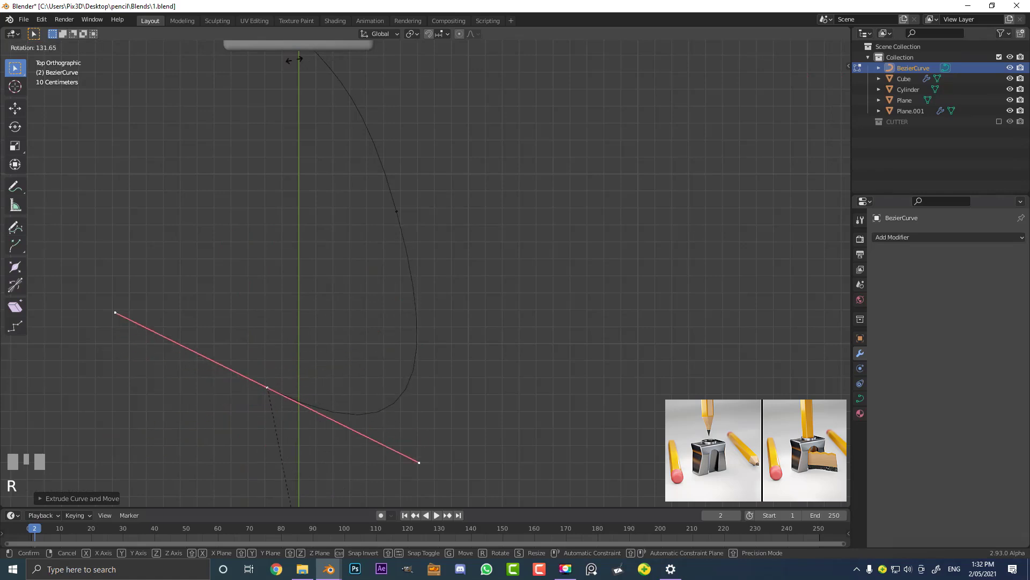
pyautogui.click(340, 74)
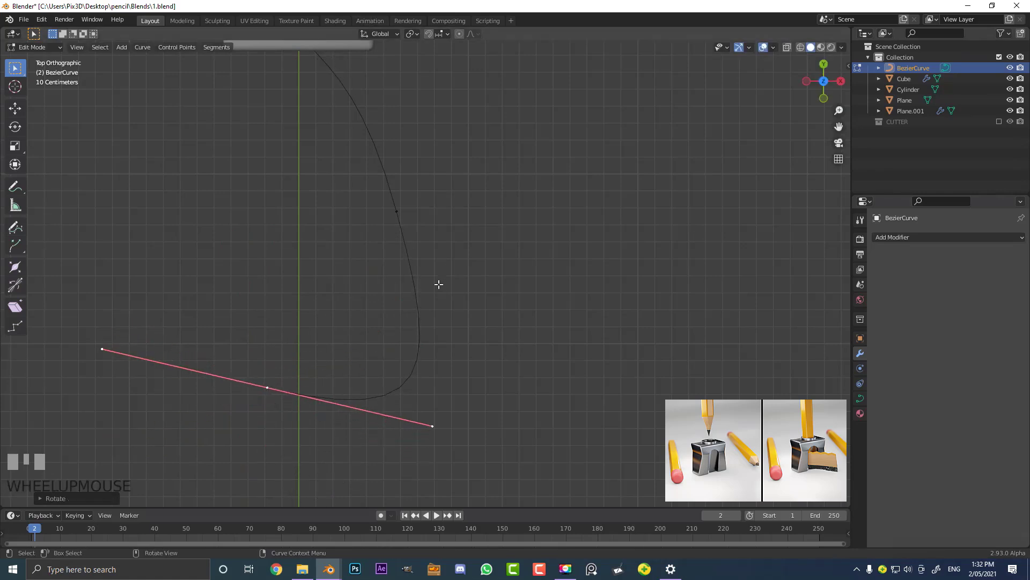
# In top view, move the curve's middle control point outward and shorten its handle nearest the sharpener
pyautogui.scroll(-2, 439, 285)
pyautogui.moveTo(400, 307); pyautogui.dragTo(189, 237, button='middle')
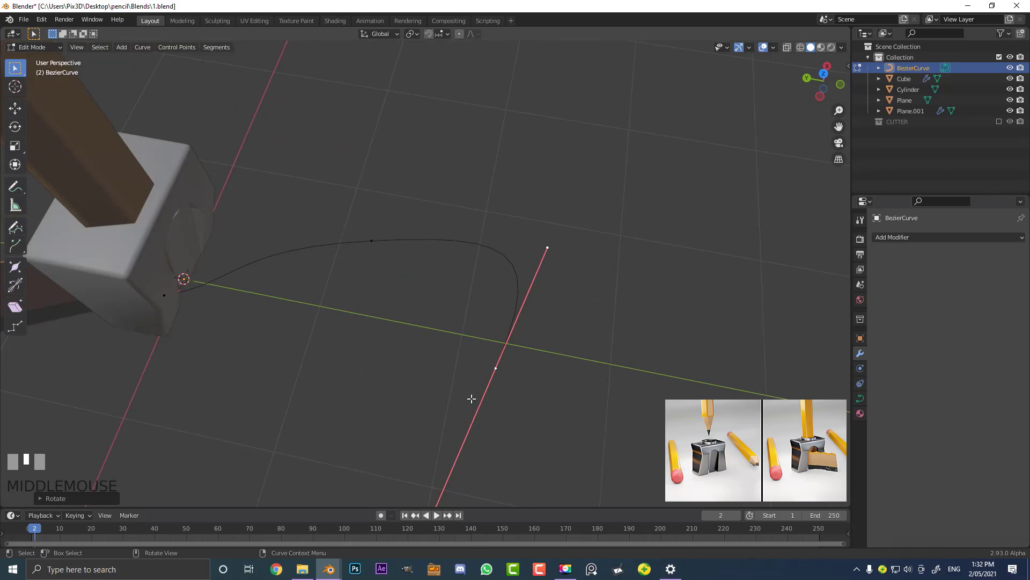
pyautogui.moveTo(189, 238); pyautogui.dragTo(366, 278, button='middle')
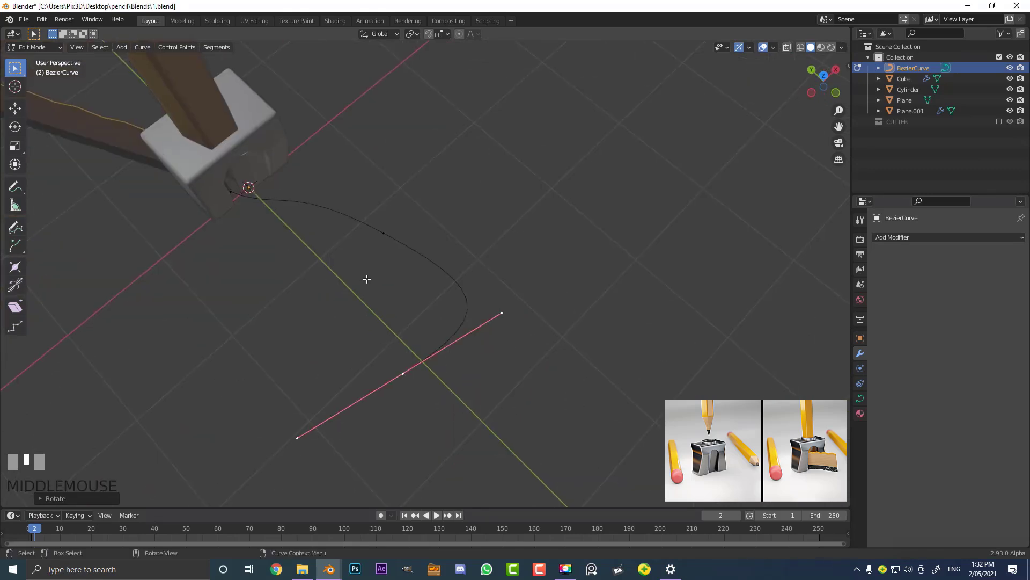
pyautogui.press('KP_7')
pyautogui.click(421, 244)
pyautogui.scroll(2, 452, 274)
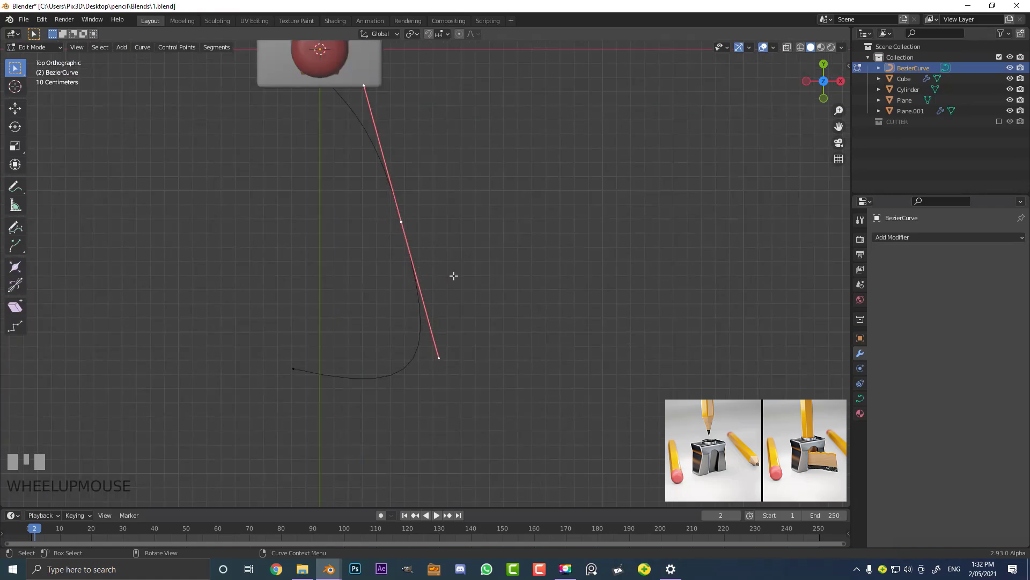
pyautogui.press('g')
pyautogui.rightClick(457, 270)
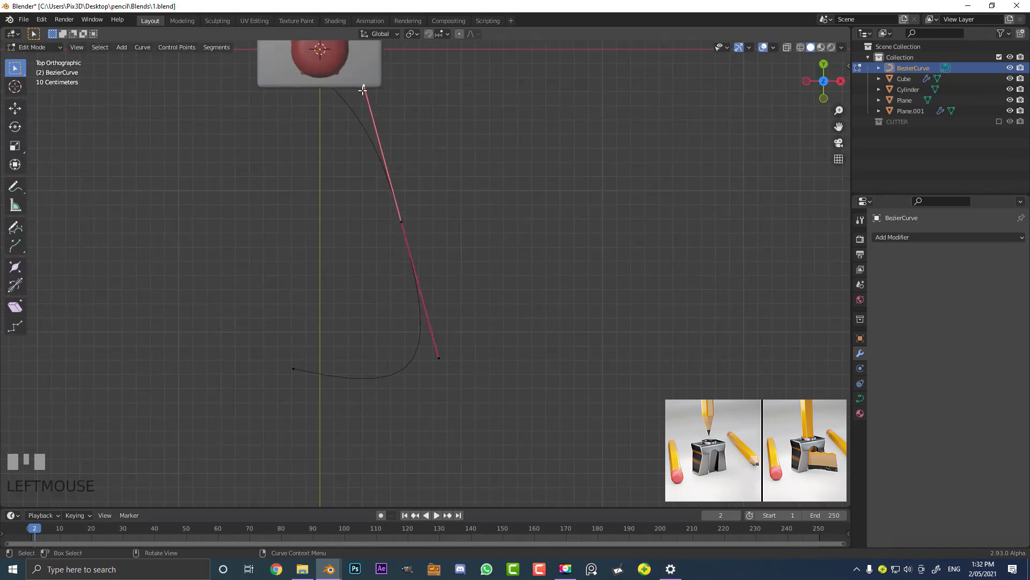
pyautogui.press('g')
pyautogui.click(398, 219)
pyautogui.press('g')
pyautogui.rightClick(413, 223)
pyautogui.click(403, 223)
# Pull the middle control point's far handle inward to round the bend
pyautogui.click(498, 331)
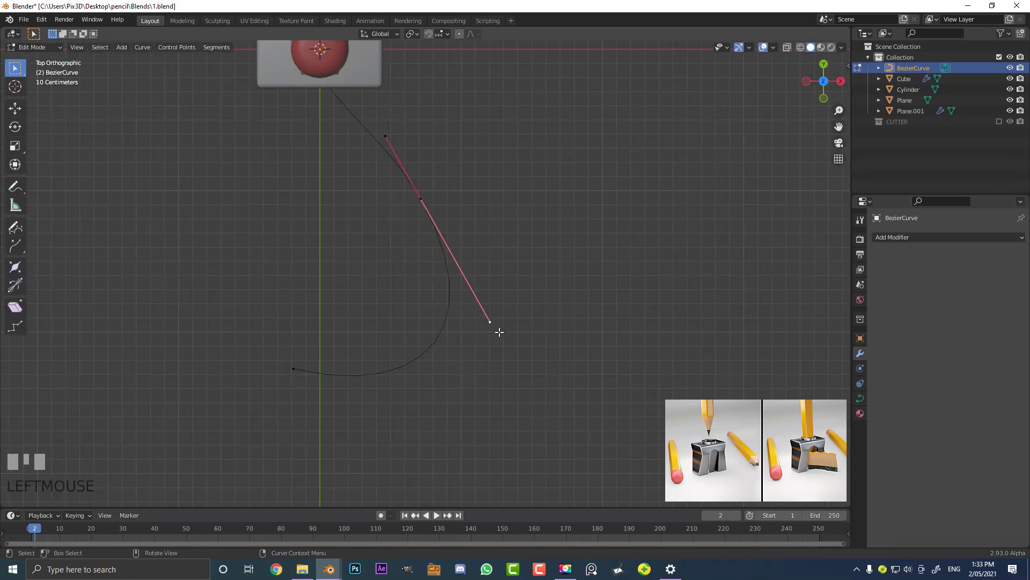
pyautogui.press('g')
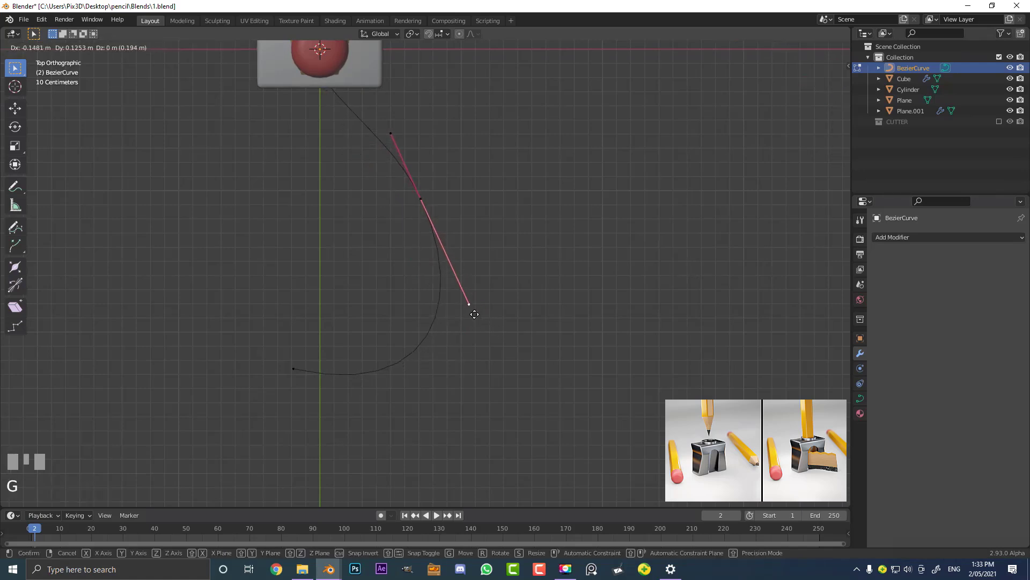
pyautogui.click(452, 288)
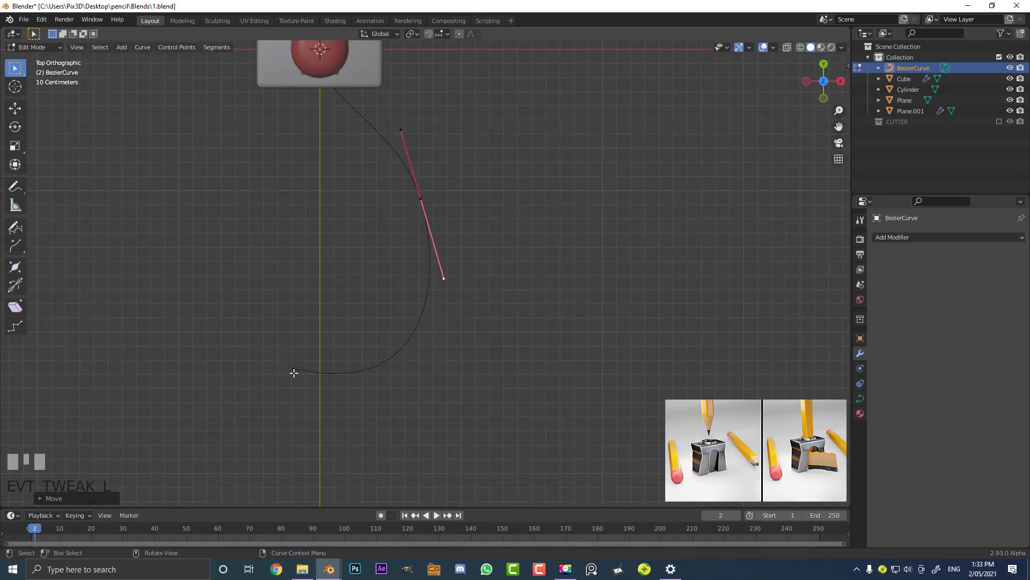
# Move the curve's last control point onto the Y axis, then rotate it and scale down its handles
pyautogui.click(294, 372)
pyautogui.press('g')
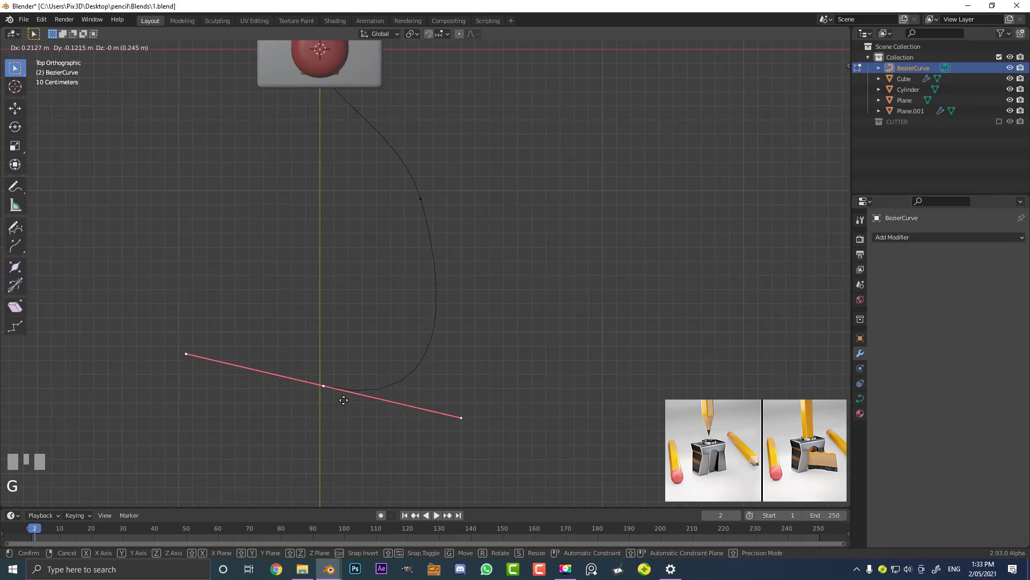
pyautogui.click(349, 401)
pyautogui.press('r')
pyautogui.click(531, 373)
pyautogui.press('s')
pyautogui.click(448, 384)
# Extrude another control point back toward the sharpener on the negative X side and rotate it to round the loop
pyautogui.press('e')
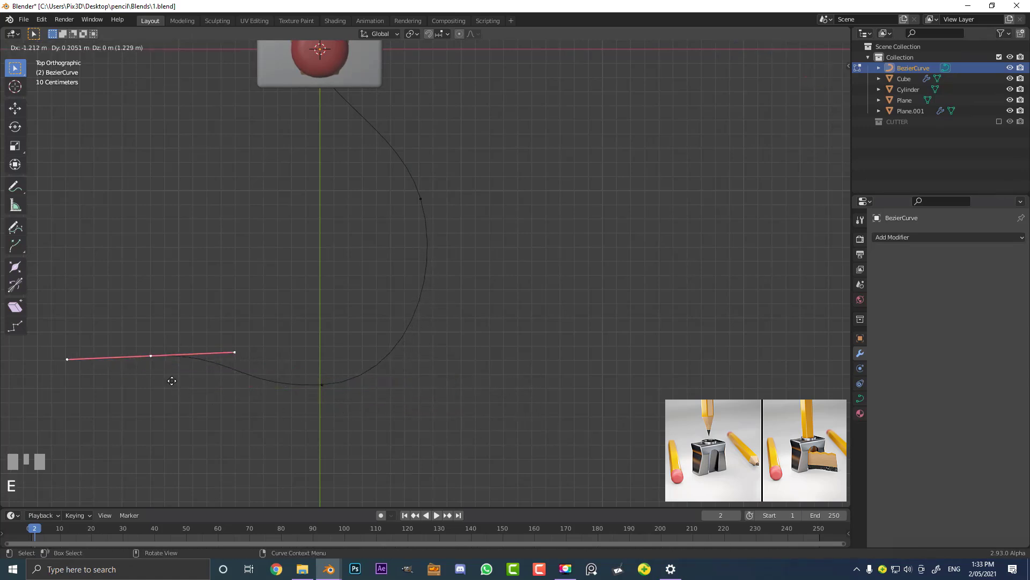
pyautogui.click(194, 243)
pyautogui.press('r')
pyautogui.click(128, 361)
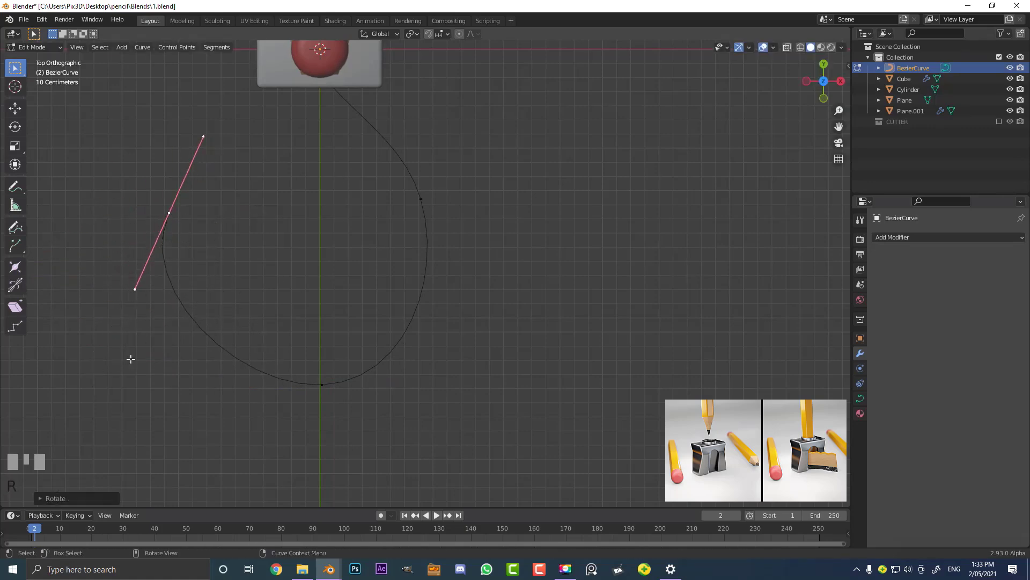
# Move the curve's newest end point along Z to give the loop height
pyautogui.moveTo(128, 362); pyautogui.dragTo(288, 309, button='middle')
pyautogui.scroll(2, 315, 288)
pyautogui.scroll(1, 315, 288)
pyautogui.press('g')
pyautogui.press('z')
pyautogui.click(381, 233)
# Reposition the curve's end point and rotate it to smooth the spiral
pyautogui.moveTo(384, 225); pyautogui.dragTo(306, 270, button='middle')
pyautogui.press('g')
pyautogui.click(290, 246)
pyautogui.press('r')
pyautogui.click(307, 304)
pyautogui.moveTo(308, 302); pyautogui.dragTo(301, 256, button='middle')
# Move, rotate and scale the control point at the loop's far bend, and leave Edit Mode
pyautogui.click(305, 224)
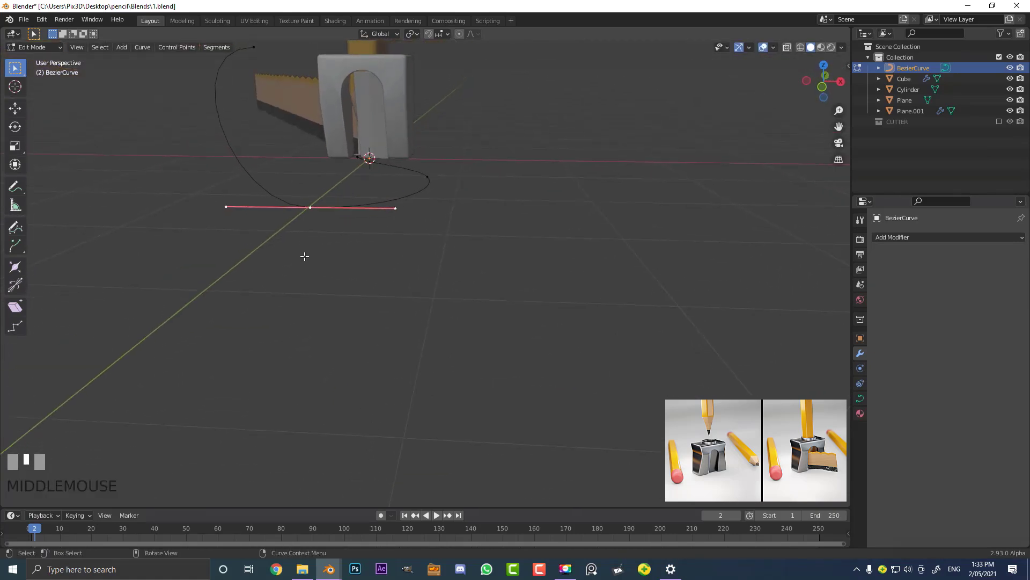
pyautogui.press('g')
pyautogui.click(314, 241)
pyautogui.press('r')
pyautogui.click(548, 338)
pyautogui.press('s')
pyautogui.click(515, 339)
pyautogui.moveTo(530, 340); pyautogui.dragTo(453, 237, button='middle')
pyautogui.press('Tab')
# Select the shaving strip and move it along X so its leading end sits inside the sharpener's opening
pyautogui.scroll(-5, 461, 171)
pyautogui.moveTo(403, 180); pyautogui.dragTo(491, 169, button='middle')
pyautogui.scroll(1, 456, 170)
pyautogui.click(316, 173)
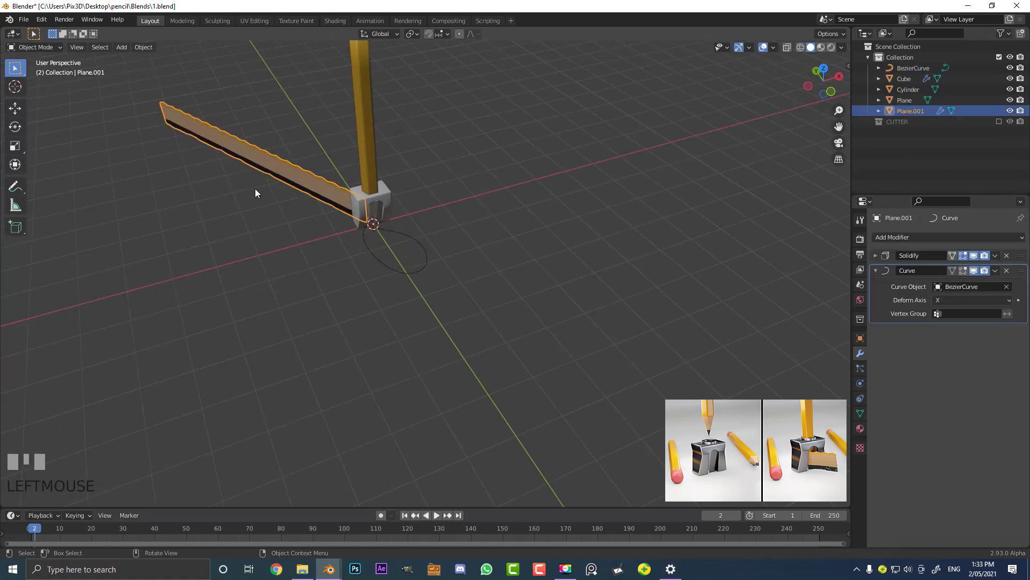
pyautogui.scroll(3, 269, 176)
pyautogui.keyDown('shift'); pyautogui.moveTo(269, 176); pyautogui.dragTo(331, 240, button='middle'); pyautogui.keyUp('shift')
pyautogui.press('g')
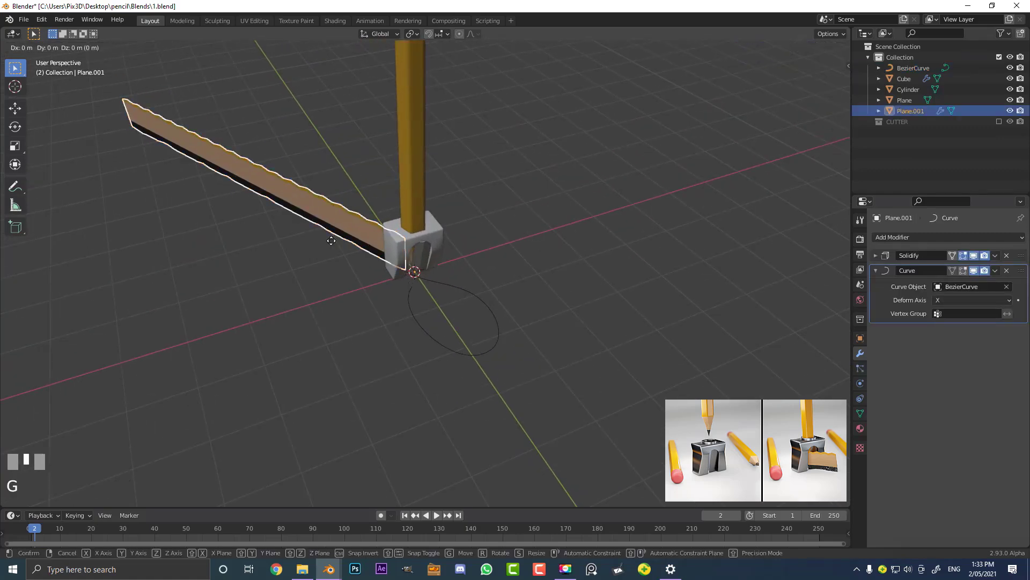
pyautogui.press('x')
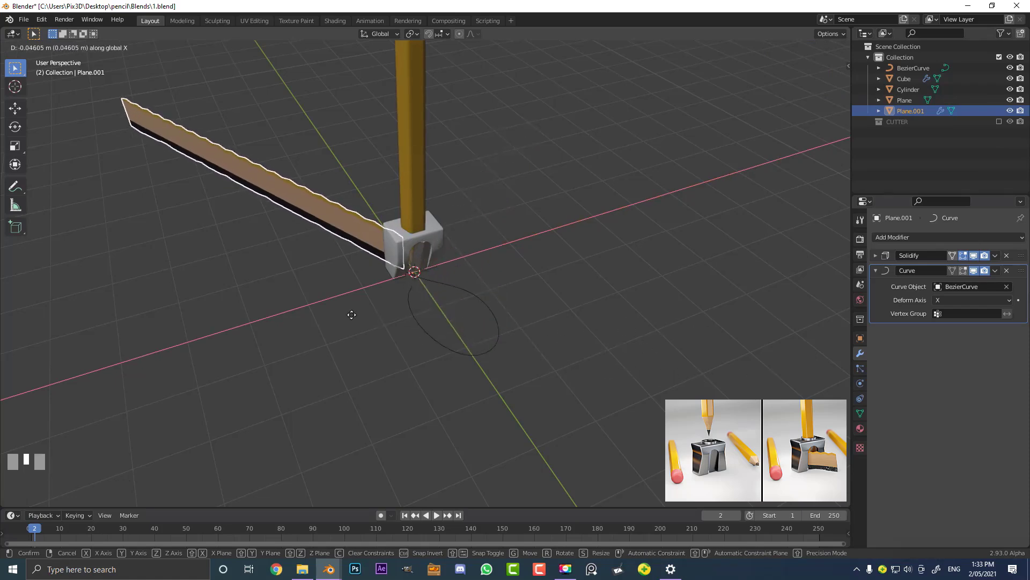
pyautogui.click(388, 318)
pyautogui.scroll(3, 457, 239)
pyautogui.moveTo(456, 239); pyautogui.dragTo(424, 250, button='middle')
pyautogui.scroll(3, 414, 220)
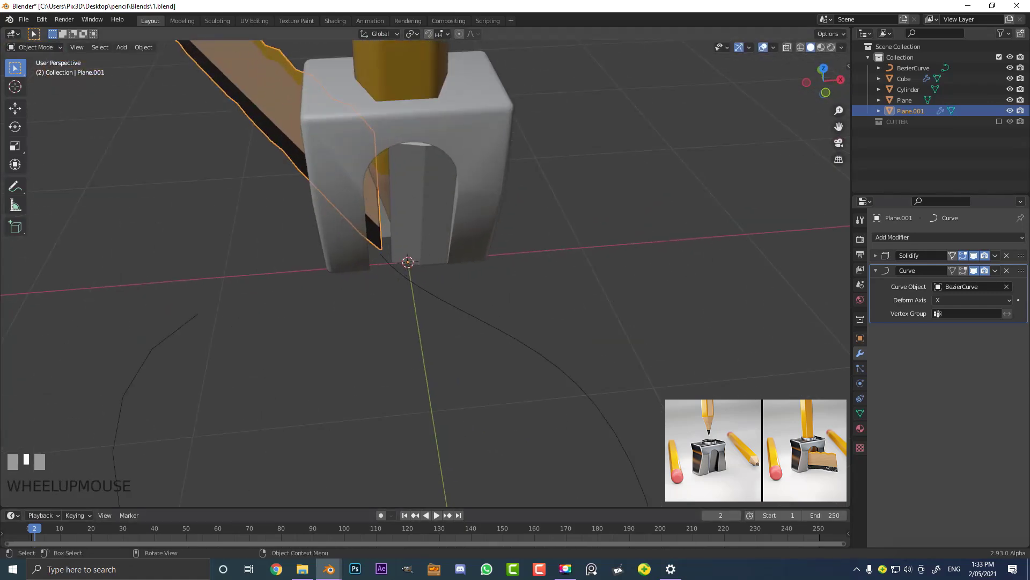
pyautogui.scroll(-2, 424, 268)
# Enlarge the timeline, go to frame 30 and insert a Location keyframe for the shaving strip
pyautogui.moveTo(212, 506); pyautogui.dragTo(211, 434)
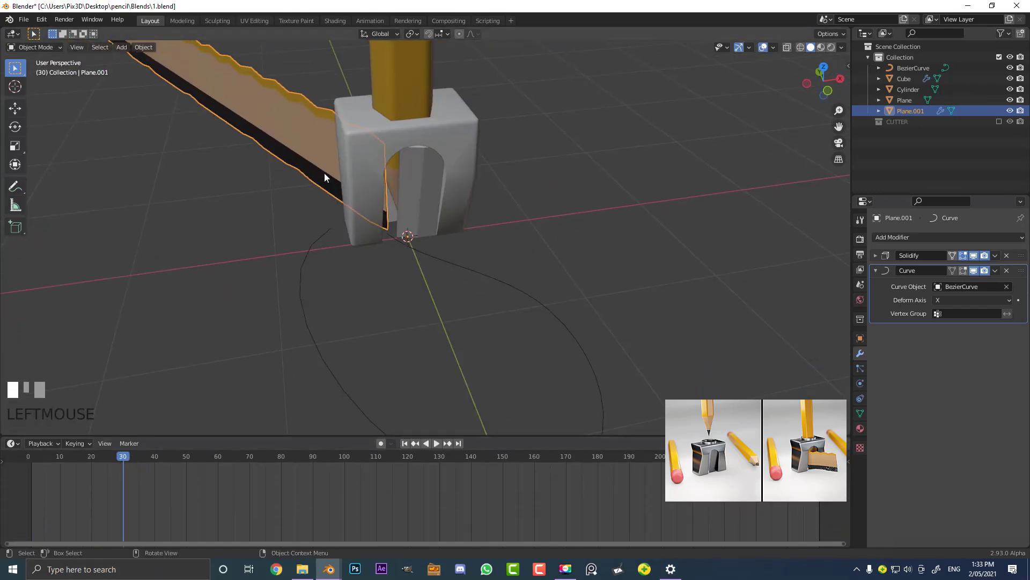
pyautogui.moveTo(296, 137); pyautogui.dragTo(319, 166, button='middle')
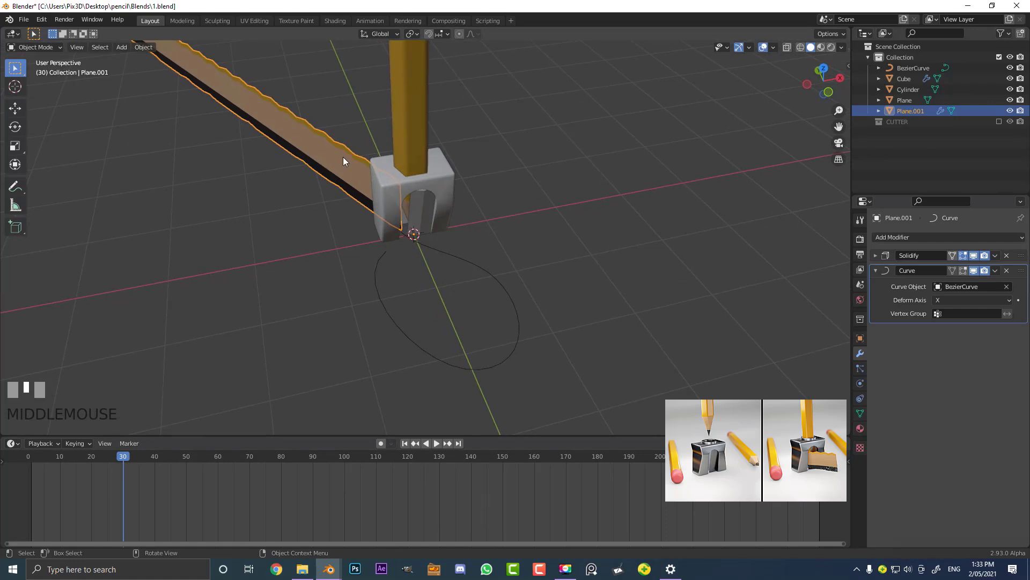
pyautogui.press('i')
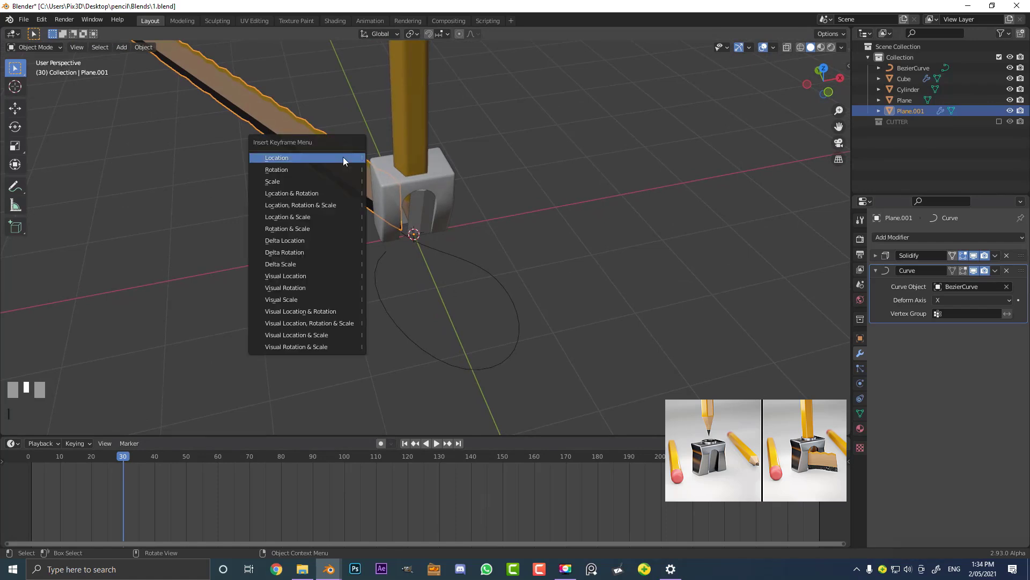
pyautogui.click(288, 156)
# At frame 150, move the shaving strip about 6.17 m along X so it follows the curl, and insert a Location keyframe
pyautogui.moveTo(124, 459); pyautogui.dragTo(504, 469)
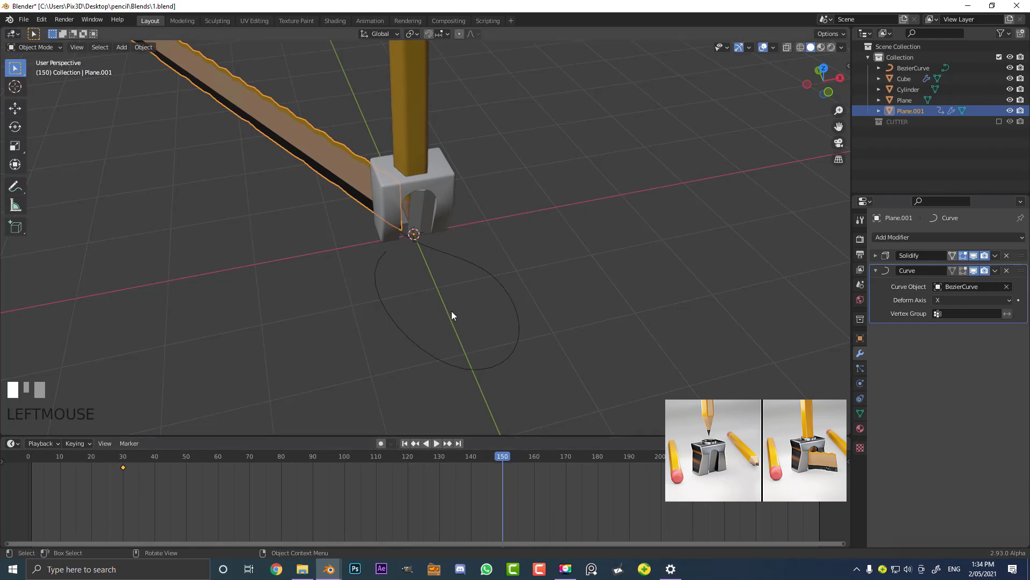
pyautogui.scroll(-4, 455, 308)
pyautogui.press('g')
pyautogui.press('x')
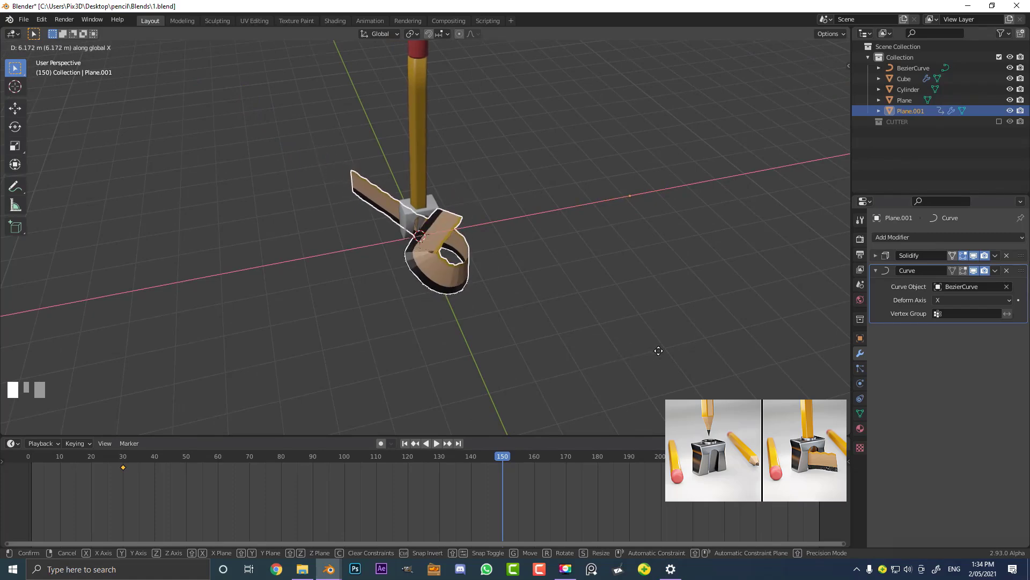
pyautogui.click(656, 351)
pyautogui.moveTo(543, 288); pyautogui.dragTo(494, 260, button='middle')
pyautogui.scroll(3, 494, 260)
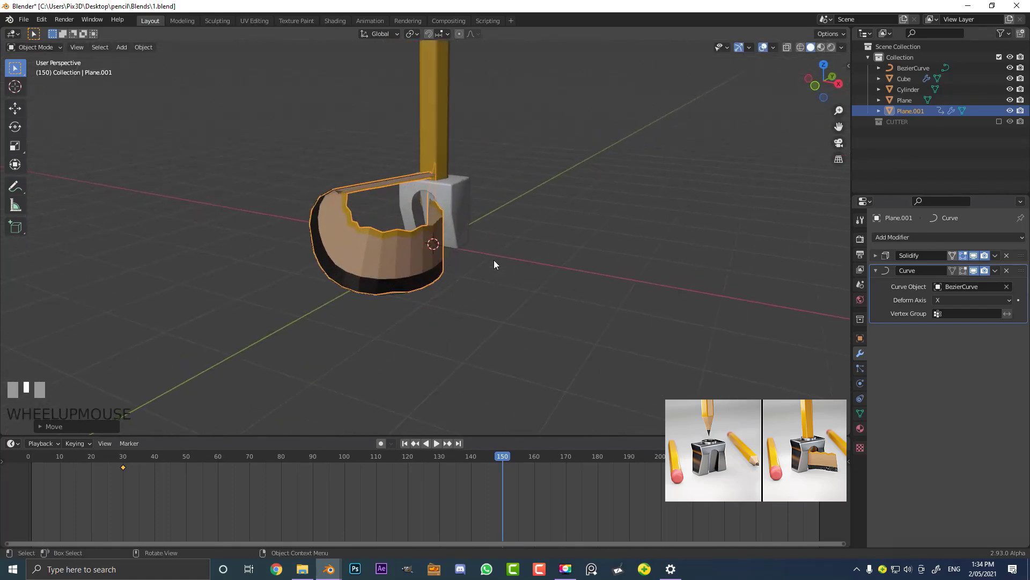
pyautogui.press('i')
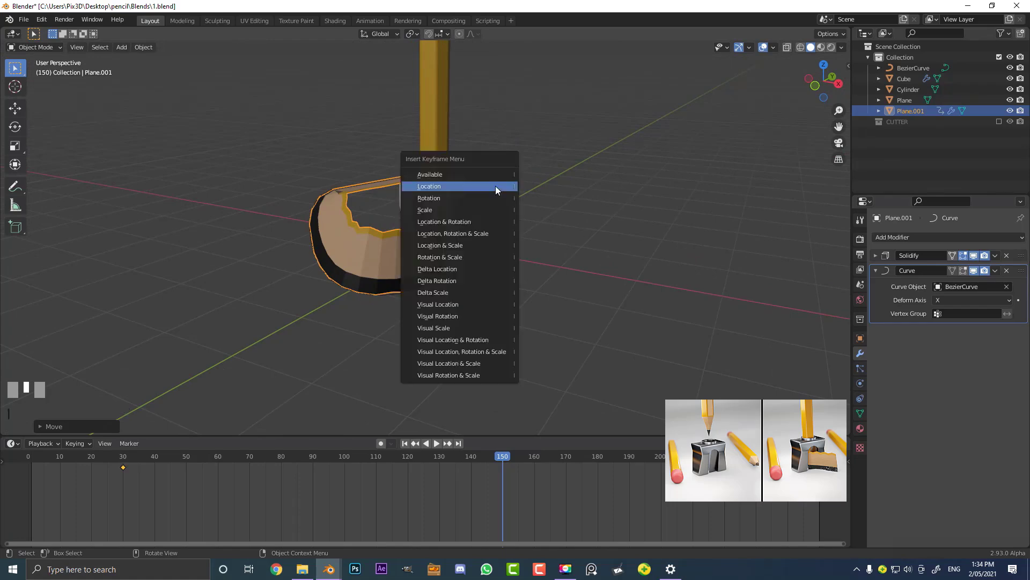
pyautogui.click(452, 188)
# Set the shaving strip's keyframes to Linear interpolation and play the animation from near the start
pyautogui.moveTo(536, 314); pyautogui.dragTo(572, 338, button='middle')
pyautogui.scroll(2, 520, 310)
pyautogui.moveTo(445, 306); pyautogui.dragTo(502, 272, button='middle')
pyautogui.moveTo(495, 460); pyautogui.dragTo(490, 460)
pyautogui.moveTo(605, 505); pyautogui.dragTo(110, 458)
pyautogui.press('t')
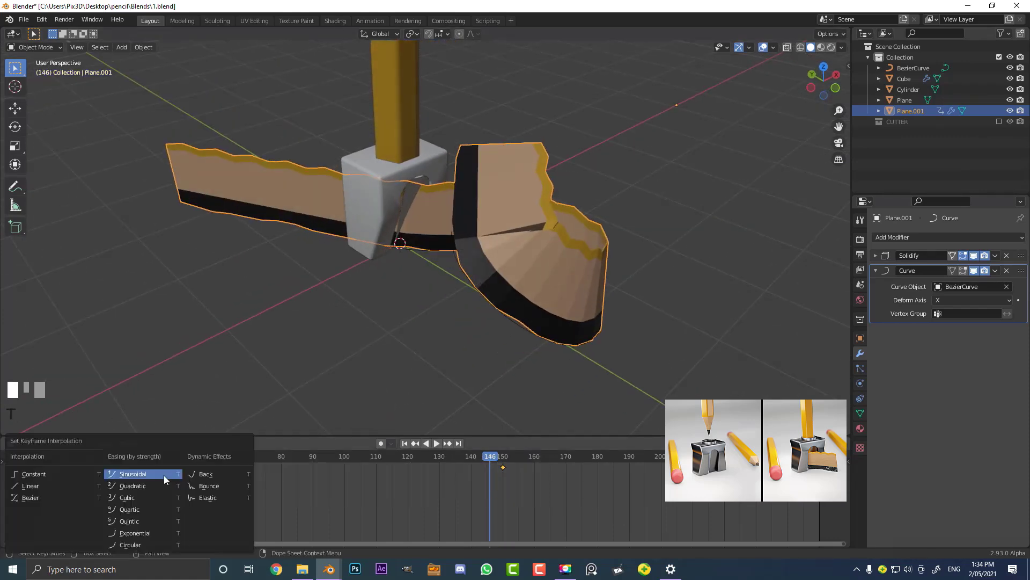
pyautogui.click(34, 485)
pyautogui.moveTo(494, 452); pyautogui.dragTo(50, 465)
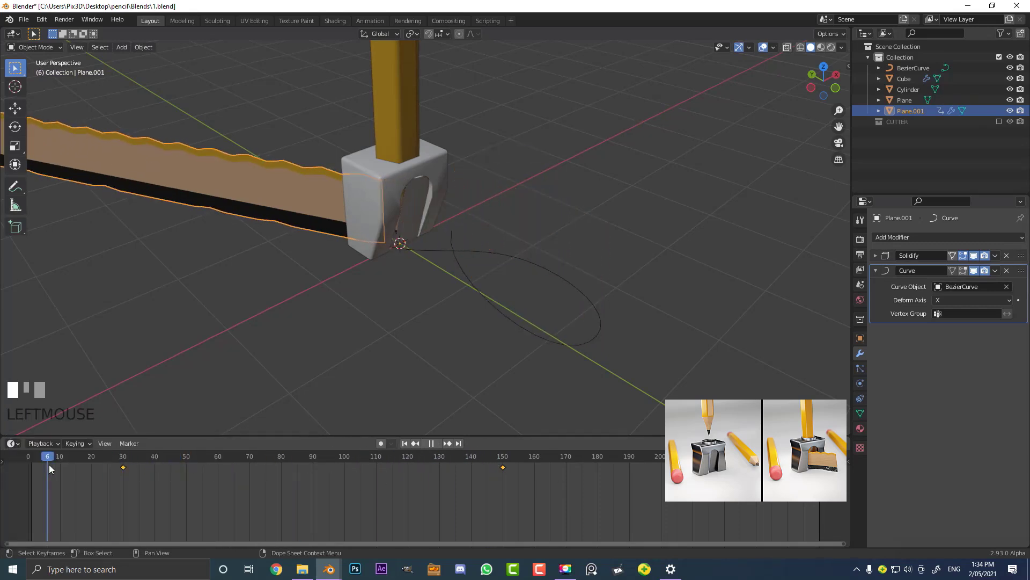
pyautogui.moveTo(486, 307); pyautogui.dragTo(545, 301, button='middle')
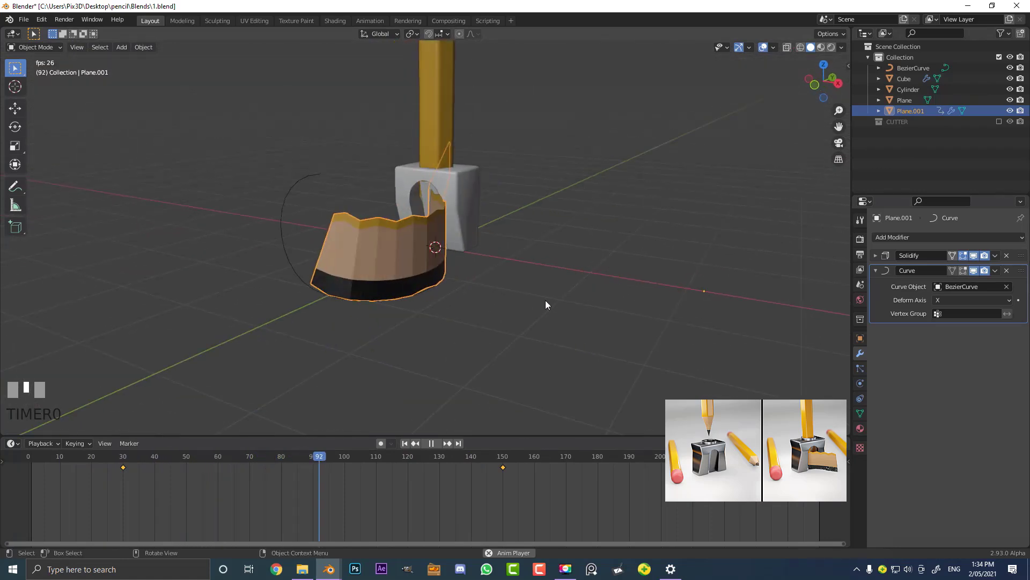
pyautogui.press('space')
# In wireframe view, edit the Bezier curve and extrude its end point about 1.26 m to extend the spiral
pyautogui.moveTo(319, 178); pyautogui.dragTo(303, 231, button='middle')
pyautogui.press('z')
pyautogui.click(248, 227)
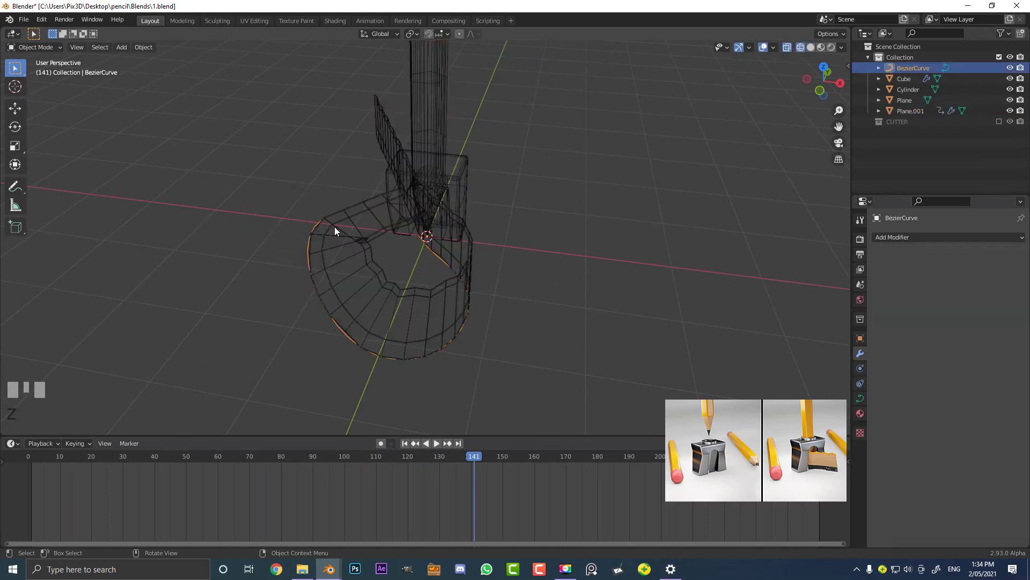
pyautogui.click(307, 237)
pyautogui.press('Tab')
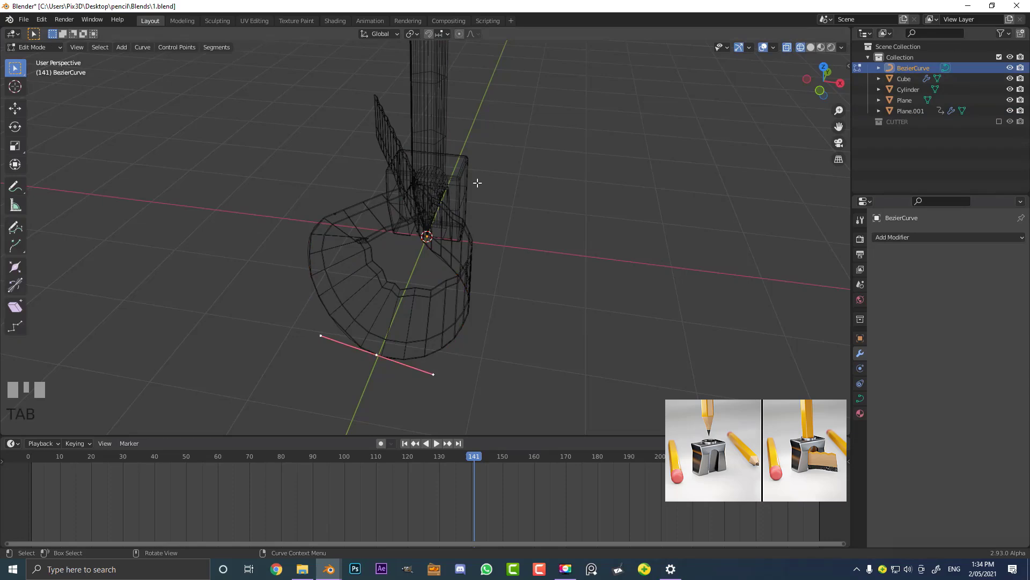
pyautogui.click(330, 216)
pyautogui.moveTo(349, 254); pyautogui.dragTo(342, 263, button='middle')
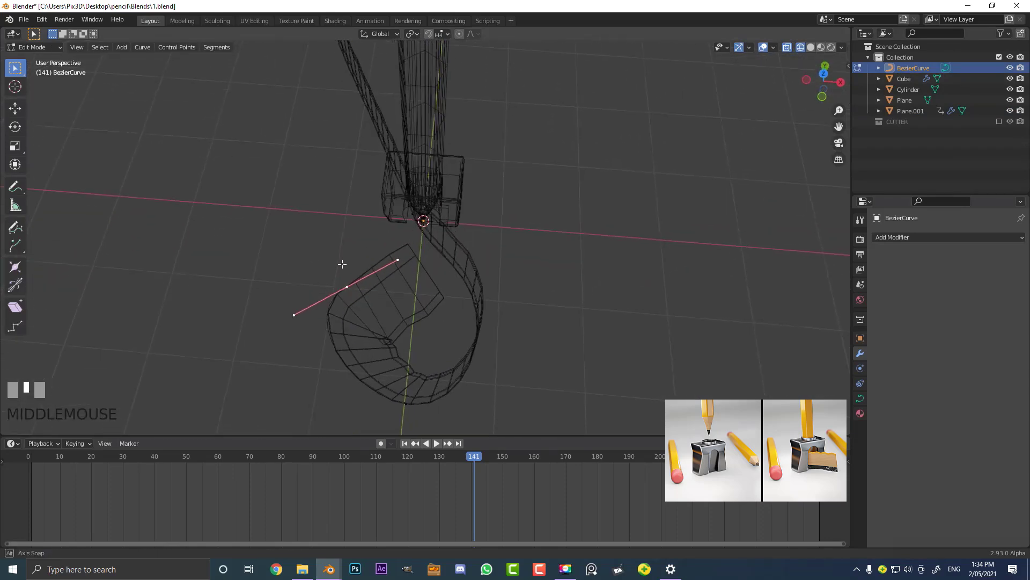
pyautogui.press('e')
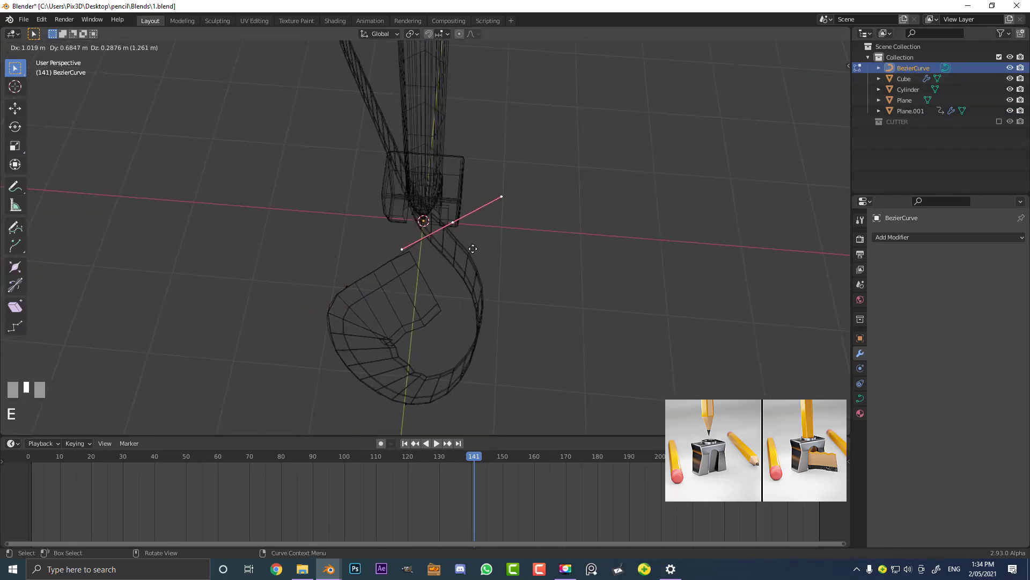
pyautogui.click(473, 247)
# Reposition the curve's new end point, rotate the preceding control point about -24 degrees, and leave Edit Mode in solid view
pyautogui.press('g')
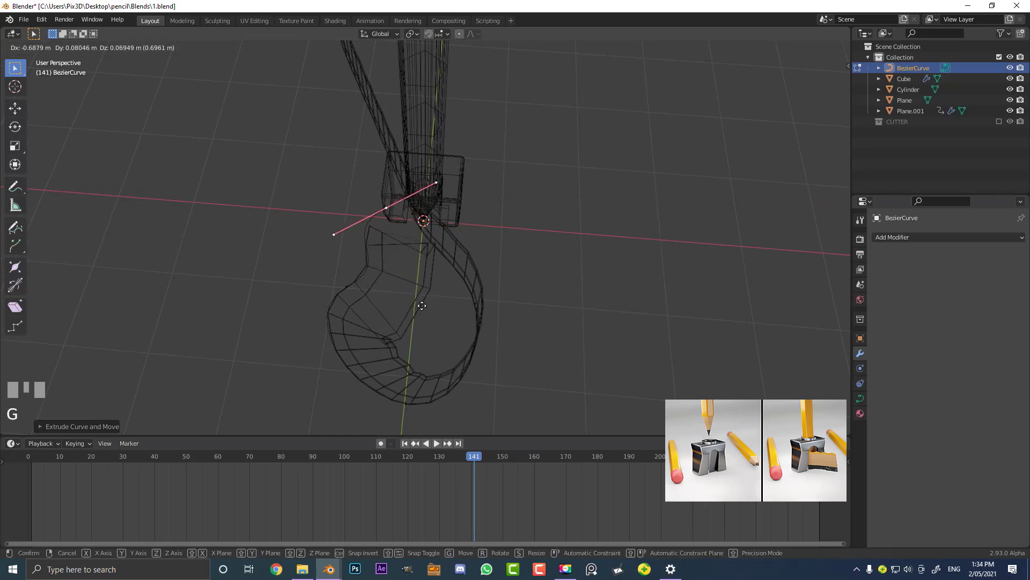
pyautogui.click(348, 291)
pyautogui.press('r')
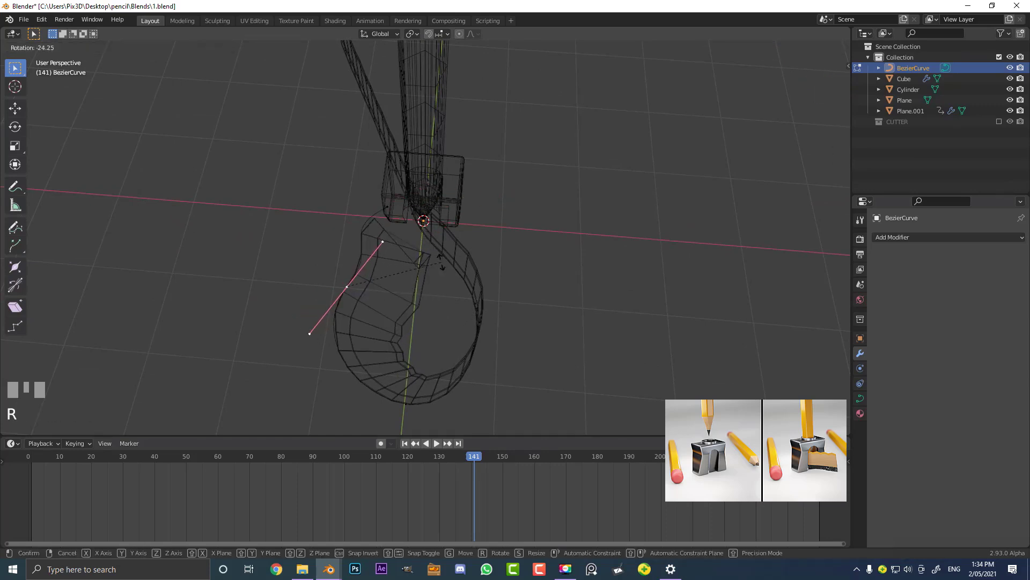
pyautogui.click(440, 261)
pyautogui.click(387, 206)
pyautogui.press('g')
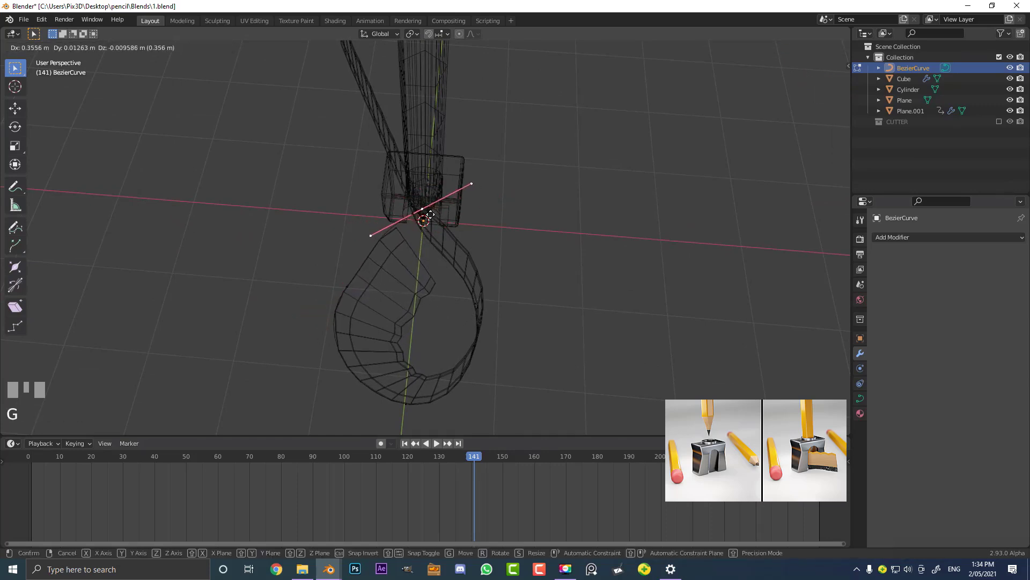
pyautogui.click(429, 206)
pyautogui.moveTo(429, 206)
pyautogui.mouseDown(button='middle')
pyautogui.moveTo(517, 204)
pyautogui.moveTo(527, 211)
pyautogui.moveTo(516, 216)
pyautogui.moveTo(576, 229)
pyautogui.moveTo(613, 215)
pyautogui.moveTo(573, 232)
pyautogui.moveTo(516, 138)
pyautogui.moveTo(650, 176)
pyautogui.moveTo(603, 198)
pyautogui.moveTo(454, 223)
pyautogui.moveTo(462, 230)
pyautogui.moveTo(360, 214)
pyautogui.mouseUp(button='middle')
pyautogui.press('z')
pyautogui.click(566, 216)
pyautogui.click(496, 154)
pyautogui.press('Tab')
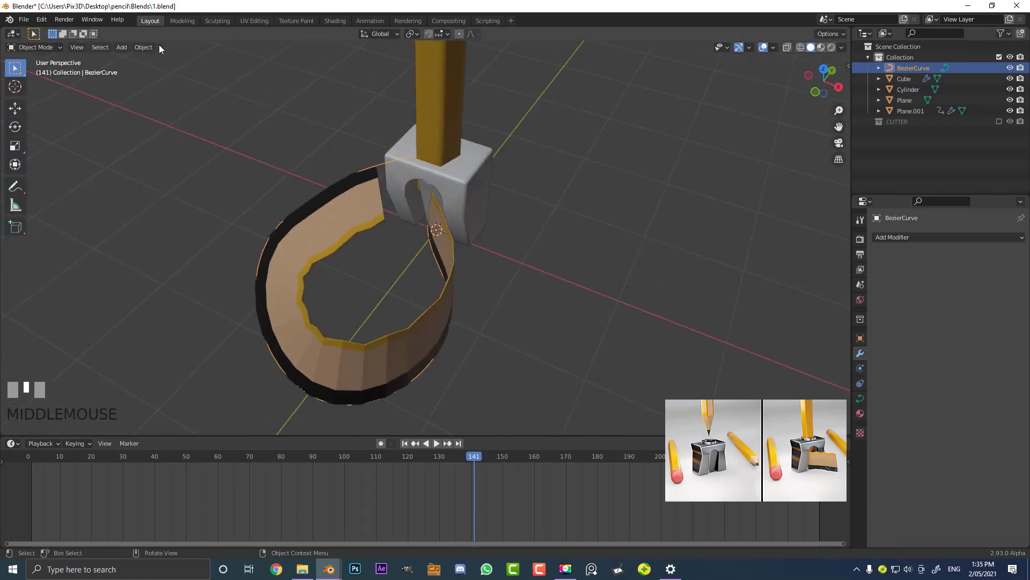
# Apply Shade Smooth to the shaving strip, inspect the curl from several sides and clear the selection
pyautogui.click(144, 48)
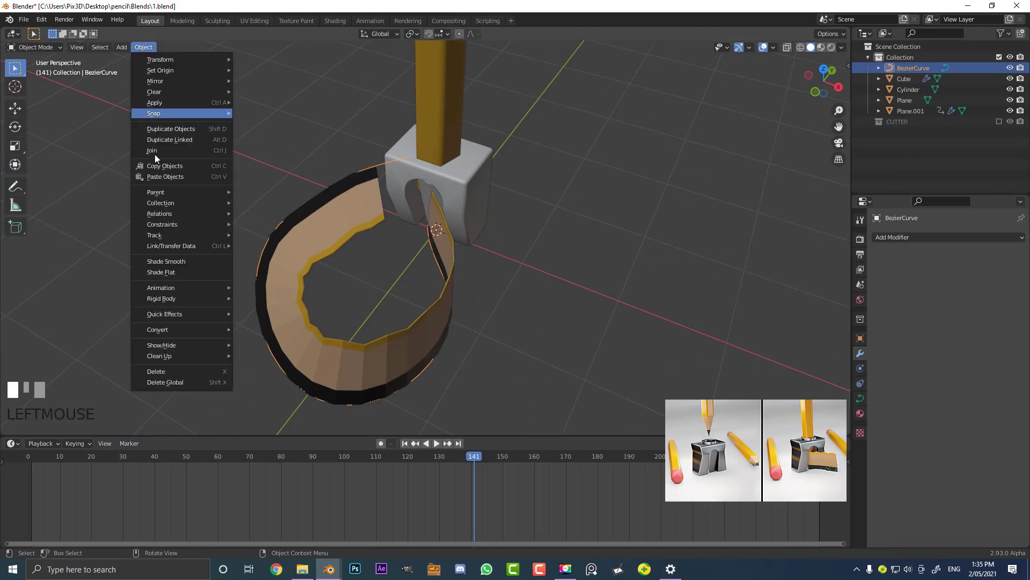
pyautogui.click(172, 262)
pyautogui.moveTo(173, 265); pyautogui.dragTo(424, 278, button='middle')
pyautogui.click(380, 309)
pyautogui.click(144, 47)
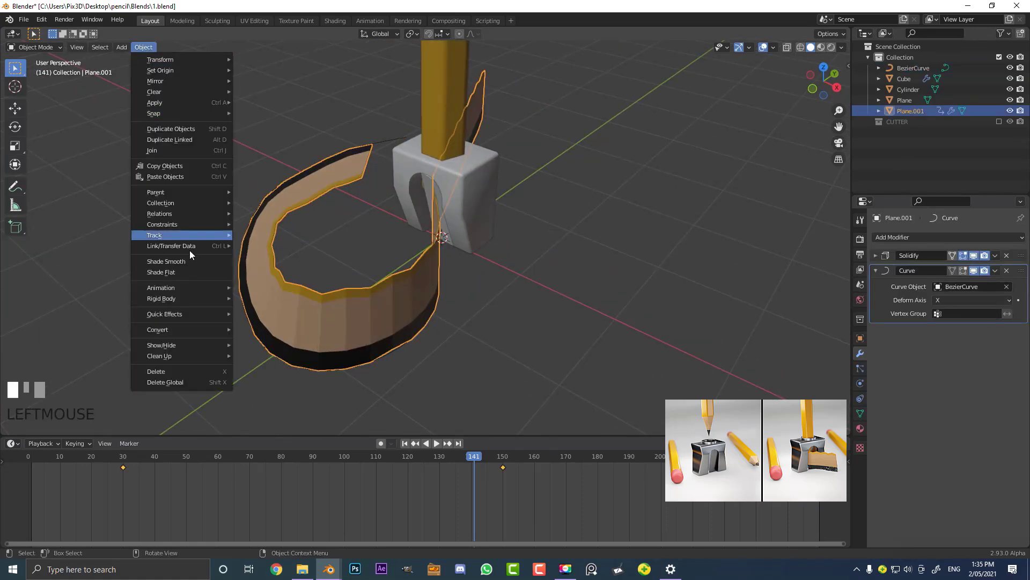
pyautogui.click(191, 259)
pyautogui.click(491, 309)
pyautogui.moveTo(491, 309); pyautogui.dragTo(612, 301, button='middle')
pyautogui.scroll(-3, 363, 228)
pyautogui.click(326, 219)
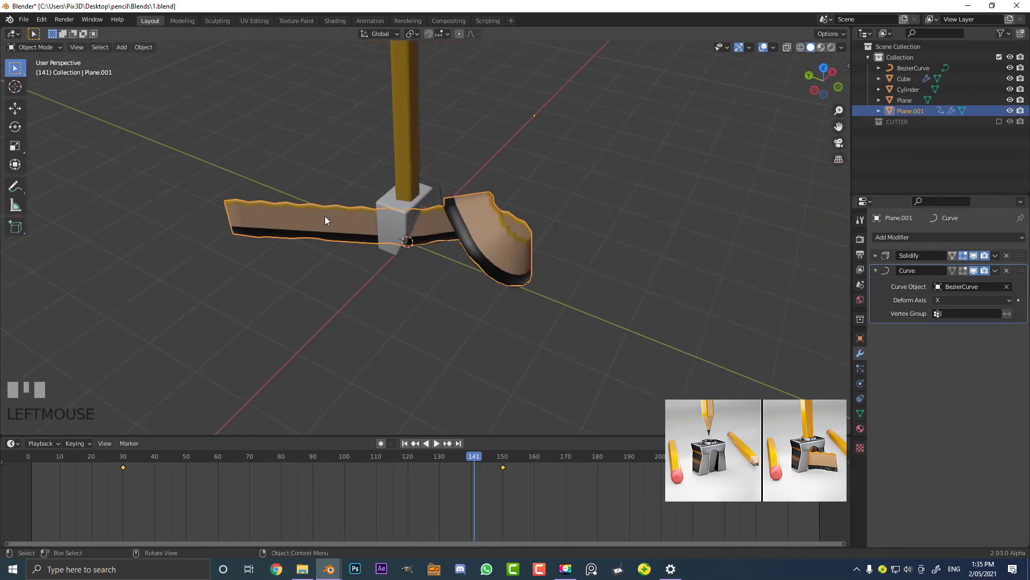
pyautogui.moveTo(433, 206); pyautogui.dragTo(433, 230, button='middle')
pyautogui.scroll(3, 433, 230)
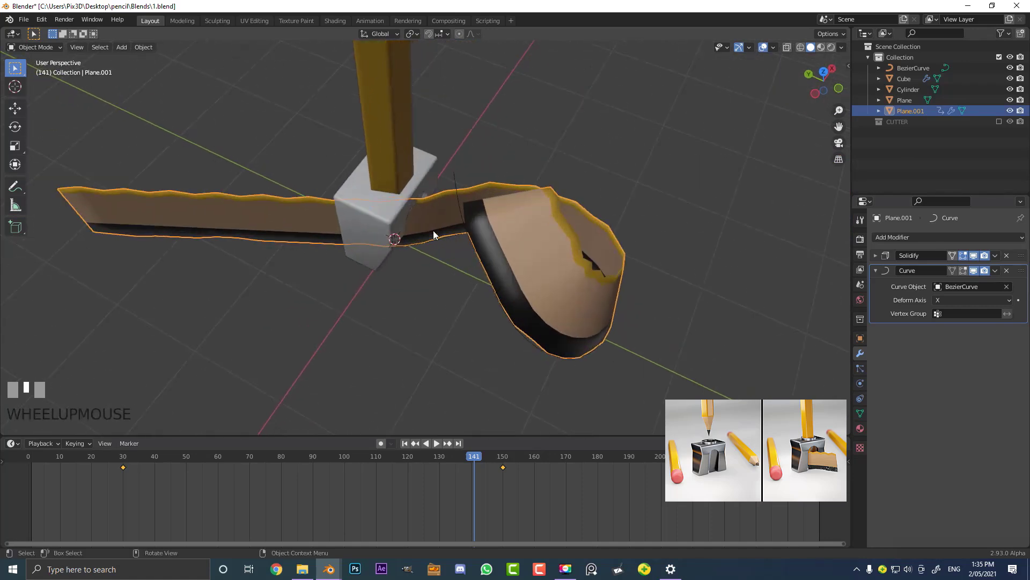
pyautogui.hotkey('alt', 'a')
# From the top view, add a mesh cube at the sharpener's origin
pyautogui.scroll(-3, 394, 228)
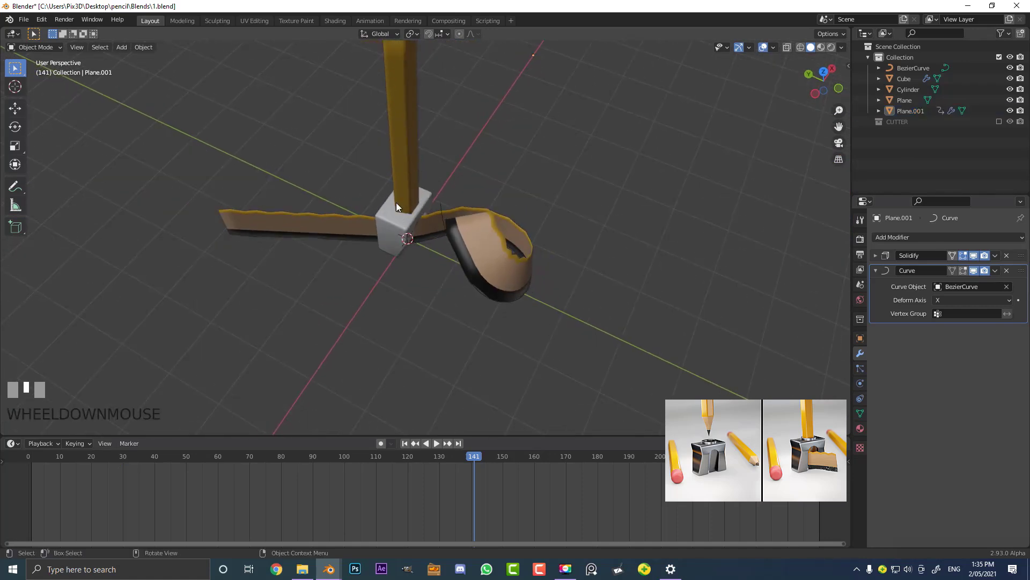
pyautogui.press('KP_7')
pyautogui.hotkey('shift', 'a')
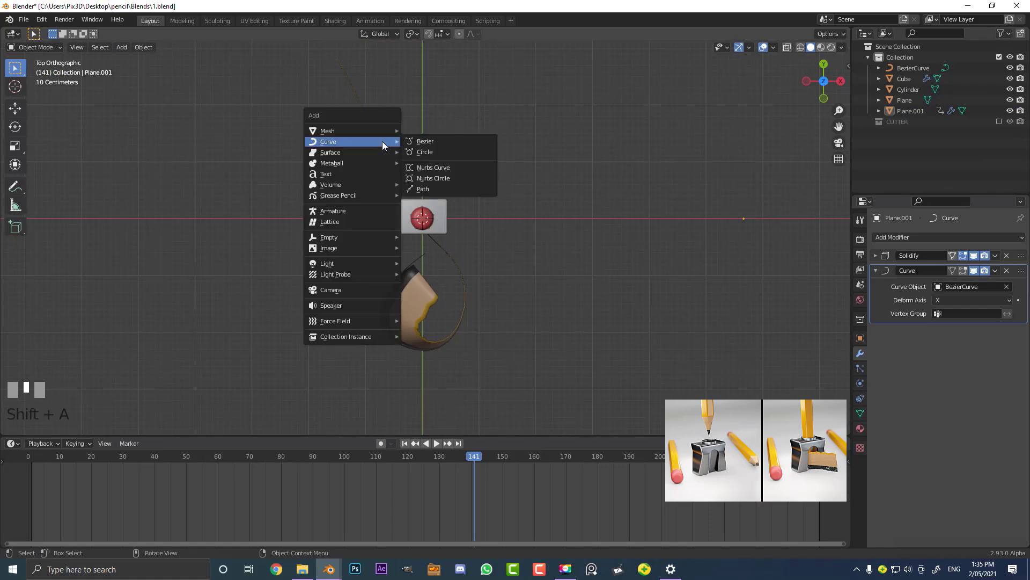
pyautogui.moveTo(369, 128)
pyautogui.click(434, 143)
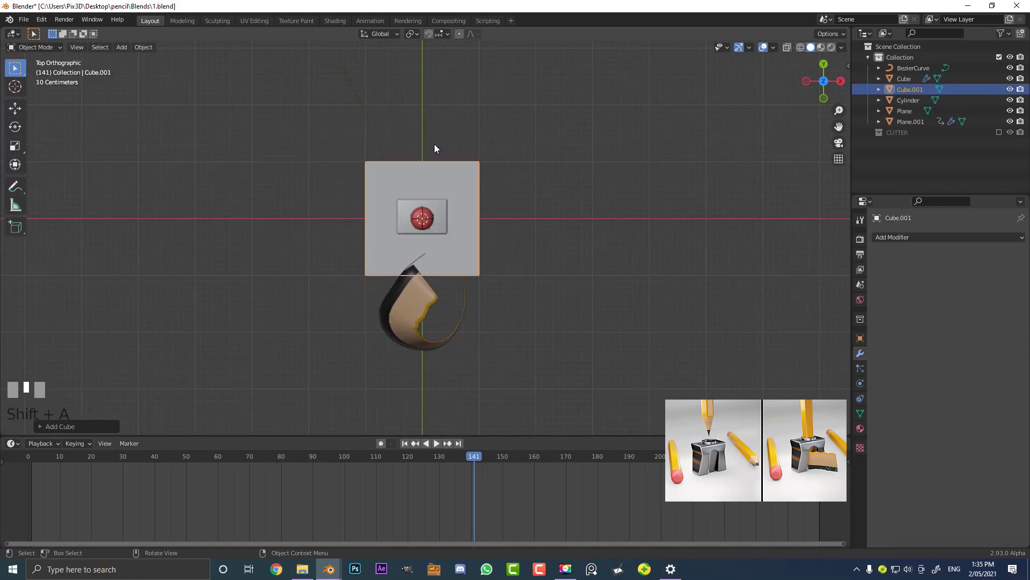
# Hide the new cube from renders and set its viewport display to Wire
pyautogui.click(861, 339)
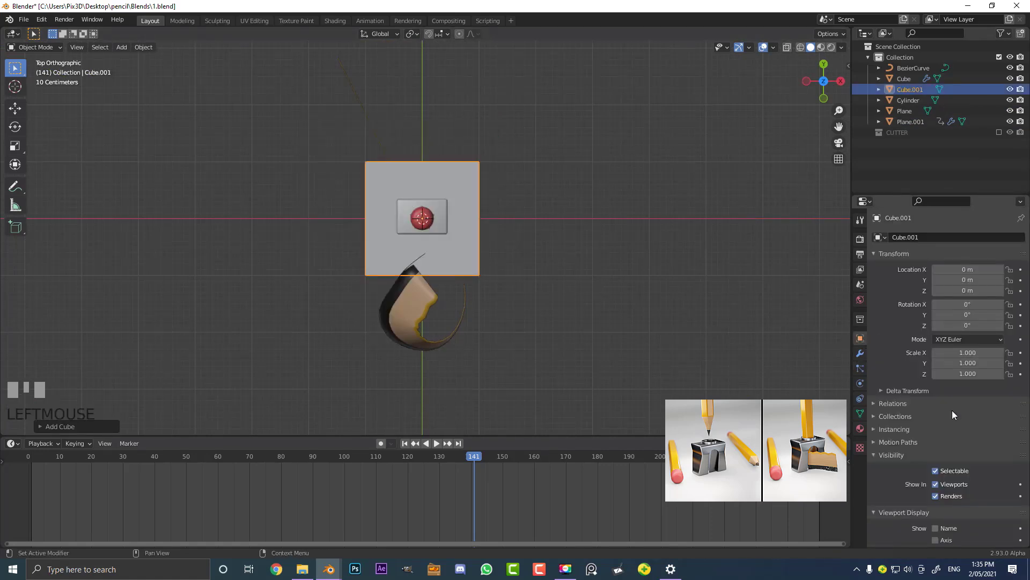
pyautogui.scroll(-4, 924, 438)
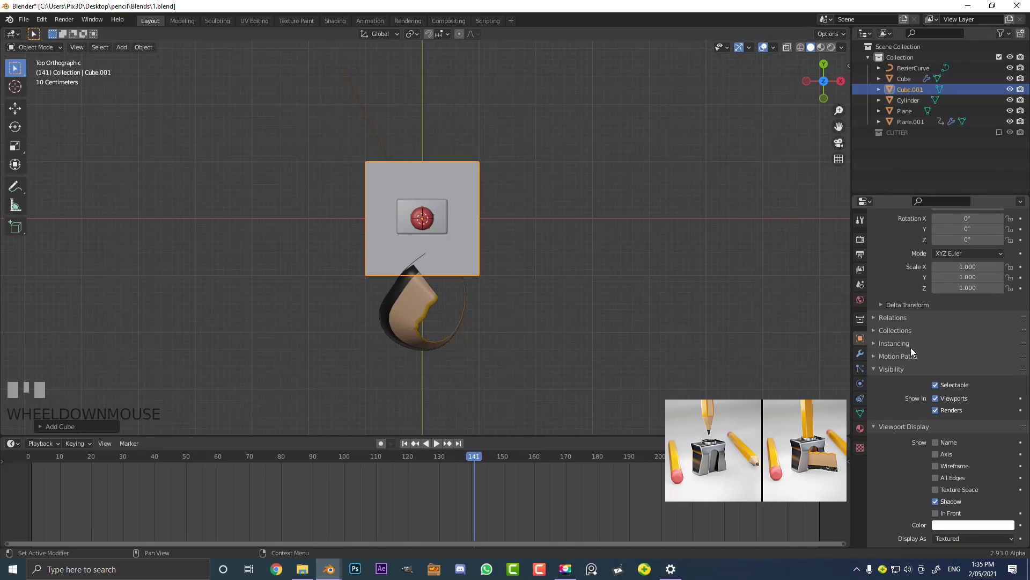
pyautogui.click(936, 410)
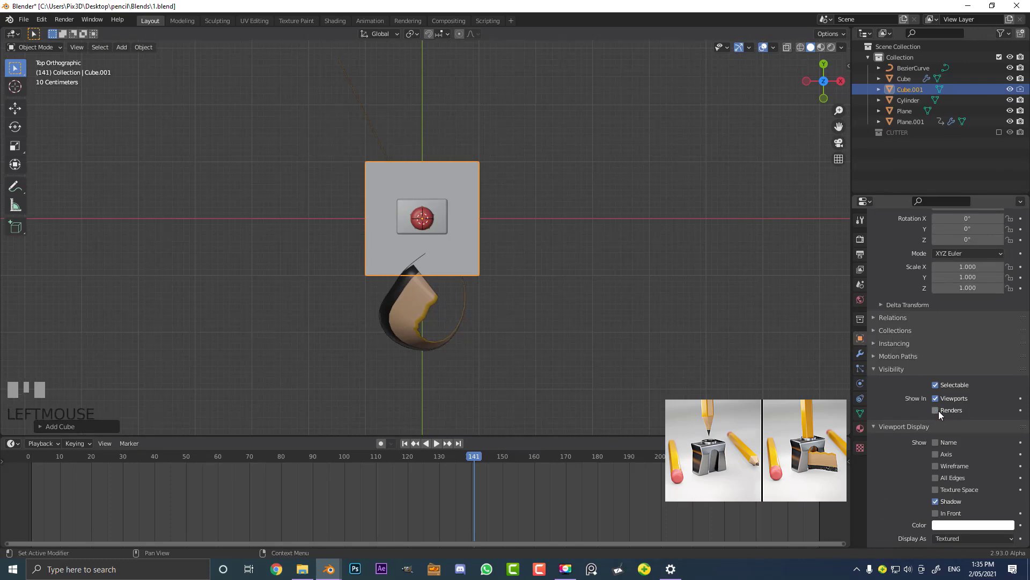
pyautogui.scroll(-2, 899, 408)
pyautogui.click(944, 498)
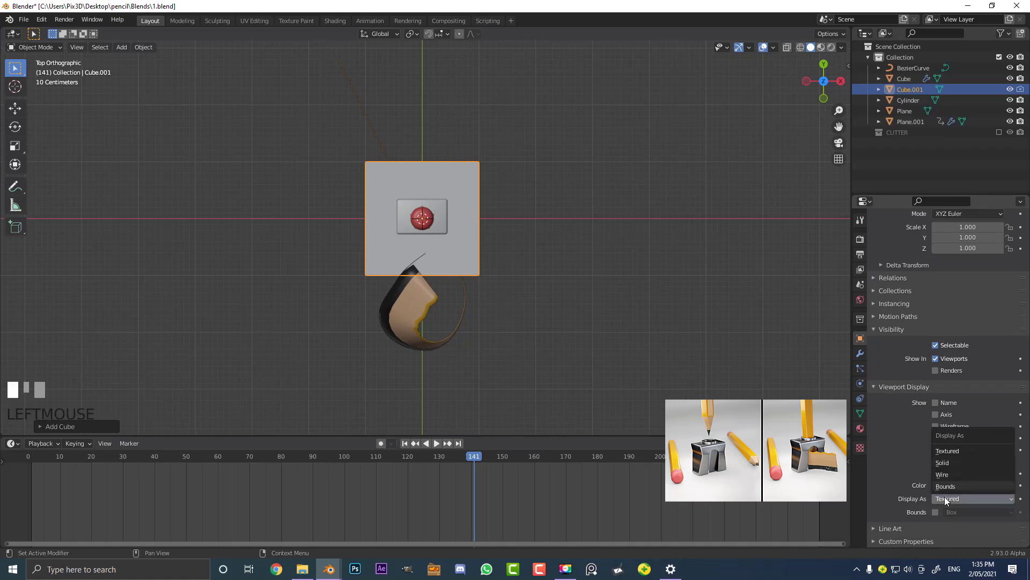
pyautogui.click(948, 474)
# Move the wire cube about 1.3 m behind the sharpener, over the strip's uncurled part, and enter Edit Mode
pyautogui.scroll(2, 452, 259)
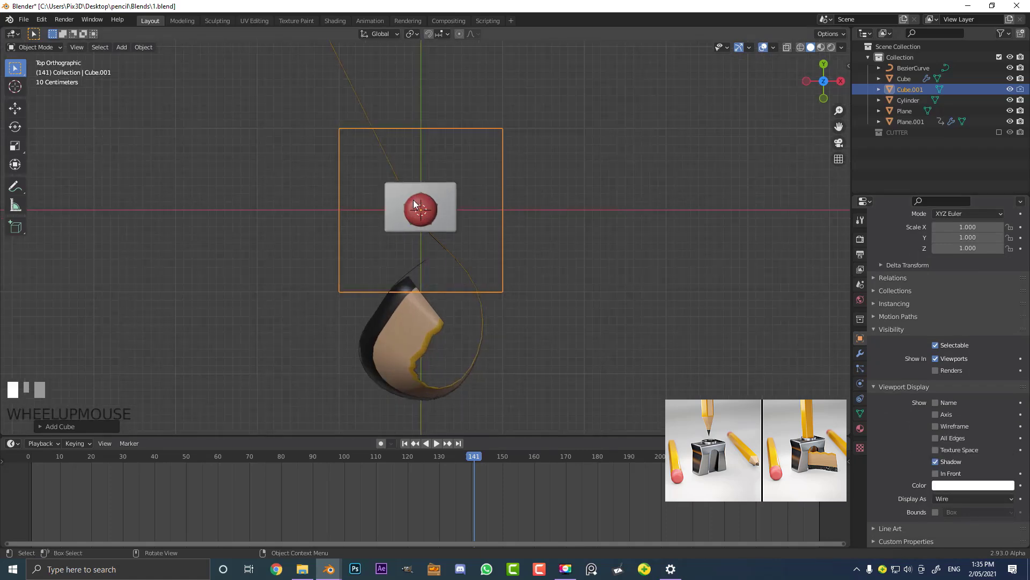
pyautogui.scroll(2, 483, 269)
pyautogui.scroll(-1, 504, 337)
pyautogui.press('g')
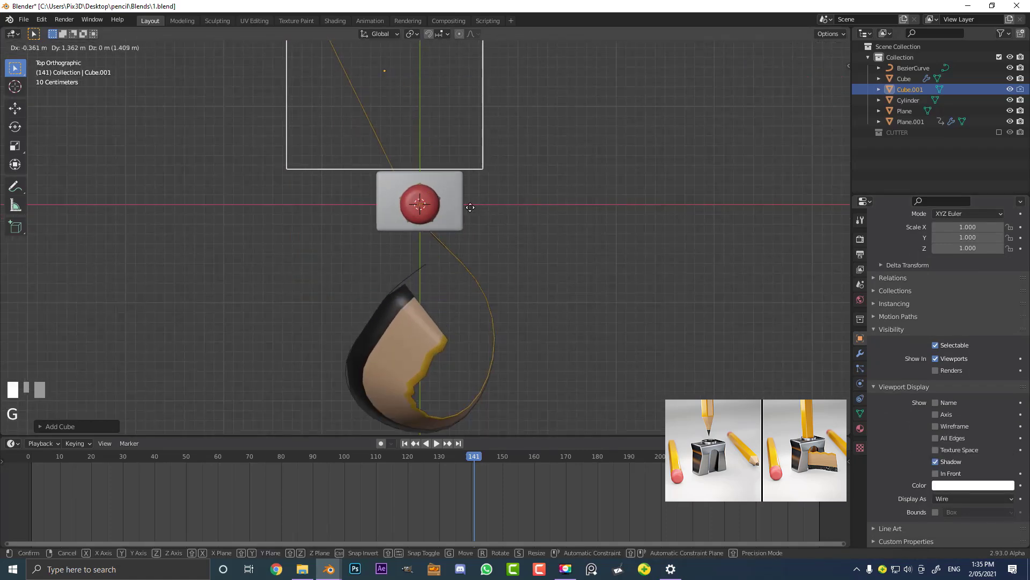
pyautogui.click(478, 213)
pyautogui.keyDown('shift'); pyautogui.moveTo(397, 131); pyautogui.dragTo(400, 229, button='middle'); pyautogui.keyUp('shift')
pyautogui.scroll(-2, 395, 236)
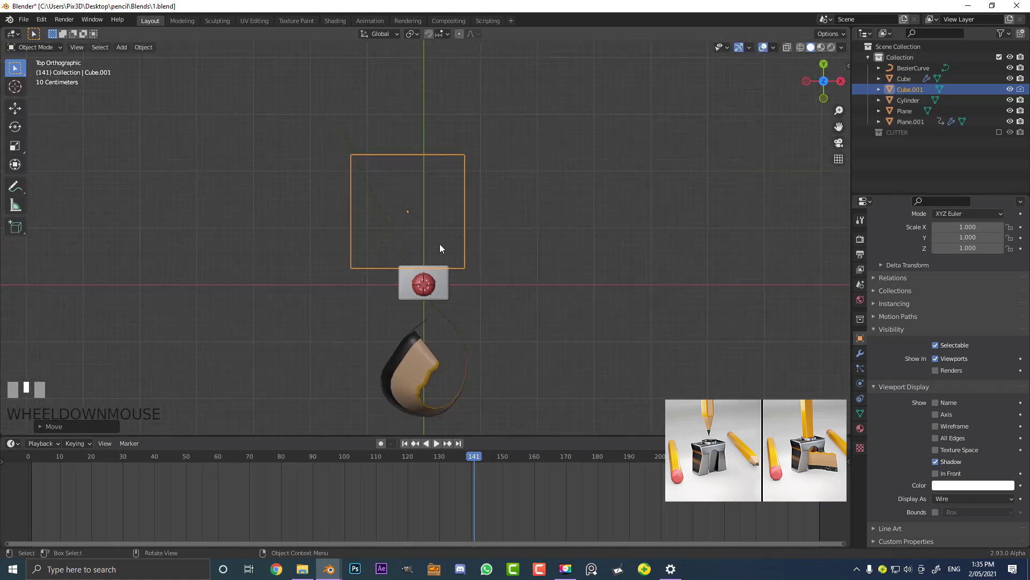
pyautogui.press('Tab')
pyautogui.moveTo(310, 109); pyautogui.dragTo(512, 196)
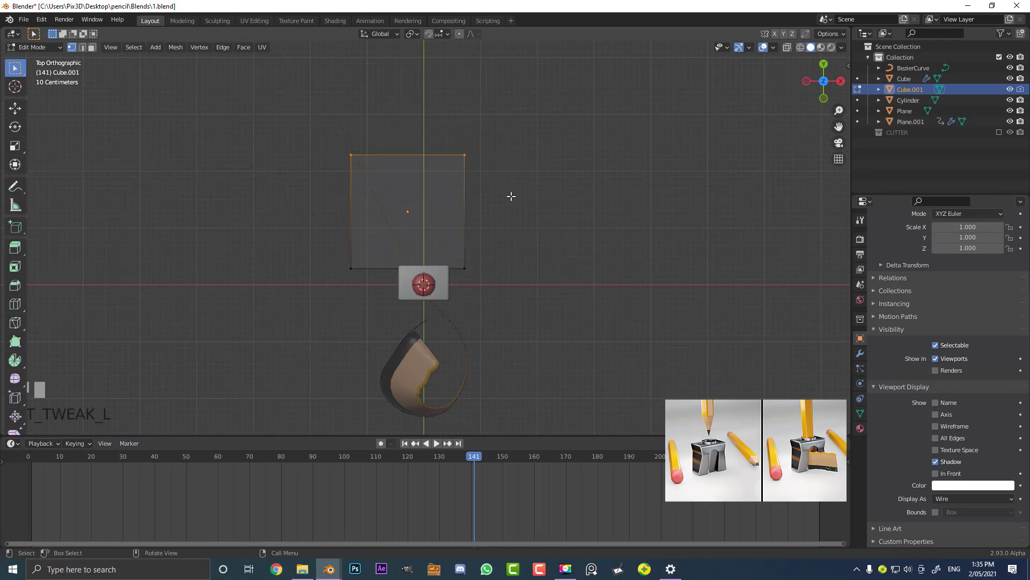
pyautogui.scroll(-2, 521, 220)
pyautogui.press('g')
pyautogui.rightClick(471, 156)
pyautogui.moveTo(296, 146); pyautogui.dragTo(520, 219)
pyautogui.press('g')
pyautogui.rightClick(308, 138)
pyautogui.moveTo(308, 138); pyautogui.dragTo(556, 234)
# In wireframe view, move all the cube's far vertices outward along the strip's slant to enclose its straight part, and return to solid Object Mode
pyautogui.press('z')
pyautogui.click(382, 183)
pyautogui.moveTo(291, 135); pyautogui.dragTo(495, 205)
pyautogui.scroll(2, 487, 201)
pyautogui.press('g')
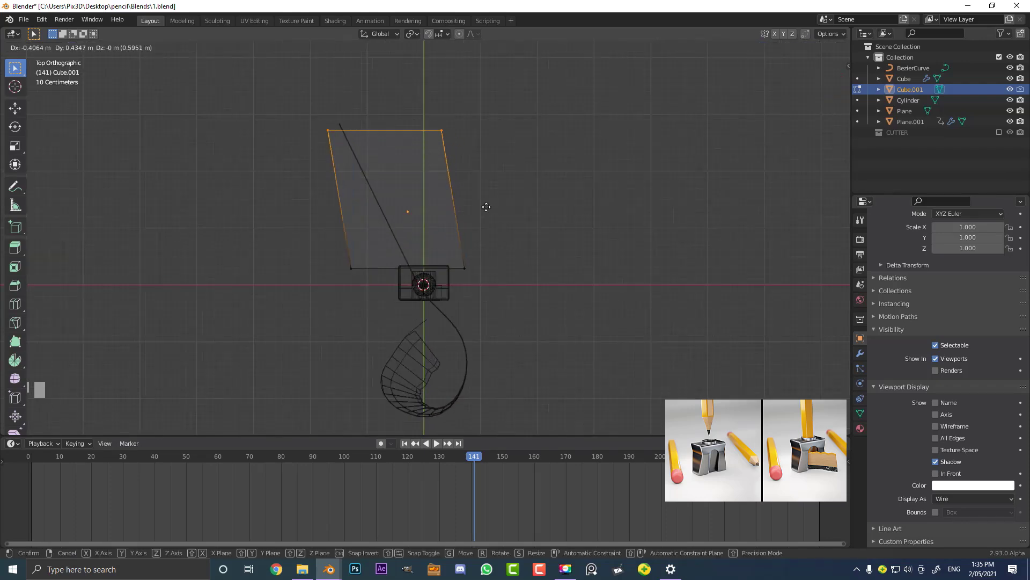
pyautogui.click(421, 156)
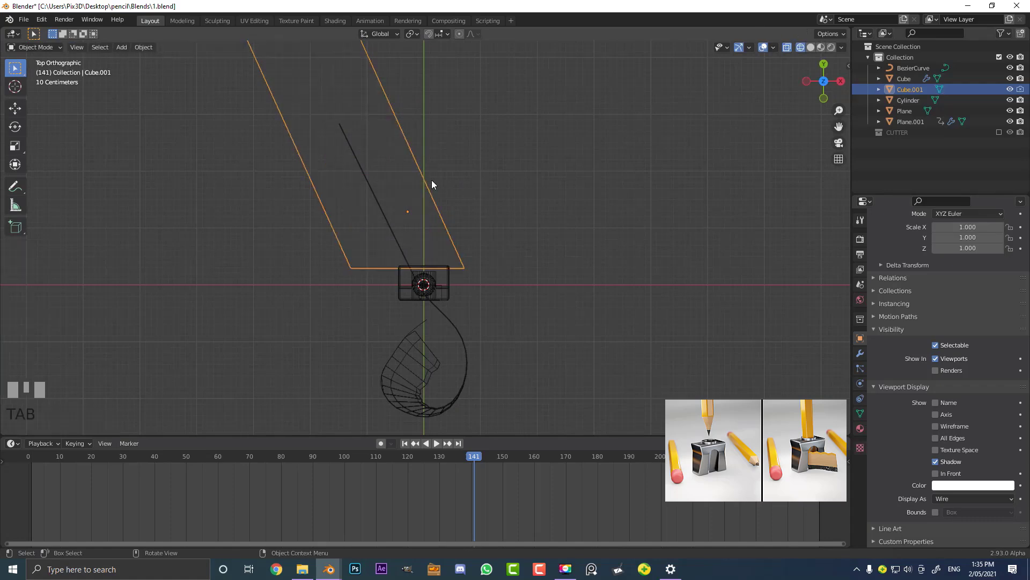
pyautogui.moveTo(432, 179); pyautogui.dragTo(459, 205, button='middle')
pyautogui.scroll(3, 452, 201)
pyautogui.press('z')
pyautogui.click(502, 257)
# At frame 62, add a Boolean modifier in Difference mode to the shaving strip, using the wire cube as its object
pyautogui.moveTo(442, 247)
pyautogui.mouseDown(button='middle')
pyautogui.moveTo(468, 202)
pyautogui.moveTo(359, 289)
pyautogui.moveTo(430, 234)
pyautogui.mouseUp(button='middle')
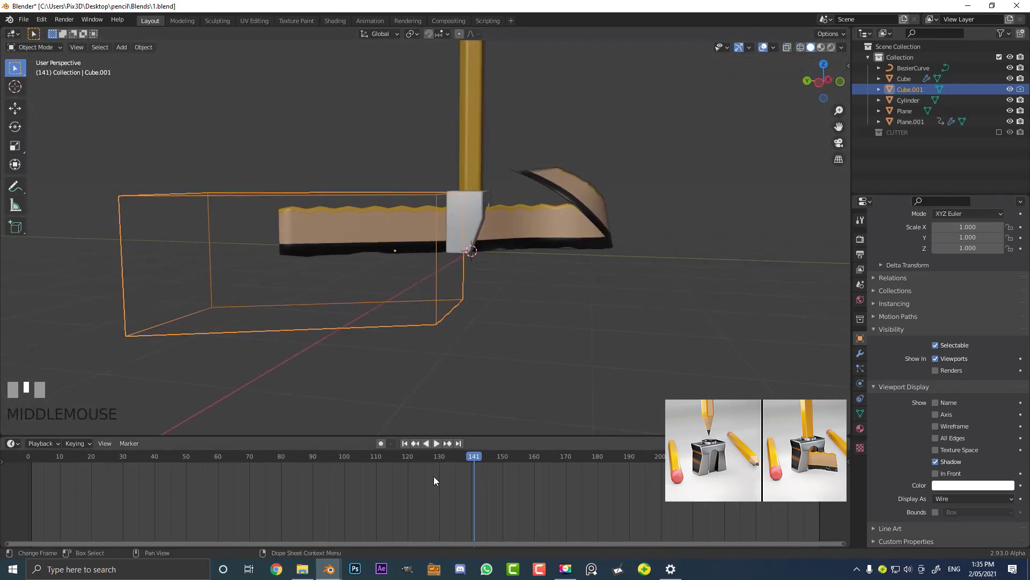
pyautogui.moveTo(475, 459); pyautogui.dragTo(230, 447)
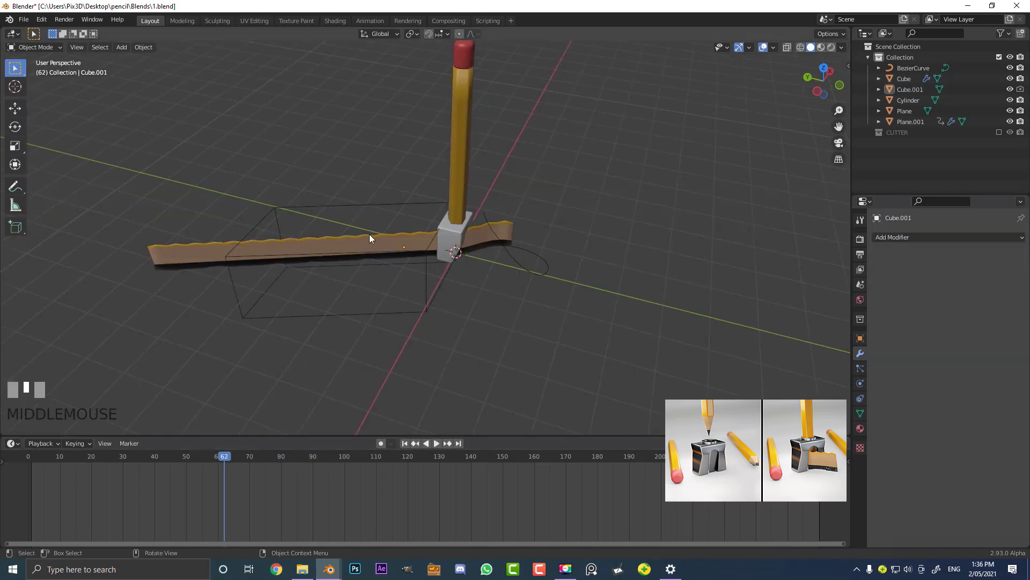
pyautogui.click(369, 235)
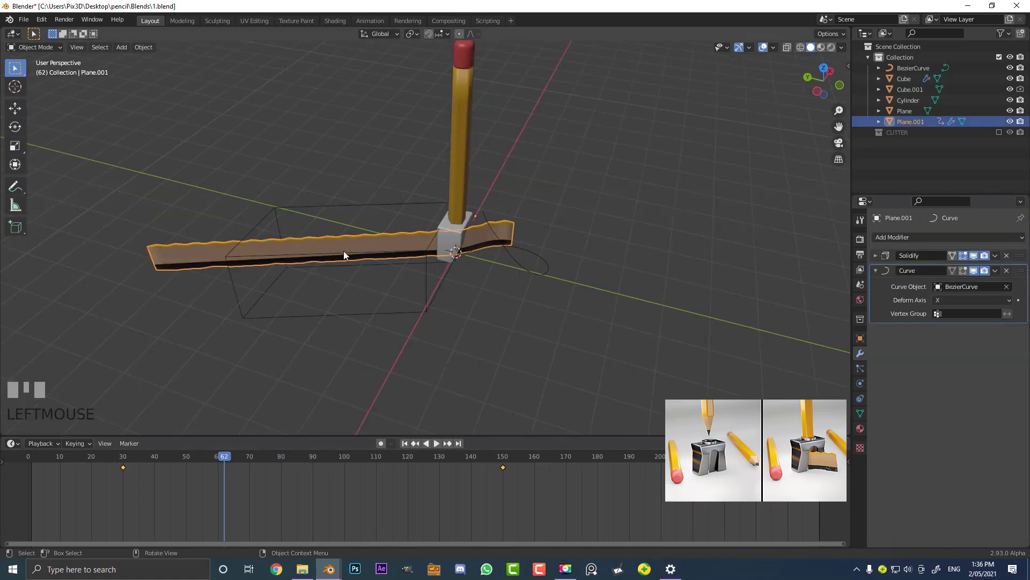
pyautogui.click(913, 237)
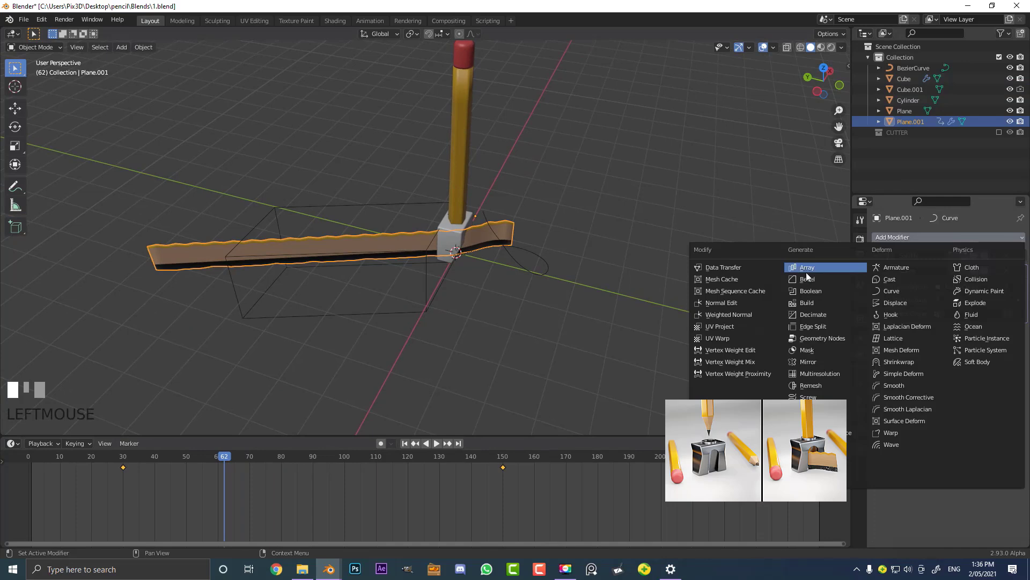
pyautogui.click(810, 290)
pyautogui.click(1007, 375)
pyautogui.click(374, 203)
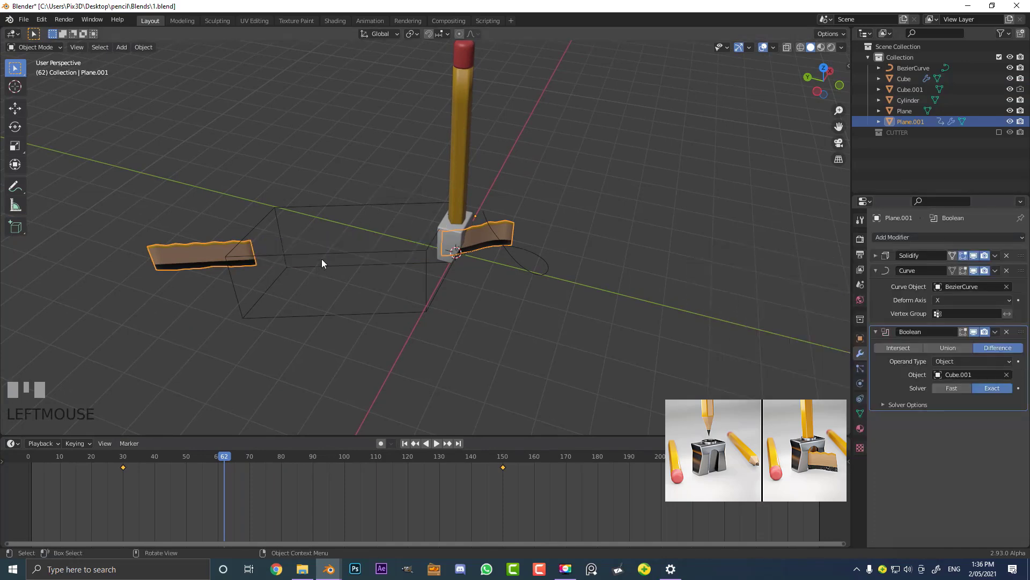
# Move the wire cube's far vertices about 2.95 m further out along the strip's slant in top view, and return to Object Mode
pyautogui.moveTo(317, 265); pyautogui.dragTo(230, 250, button='middle')
pyautogui.click(295, 221)
pyautogui.press('Tab')
pyautogui.moveTo(343, 233); pyautogui.dragTo(269, 292, button='middle')
pyautogui.moveTo(216, 340); pyautogui.dragTo(329, 179)
pyautogui.press('KP_7')
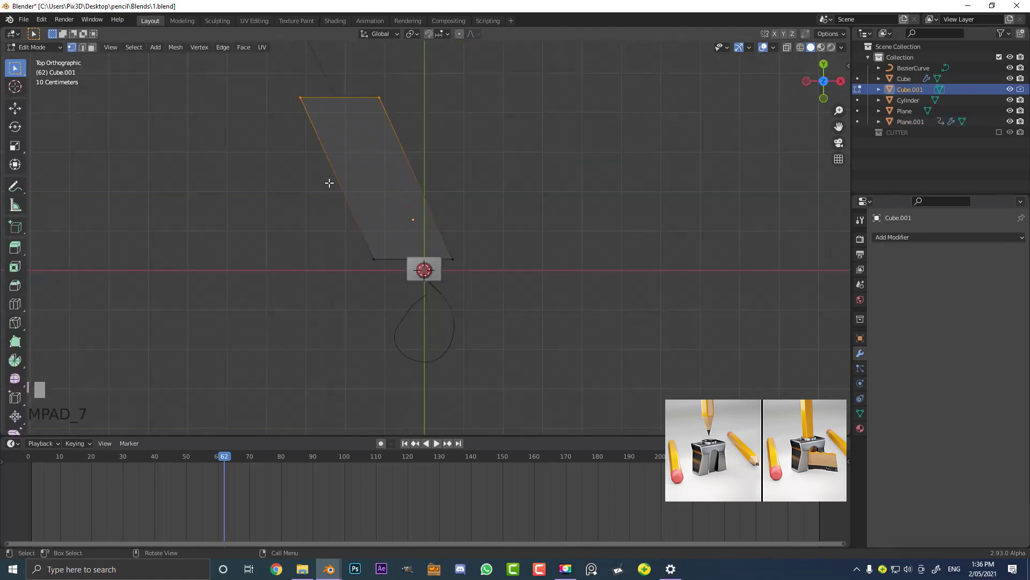
pyautogui.scroll(-2, 397, 183)
pyautogui.press('g')
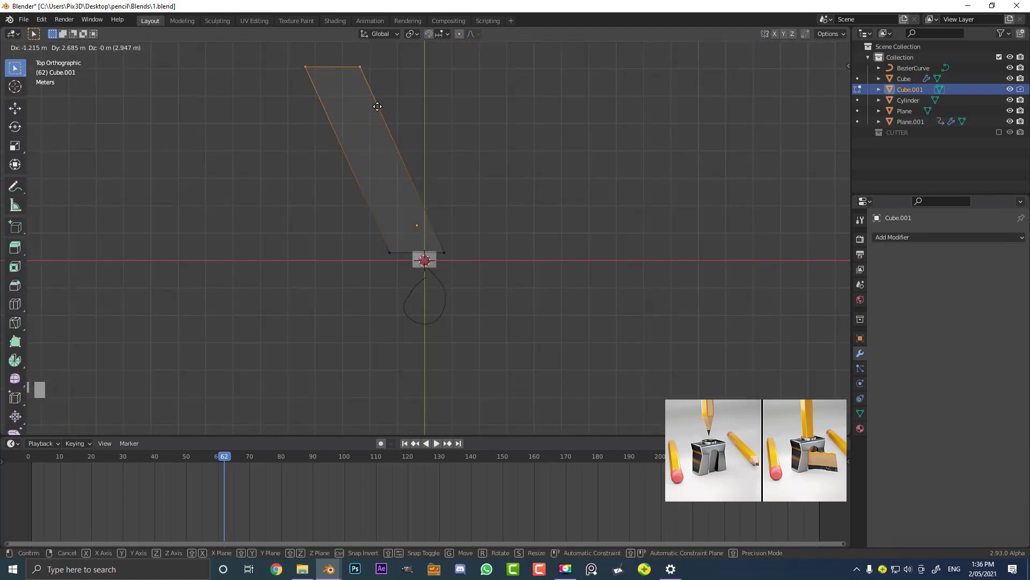
pyautogui.click(377, 106)
pyautogui.press('z')
pyautogui.click(452, 110)
pyautogui.moveTo(452, 109)
pyautogui.mouseDown(button='middle')
pyautogui.moveTo(511, 99)
pyautogui.moveTo(390, 229)
pyautogui.mouseUp(button='middle')
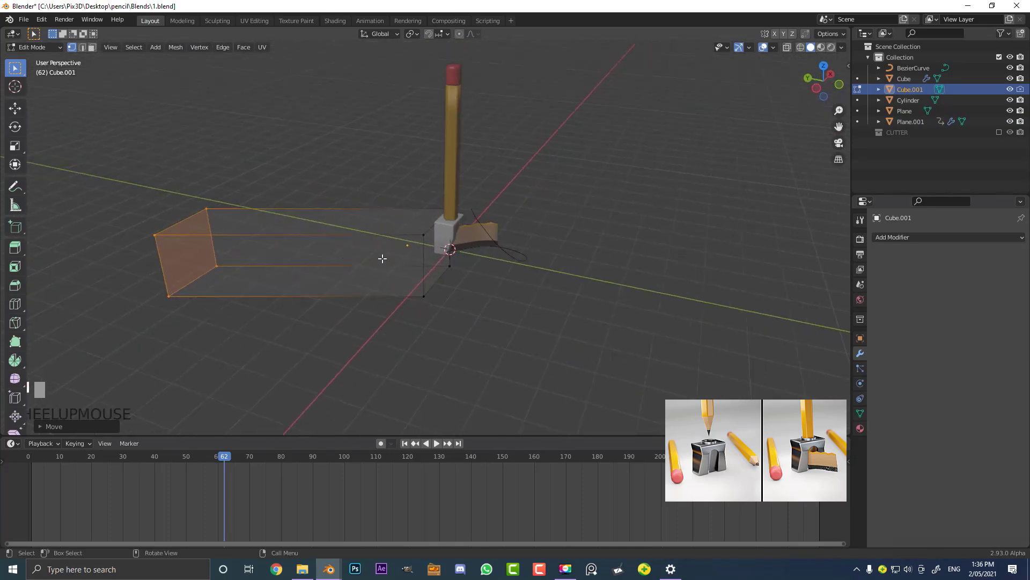
pyautogui.press('z')
pyautogui.click(453, 232)
pyautogui.moveTo(453, 232); pyautogui.dragTo(482, 234, button='middle')
pyautogui.press('Tab')
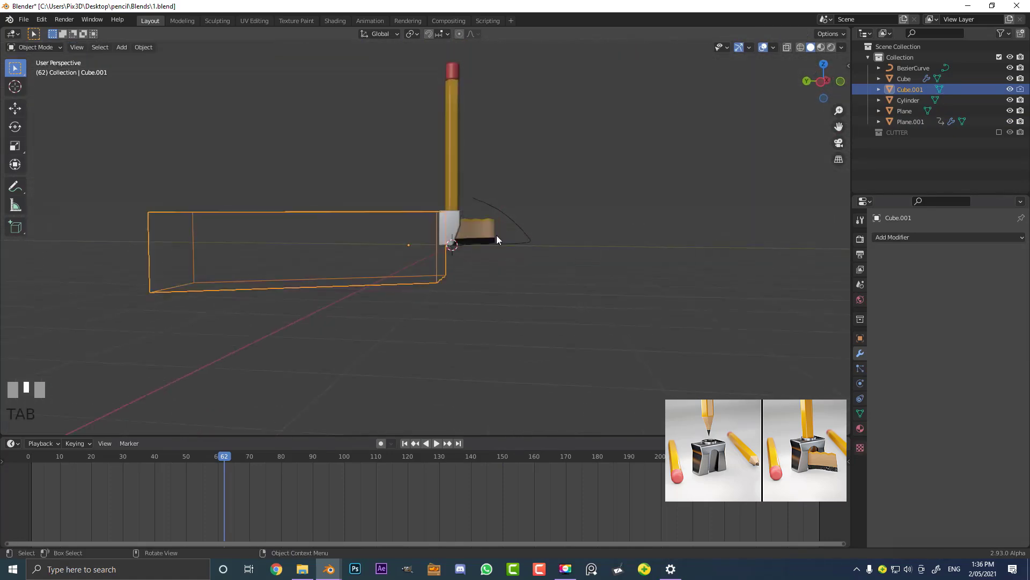
# Scrub back to frame 27 and play the animation through frame 143 to check how the wire cube cuts the strip
pyautogui.press('space')
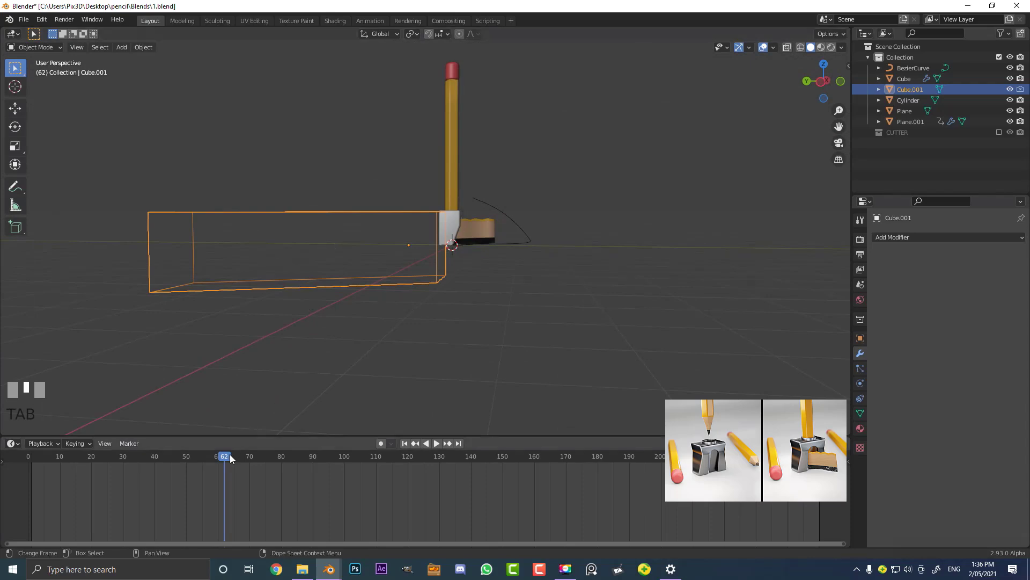
pyautogui.click(164, 454)
pyautogui.moveTo(163, 454); pyautogui.dragTo(119, 454)
pyautogui.moveTo(453, 204); pyautogui.dragTo(400, 273, button='middle')
pyautogui.press('Tab')
pyautogui.press('KP_7')
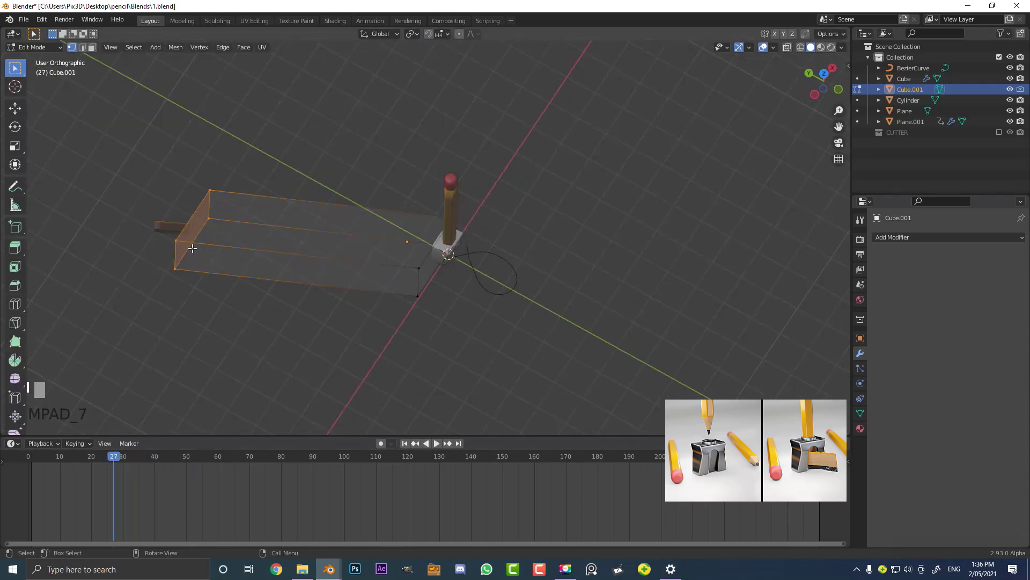
pyautogui.press('Tab')
pyautogui.moveTo(391, 178); pyautogui.dragTo(553, 162, button='middle')
pyautogui.press('z')
pyautogui.click(597, 163)
pyautogui.moveTo(523, 245); pyautogui.dragTo(575, 211, button='middle')
pyautogui.scroll(3, 575, 211)
pyautogui.scroll(-3, 473, 248)
pyautogui.moveTo(483, 228); pyautogui.dragTo(441, 257, button='middle')
pyautogui.moveTo(116, 461); pyautogui.dragTo(143, 460)
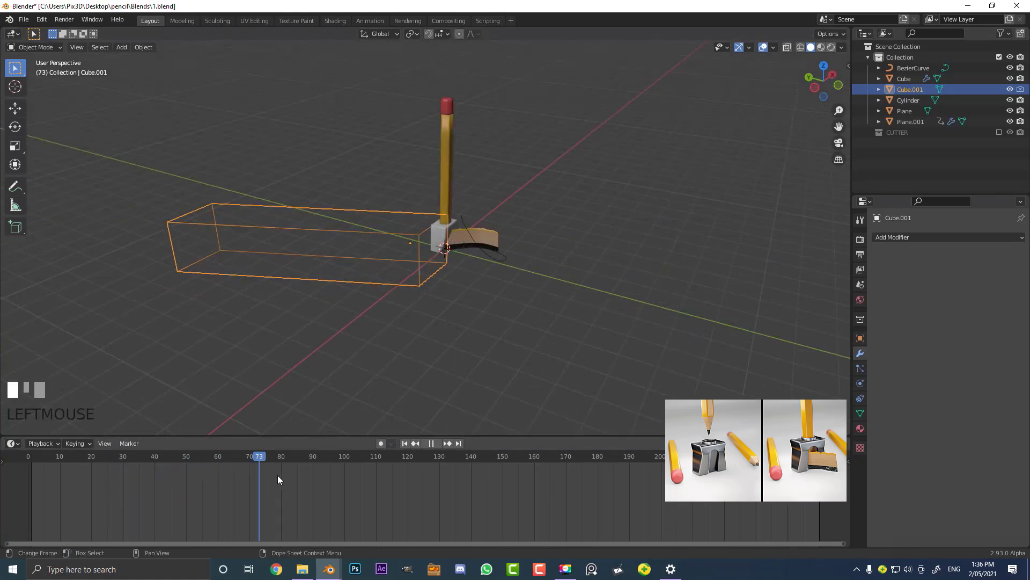
pyautogui.moveTo(480, 492); pyautogui.dragTo(481, 492)
# Move the wire cube into the CUTTER collection
pyautogui.scroll(2, 372, 236)
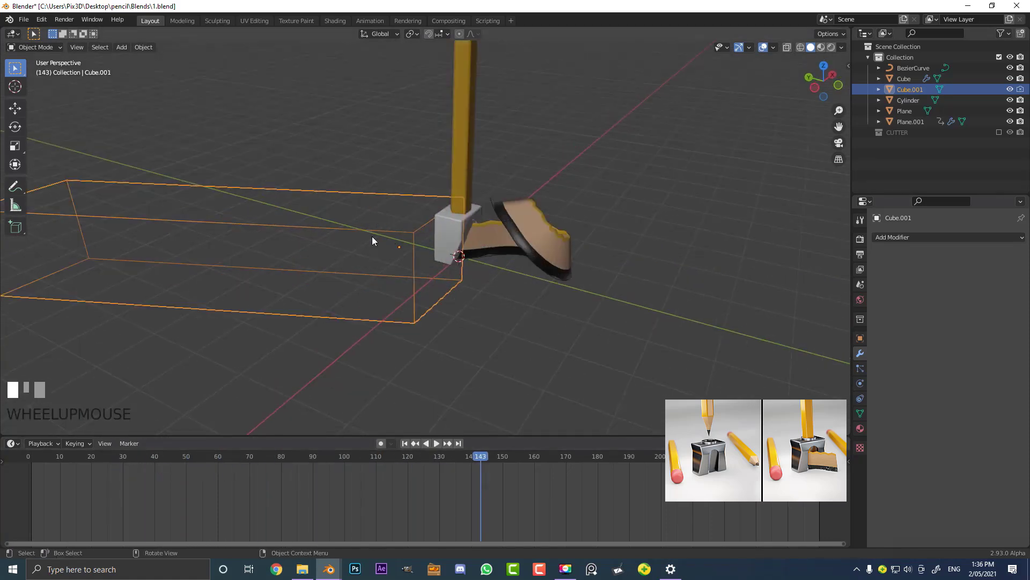
pyautogui.press('m')
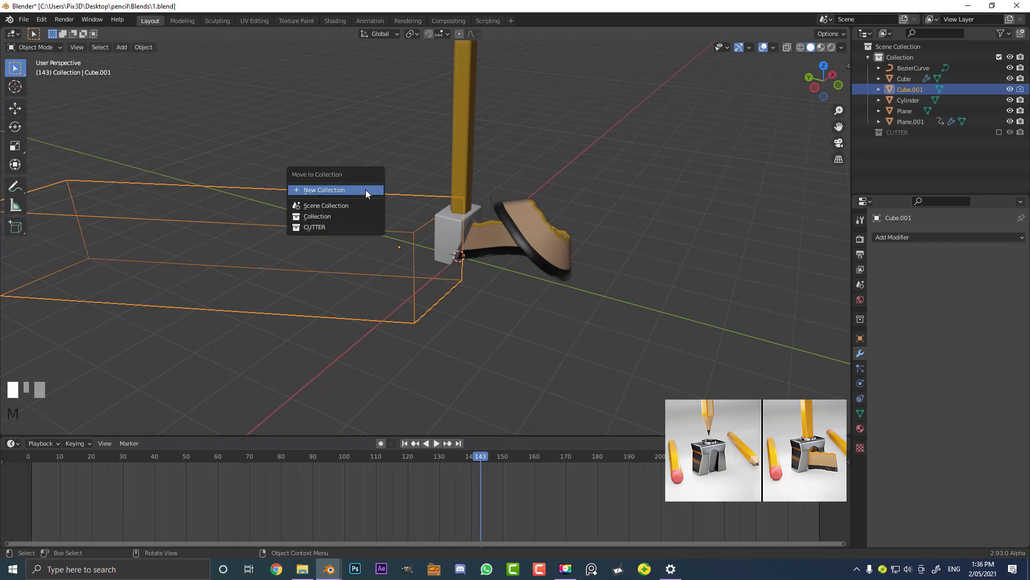
pyautogui.click(318, 230)
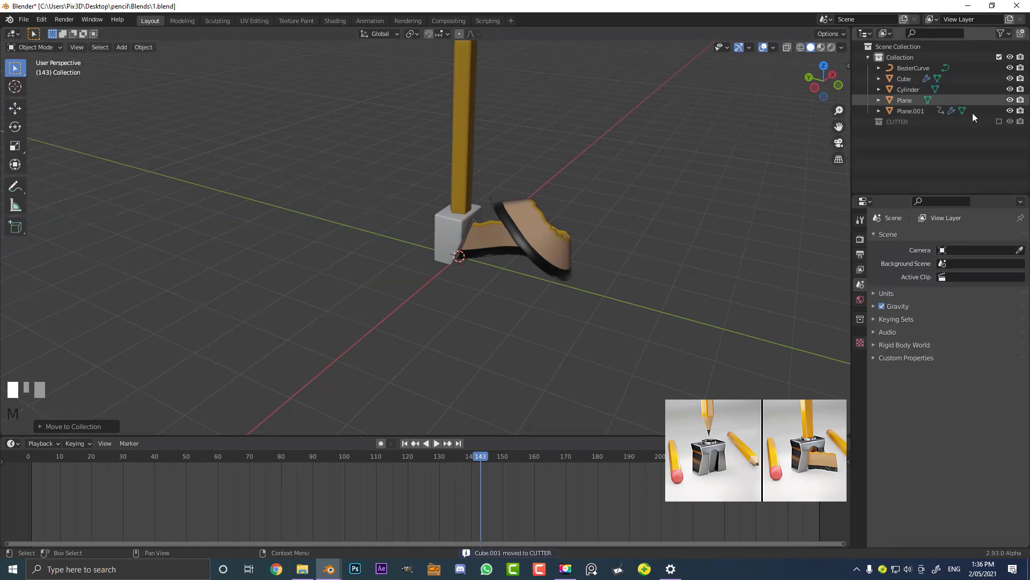
# Rewind and replay the animation, examining up close how the strip leaves the sharpener's opening
pyautogui.moveTo(494, 225)
pyautogui.mouseDown(button='middle')
pyautogui.moveTo(515, 224)
pyautogui.moveTo(408, 220)
pyautogui.moveTo(423, 217)
pyautogui.mouseUp(button='middle')
pyautogui.scroll(4, 394, 250)
pyautogui.moveTo(481, 454)
pyautogui.mouseDown()
pyautogui.moveTo(168, 421)
pyautogui.moveTo(98, 400)
pyautogui.mouseUp()
pyautogui.moveTo(369, 223); pyautogui.dragTo(489, 223, button='middle')
pyautogui.press('space')
pyautogui.moveTo(639, 229); pyautogui.dragTo(421, 272, button='middle')
pyautogui.scroll(1, 420, 272)
pyautogui.press('space')
pyautogui.scroll(1, 481, 193)
pyautogui.moveTo(556, 201); pyautogui.dragTo(417, 188, button='middle')
# In Edit Mode, tilt the whole strip mesh a few degrees about the global X axis and return to Object Mode
pyautogui.click(475, 213)
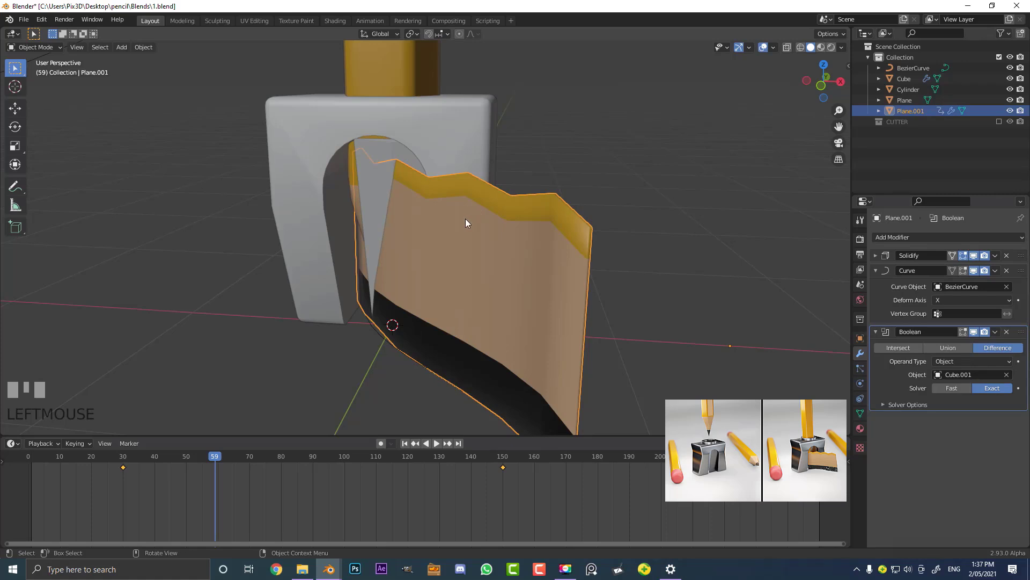
pyautogui.press('Tab')
pyautogui.moveTo(467, 219); pyautogui.dragTo(440, 221, button='middle')
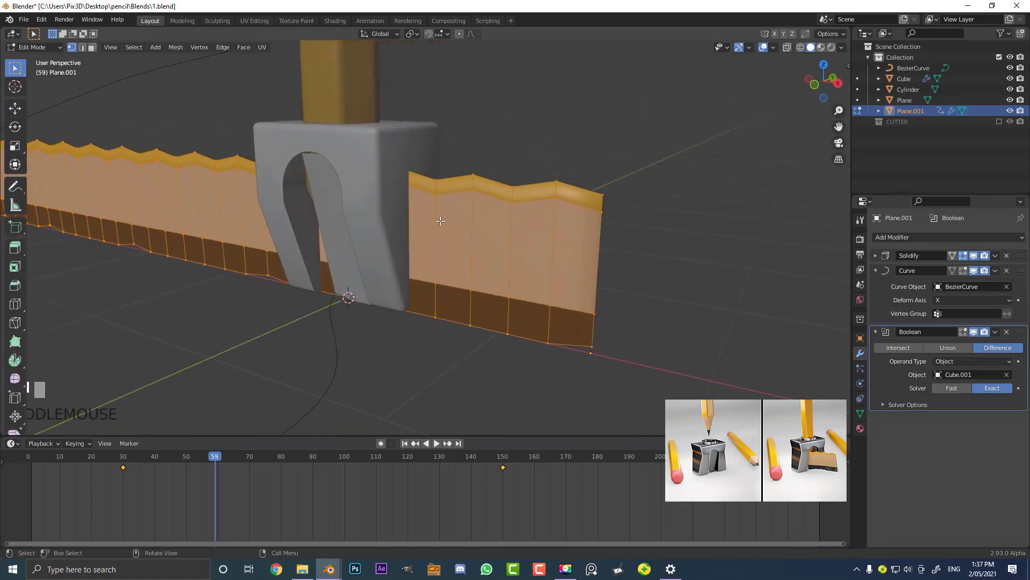
pyautogui.press('r')
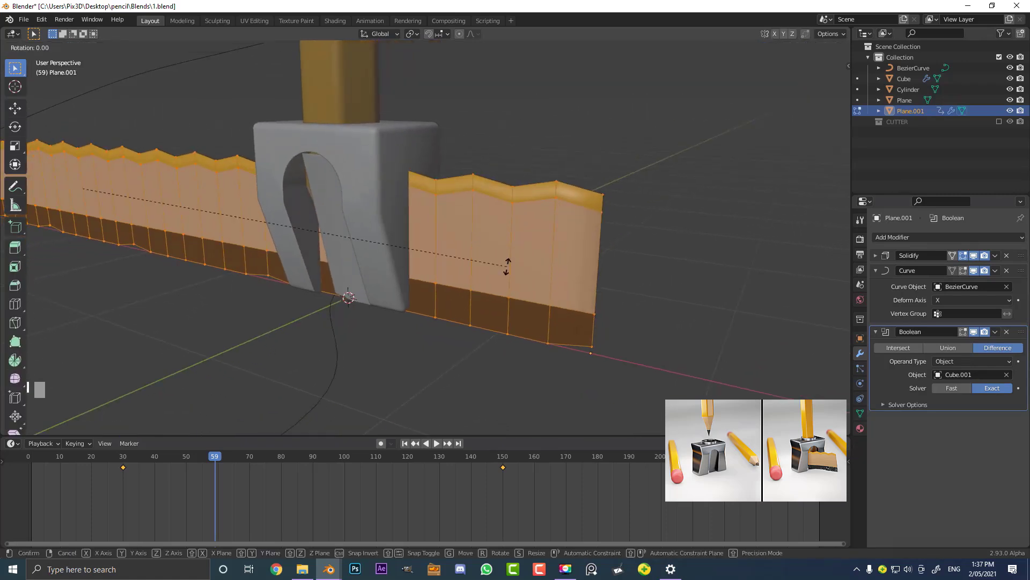
pyautogui.press('x')
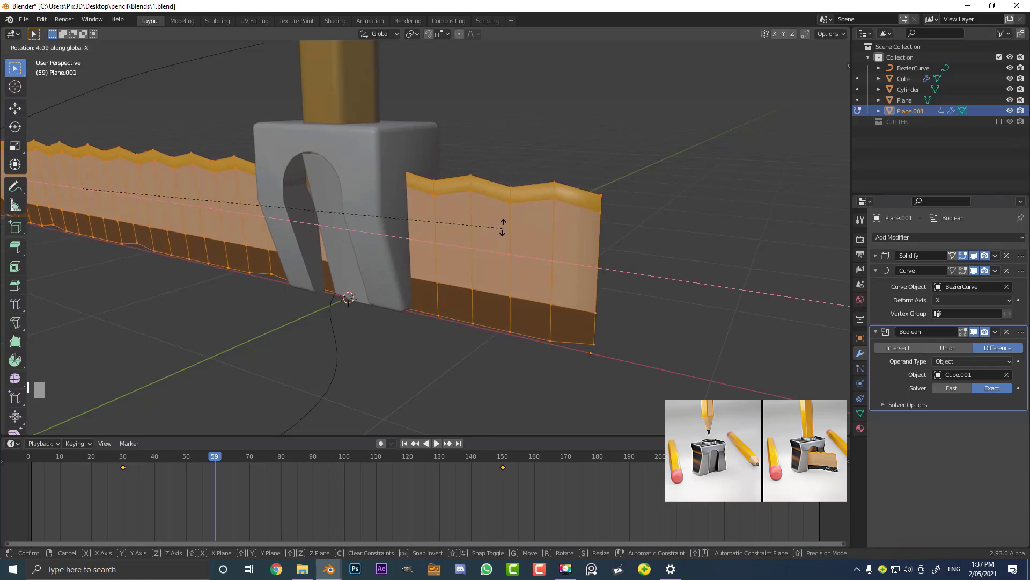
pyautogui.click(507, 206)
pyautogui.press('Tab')
pyautogui.moveTo(507, 204); pyautogui.dragTo(447, 218, button='middle')
pyautogui.scroll(2, 314, 214)
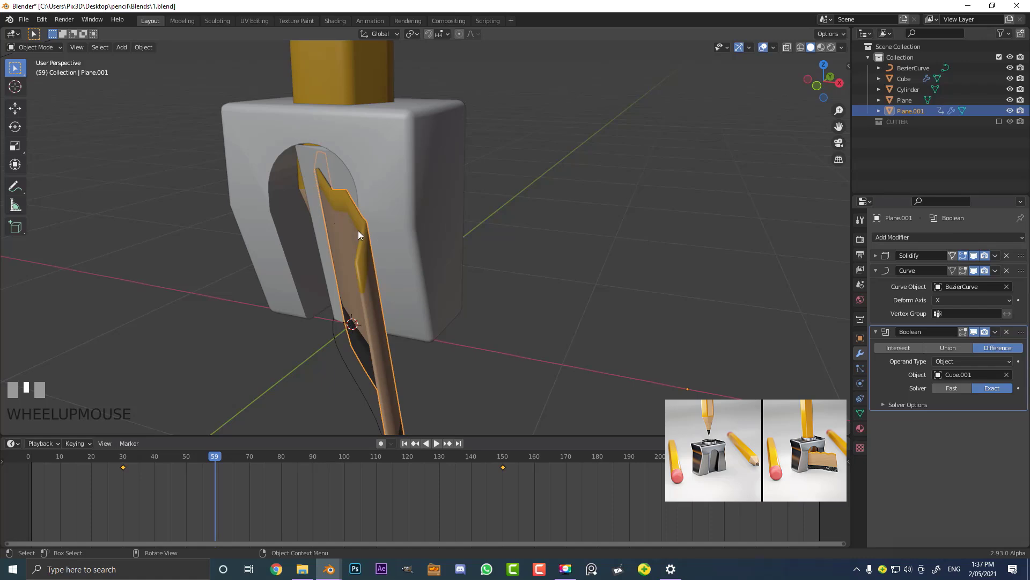
pyautogui.moveTo(363, 234)
pyautogui.mouseDown(button='middle')
pyautogui.moveTo(370, 232)
pyautogui.moveTo(331, 200)
pyautogui.mouseUp(button='middle')
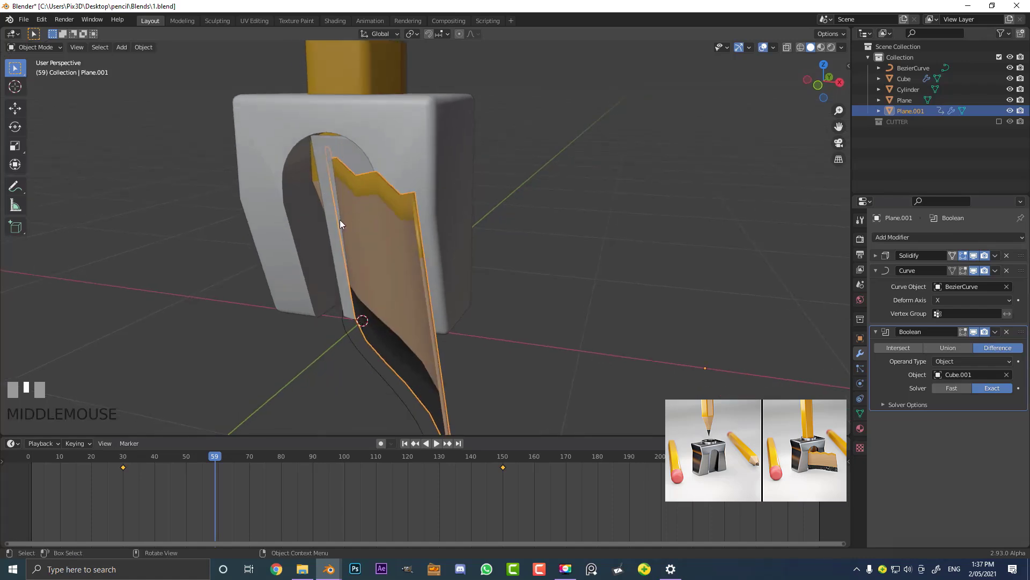
# Shift the Bezier curve's control point at the sharpener opening about 0.08 m, mainly towards negative X, and leave Edit Mode
pyautogui.press('Tab')
pyautogui.moveTo(349, 244); pyautogui.dragTo(343, 318, button='middle')
pyautogui.press('Tab')
pyautogui.click(337, 322)
pyautogui.press('Tab')
pyautogui.click(344, 316)
pyautogui.press('g')
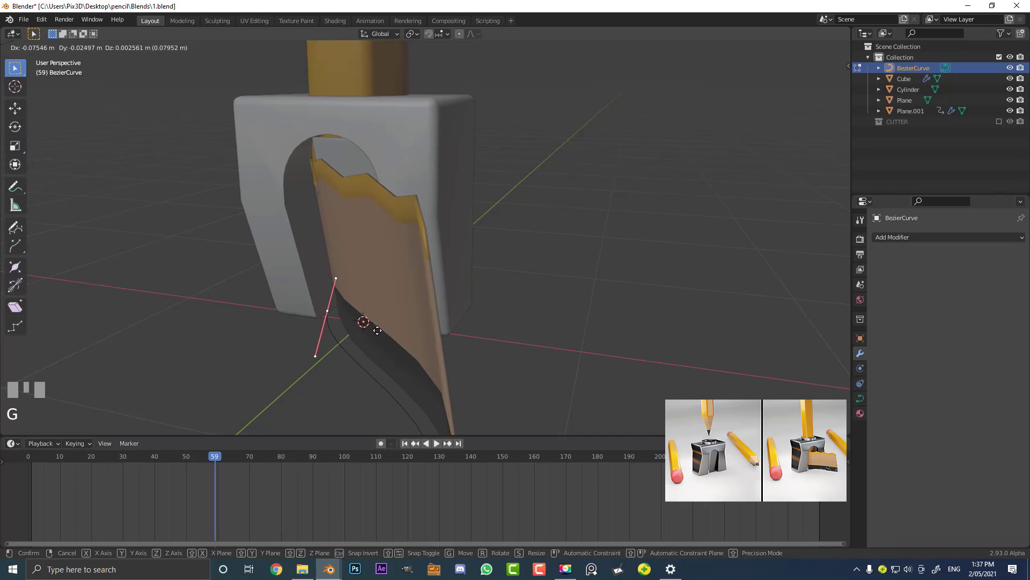
pyautogui.click(377, 330)
pyautogui.moveTo(377, 330); pyautogui.dragTo(425, 311, button='middle')
pyautogui.rightClick(534, 251)
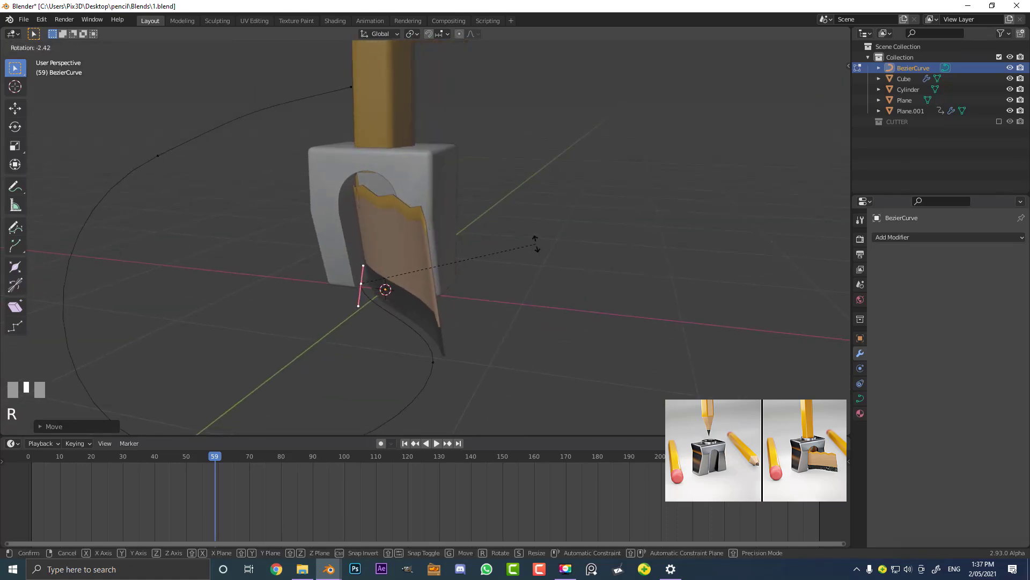
pyautogui.moveTo(359, 267); pyautogui.dragTo(397, 279, button='middle')
pyautogui.press('Tab')
# Deselect everything and replay the animation from about frame 30, orbiting around the sharpener to review the curling strip
pyautogui.moveTo(479, 244); pyautogui.dragTo(505, 255, button='middle')
pyautogui.scroll(1, 505, 256)
pyautogui.press('a')
pyautogui.press('a')
pyautogui.moveTo(212, 461); pyautogui.dragTo(127, 459)
pyautogui.scroll(-1, 397, 385)
pyautogui.moveTo(398, 385); pyautogui.dragTo(472, 404, button='middle')
pyautogui.press('space')
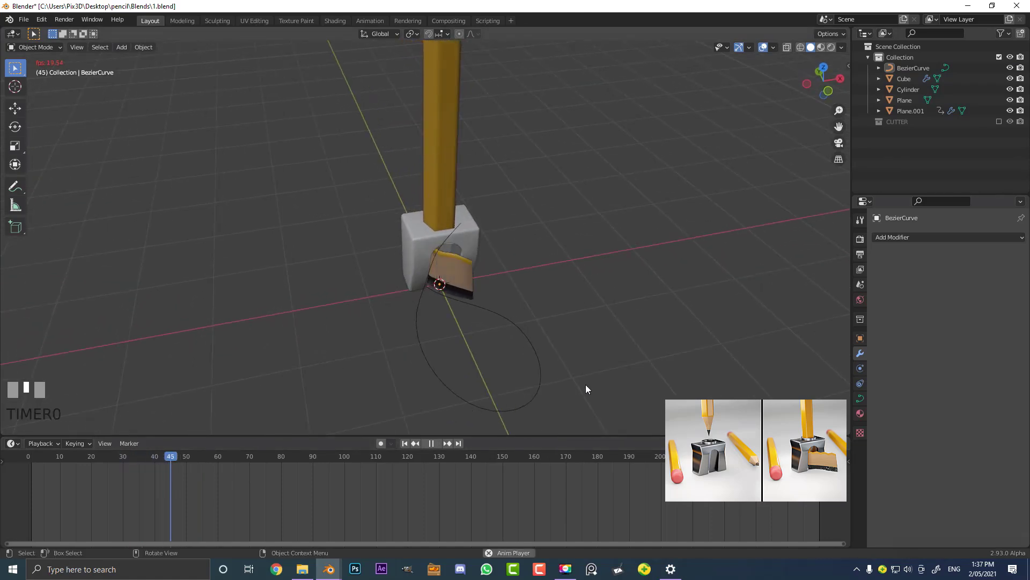
pyautogui.scroll(-2, 578, 388)
pyautogui.moveTo(578, 387); pyautogui.dragTo(507, 357, button='middle')
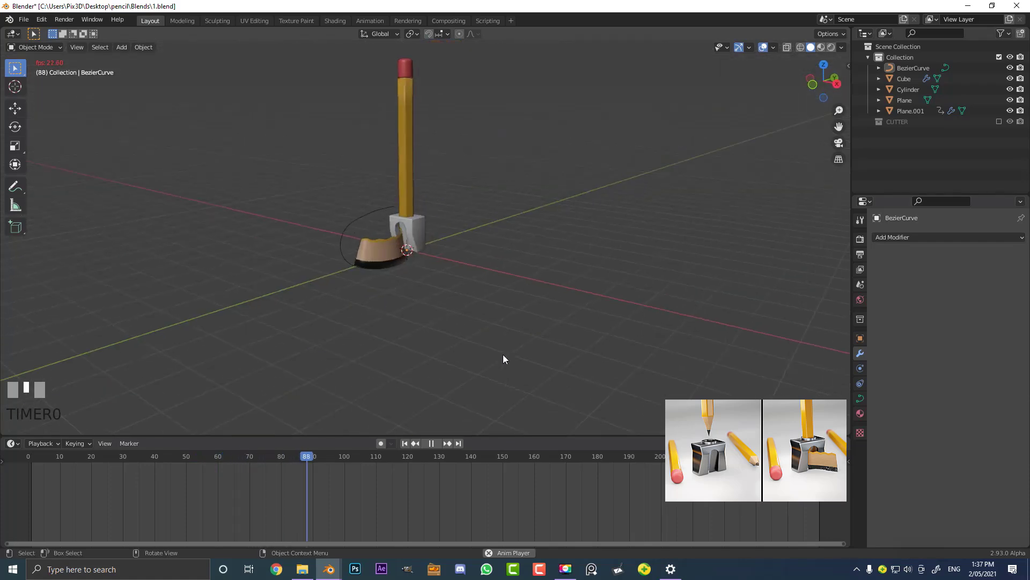
pyautogui.moveTo(452, 315); pyautogui.dragTo(471, 292, button='middle')
pyautogui.scroll(4, 505, 311)
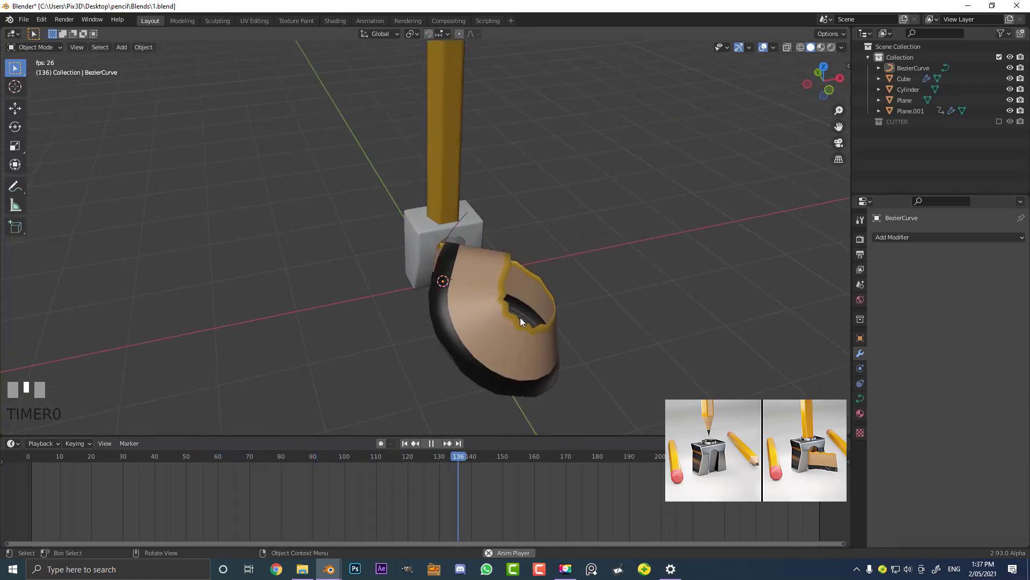
pyautogui.press('space')
# Select the pencil, go to frame 30 in front view and insert a Location keyframe for it
pyautogui.scroll(-2, 452, 169)
pyautogui.moveTo(452, 169)
pyautogui.mouseDown(button='middle')
pyautogui.moveTo(456, 190)
pyautogui.moveTo(456, 161)
pyautogui.moveTo(475, 173)
pyautogui.mouseUp(button='middle')
pyautogui.click(456, 161)
pyautogui.scroll(2, 482, 173)
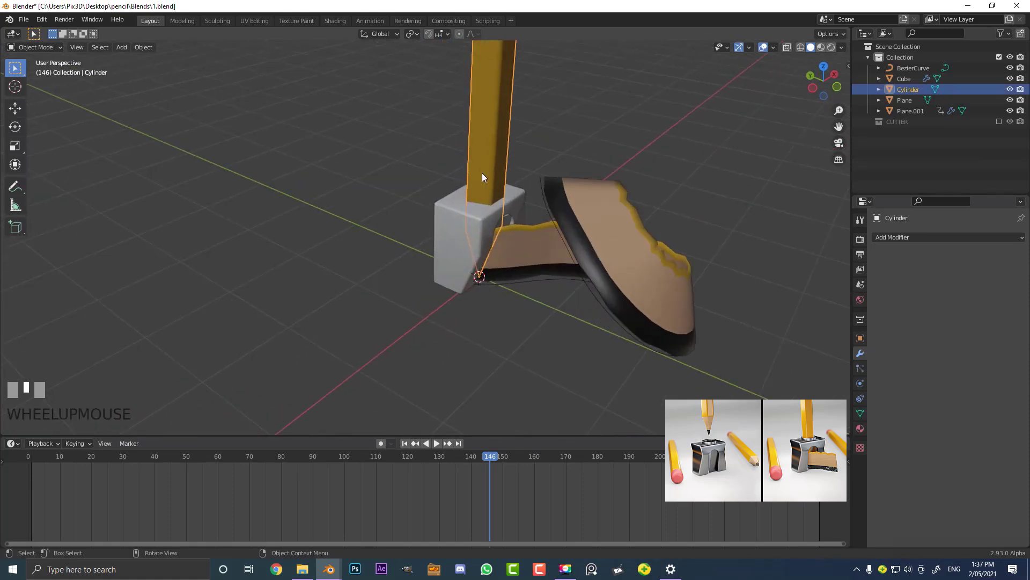
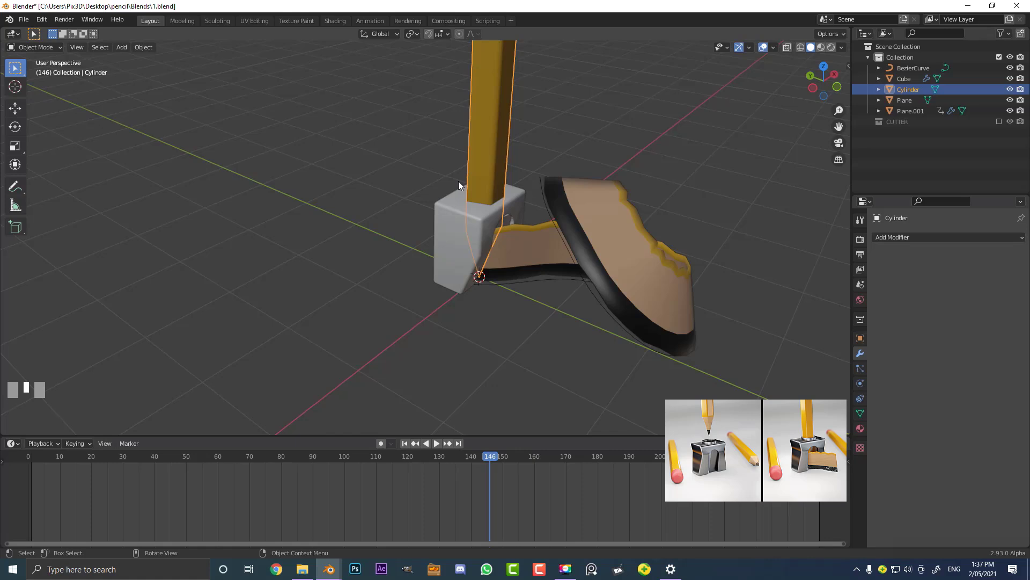
pyautogui.press('KP_1')
pyautogui.moveTo(481, 456); pyautogui.dragTo(124, 478)
pyautogui.keyDown('shift'); pyautogui.moveTo(446, 211); pyautogui.dragTo(457, 261, button='middle'); pyautogui.keyUp('shift')
pyautogui.scroll(2, 423, 212)
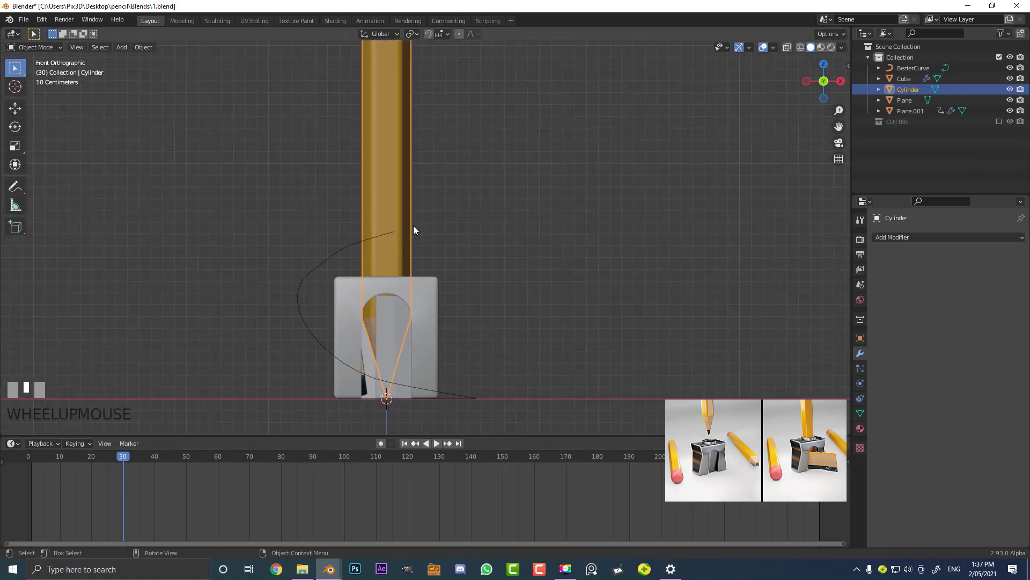
pyautogui.click(404, 204)
pyautogui.press('g')
pyautogui.rightClick(403, 216)
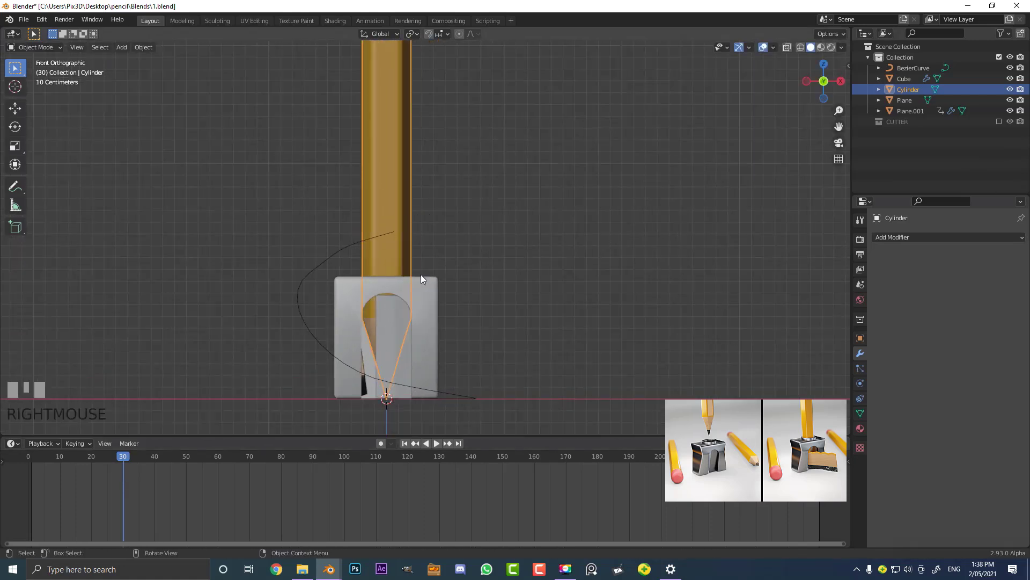
pyautogui.press('i')
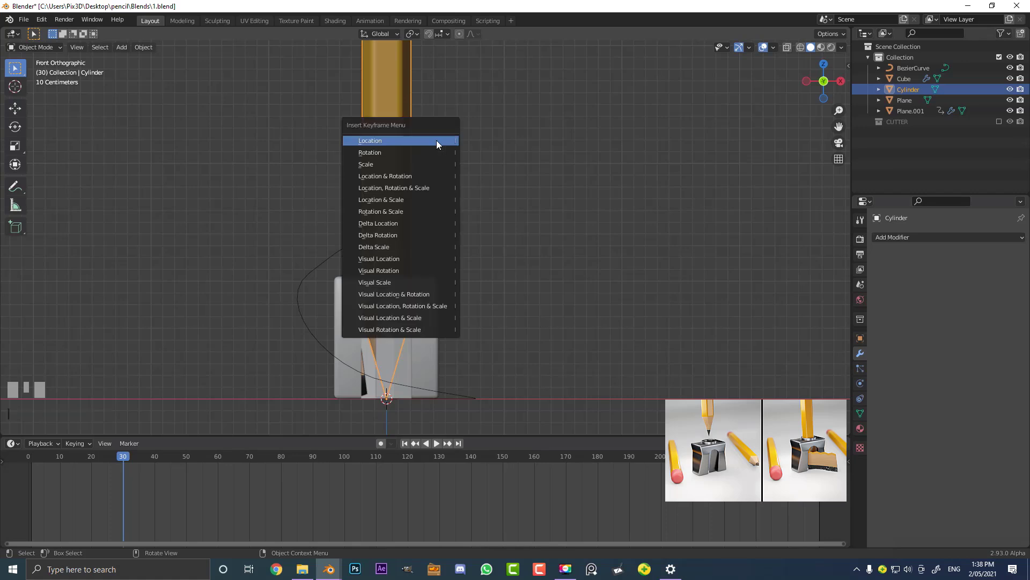
pyautogui.click(385, 142)
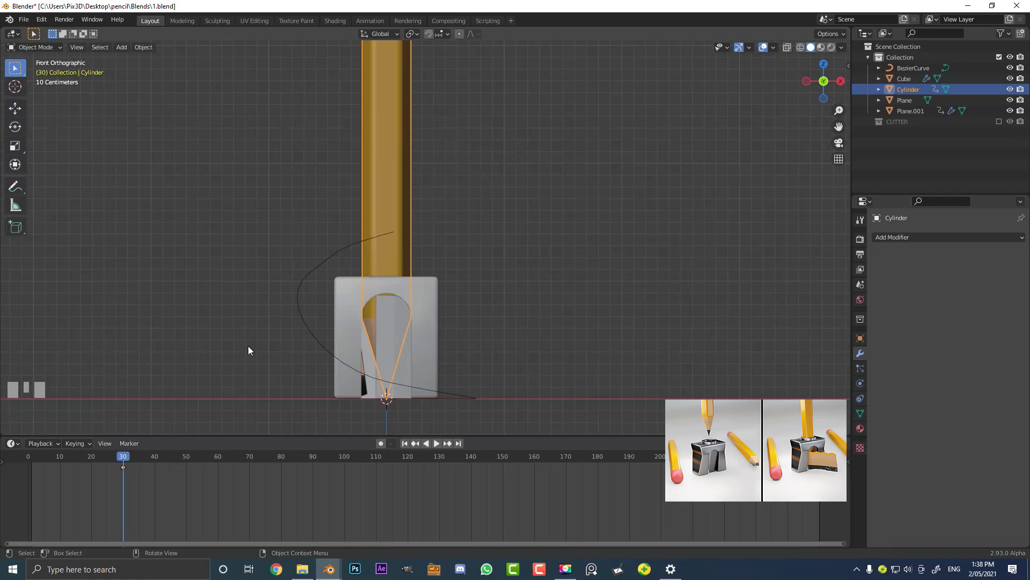
# At frame 1, raise the pencil straight up along Z until its tip clears the top of the sharpener
pyautogui.moveTo(124, 457); pyautogui.dragTo(46, 475)
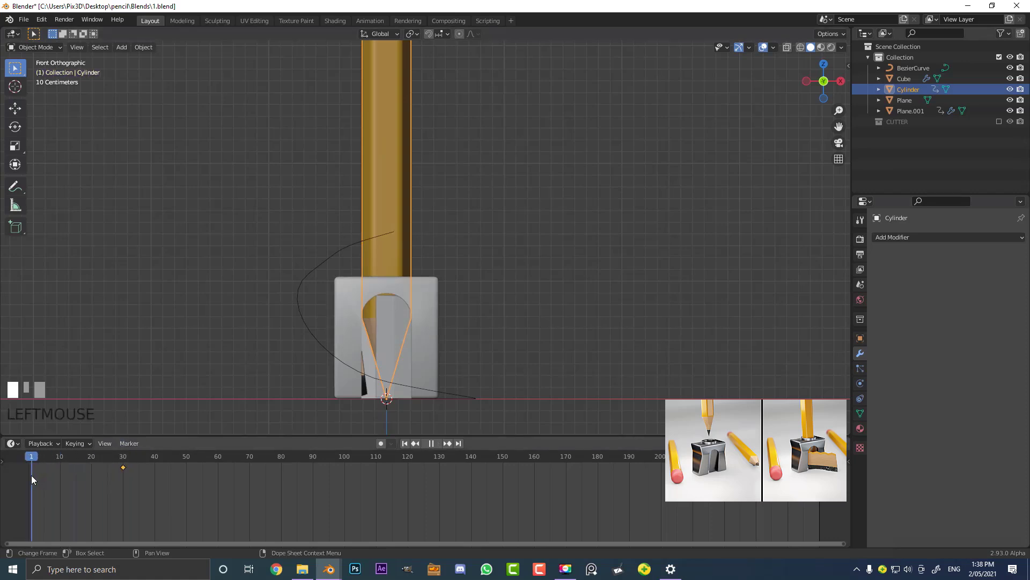
pyautogui.scroll(-2, 421, 241)
pyautogui.press('g')
pyautogui.press('z')
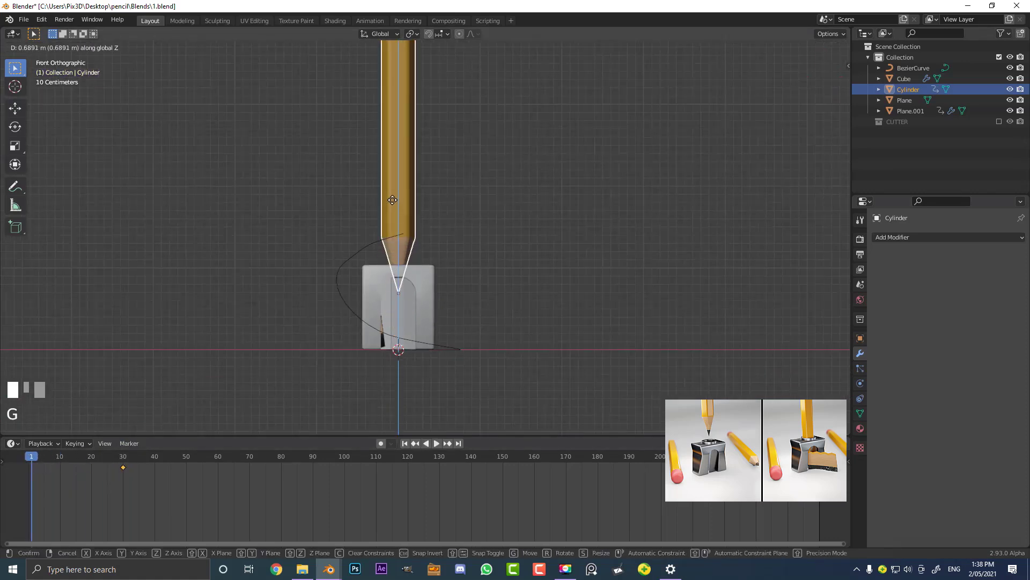
pyautogui.click(394, 143)
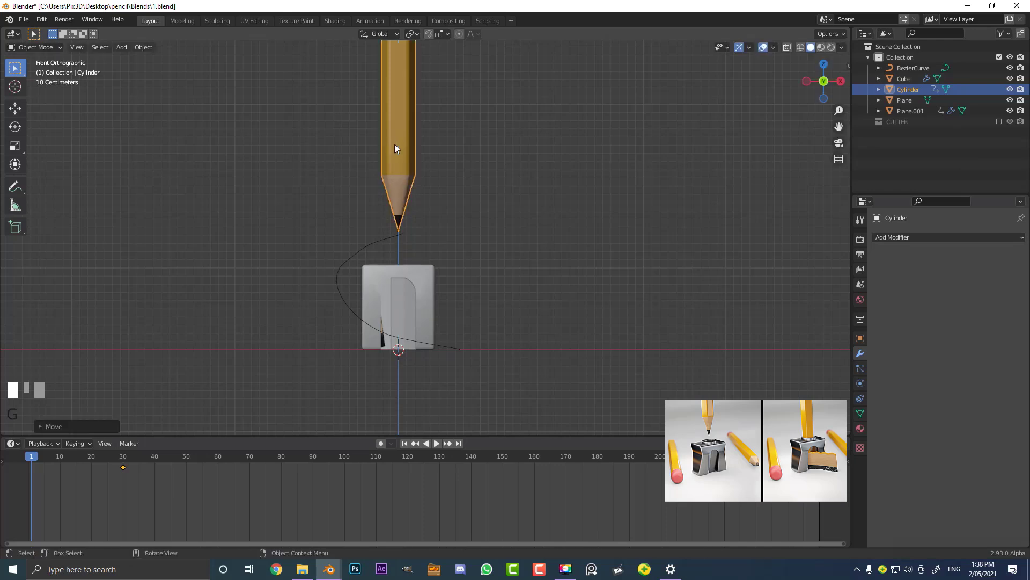
# Insert Location keyframes for the raised pencil at frame 1 and for the inserted pencil at frame 150
pyautogui.press('i')
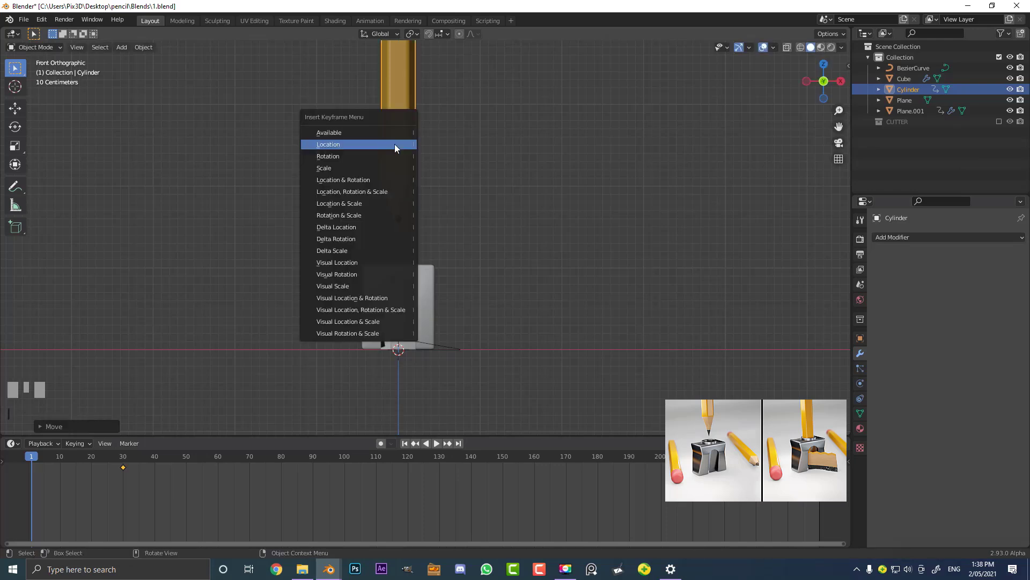
pyautogui.click(335, 147)
pyautogui.moveTo(41, 462)
pyautogui.mouseDown()
pyautogui.moveTo(186, 479)
pyautogui.moveTo(585, 491)
pyautogui.moveTo(503, 500)
pyautogui.mouseUp()
pyautogui.scroll(-1, 413, 288)
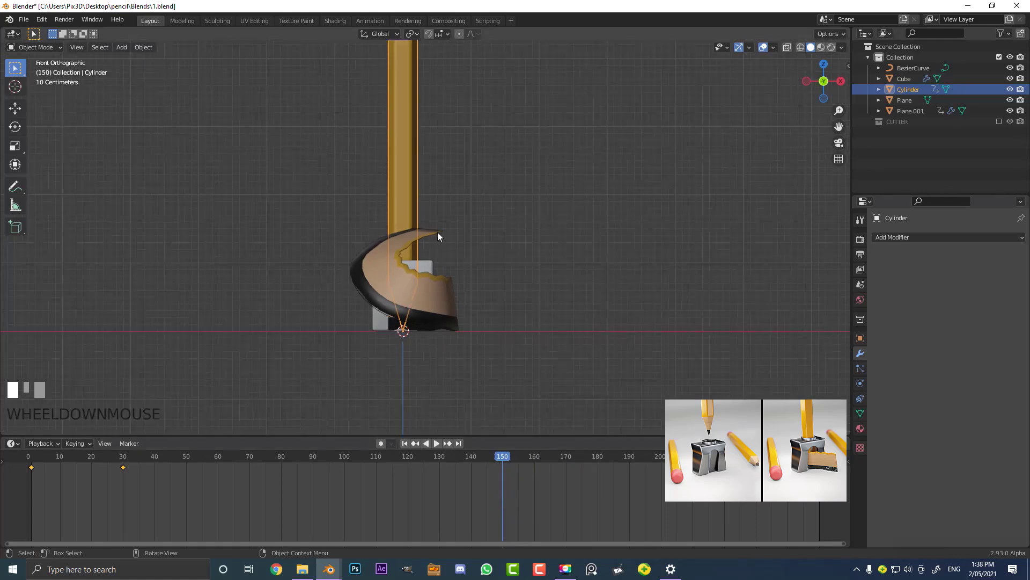
pyautogui.press('i')
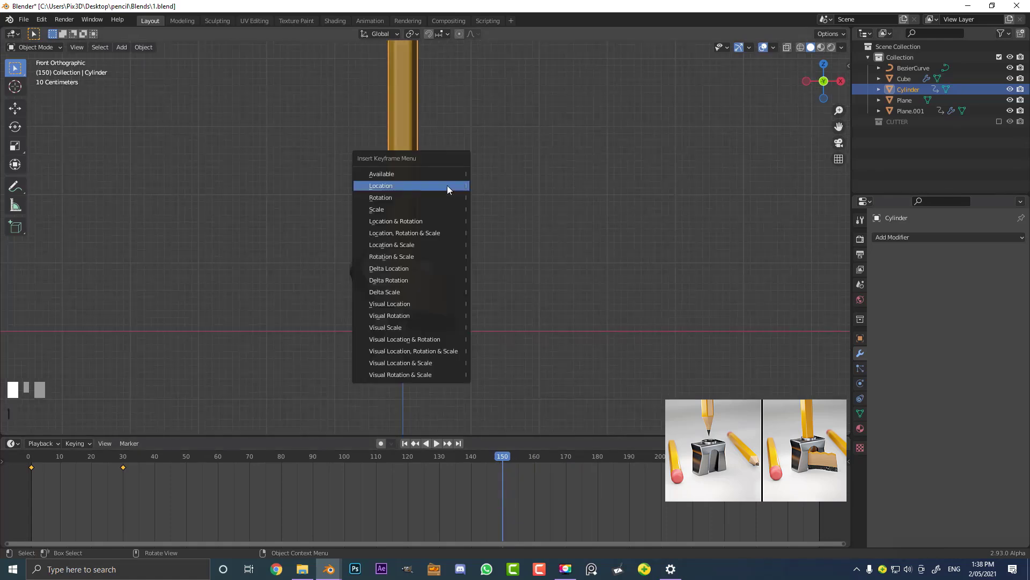
pyautogui.click(410, 186)
# Go back to frame 30 and insert a Rotation keyframe for the pencil
pyautogui.moveTo(504, 466); pyautogui.dragTo(121, 481)
pyautogui.moveTo(418, 279); pyautogui.dragTo(445, 296, button='middle')
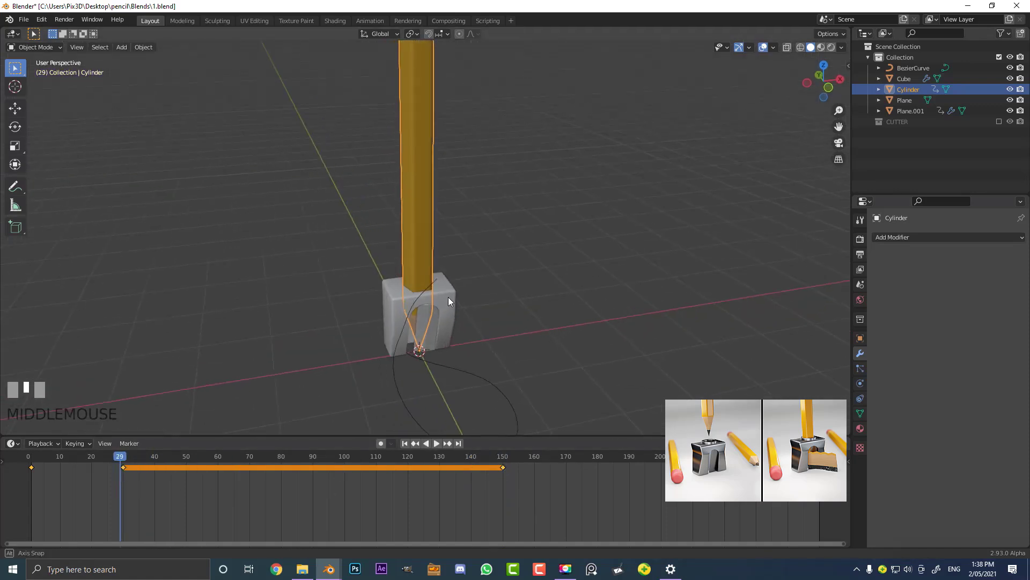
pyautogui.scroll(3, 456, 294)
pyautogui.moveTo(115, 460); pyautogui.dragTo(124, 461)
pyautogui.press('i')
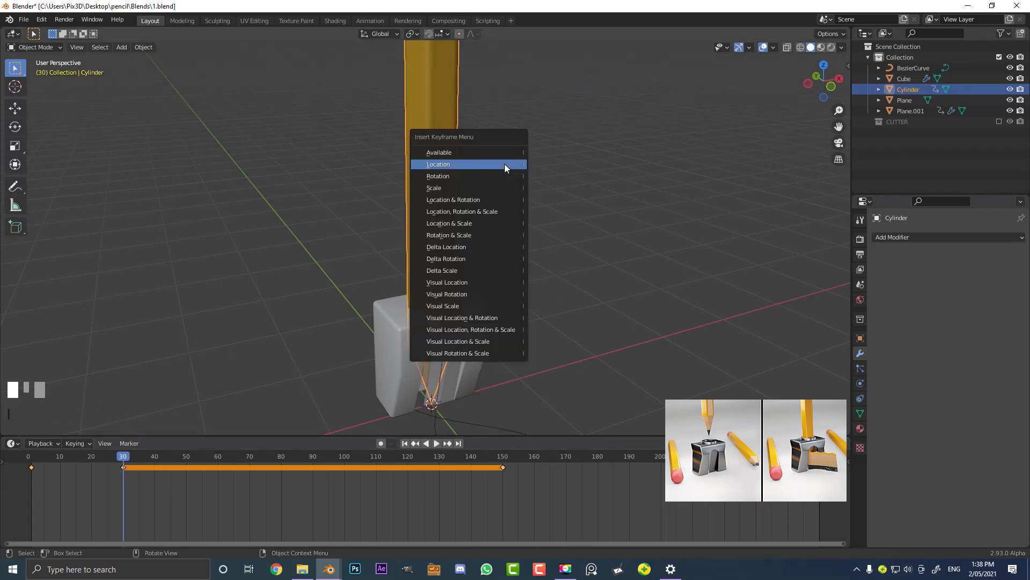
pyautogui.click(437, 176)
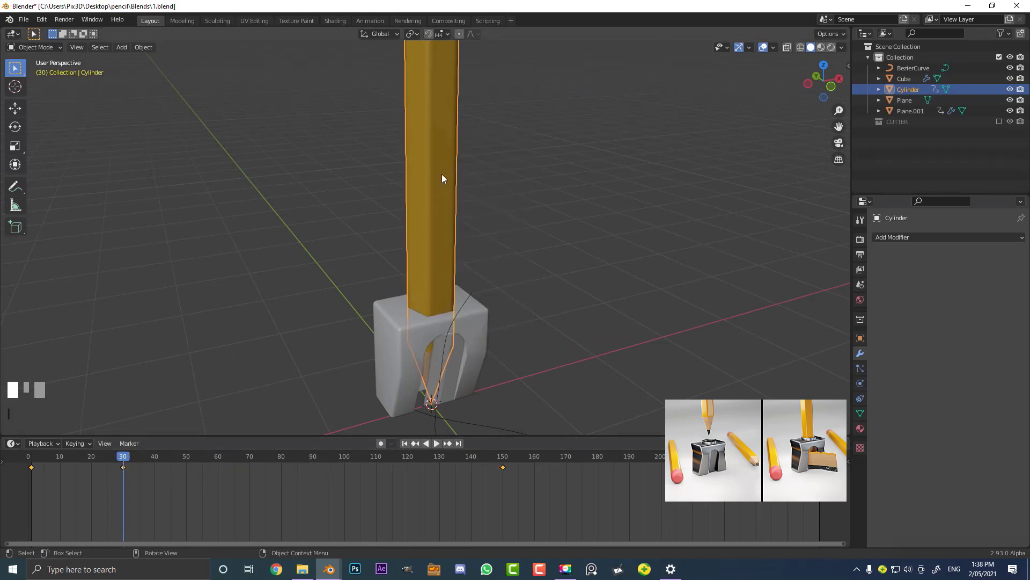
# At frame 150, set the pencil's Z rotation to 340° and keyframe its rotation
pyautogui.moveTo(123, 461); pyautogui.dragTo(504, 472)
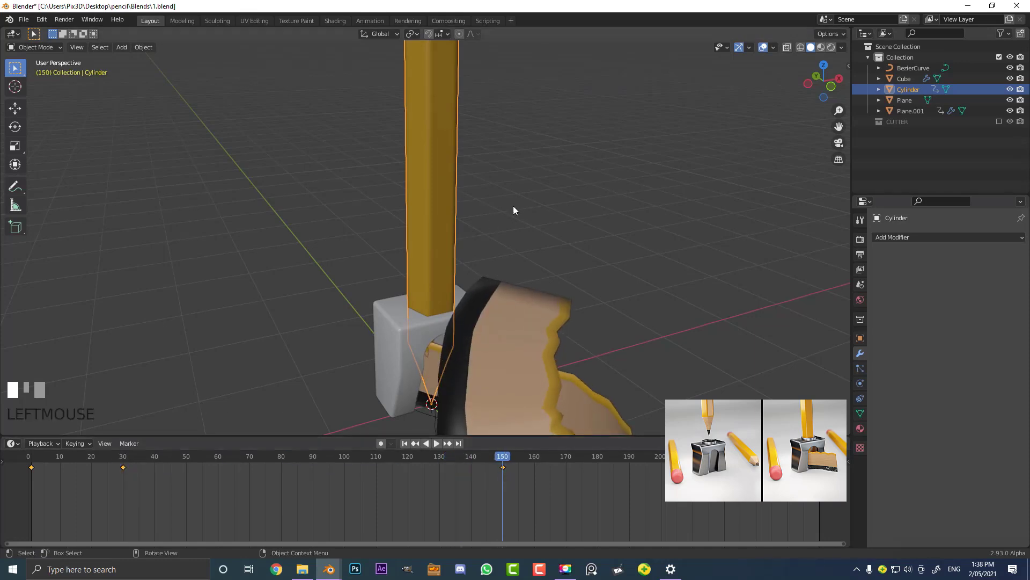
pyautogui.press('n')
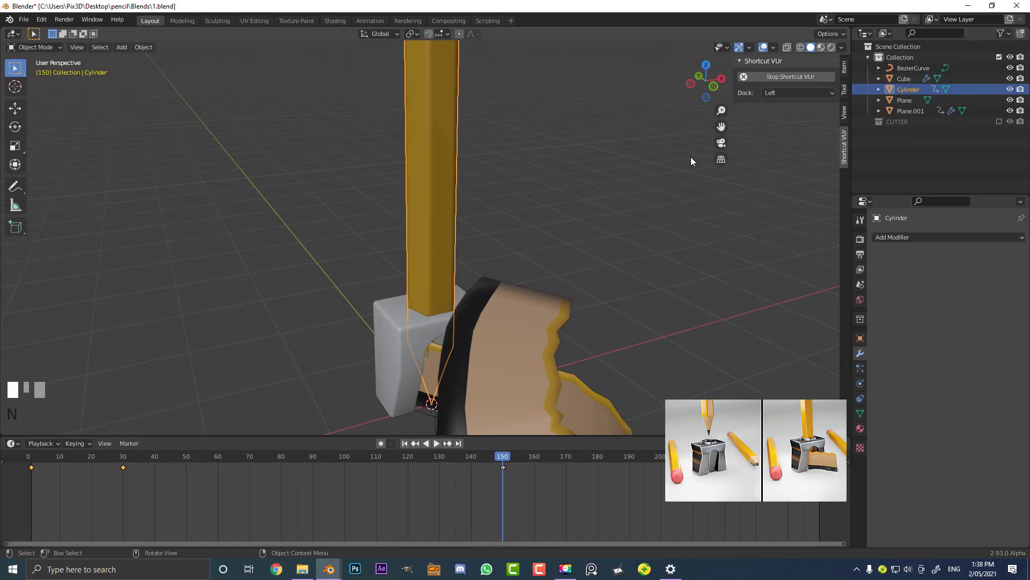
pyautogui.click(845, 66)
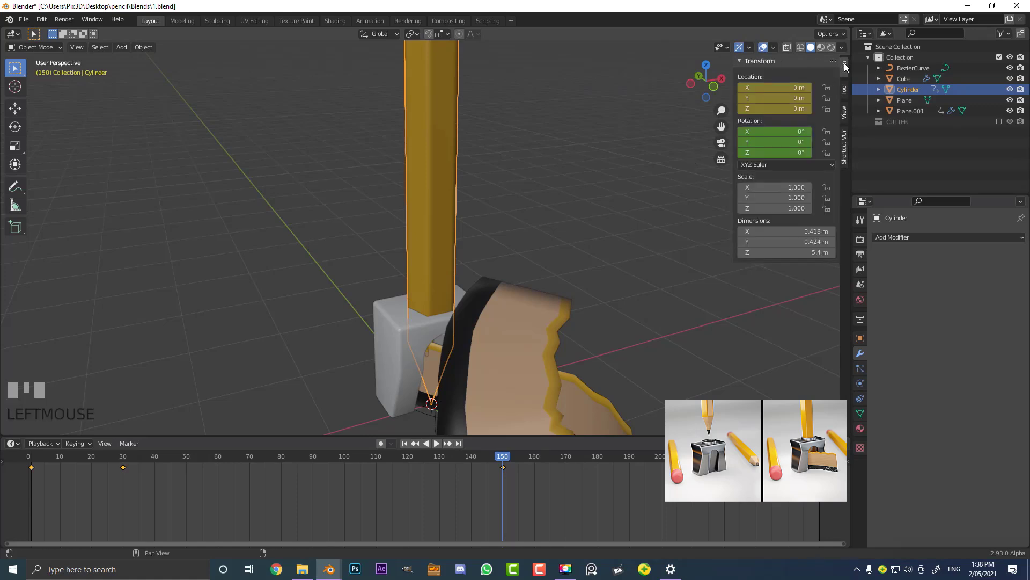
pyautogui.click(767, 153)
pyautogui.rightClick(767, 150)
pyautogui.moveTo(762, 153)
pyautogui.mouseDown()
pyautogui.moveTo(832, 152)
pyautogui.moveTo(776, 153)
pyautogui.mouseUp()
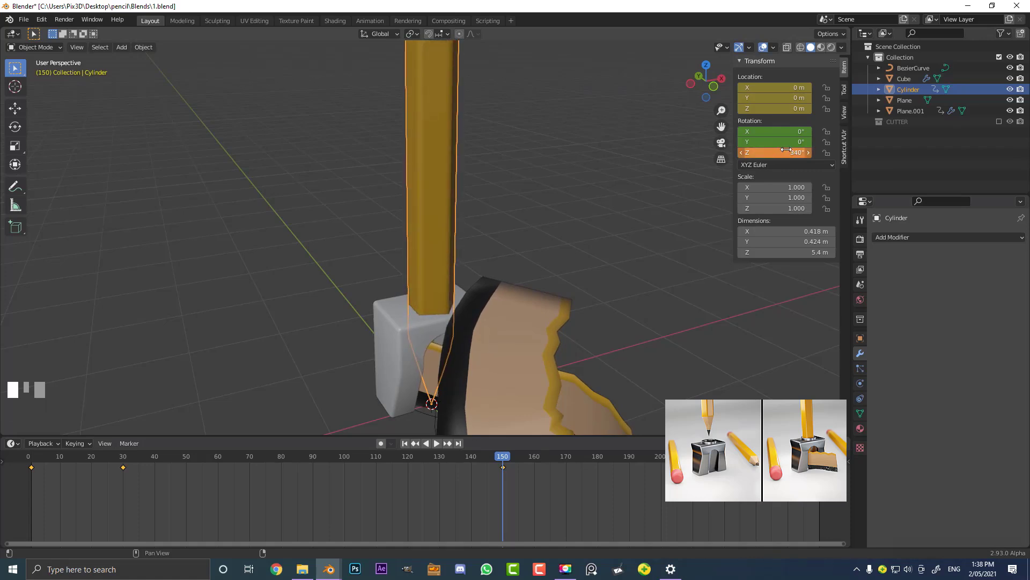
pyautogui.press('i')
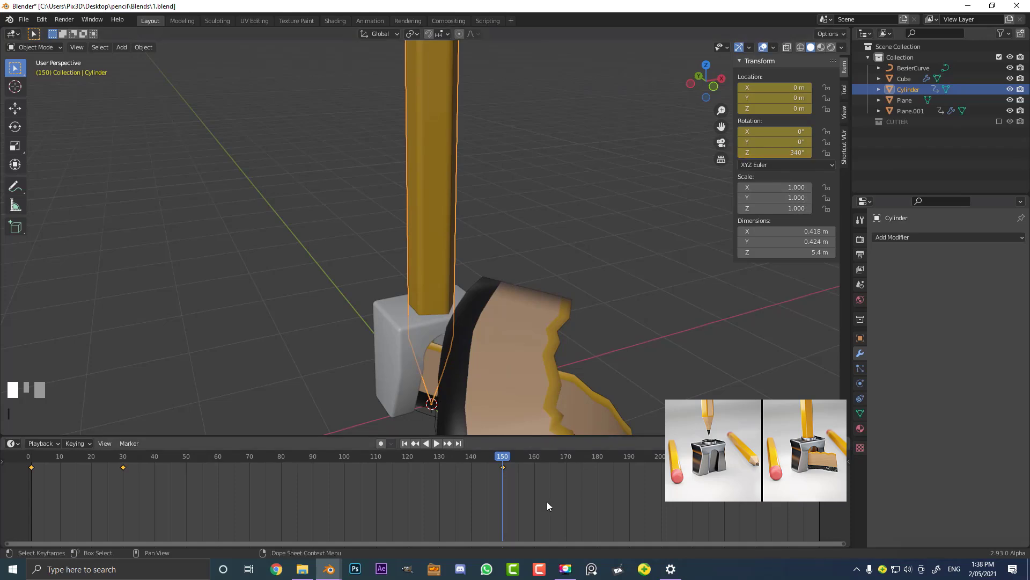
# Set the interpolation of the pencil's keyframes at frames 30 and 150 to Linear
pyautogui.moveTo(537, 478); pyautogui.dragTo(92, 461)
pyautogui.press('t')
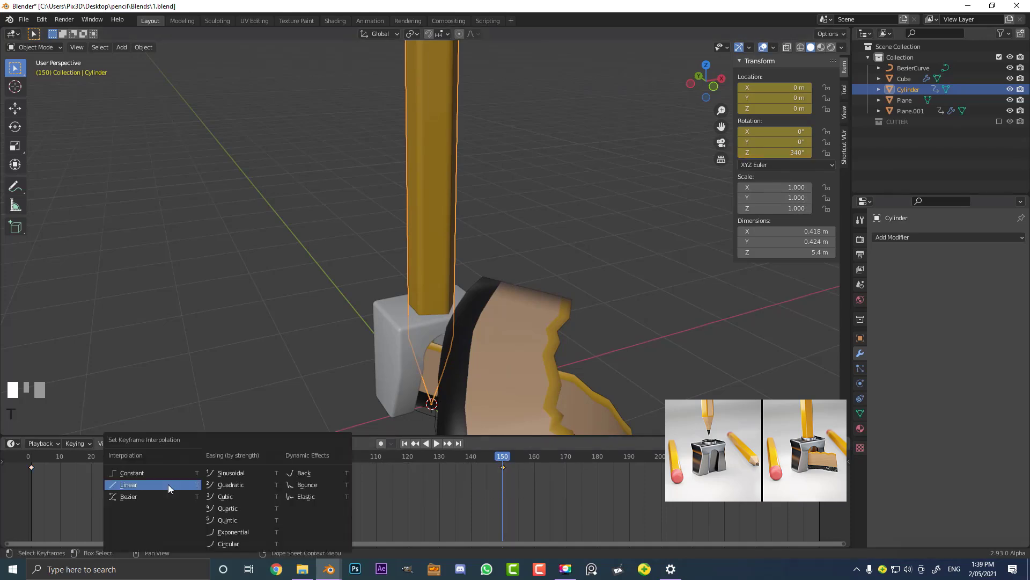
pyautogui.click(137, 485)
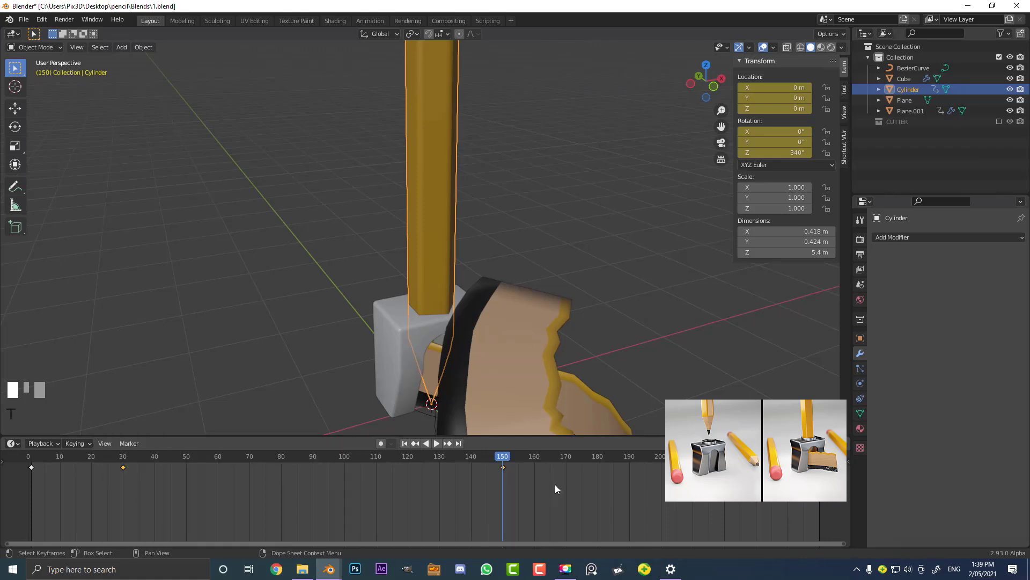
# Replay the animation from the first frame with the pencil deselected, reviewing its spin in the sharpener from another angle
pyautogui.moveTo(510, 463)
pyautogui.mouseDown()
pyautogui.moveTo(394, 455)
pyautogui.moveTo(33, 470)
pyautogui.mouseUp()
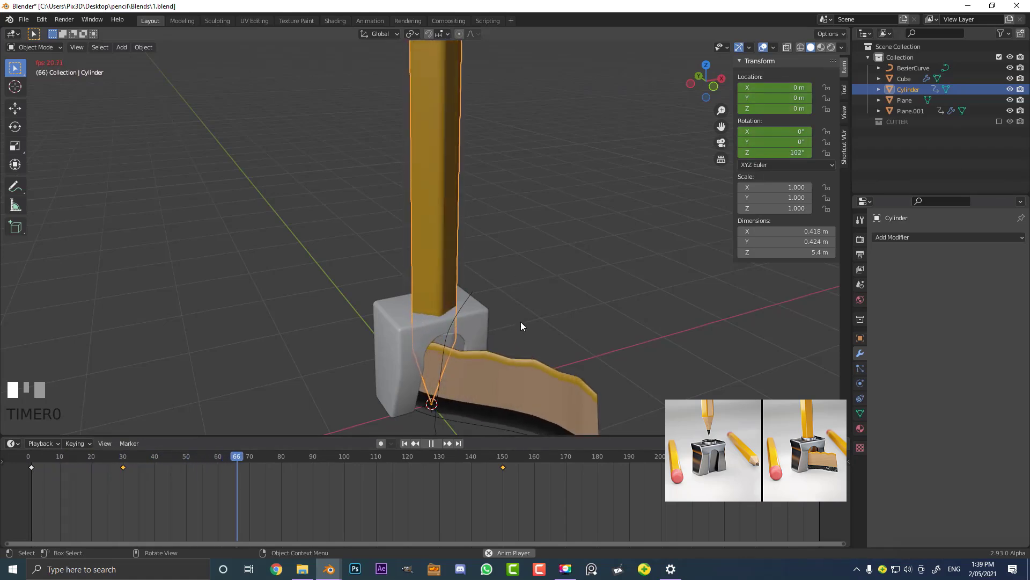
pyautogui.click(506, 323)
pyautogui.scroll(-1, 502, 323)
pyautogui.scroll(-1, 503, 323)
pyautogui.moveTo(503, 323); pyautogui.dragTo(531, 320, button='middle')
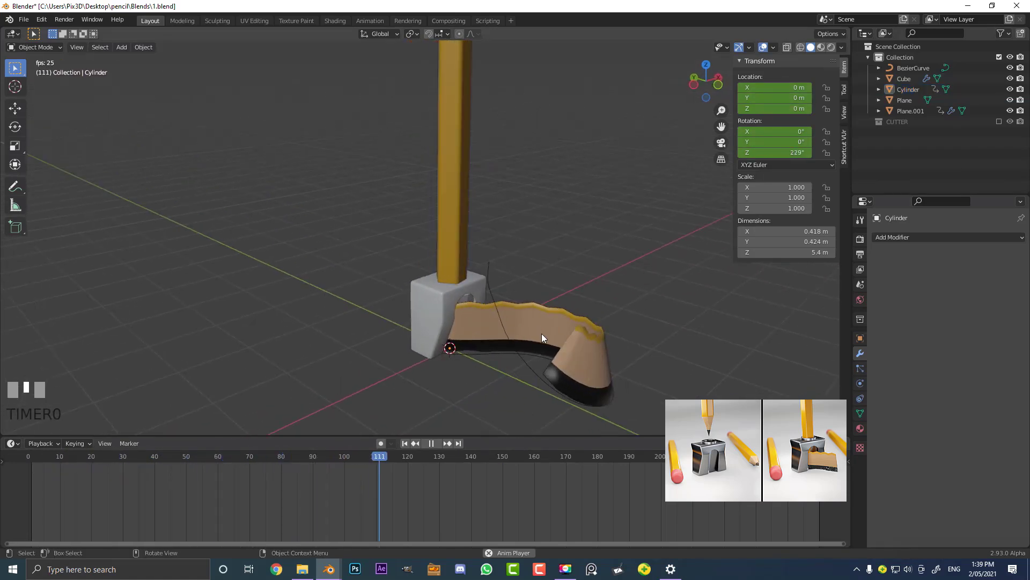
pyautogui.press('space')
# Select the pencil, set its Z rotation at frame 150 to 345° and keyframe the new value
pyautogui.click(456, 218)
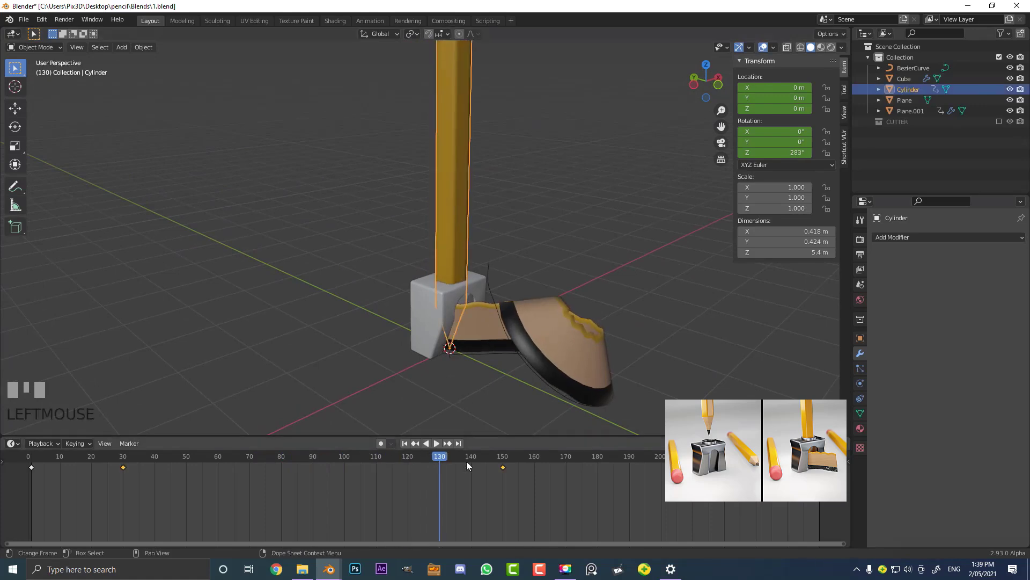
pyautogui.moveTo(440, 457); pyautogui.dragTo(500, 472)
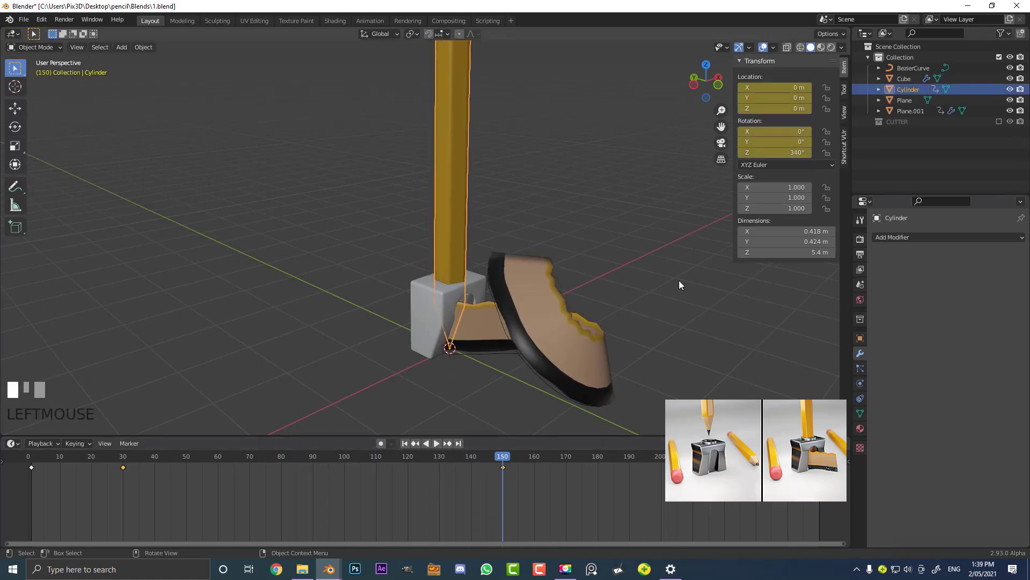
pyautogui.moveTo(767, 152); pyautogui.dragTo(768, 155)
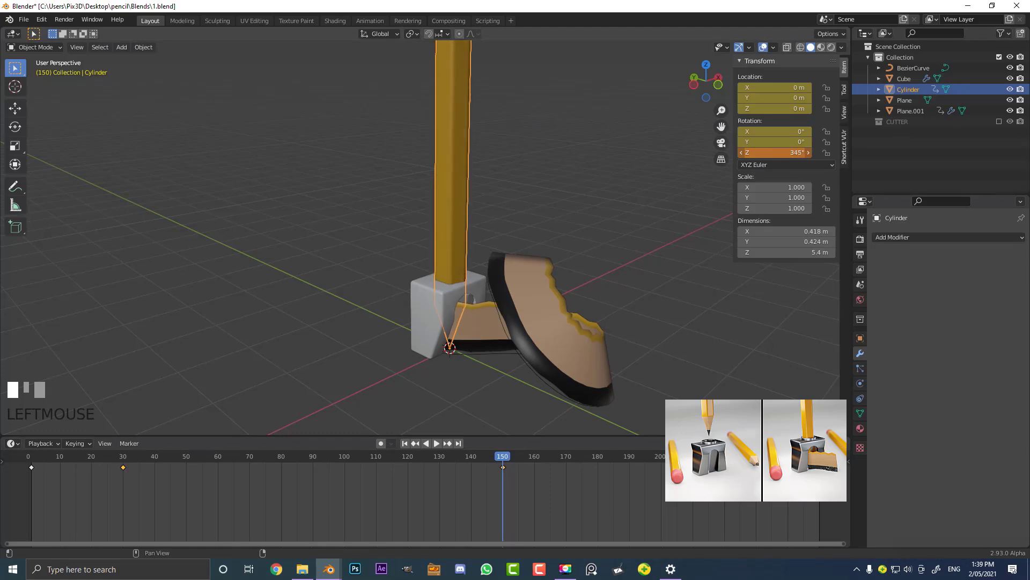
pyautogui.press('i')
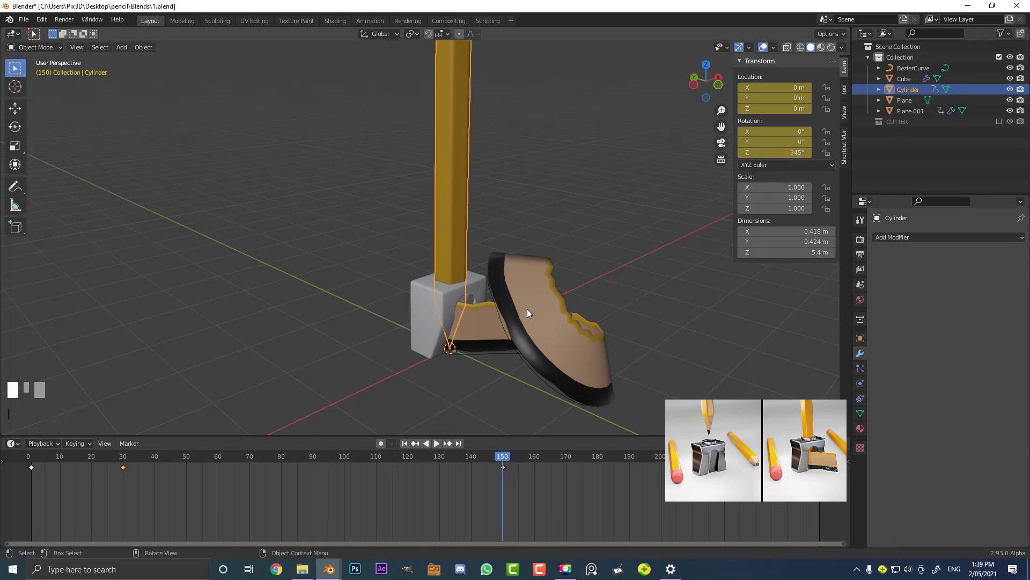
# Deselect the pencil, get a close view of the sharpener and add a mesh circle at the 3D cursor
pyautogui.moveTo(555, 302); pyautogui.dragTo(557, 337, button='middle')
pyautogui.scroll(4, 554, 307)
pyautogui.scroll(1, 554, 307)
pyautogui.click(588, 310)
pyautogui.moveTo(617, 343)
pyautogui.mouseDown(button='middle')
pyautogui.moveTo(608, 310)
pyautogui.moveTo(588, 311)
pyautogui.moveTo(609, 311)
pyautogui.moveTo(626, 330)
pyautogui.moveTo(553, 338)
pyautogui.moveTo(340, 276)
pyautogui.moveTo(363, 279)
pyautogui.mouseUp(button='middle')
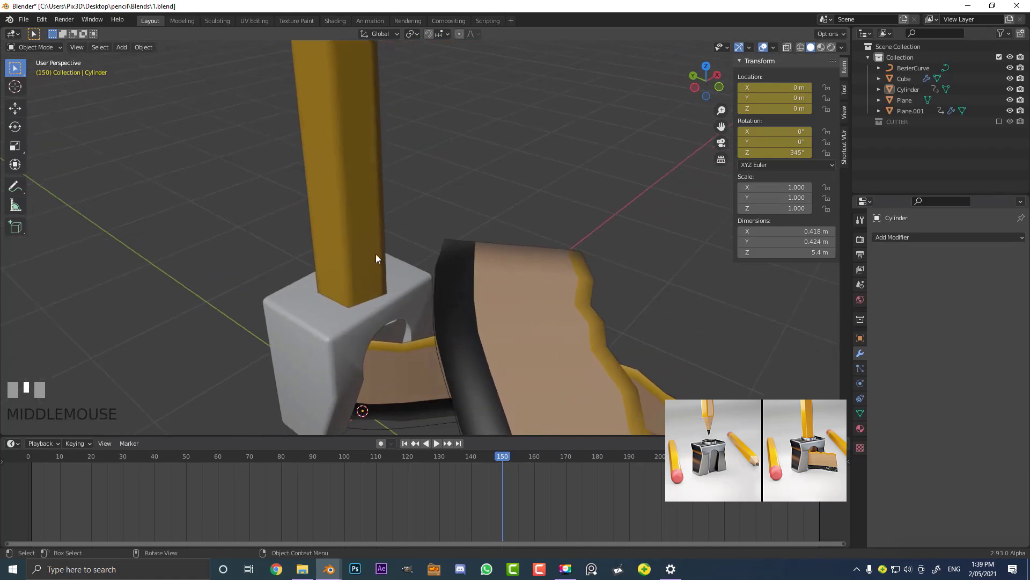
pyautogui.hotkey('shift', 'a')
pyautogui.moveTo(375, 254)
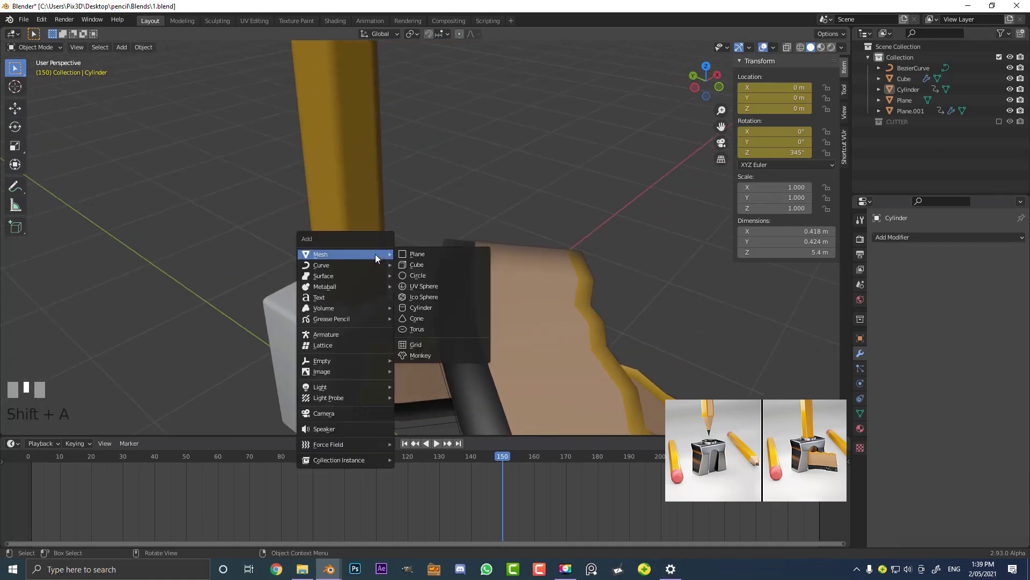
pyautogui.click(426, 279)
# Raise the circle about 0.88 m along Z and scale it to about 0.5 m across so it surrounds the pencil
pyautogui.scroll(-3, 426, 279)
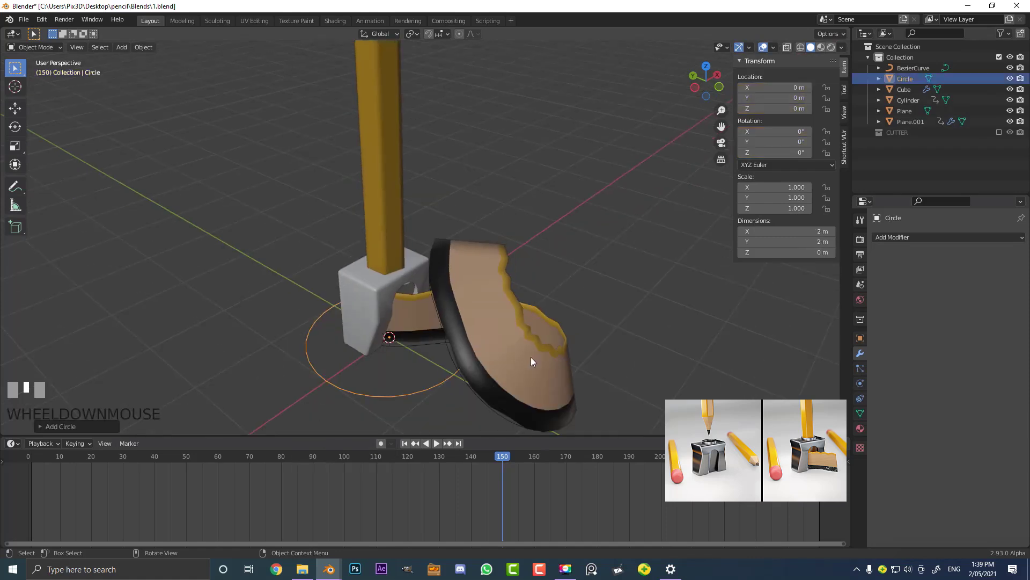
pyautogui.press('g')
pyautogui.press('z')
pyautogui.click(604, 371)
pyautogui.press('s')
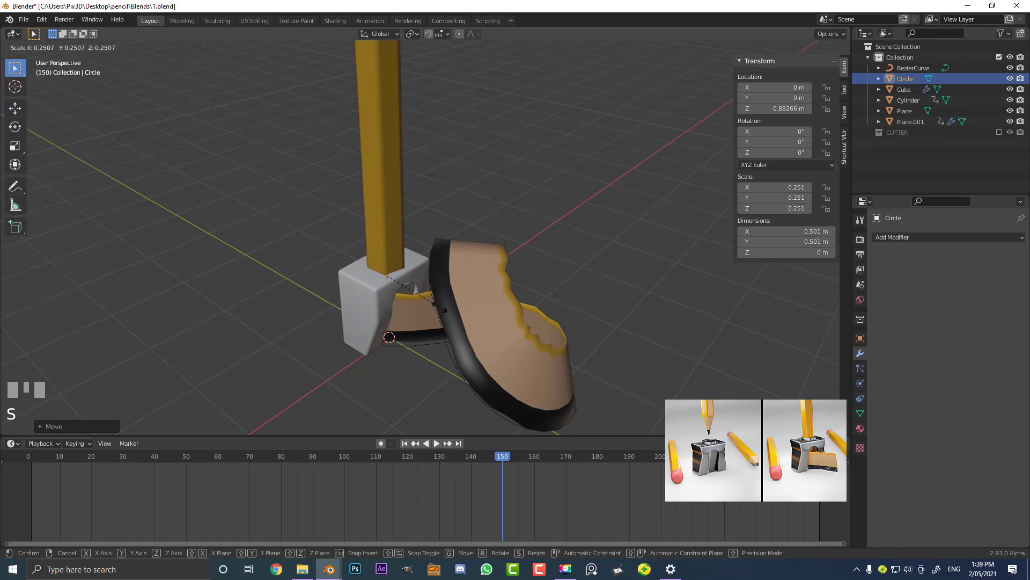
pyautogui.click(444, 310)
# In Edit Mode, extrude the circle upward about 0.25 m along Z to form a collar above the sharpener's top
pyautogui.press('Tab')
pyautogui.press('z')
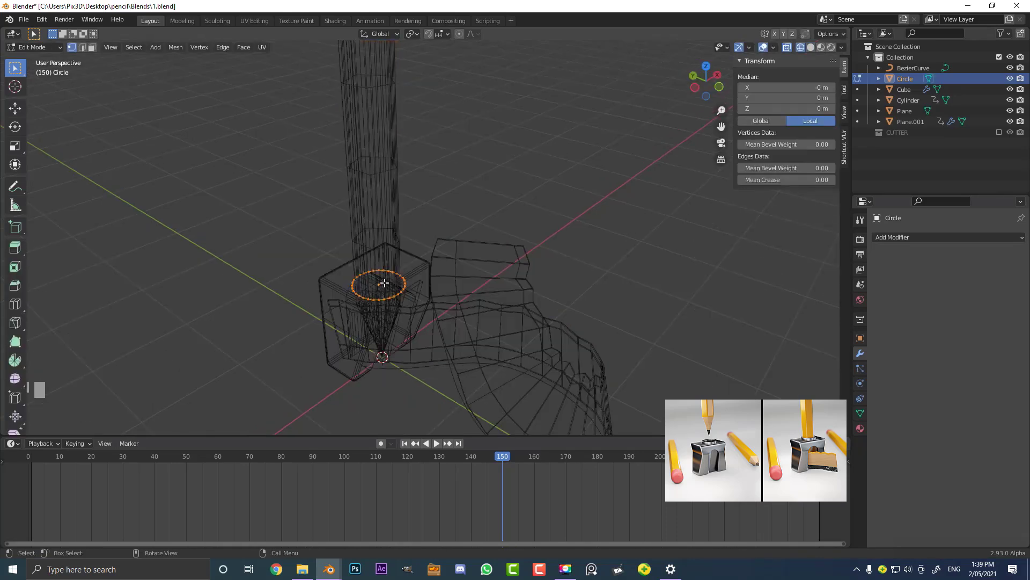
pyautogui.press('e')
pyautogui.press('z')
pyautogui.click(421, 311)
pyautogui.press('z')
pyautogui.click(473, 310)
# Extrude the collar's top edge loop inward by scaling it to about 0.89 to give the rim thickness
pyautogui.scroll(1, 421, 309)
pyautogui.moveTo(418, 310); pyautogui.dragTo(423, 338, button='middle')
pyautogui.scroll(1, 423, 340)
pyautogui.press('s')
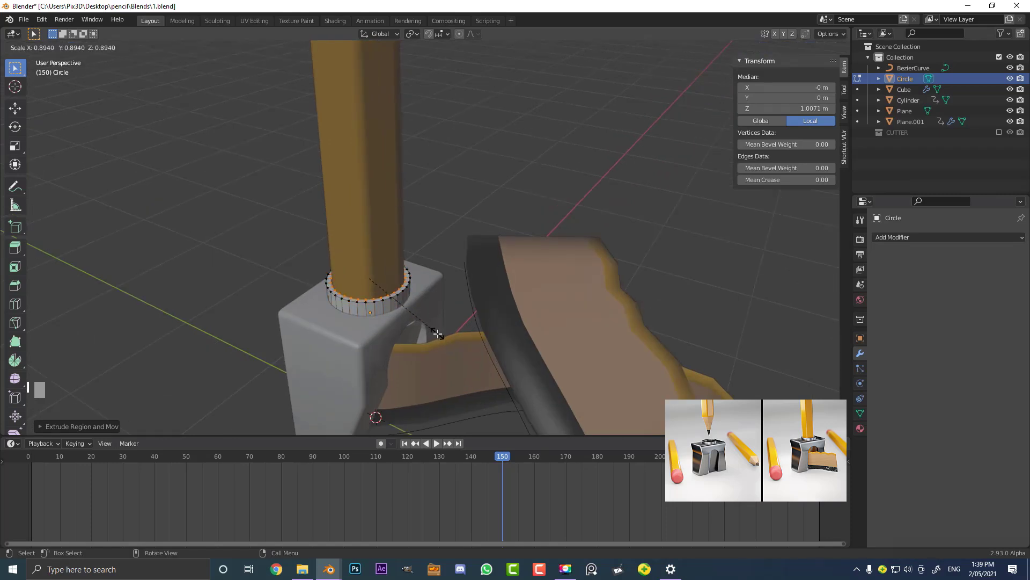
pyautogui.click(438, 333)
# Extrude the collar's inner rim down along Z to about 0.61 m local height and leave Edit Mode
pyautogui.scroll(3, 371, 336)
pyautogui.keyDown('shift'); pyautogui.moveTo(357, 336); pyautogui.dragTo(406, 319, button='middle'); pyautogui.keyUp('shift')
pyautogui.press('e')
pyautogui.press('z')
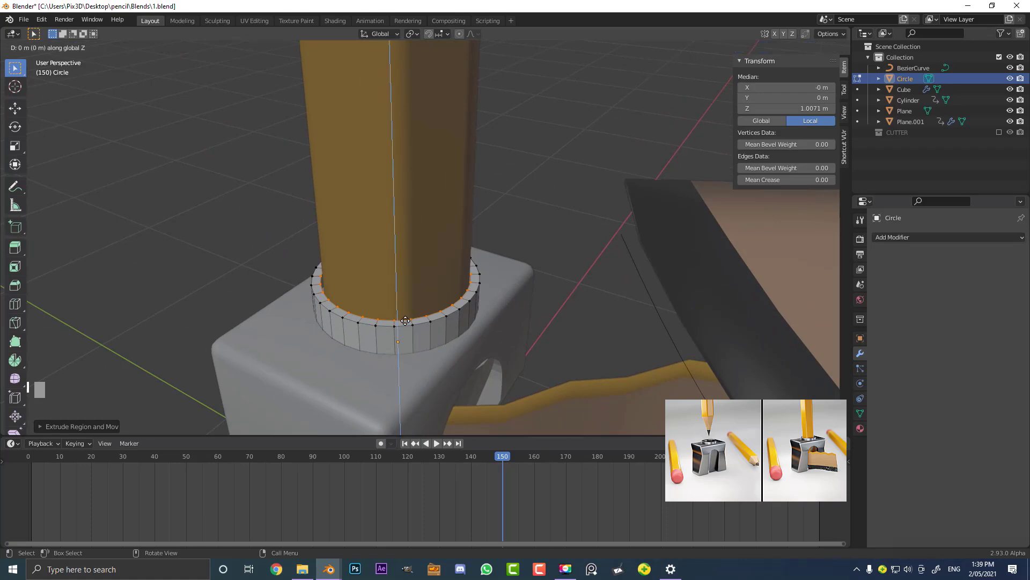
pyautogui.click(412, 346)
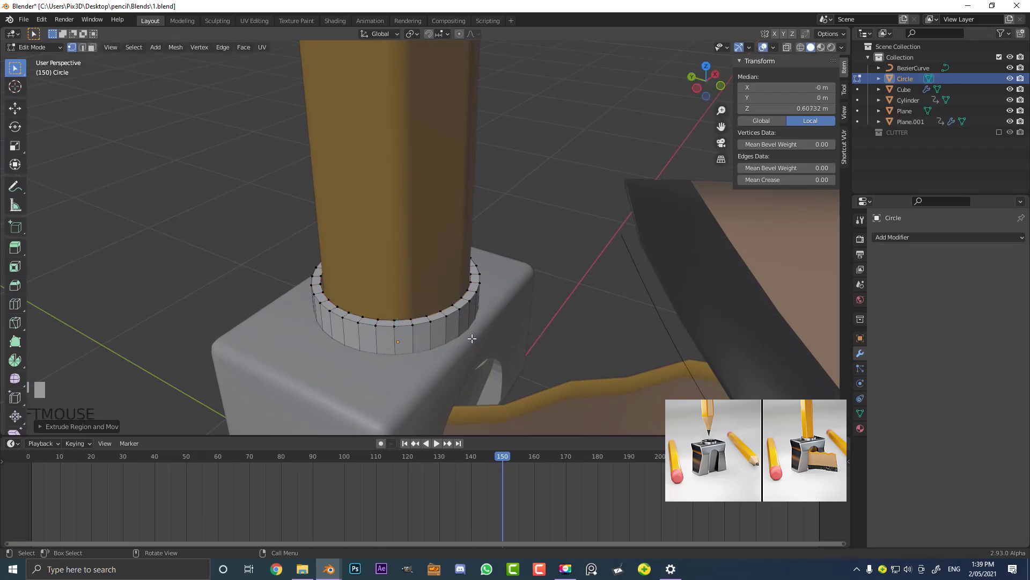
pyautogui.press('Tab')
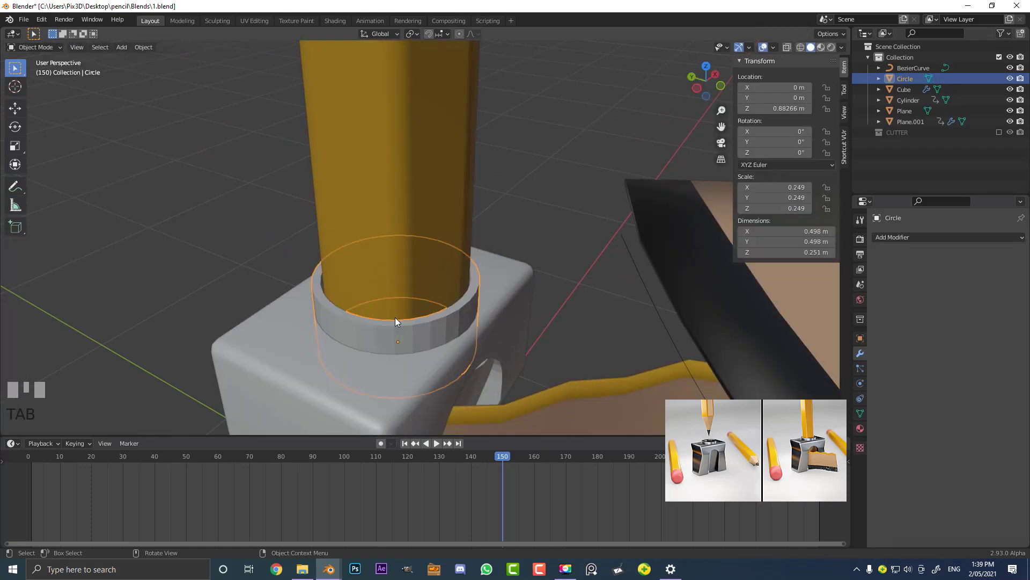
# Add a Bevel modifier to the collar and apply the object's scale
pyautogui.click(907, 237)
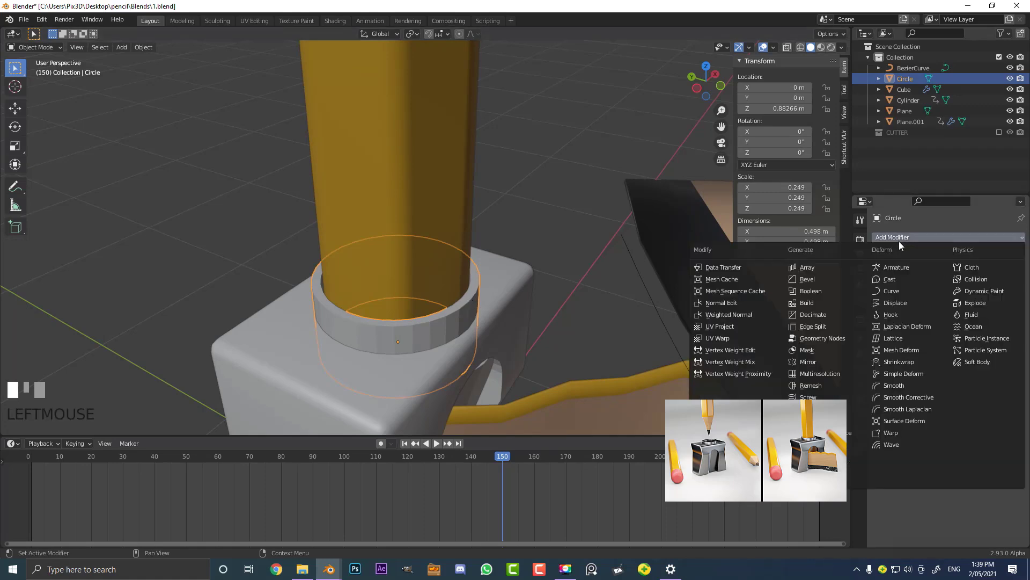
pyautogui.click(817, 275)
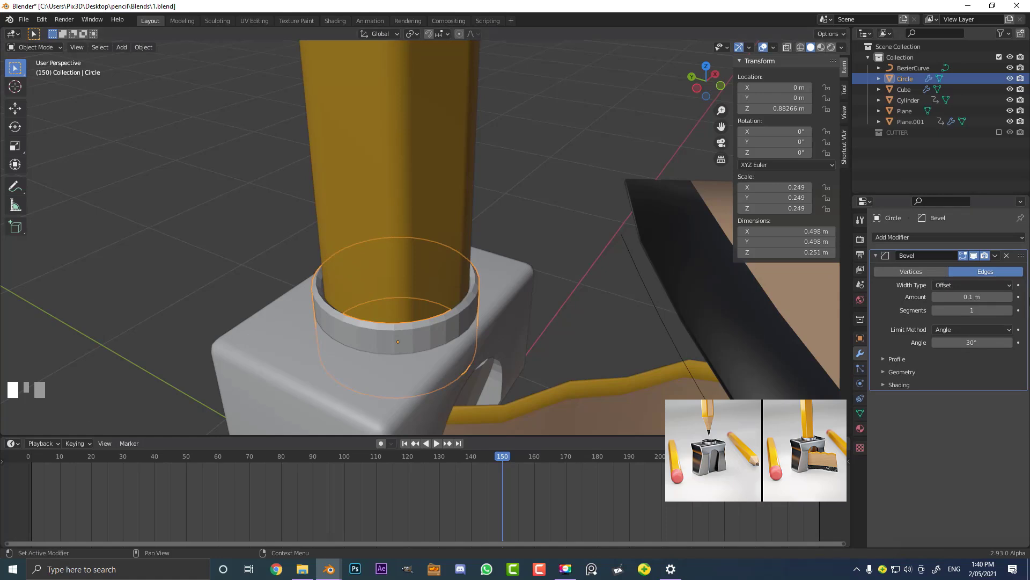
pyautogui.hotkey('ctrl', 'a')
pyautogui.click(552, 260)
# Set the collar's bevel amount to 0.005 m with 4 segments
pyautogui.keyDown('shift'); pyautogui.moveTo(992, 297); pyautogui.dragTo(961, 298); pyautogui.keyUp('shift')
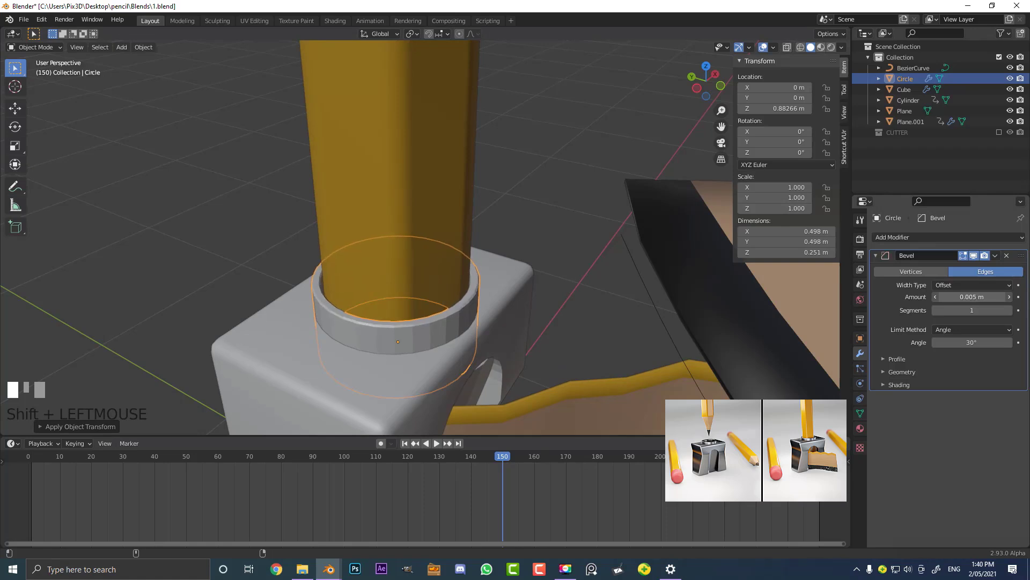
pyautogui.scroll(3, 443, 356)
pyautogui.click(1009, 310)
pyautogui.click(1009, 311)
pyautogui.click(1009, 311)
# Shade the collar smooth, deselect it and check it from the front of the sharpener
pyautogui.click(143, 47)
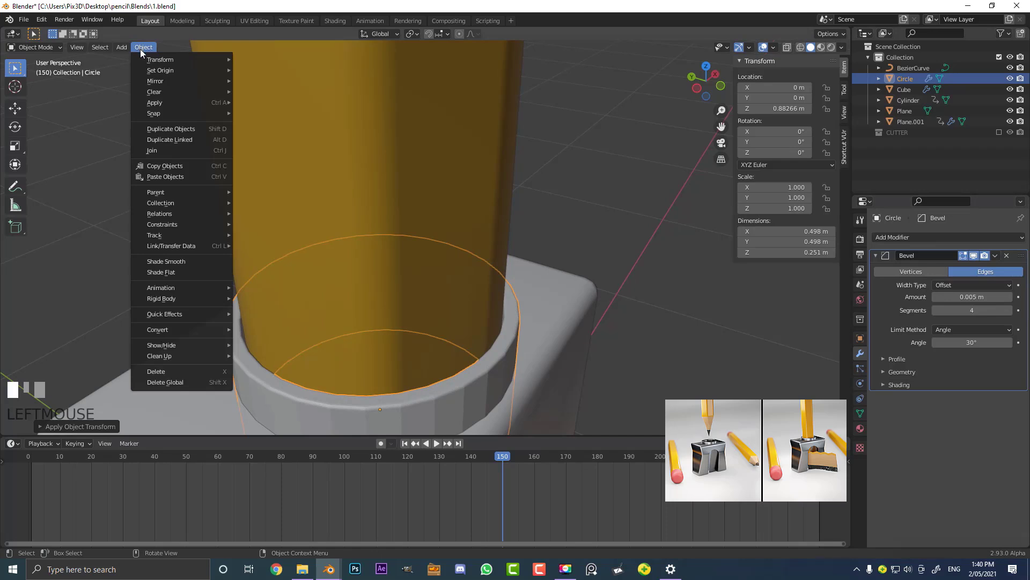
pyautogui.scroll(-3, 492, 353)
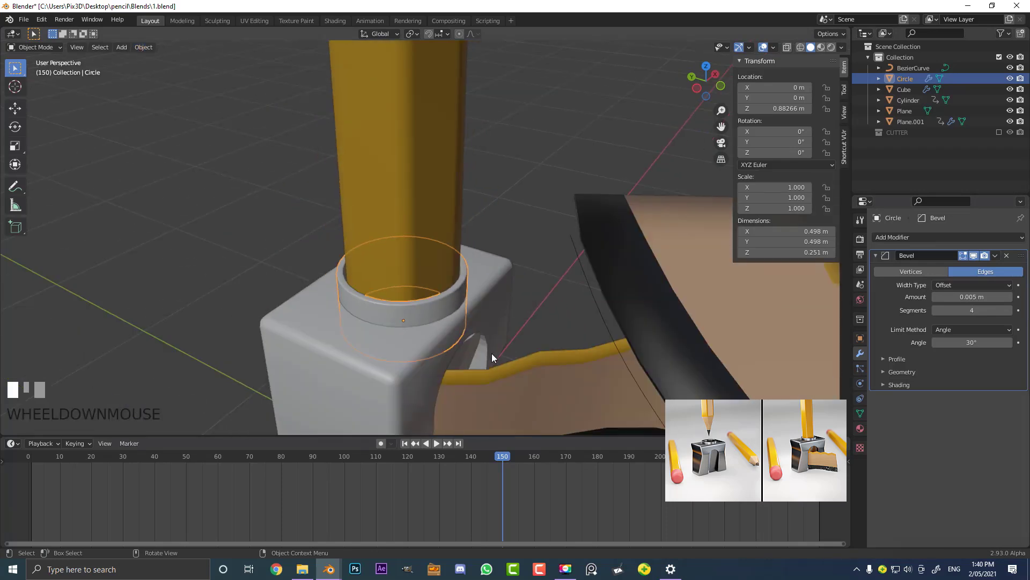
pyautogui.click(491, 353)
pyautogui.moveTo(518, 348); pyautogui.dragTo(483, 322, button='middle')
pyautogui.scroll(-1, 408, 239)
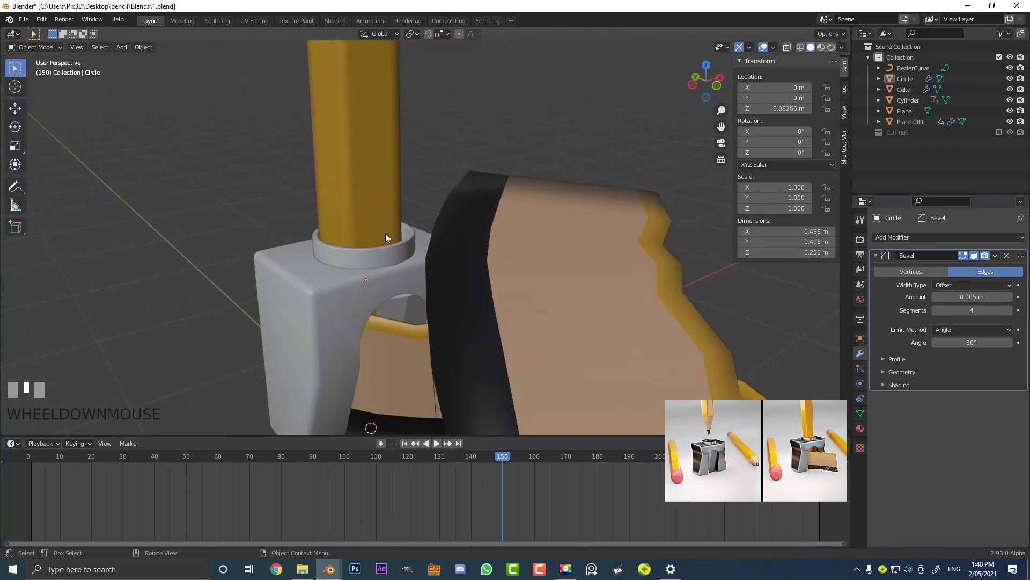
pyautogui.scroll(-3, 416, 279)
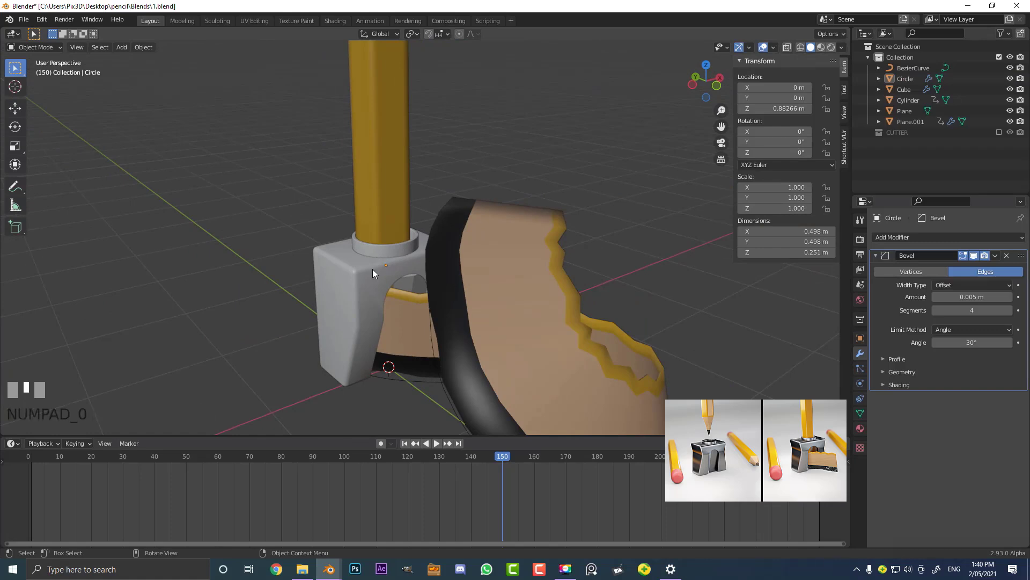
# Add a plane at the origin and scale it uniformly to about 13.2 m square as the ground
pyautogui.moveTo(373, 273); pyautogui.dragTo(373, 292, button='middle')
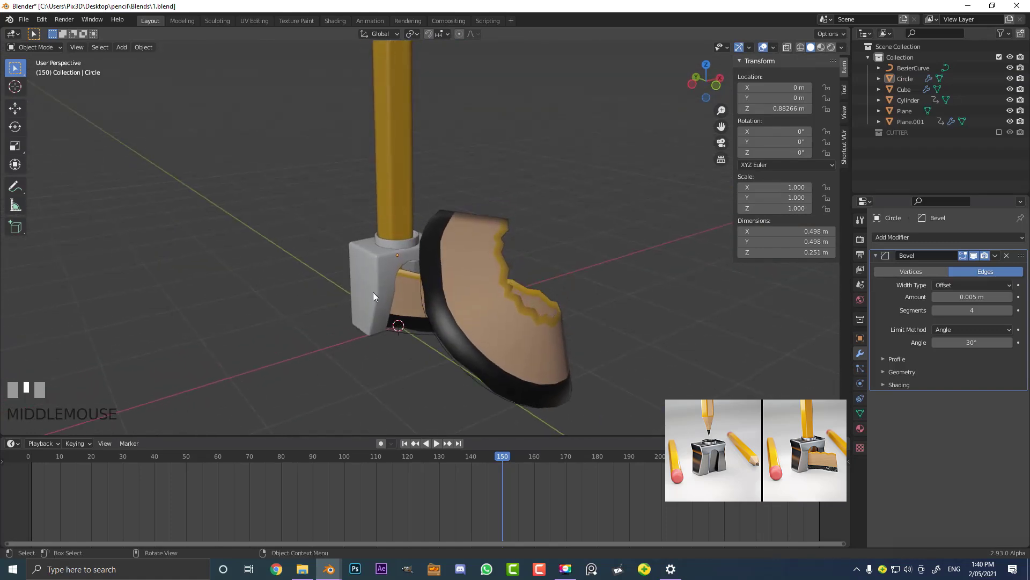
pyautogui.hotkey('shift', 'a')
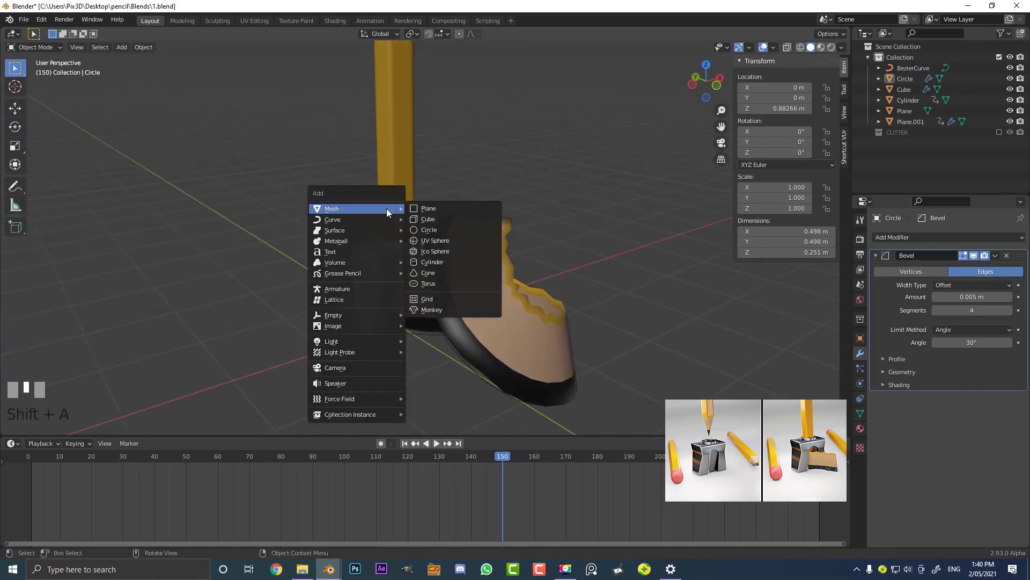
pyautogui.click(429, 208)
pyautogui.scroll(-4, 483, 250)
pyautogui.press('s')
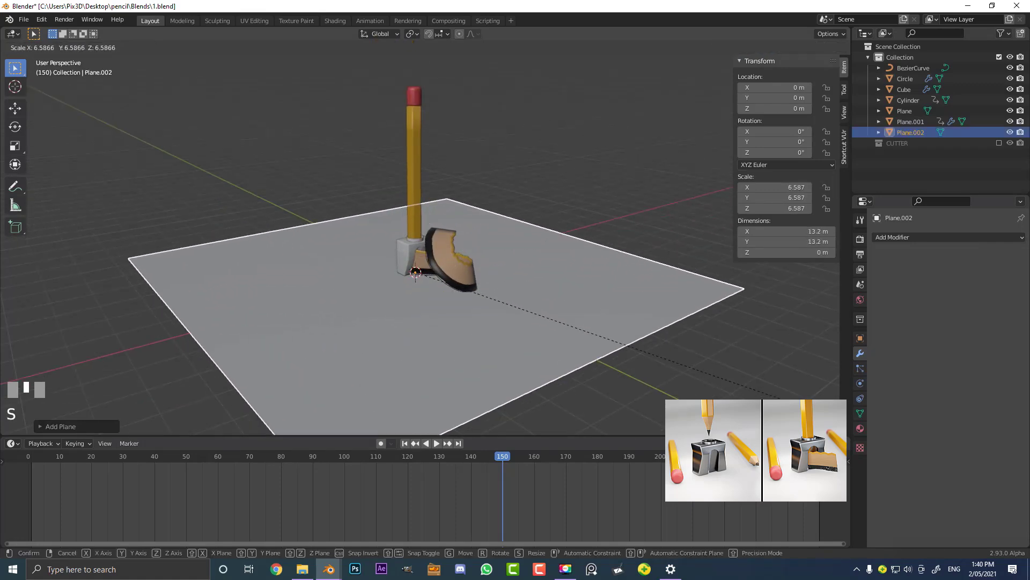
pyautogui.click(568, 295)
# Stretch the ground plane along X to about 25.7 m wide
pyautogui.moveTo(568, 293); pyautogui.dragTo(536, 309, button='middle')
pyautogui.scroll(-3, 537, 309)
pyautogui.press('s')
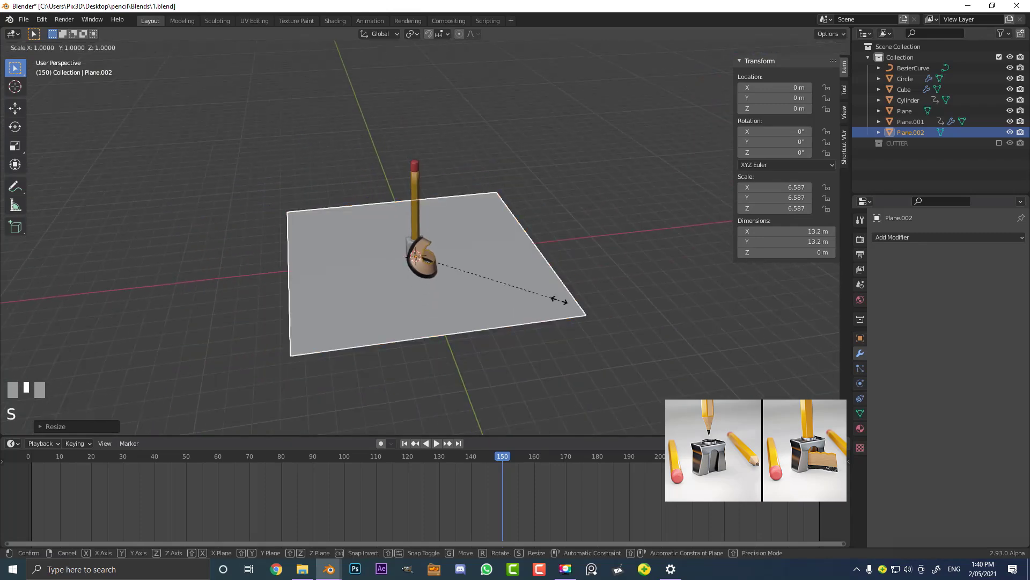
pyautogui.press('x')
pyautogui.click(711, 298)
# In Edit Mode, extrude the ground plane's long edge behind the sharpener straight up along Z to about 8.8 m
pyautogui.moveTo(543, 247); pyautogui.dragTo(449, 248, button='middle')
pyautogui.press('Tab')
pyautogui.click(81, 47)
pyautogui.click(528, 224)
pyautogui.keyDown('shift'); pyautogui.moveTo(530, 224); pyautogui.dragTo(483, 200, button='middle'); pyautogui.keyUp('shift')
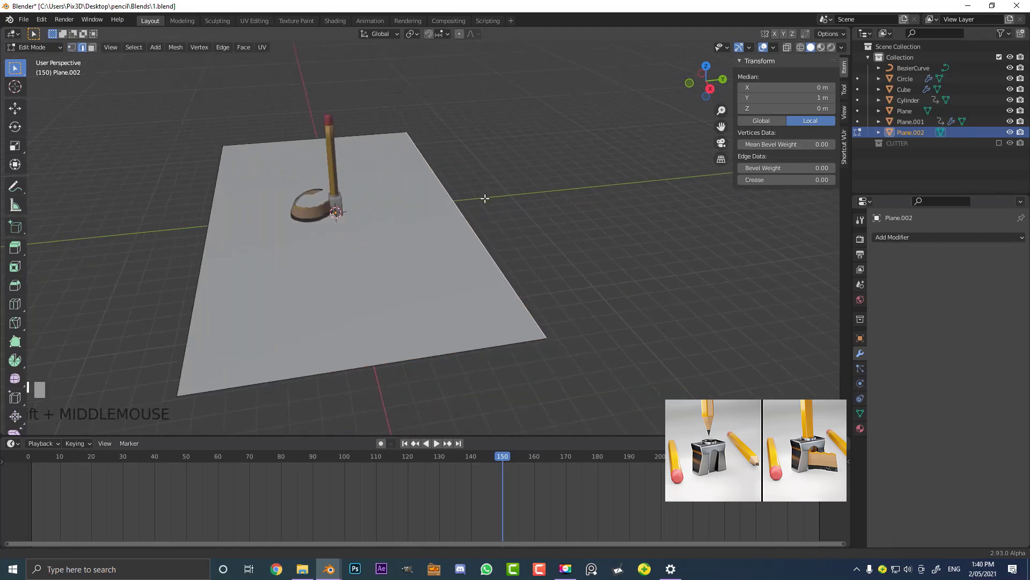
pyautogui.press('e')
pyautogui.press('z')
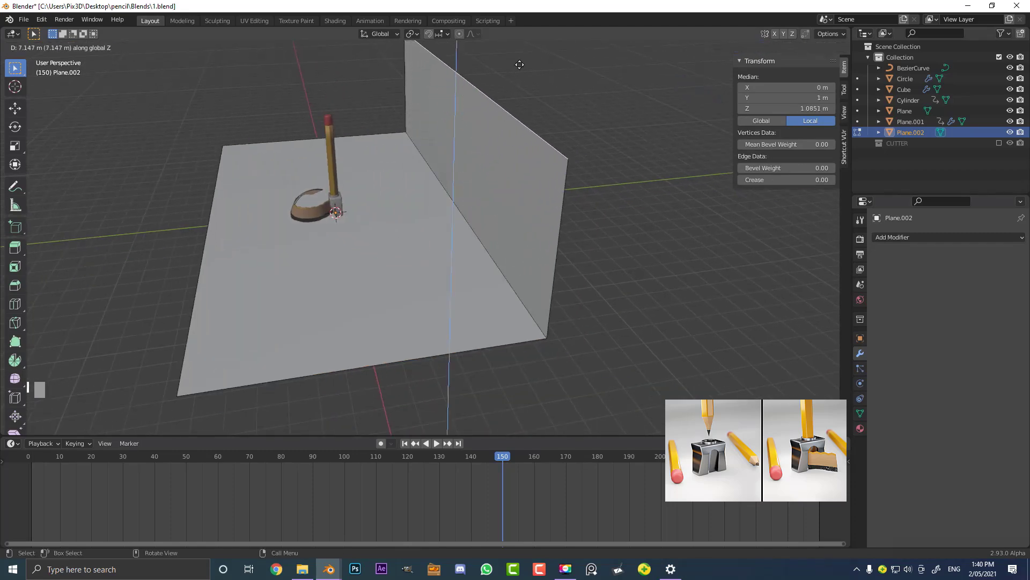
pyautogui.click(530, 428)
# Move the wall's upper edge outward along Y to about 1.99 m local so the backdrop leans back
pyautogui.scroll(-3, 545, 220)
pyautogui.press('g')
pyautogui.press('y')
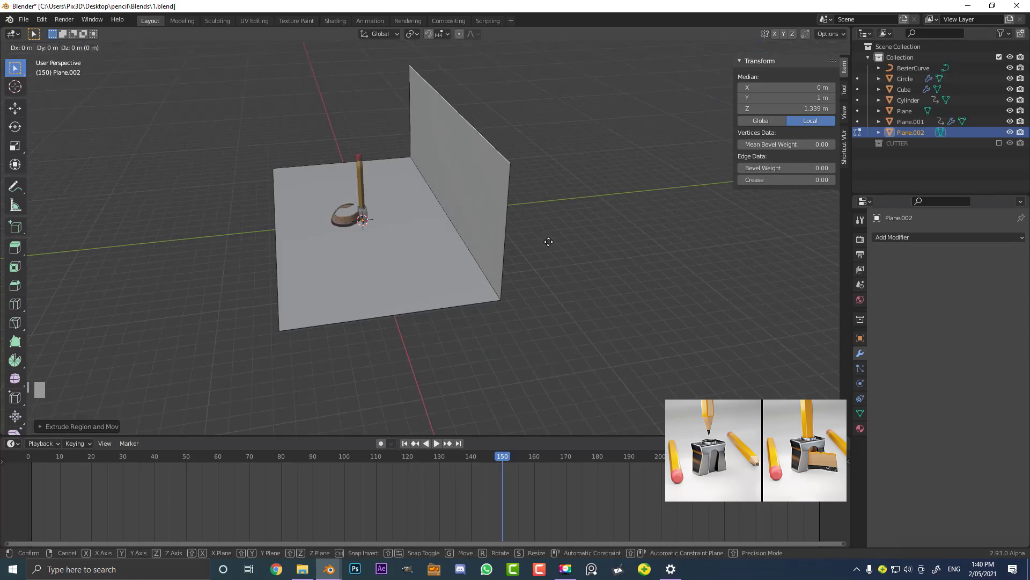
pyautogui.click(632, 230)
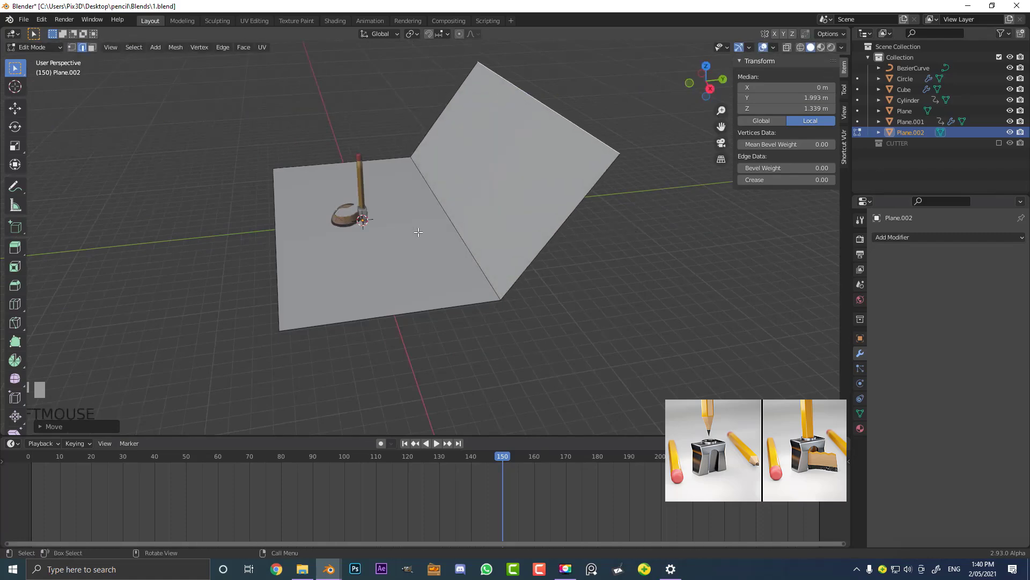
# Bevel the fold between floor and wall about 0.5 m wide with 7 segments, and leave Edit Mode
pyautogui.click(448, 215)
pyautogui.scroll(2, 525, 323)
pyautogui.hotkey('ctrl', 'b')
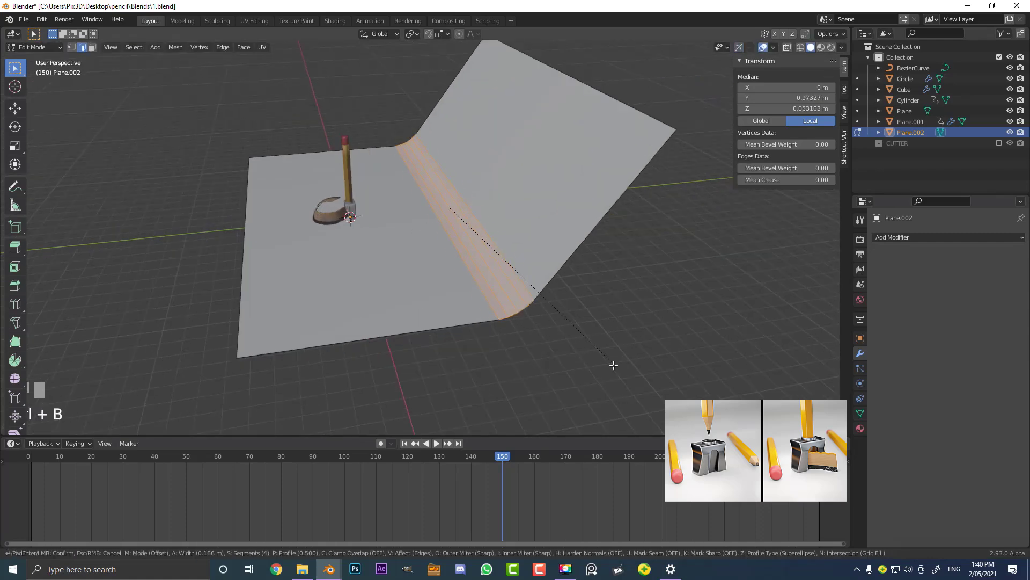
pyautogui.scroll(3, 631, 406)
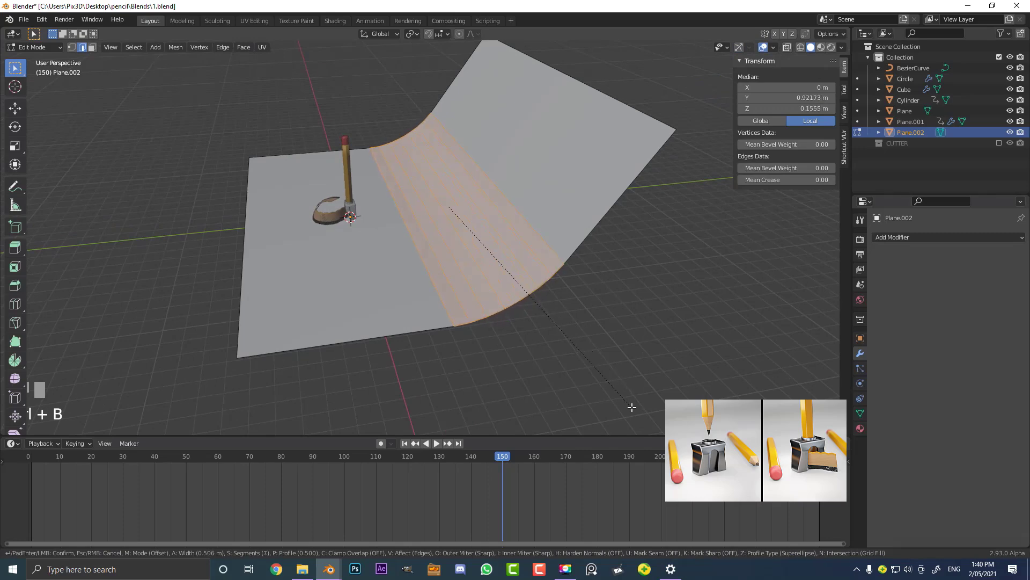
pyautogui.click(632, 407)
pyautogui.press('Tab')
# Add a camera facing the same way as a close view of the sharpener, and look through it
pyautogui.moveTo(469, 311)
pyautogui.mouseDown(button='middle')
pyautogui.moveTo(450, 310)
pyautogui.moveTo(537, 302)
pyautogui.moveTo(559, 279)
pyautogui.moveTo(550, 279)
pyautogui.mouseUp(button='middle')
pyautogui.scroll(4, 539, 302)
pyautogui.scroll(2, 532, 288)
pyautogui.hotkey('shift', 'a')
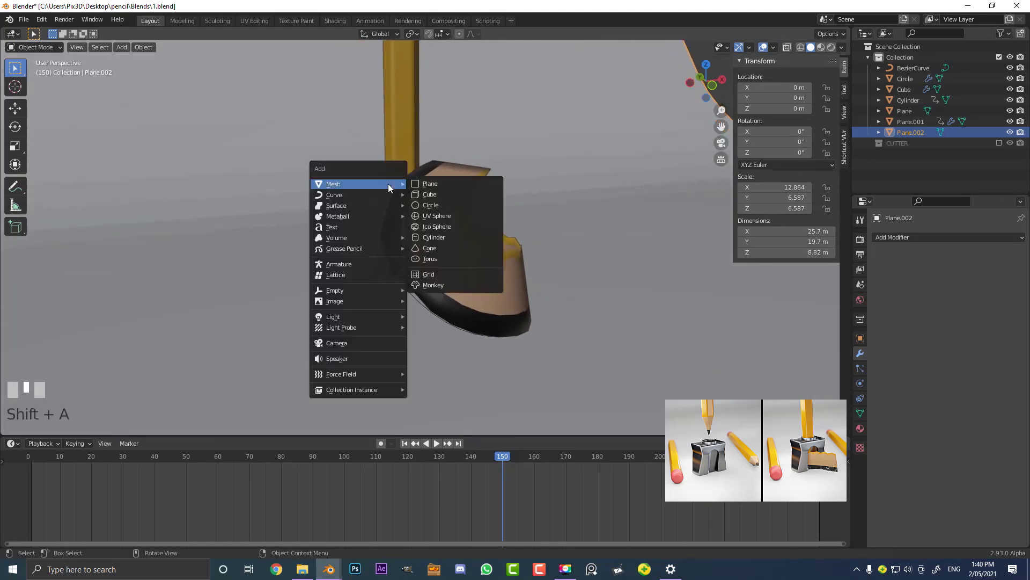
pyautogui.click(349, 343)
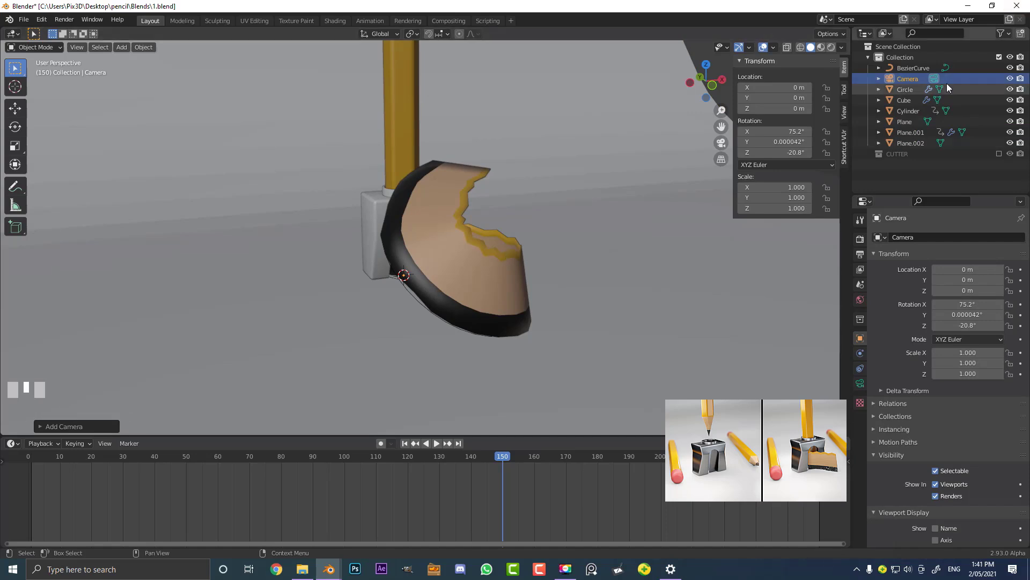
pyautogui.press('KP_0')
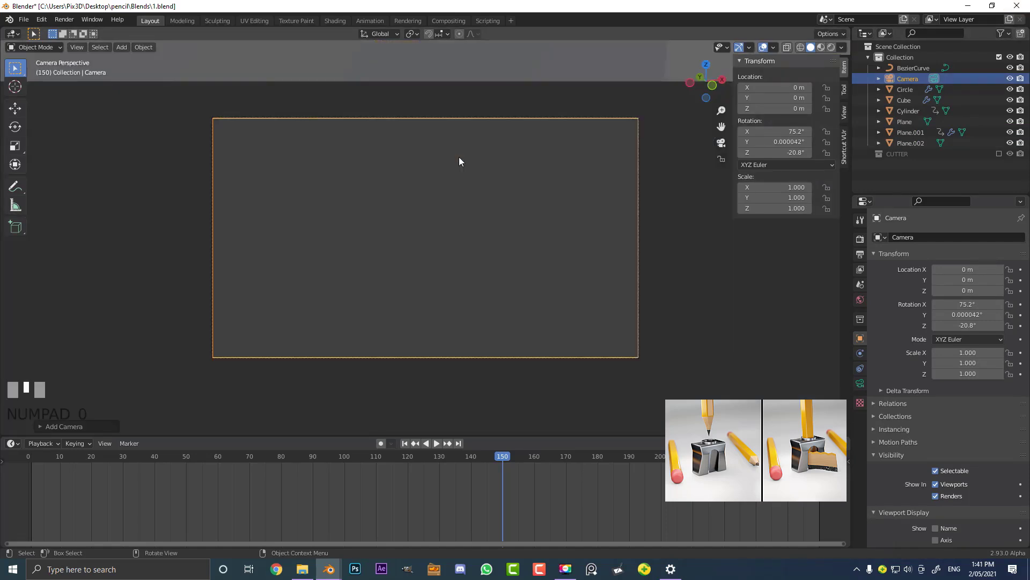
# Pull the camera back along its local Z and shift it to frame the sharpener and shaving
pyautogui.press('g')
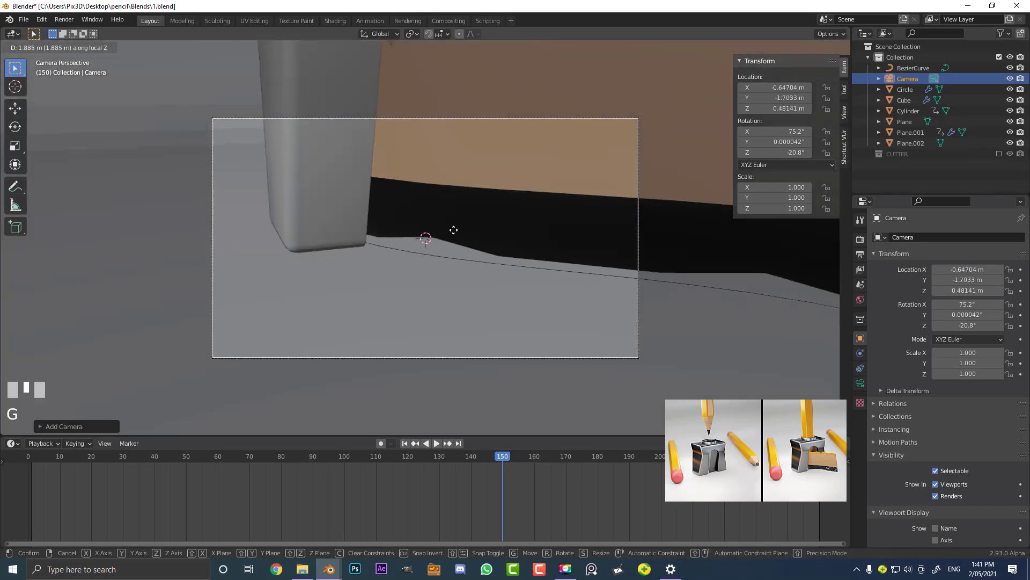
pyautogui.click(444, 292)
pyautogui.press('g')
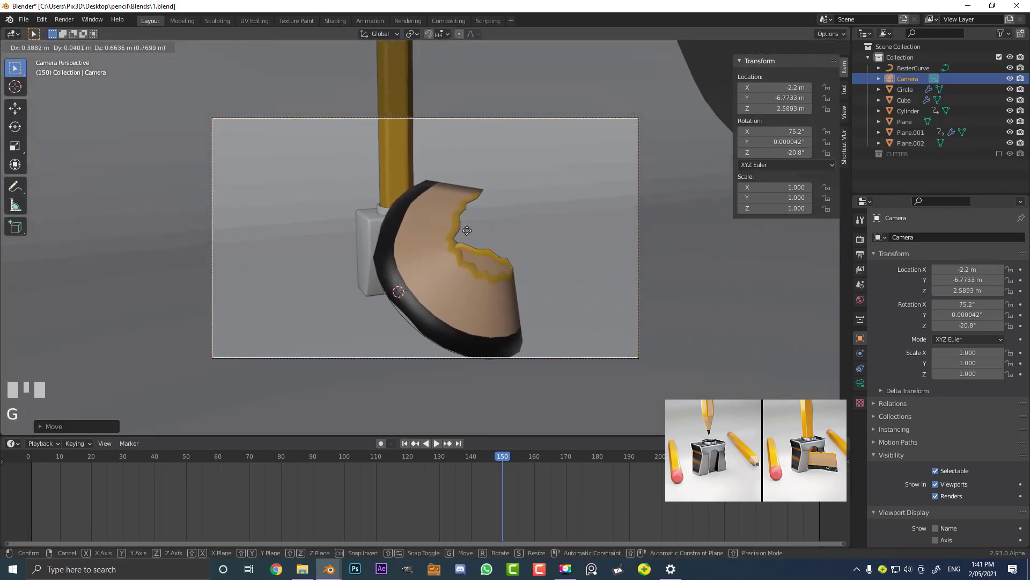
pyautogui.click(464, 246)
# Roll the camera slightly to about 0.5° Y rotation and nudge it to recentre the sharpener
pyautogui.scroll(2, 464, 246)
pyautogui.press('r')
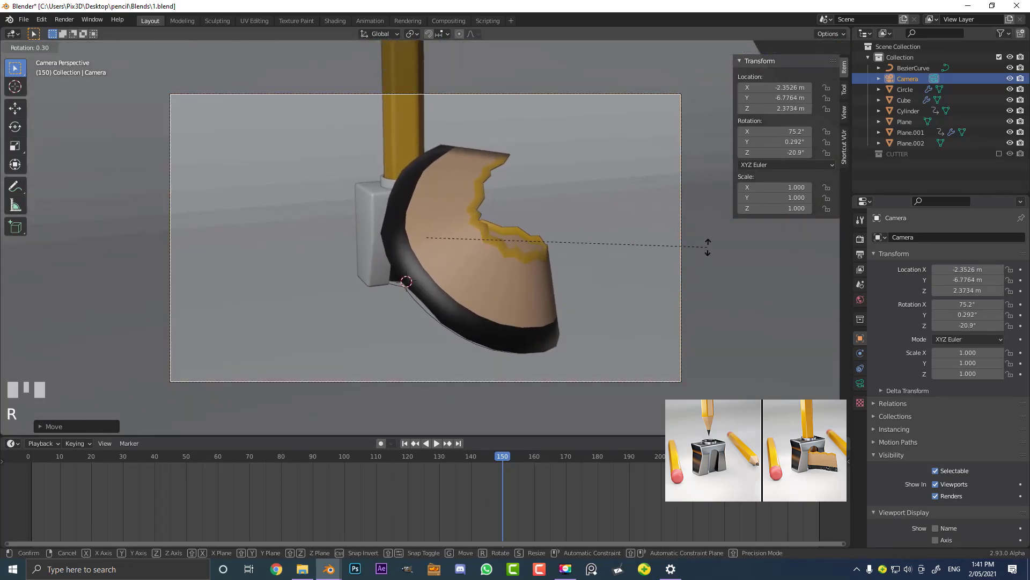
pyautogui.click(703, 276)
pyautogui.press('g')
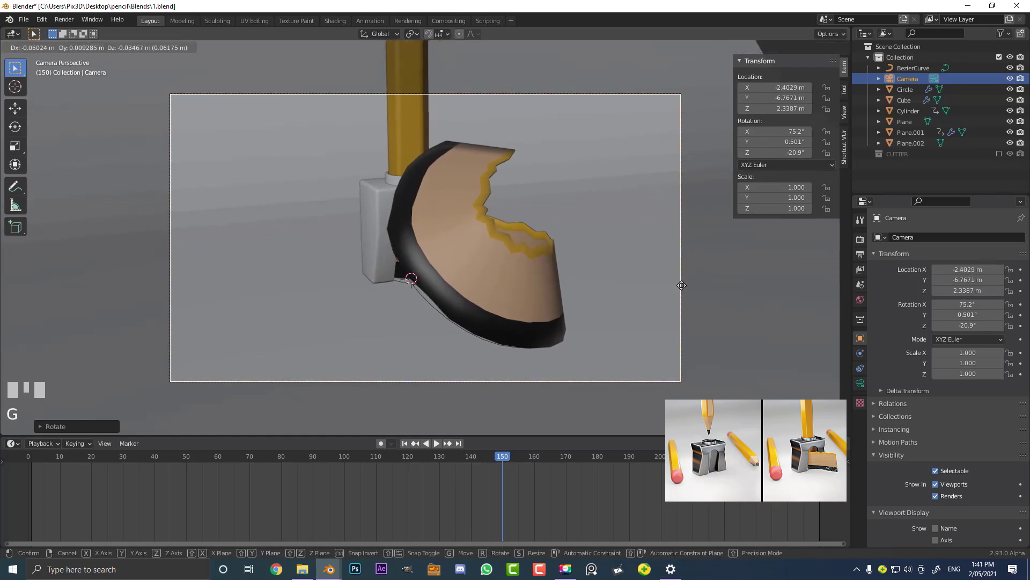
pyautogui.click(676, 282)
# Set the camera's focal length to 95 mm
pyautogui.click(861, 383)
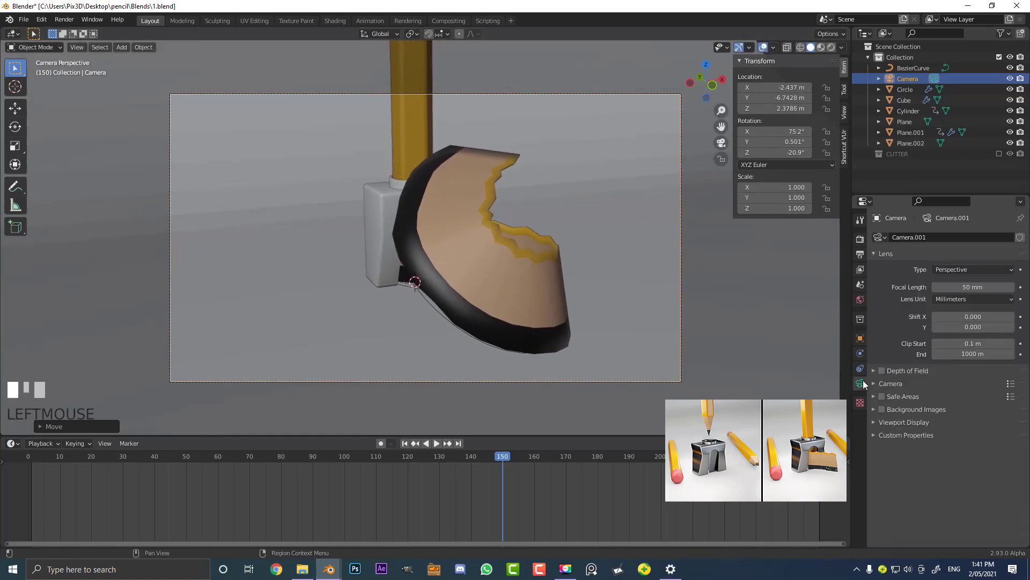
pyautogui.click(951, 291)
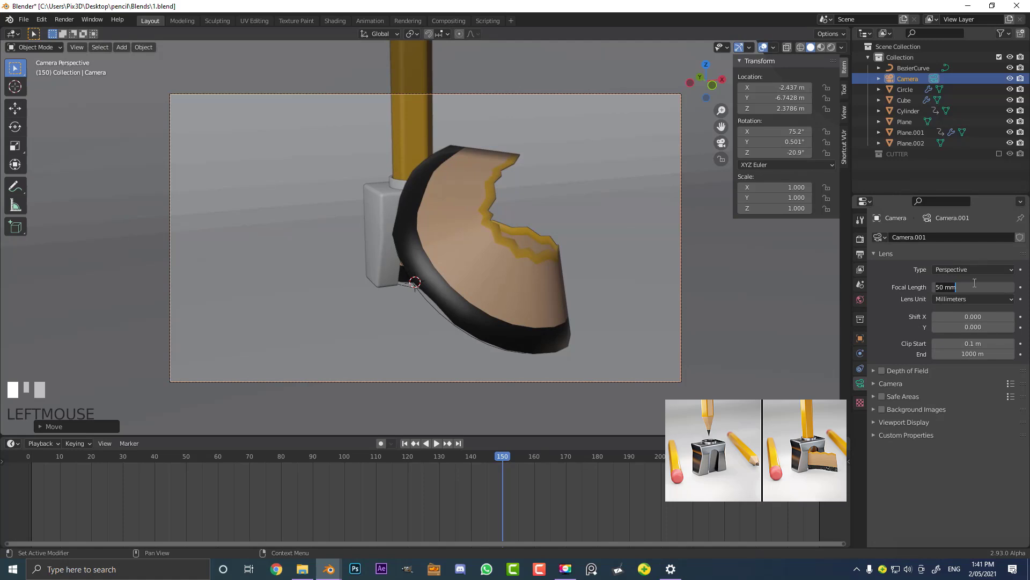
pyautogui.write('95')
pyautogui.press('Return')
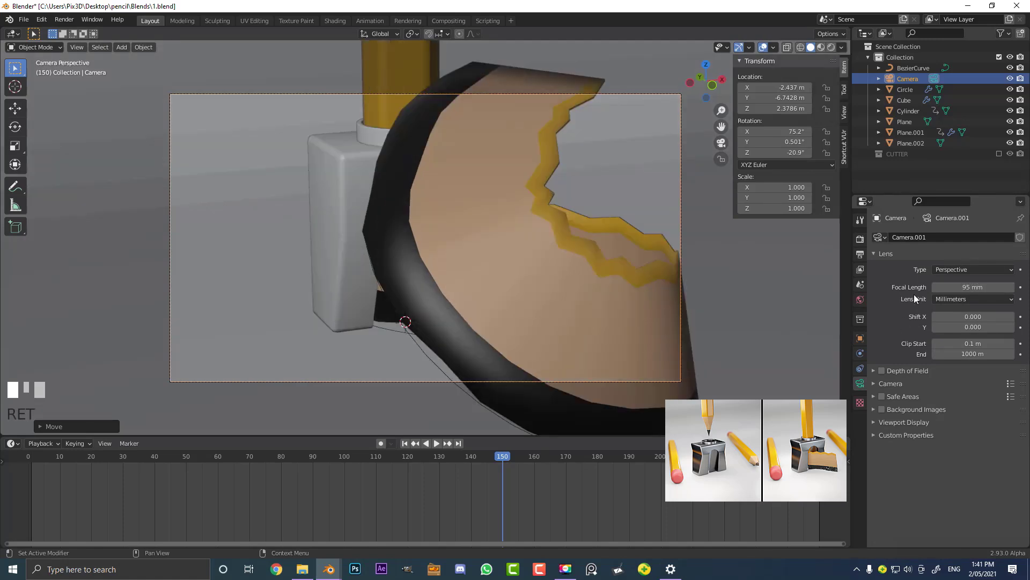
# Set the render resolution X to 1080 px for a square frame
pyautogui.click(861, 254)
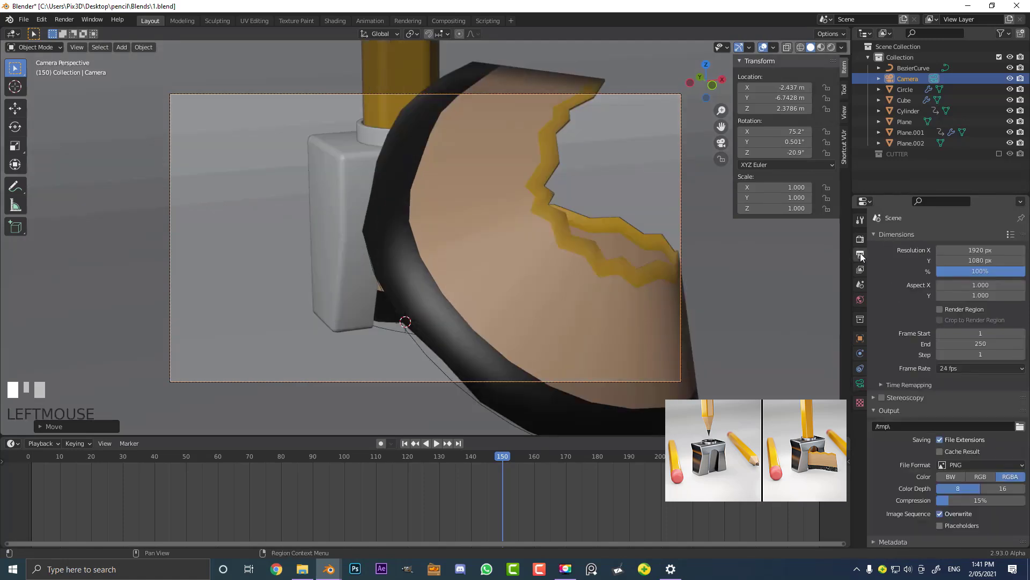
pyautogui.click(982, 248)
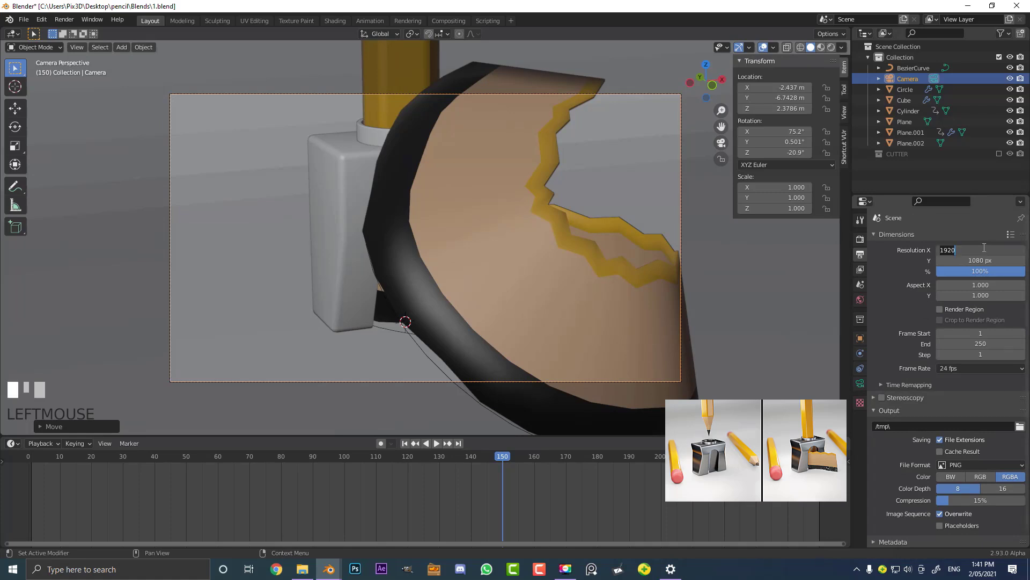
pyautogui.write('1080')
pyautogui.press('Return')
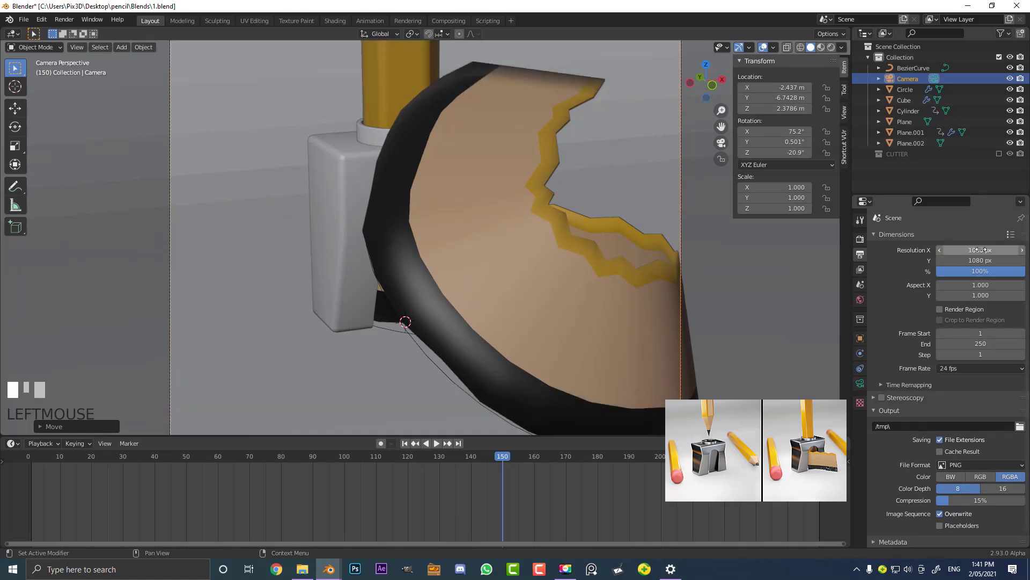
# Trackball-rotate the camera to about 76.7° X rotation, and roll it slightly to straighten the sharpener in the frame
pyautogui.scroll(-4, 537, 263)
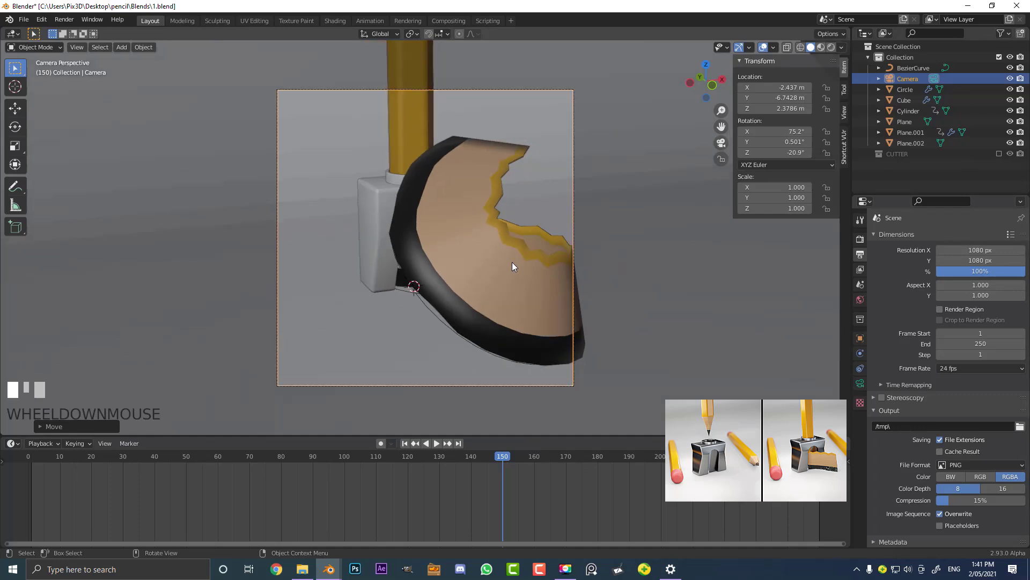
pyautogui.scroll(-1, 474, 186)
pyautogui.scroll(1, 510, 193)
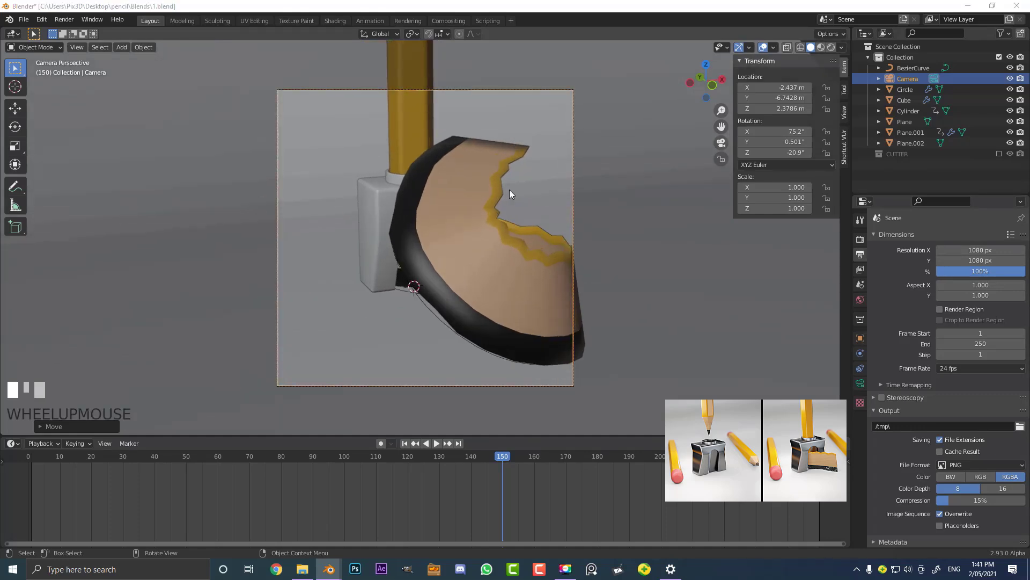
pyautogui.click(507, 91)
pyautogui.click(509, 90)
pyautogui.press('r')
pyautogui.press('r')
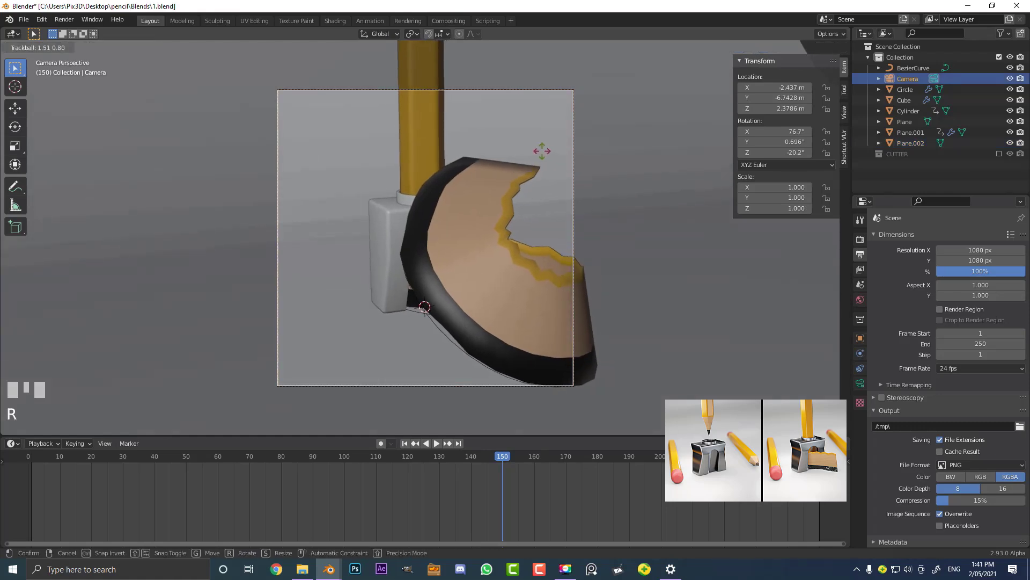
pyautogui.keyDown('shift'); pyautogui.click(542, 154); pyautogui.keyUp('shift')
pyautogui.press('r')
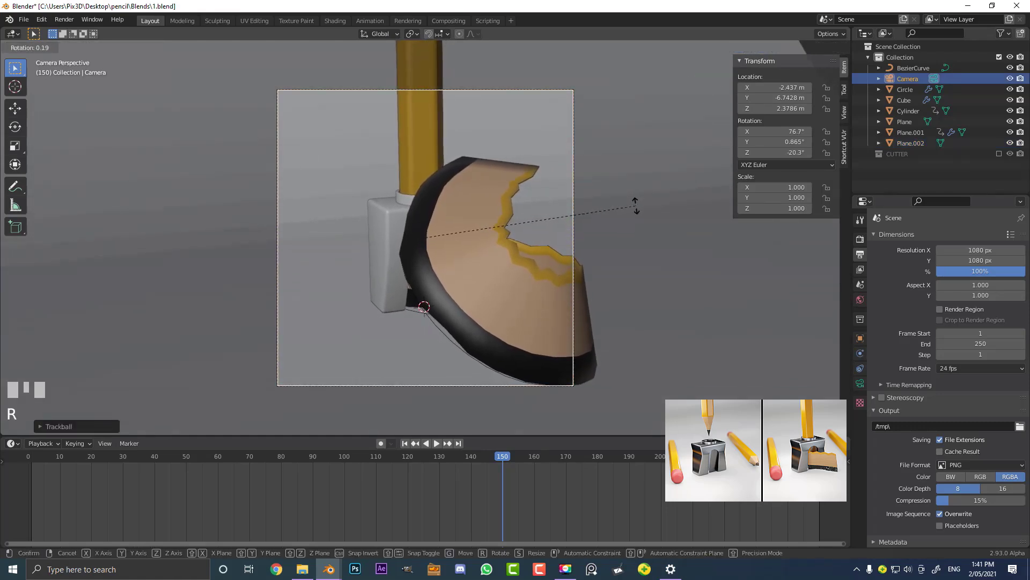
pyautogui.click(637, 204)
# Shade the curved backdrop smooth and deselect it
pyautogui.click(569, 142)
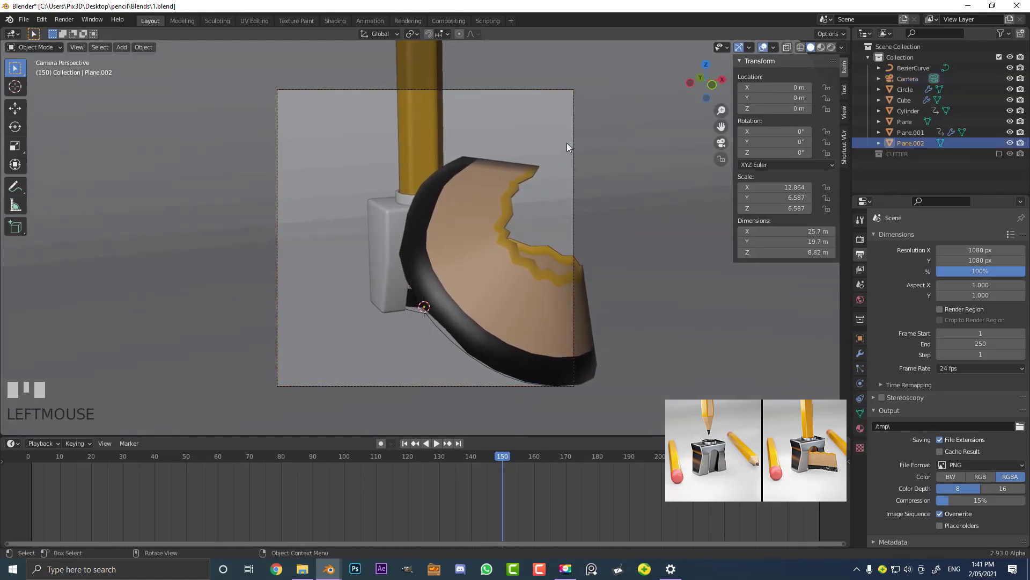
pyautogui.click(146, 47)
pyautogui.click(172, 261)
pyautogui.press('a')
# Play the animation from frame 11 to frame 74 and inspect where the shaving leaves the sharpener
pyautogui.moveTo(504, 458); pyautogui.dragTo(60, 459)
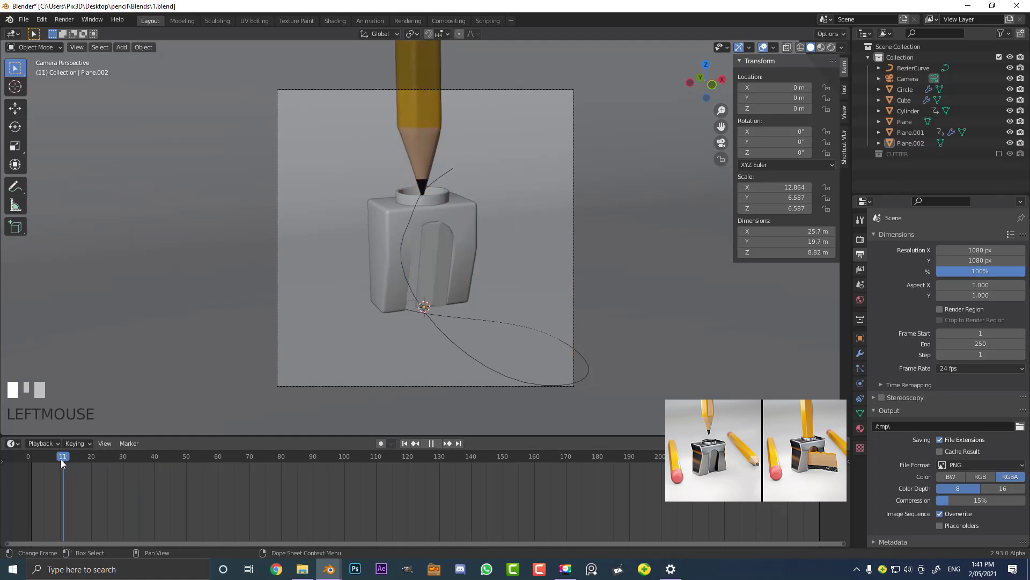
pyautogui.press('space')
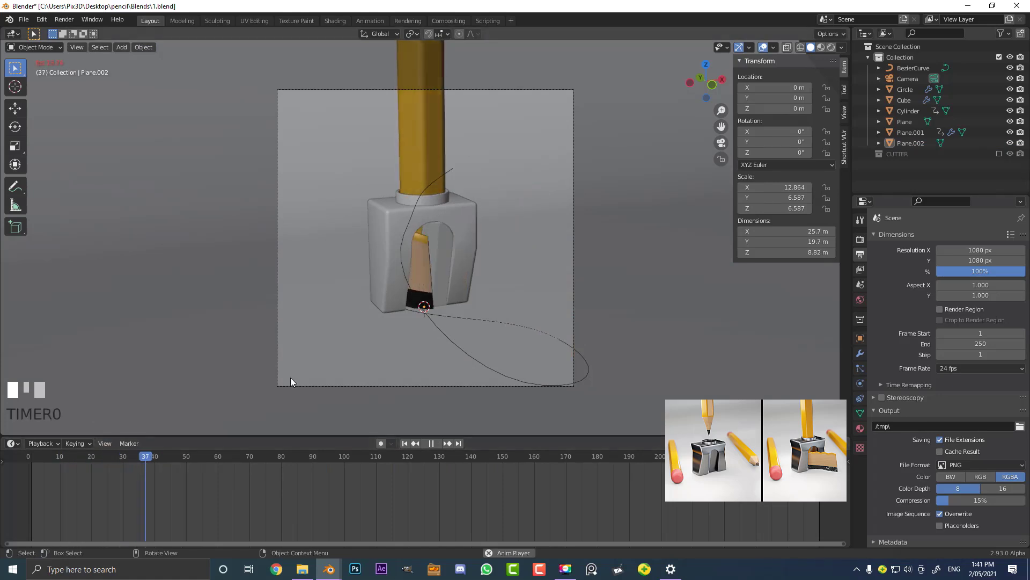
pyautogui.press('space')
pyautogui.scroll(2, 434, 245)
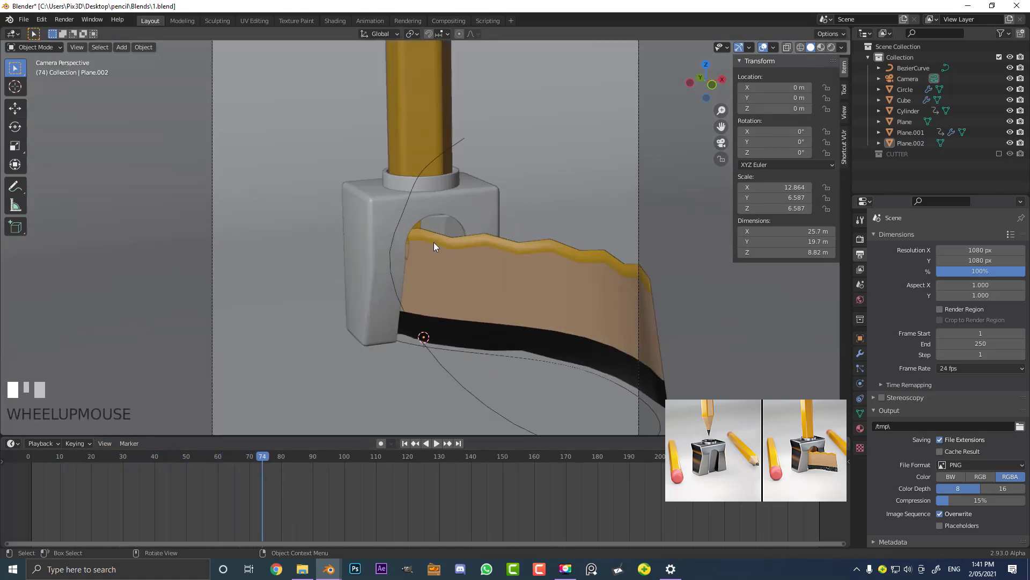
pyautogui.scroll(1, 417, 242)
# Rotate the shaving's whole mesh slightly about the X axis in Edit Mode, and return to Object Mode
pyautogui.click(399, 247)
pyautogui.scroll(-2, 429, 258)
pyautogui.press('Tab')
pyautogui.moveTo(446, 272)
pyautogui.mouseDown(button='middle')
pyautogui.moveTo(480, 275)
pyautogui.moveTo(444, 279)
pyautogui.mouseUp(button='middle')
pyautogui.scroll(3, 322, 288)
pyautogui.keyDown('shift'); pyautogui.moveTo(97, 317); pyautogui.dragTo(277, 283, button='middle'); pyautogui.keyUp('shift')
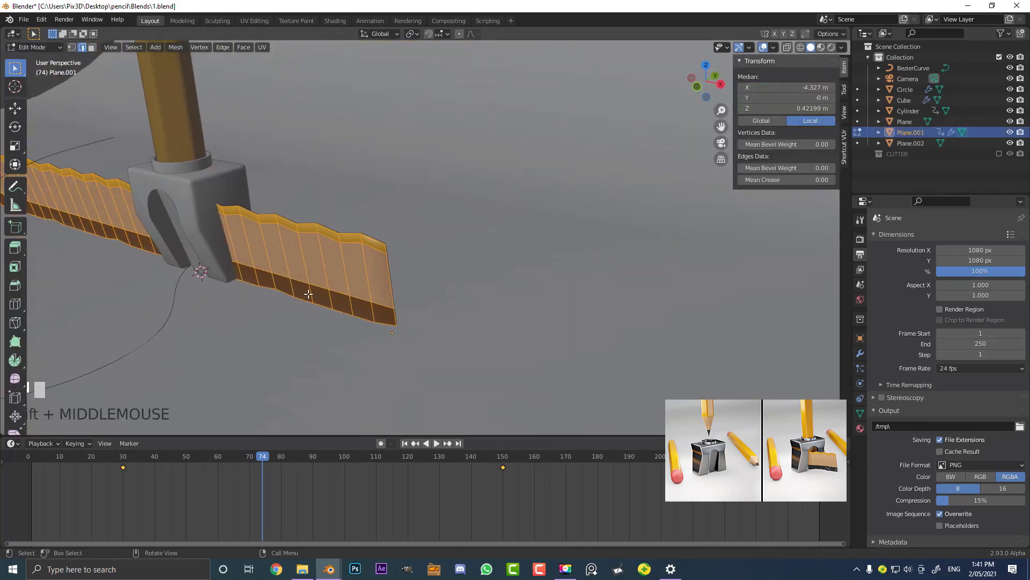
pyautogui.moveTo(405, 267); pyautogui.dragTo(400, 266, button='middle')
pyautogui.press('r')
pyautogui.press('x')
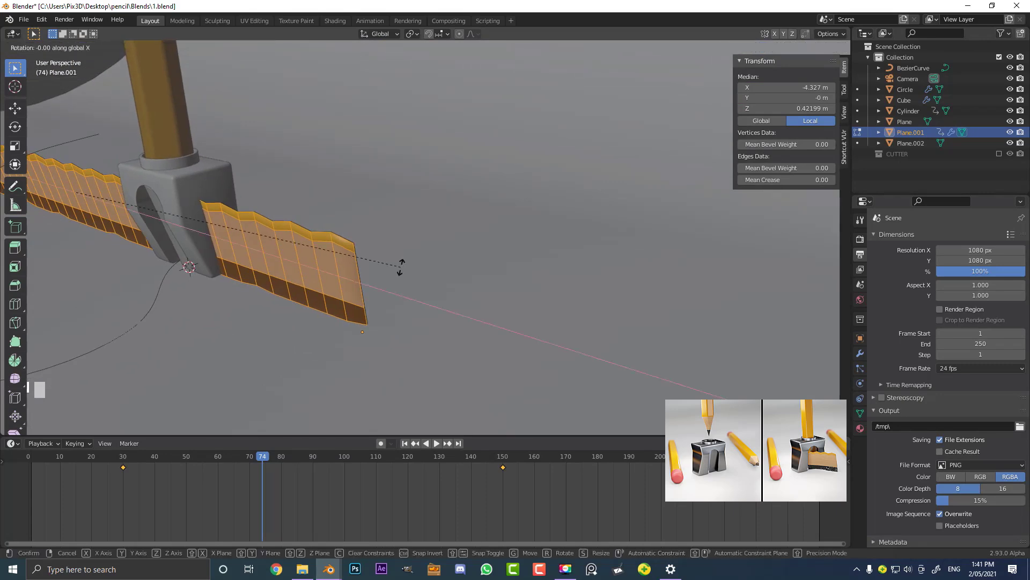
pyautogui.click(397, 210)
pyautogui.press('Tab')
# Shift the shaving's whole mesh about -0.02 m along the global Y axis in Edit Mode, and return to Object Mode
pyautogui.moveTo(391, 213); pyautogui.dragTo(360, 243, button='middle')
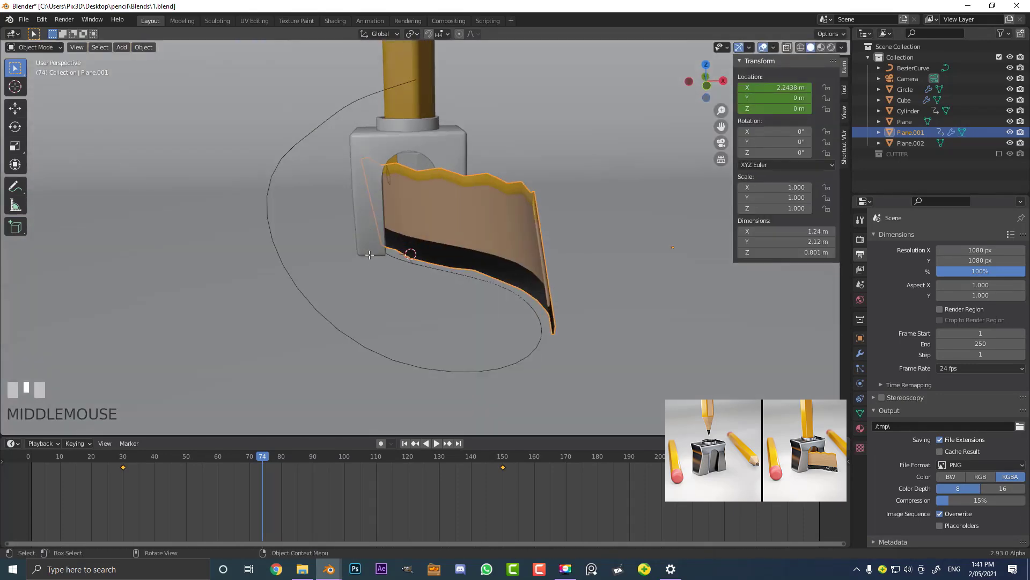
pyautogui.press('Tab')
pyautogui.press('g')
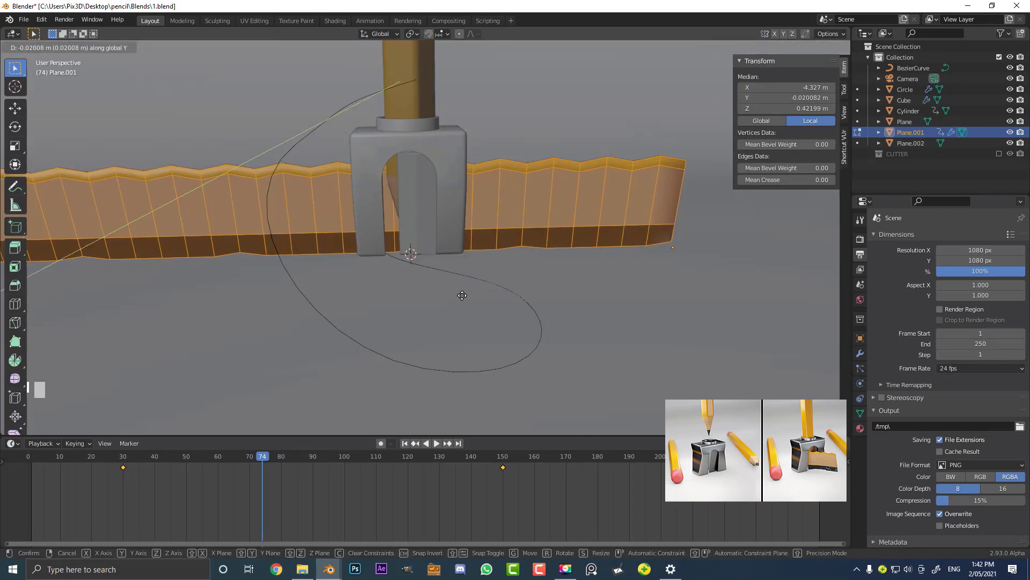
pyautogui.click(460, 293)
pyautogui.press('Tab')
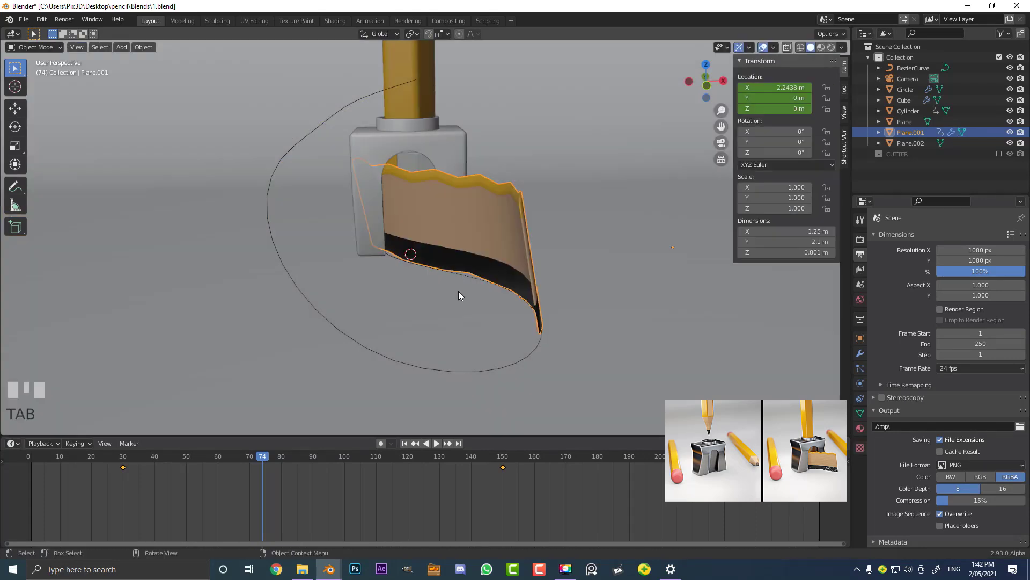
# Play the animation through the camera from frame 1 to frame 48 and inspect the shaving poking through the sharpener's side
pyautogui.press('KP_0')
pyautogui.hotkey('shift', 'Left')
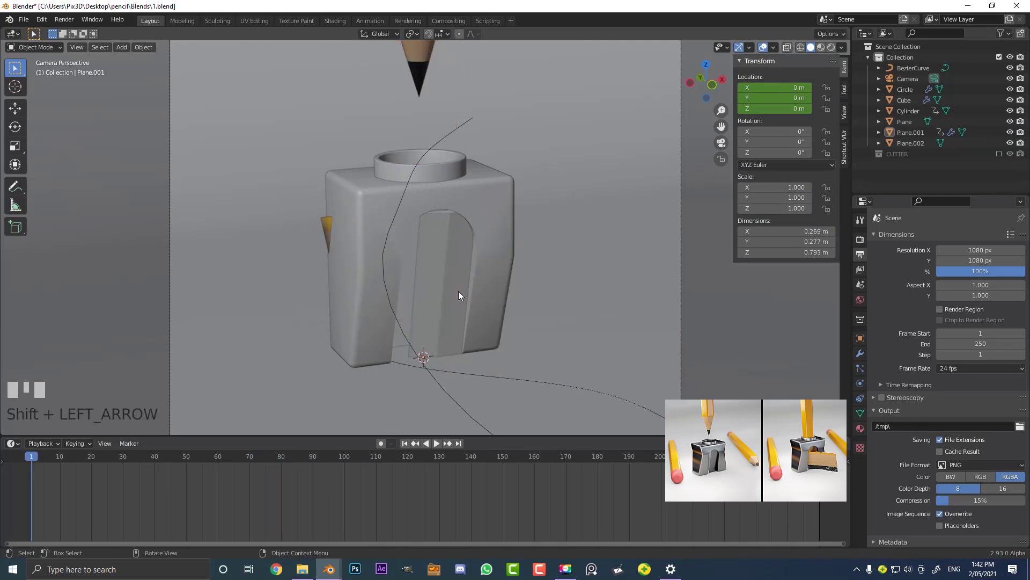
pyautogui.press('space')
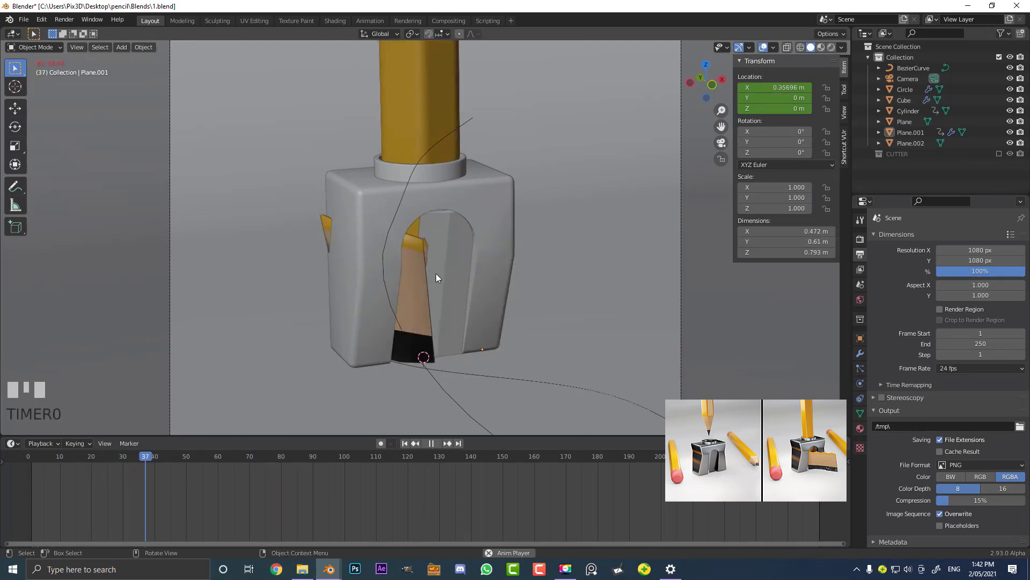
pyautogui.press('space')
pyautogui.scroll(3, 283, 225)
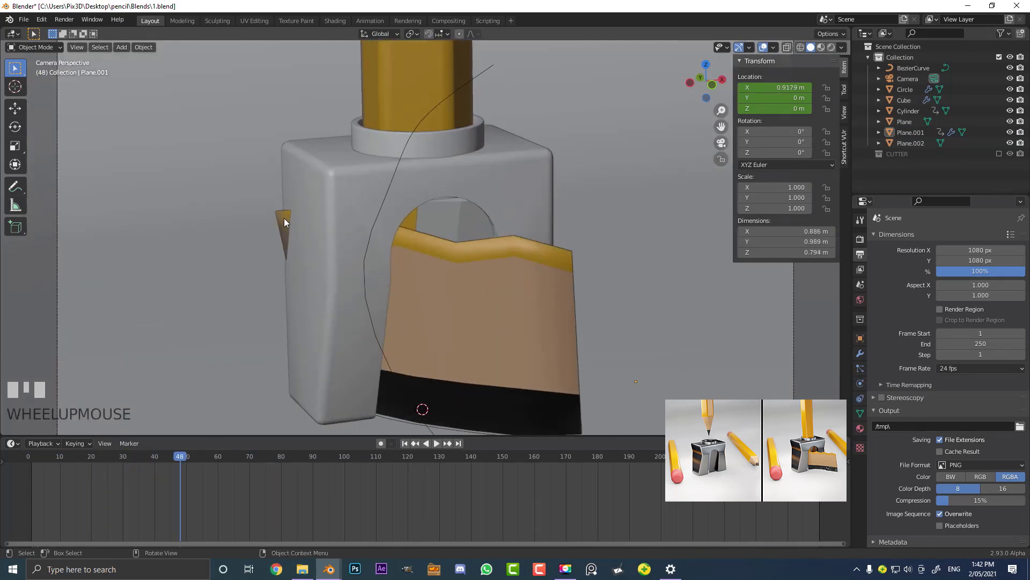
# Re-enable the CUTTER collection, select the large box cutter Cube.001, and look at it from the top
pyautogui.click(999, 154)
pyautogui.scroll(-2, 326, 121)
pyautogui.click(329, 116)
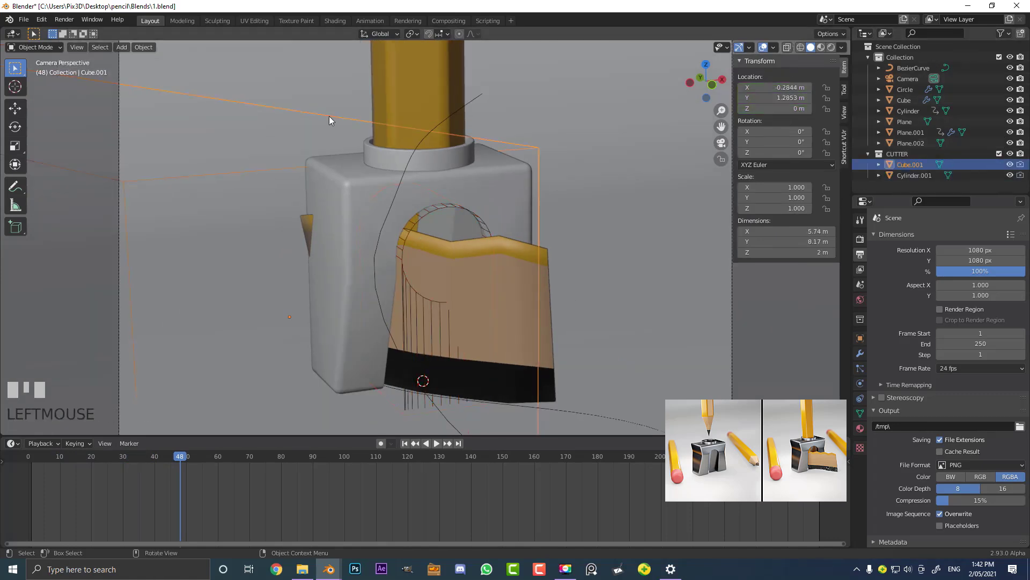
pyautogui.press('KP_7')
pyautogui.scroll(-2, 390, 179)
pyautogui.keyDown('shift'); pyautogui.moveTo(391, 180); pyautogui.dragTo(391, 59, button='middle'); pyautogui.keyUp('shift')
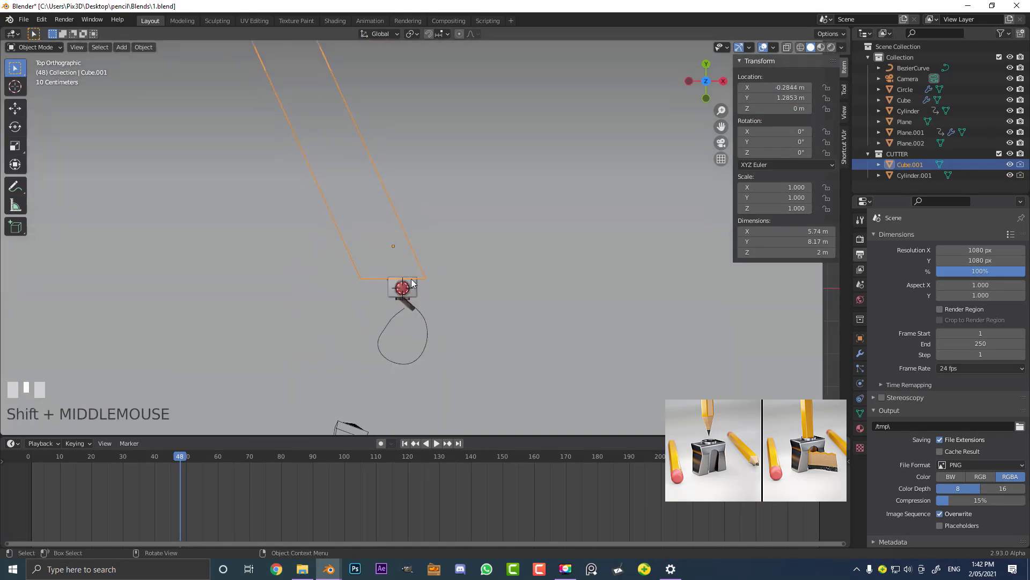
# In wireframe Edit Mode, move the box cutter's front-left corner vertices forward and toward the sharpener to slant its front edge, and return to solid Object Mode
pyautogui.press('Tab')
pyautogui.press('z')
pyautogui.click(326, 278)
pyautogui.click(254, 345)
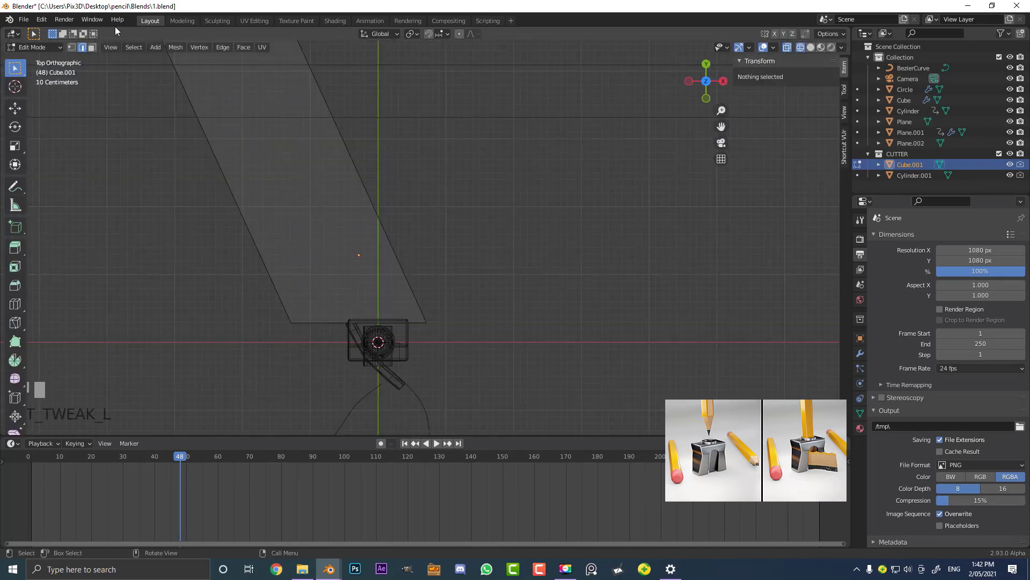
pyautogui.click(73, 49)
pyautogui.moveTo(241, 376); pyautogui.dragTo(312, 311)
pyautogui.press('g')
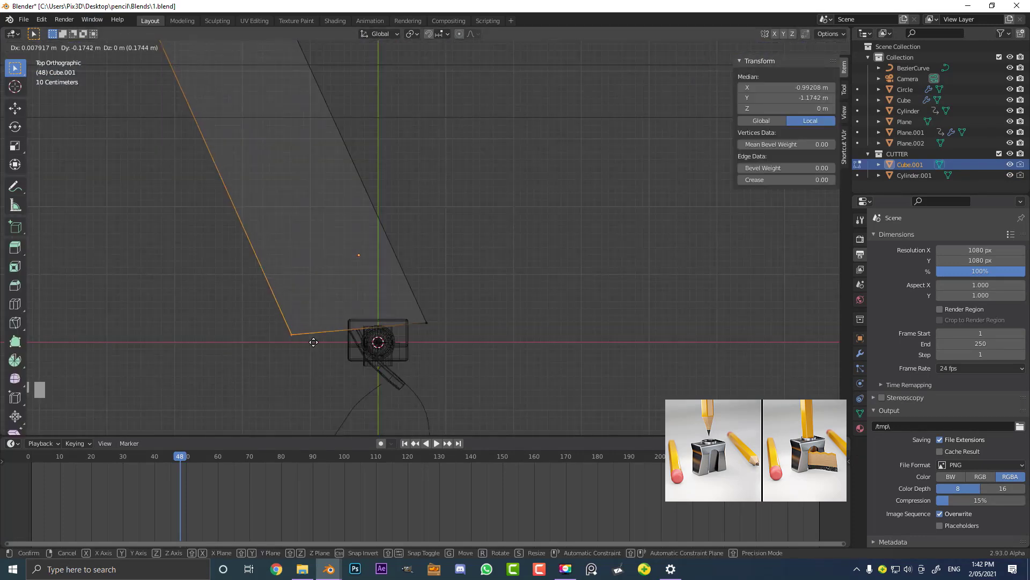
pyautogui.click(342, 360)
pyautogui.press('Tab')
pyautogui.press('z')
pyautogui.click(553, 276)
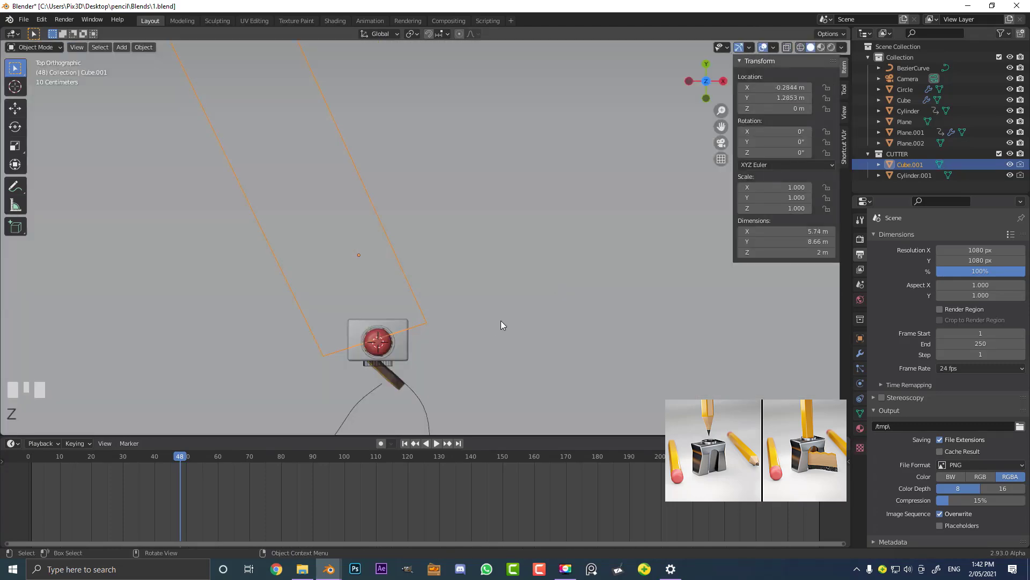
# Return to the camera view, exclude the CUTTER collection again, and frame the sharpener
pyautogui.press('KP_0')
pyautogui.scroll(-3, 436, 317)
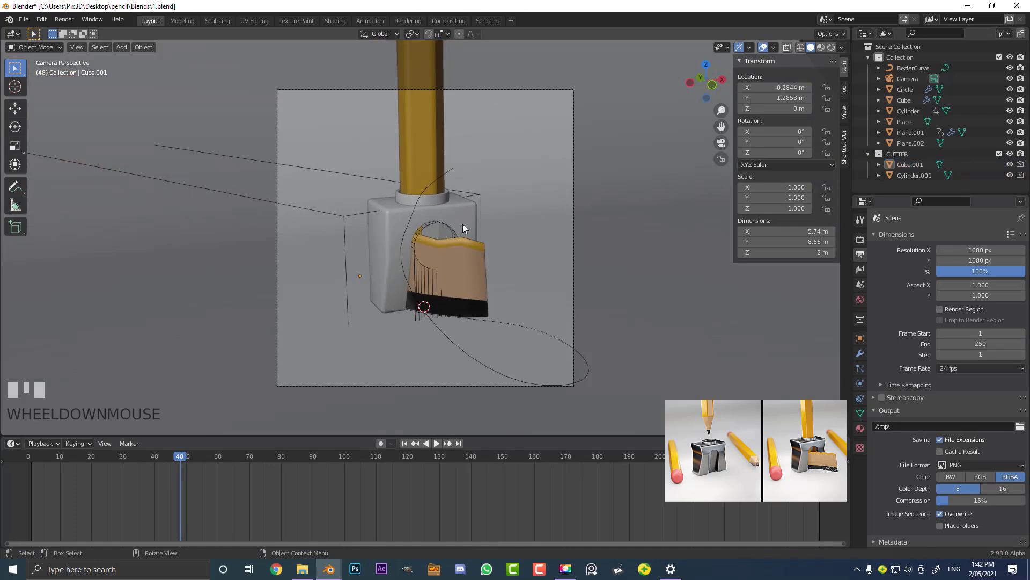
pyautogui.scroll(1, 459, 242)
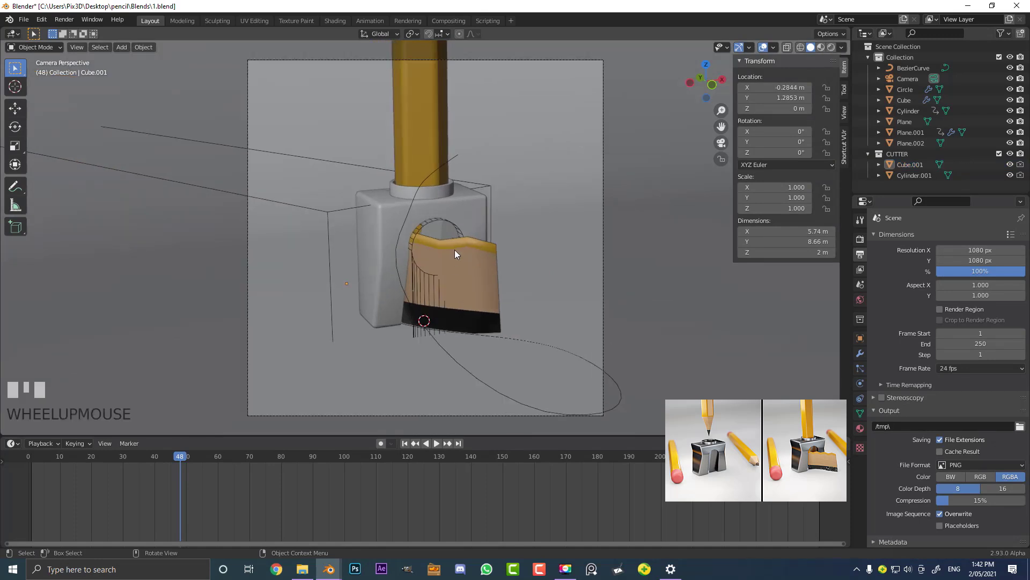
pyautogui.click(998, 154)
pyautogui.scroll(2, 521, 231)
pyautogui.keyDown('shift'); pyautogui.moveTo(525, 240); pyautogui.dragTo(433, 141, button='middle'); pyautogui.keyUp('shift')
pyautogui.scroll(-1, 443, 159)
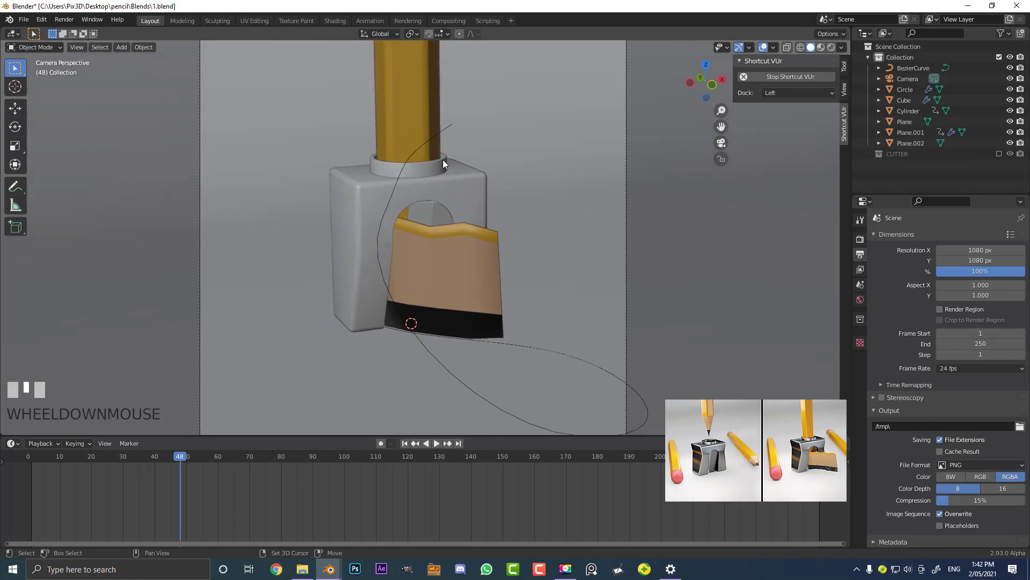
# Play the animation from frame 1 to frame 161 and examine how the shaving emerges and curls within the camera frame
pyautogui.hotkey('shift', 'Left')
pyautogui.press('space')
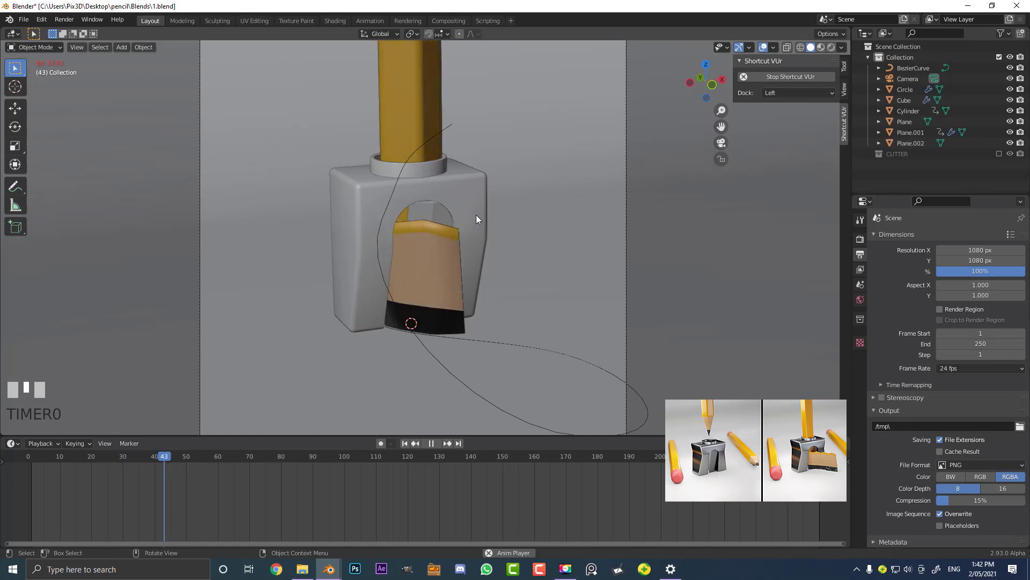
pyautogui.scroll(-3, 476, 214)
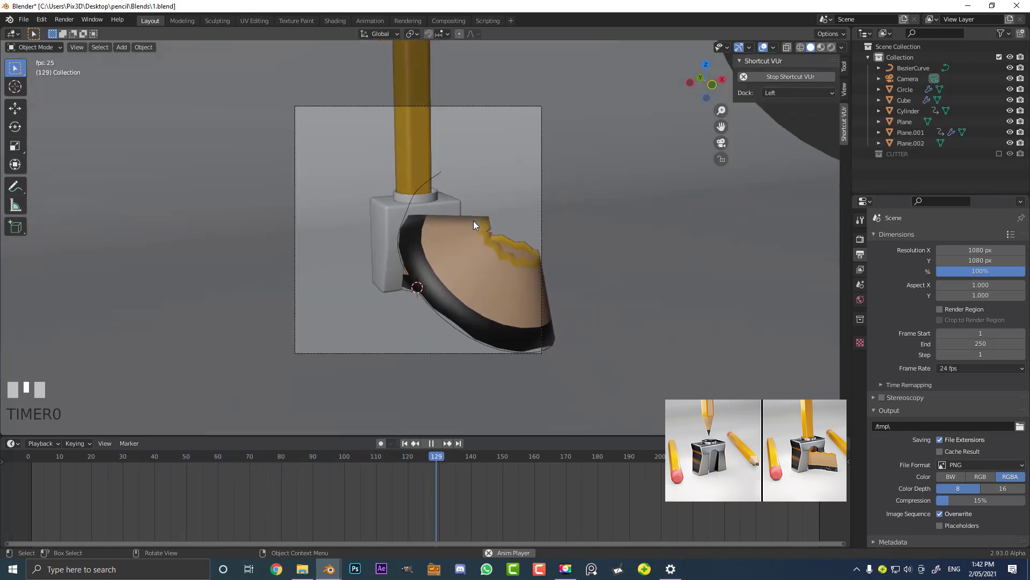
# At frame 180, raise the pencil along Z to about 1.2 m, clear of the sharpener, and insert a Location keyframe
pyautogui.click(426, 137)
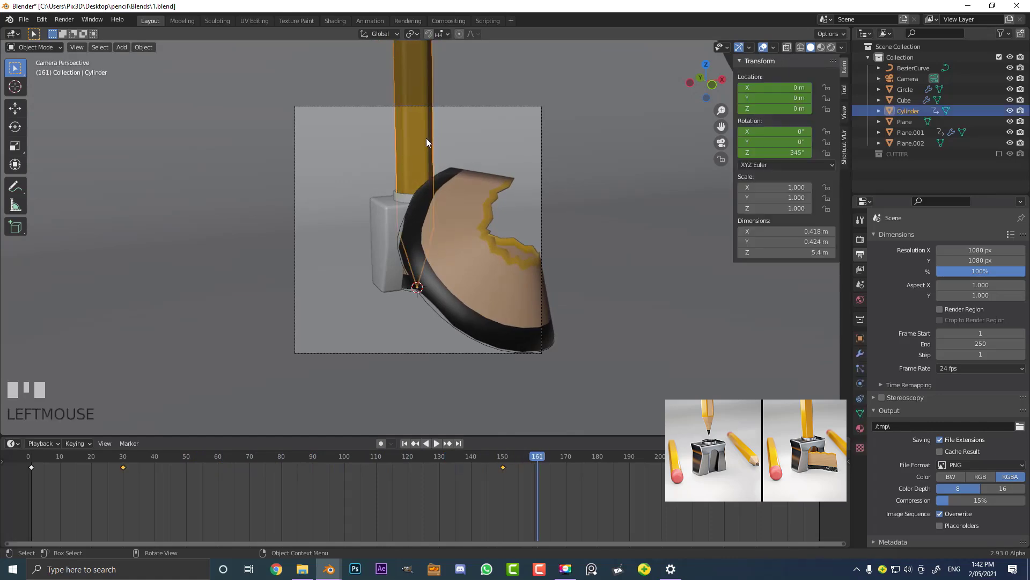
pyautogui.click(504, 458)
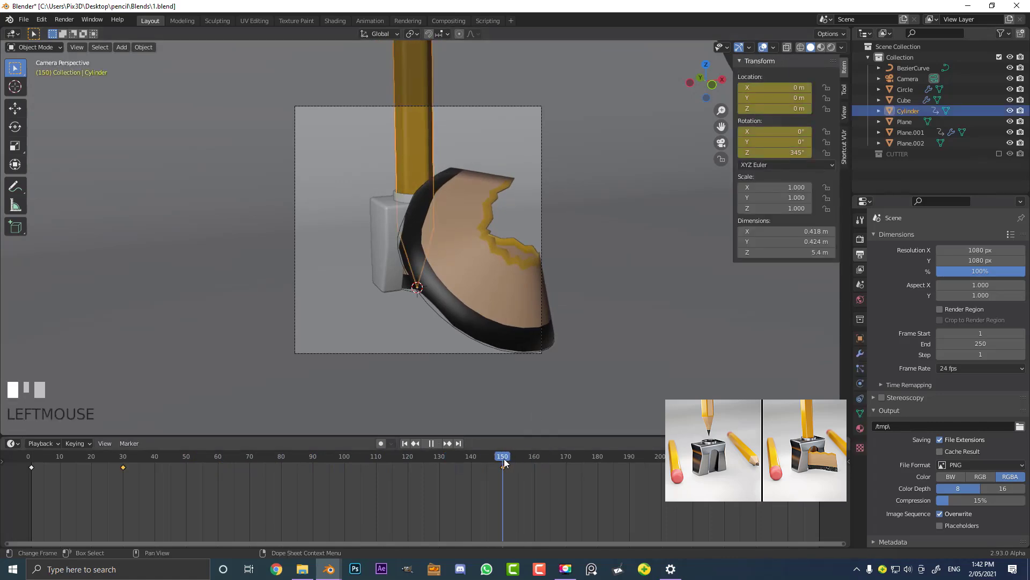
pyautogui.moveTo(504, 458); pyautogui.dragTo(599, 466)
pyautogui.scroll(1, 473, 257)
pyautogui.press('g')
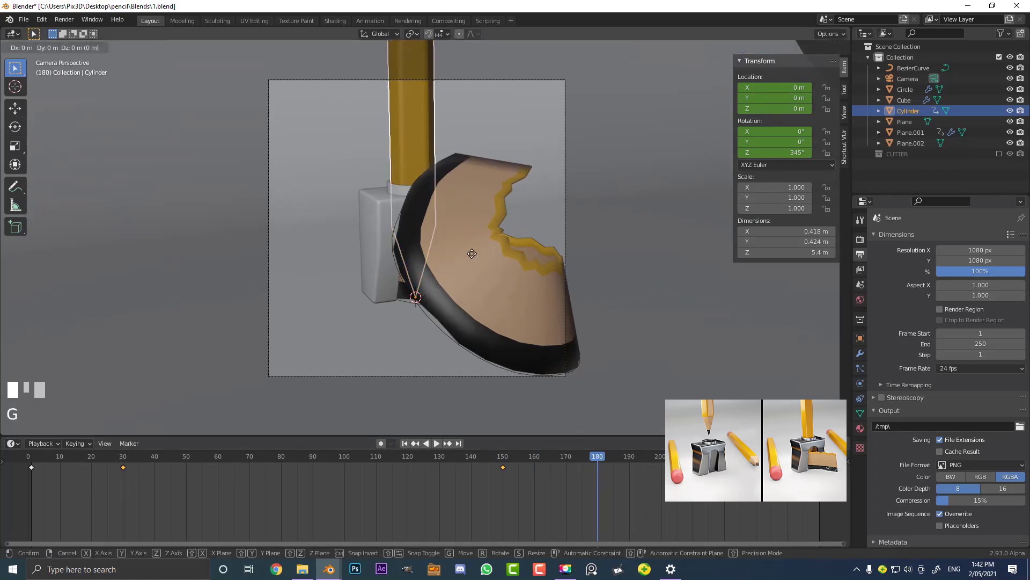
pyautogui.press('z')
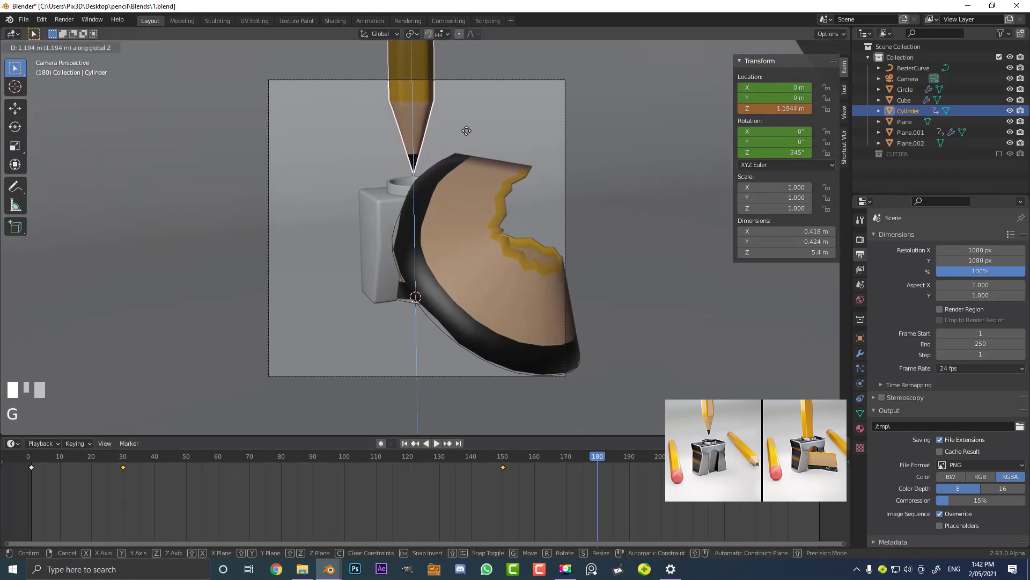
pyautogui.click(466, 130)
pyautogui.press('i')
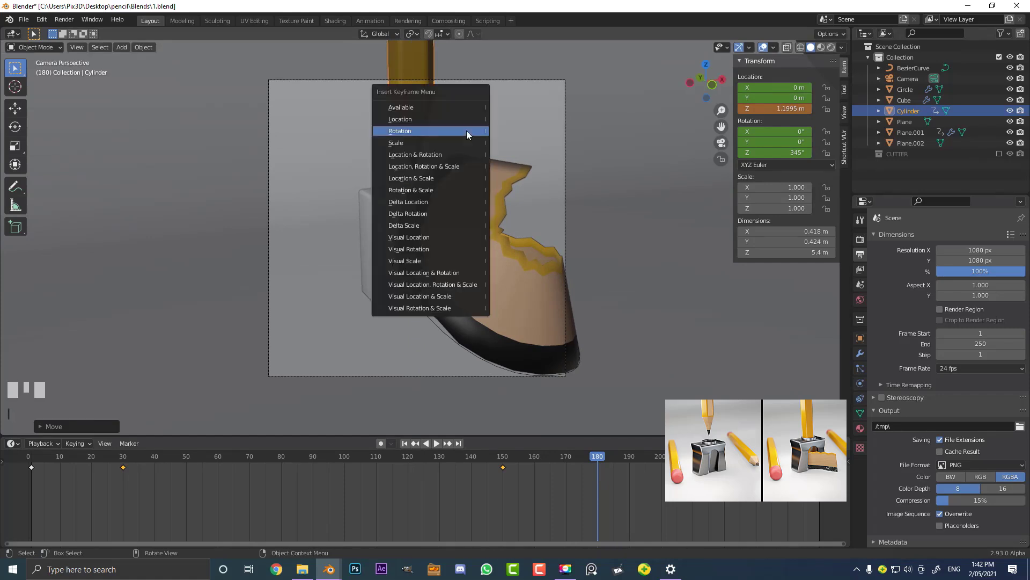
pyautogui.click(436, 119)
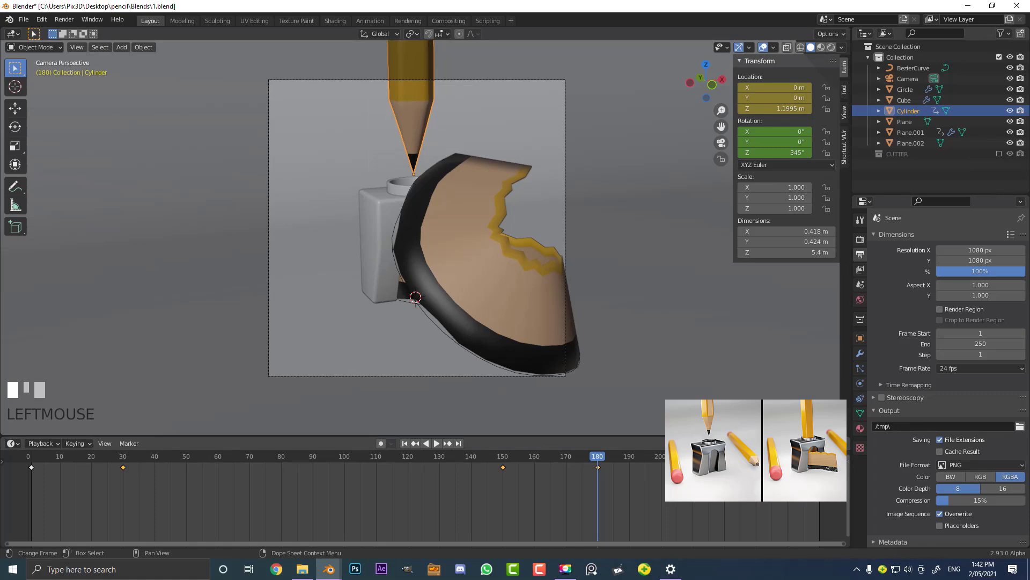
# Set the animation's end frame to 190, deselect the pencil, and play the loop in the camera view
pyautogui.write('190')
pyautogui.press('Return')
pyautogui.press('space')
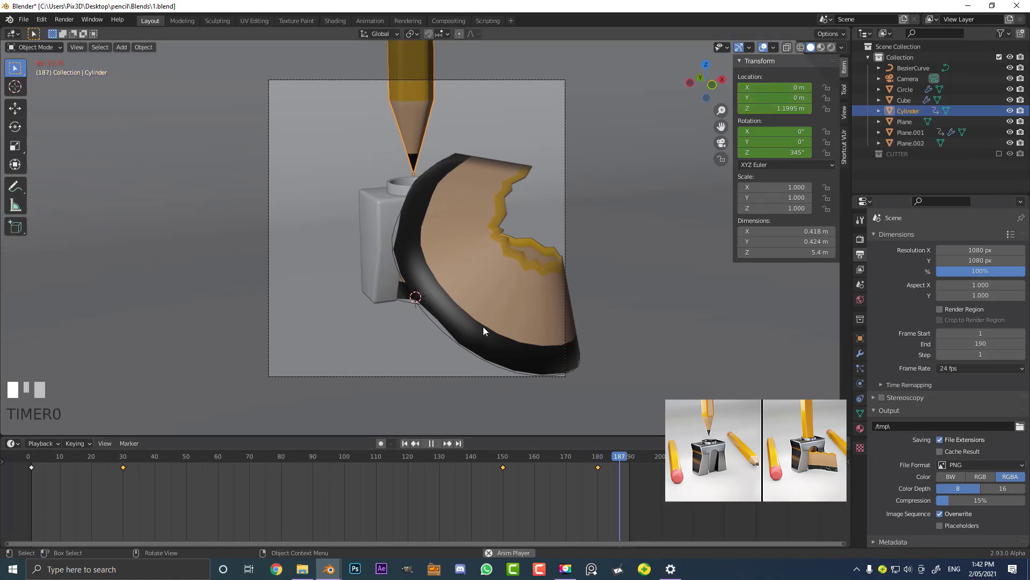
pyautogui.click(509, 308)
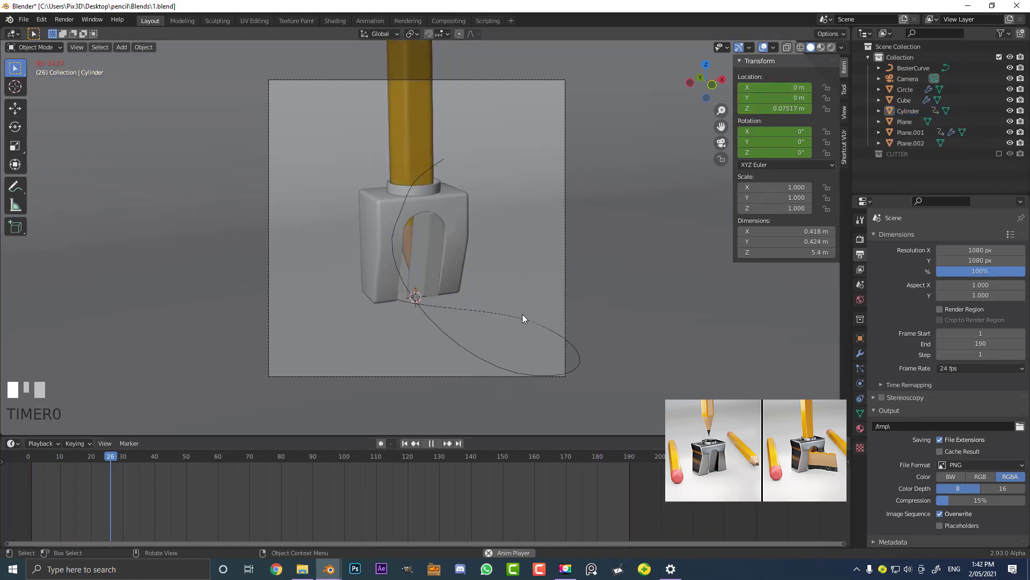
pyautogui.scroll(1, 576, 358)
pyautogui.scroll(1, 576, 356)
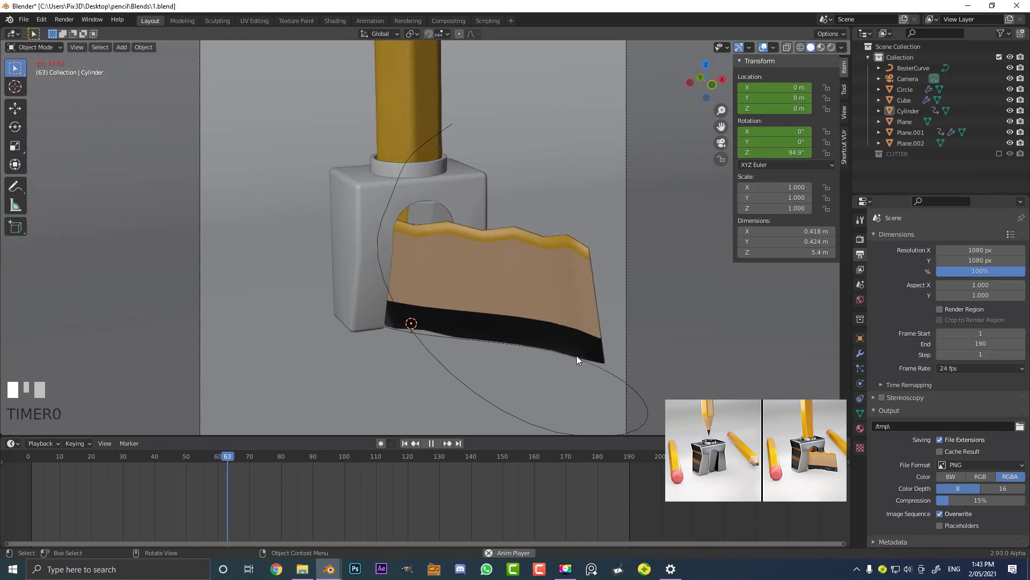